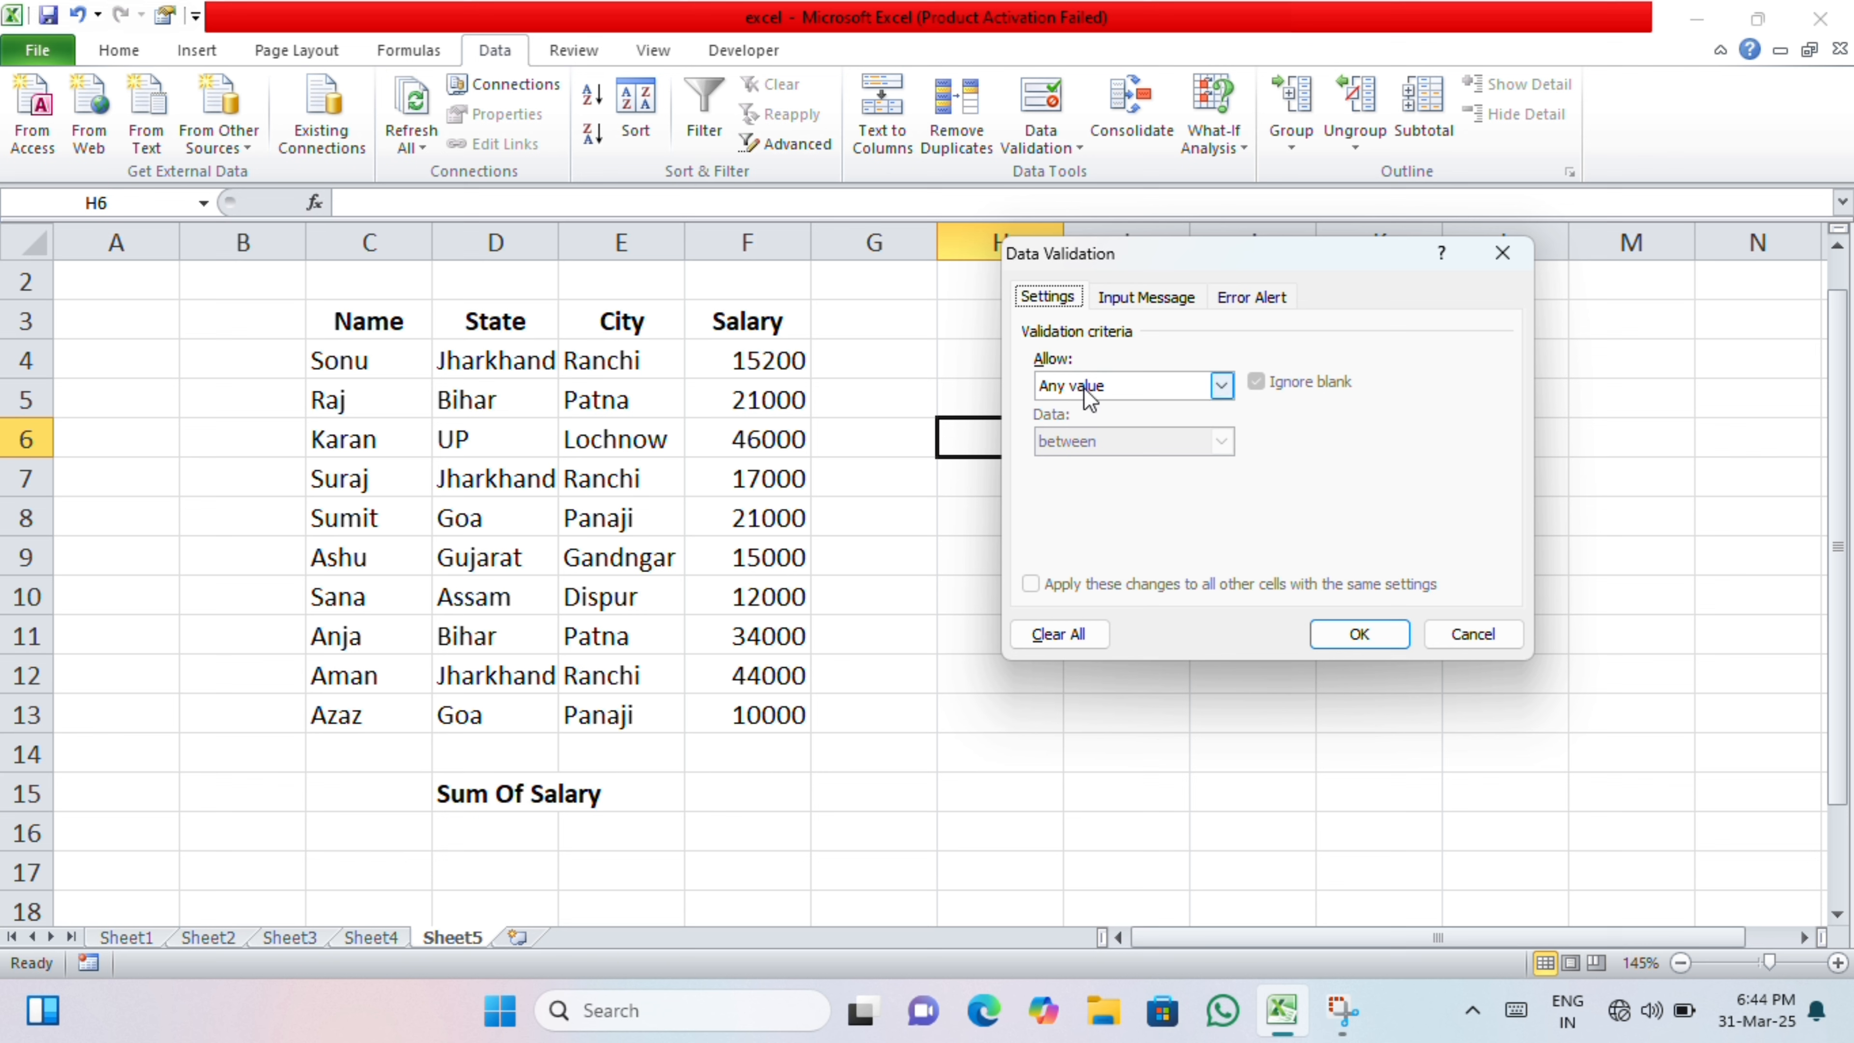
Step: Restrict cell H6 to a list validation with the city range =$E$4:$E$13 as its source
left_click(1089, 395)
left_click(1053, 466)
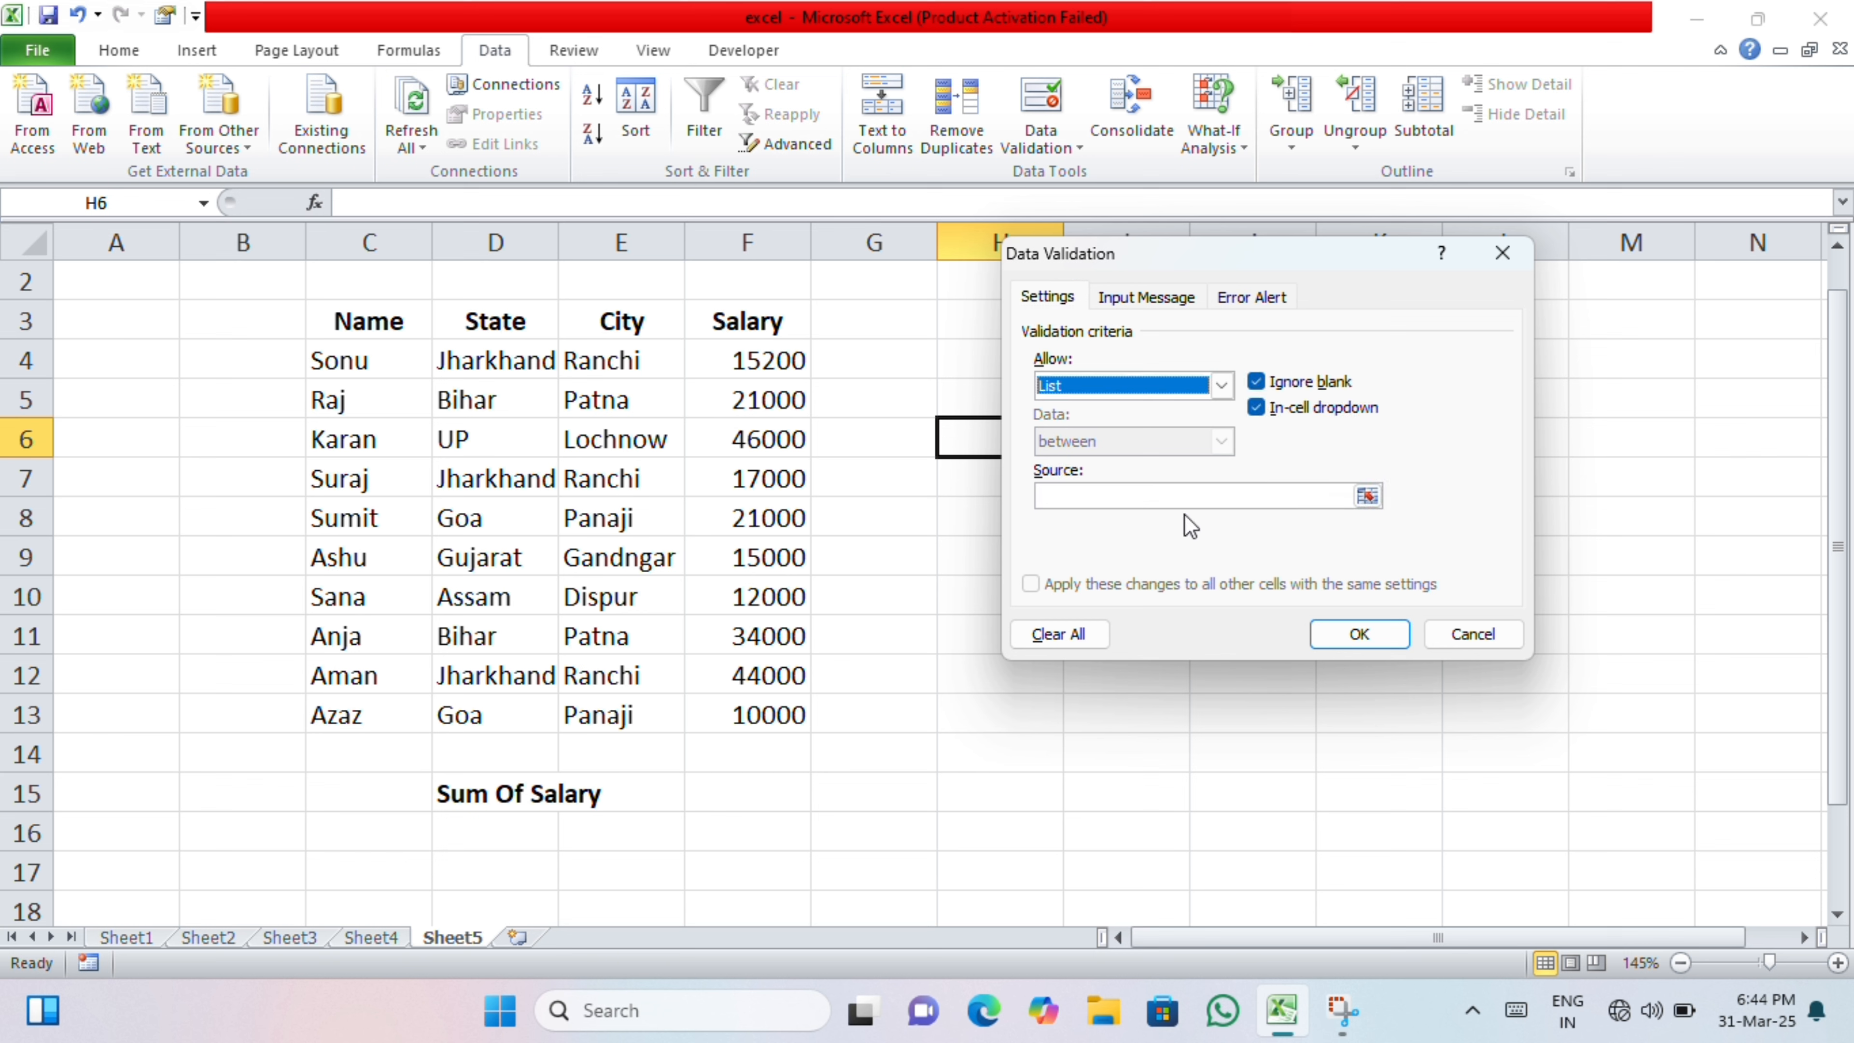
left_click(1176, 499)
left_click(623, 363)
left_click_drag(623, 363, 613, 712)
left_click(1359, 634)
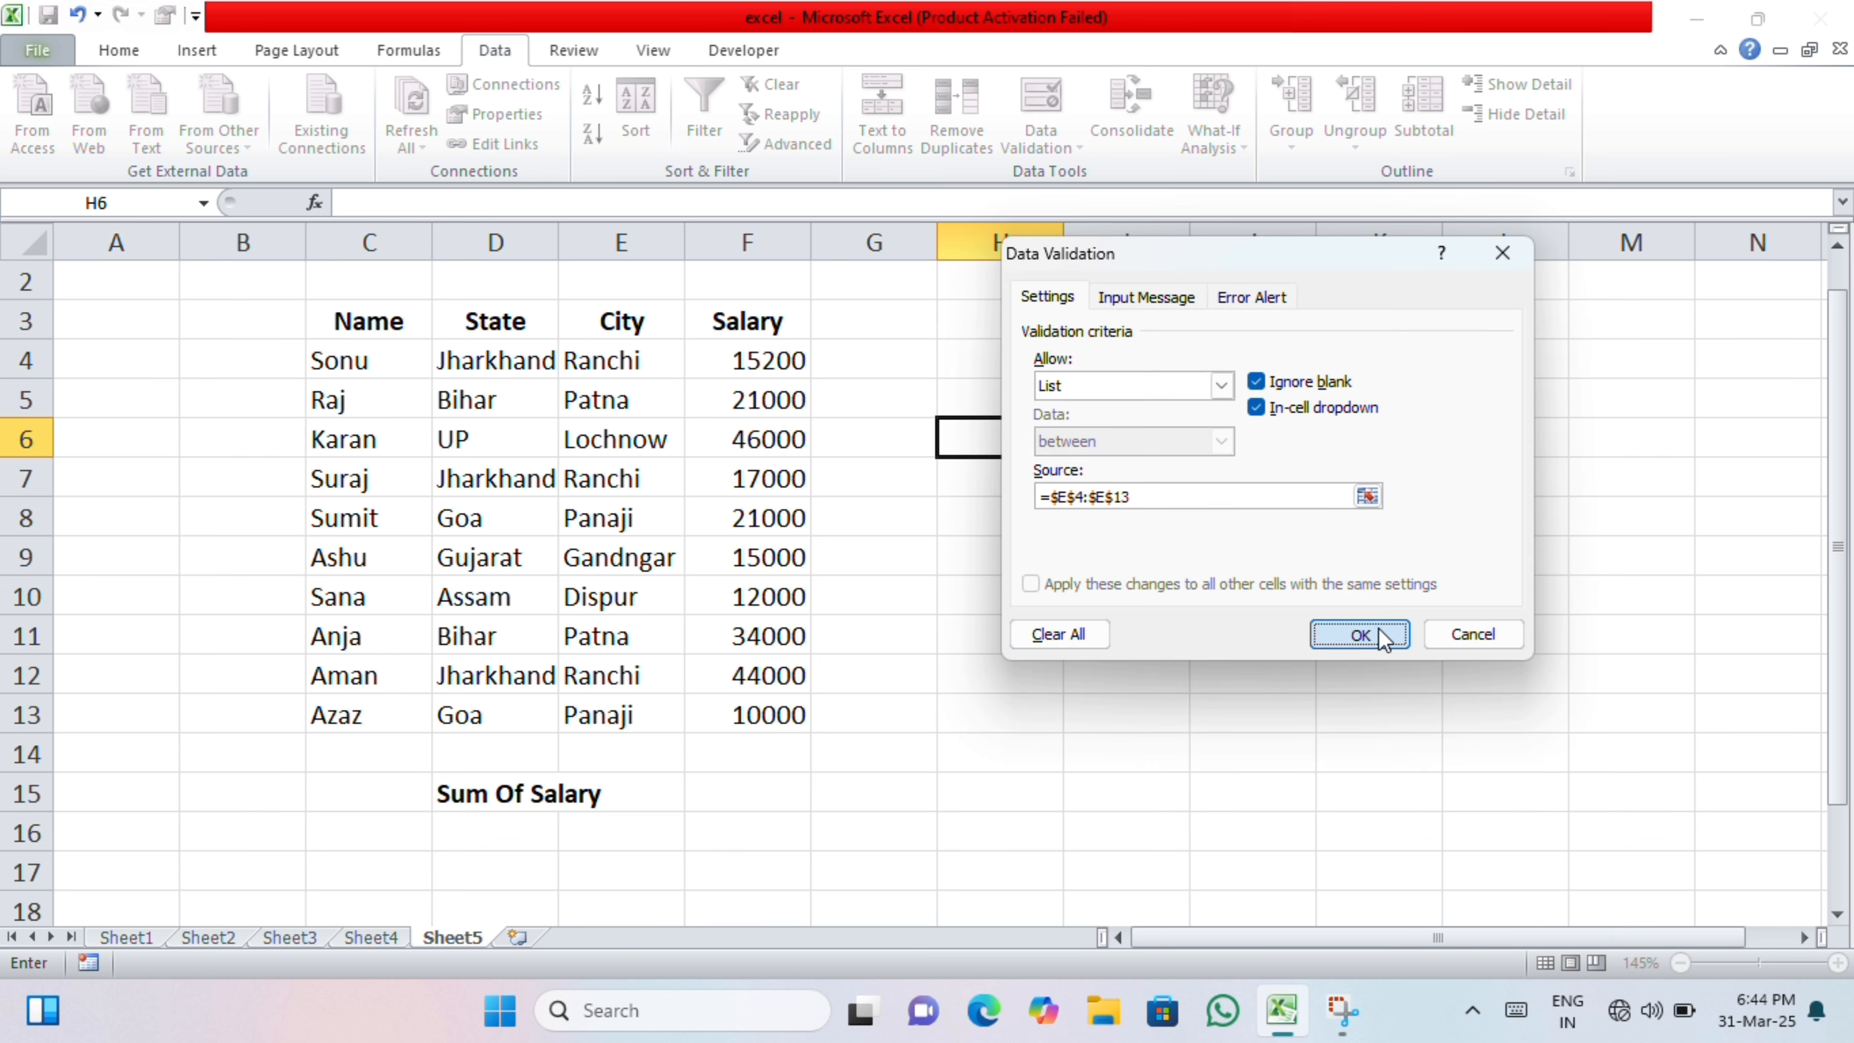
Step: Try the new in-cell list in H6 by choosing Ranchi and finally Patna
left_click(1075, 443)
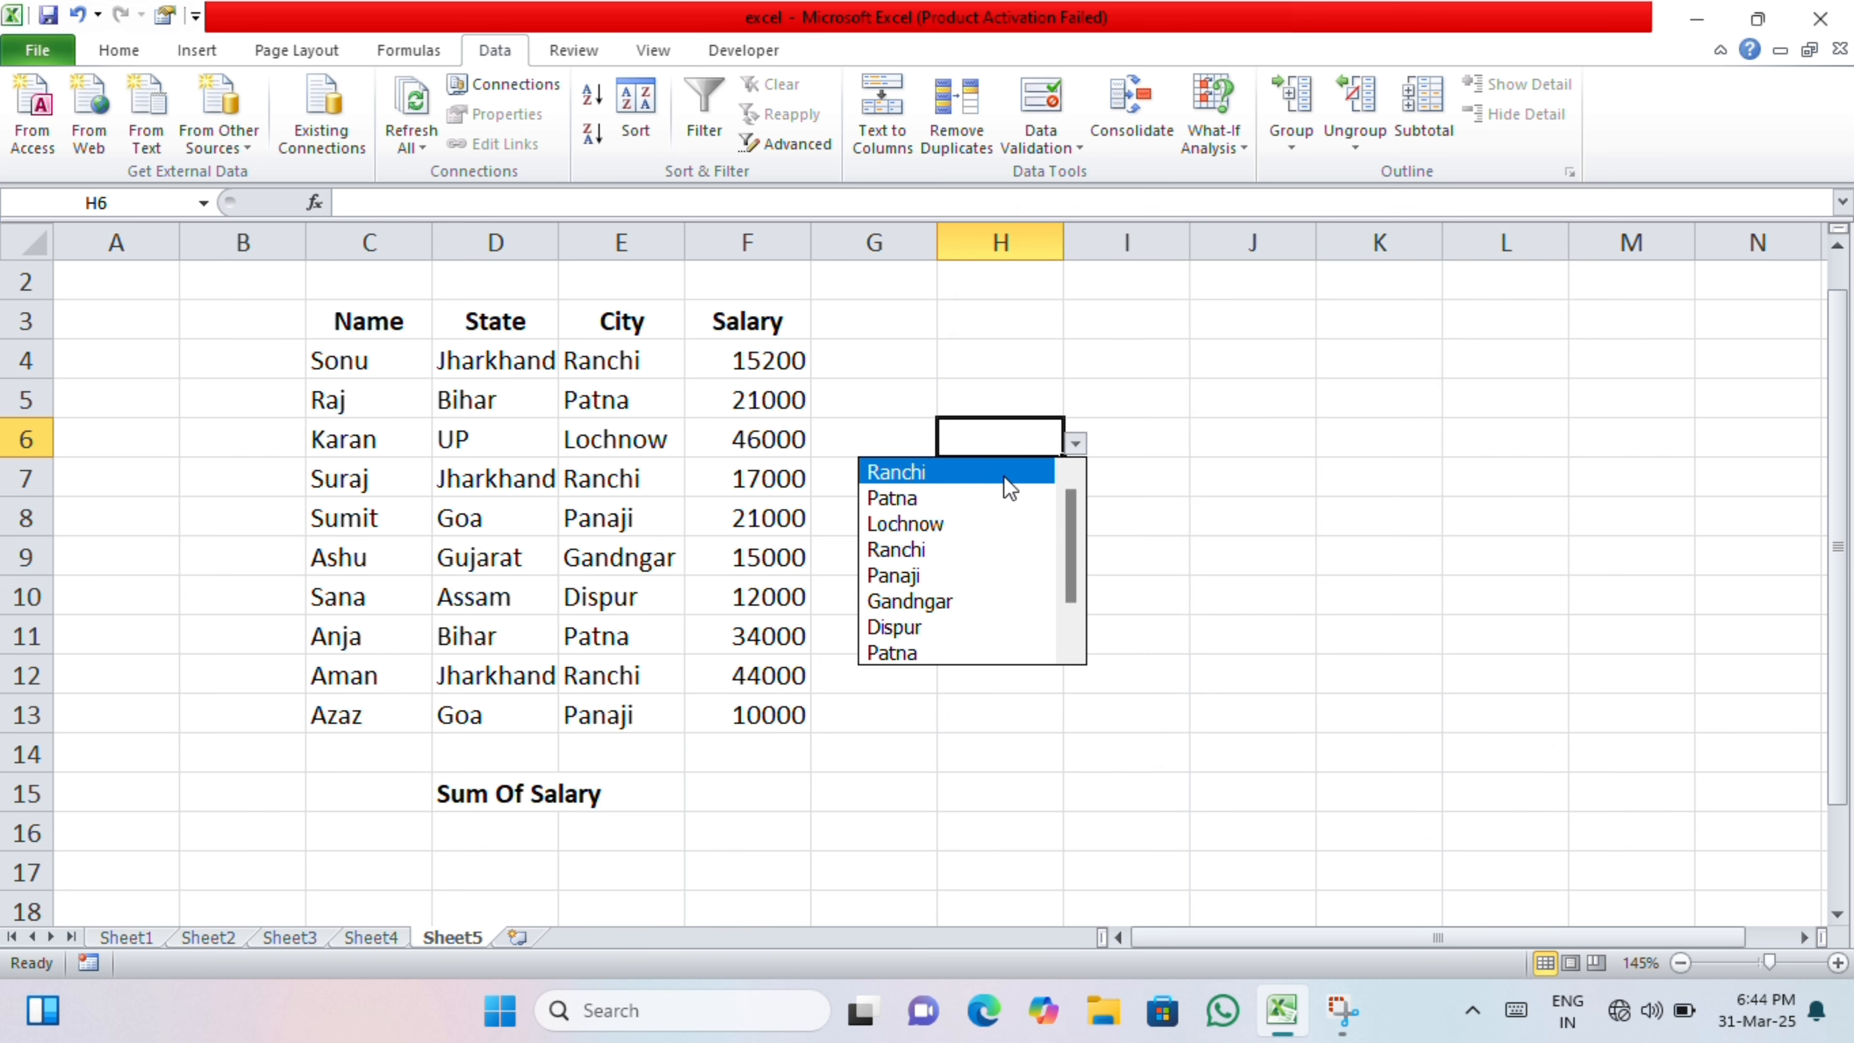
left_click(1009, 487)
left_click(1075, 443)
left_click(1022, 497)
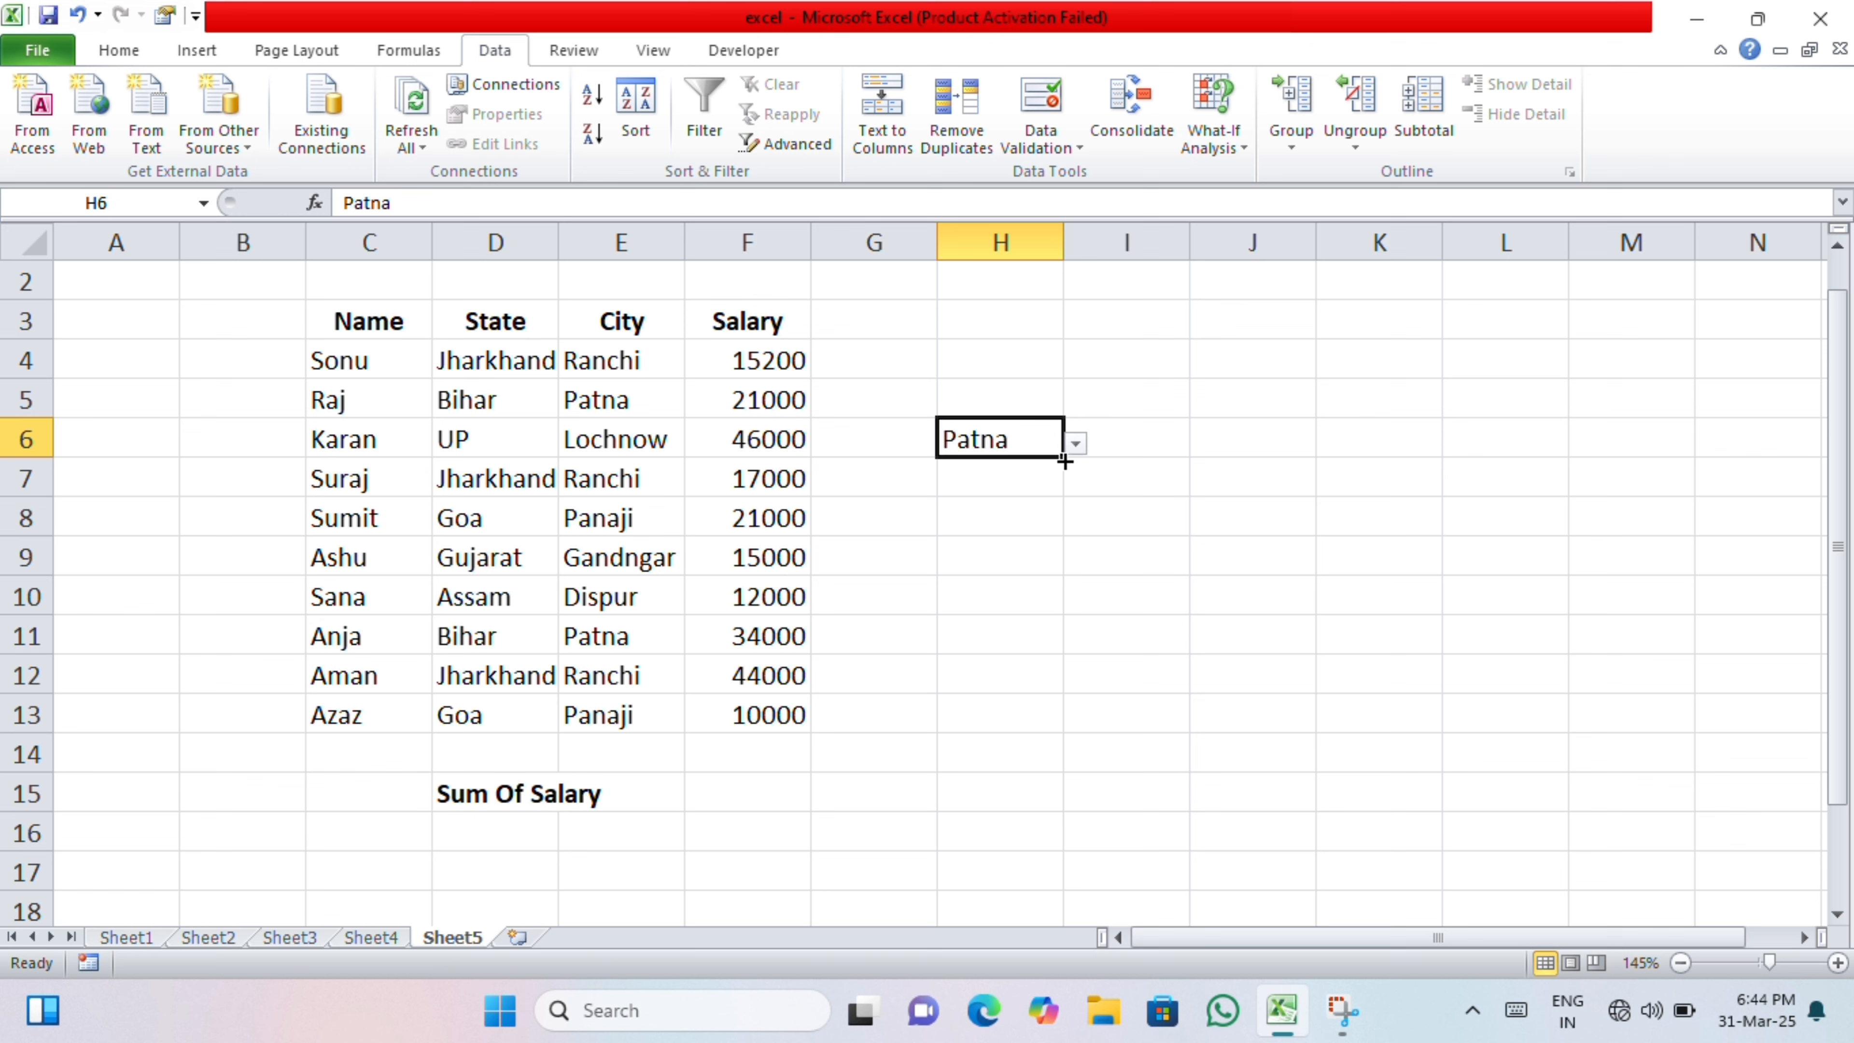
Step: Enter =SUMIF(E4:E13,H6,F4:F13) in F15 to total the salaries for the city chosen in H6
left_click(721, 801)
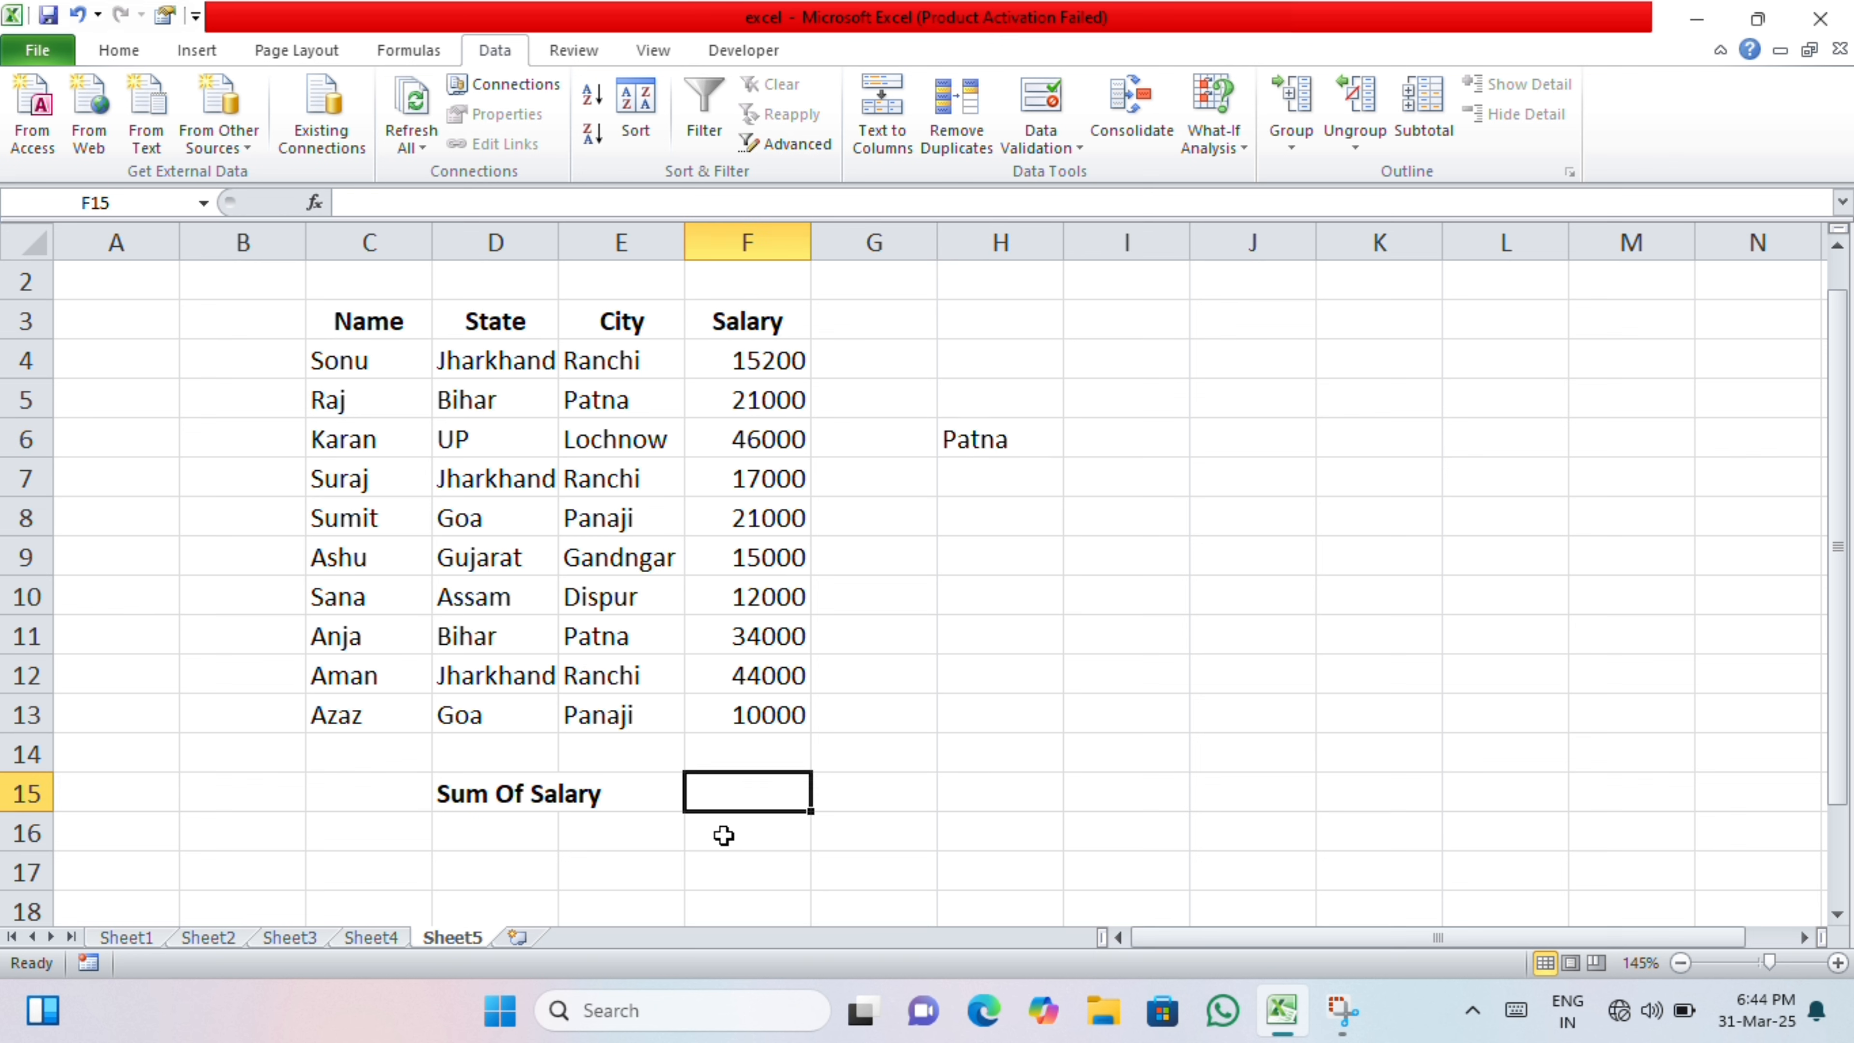
type("=sumi")
key("Tab")
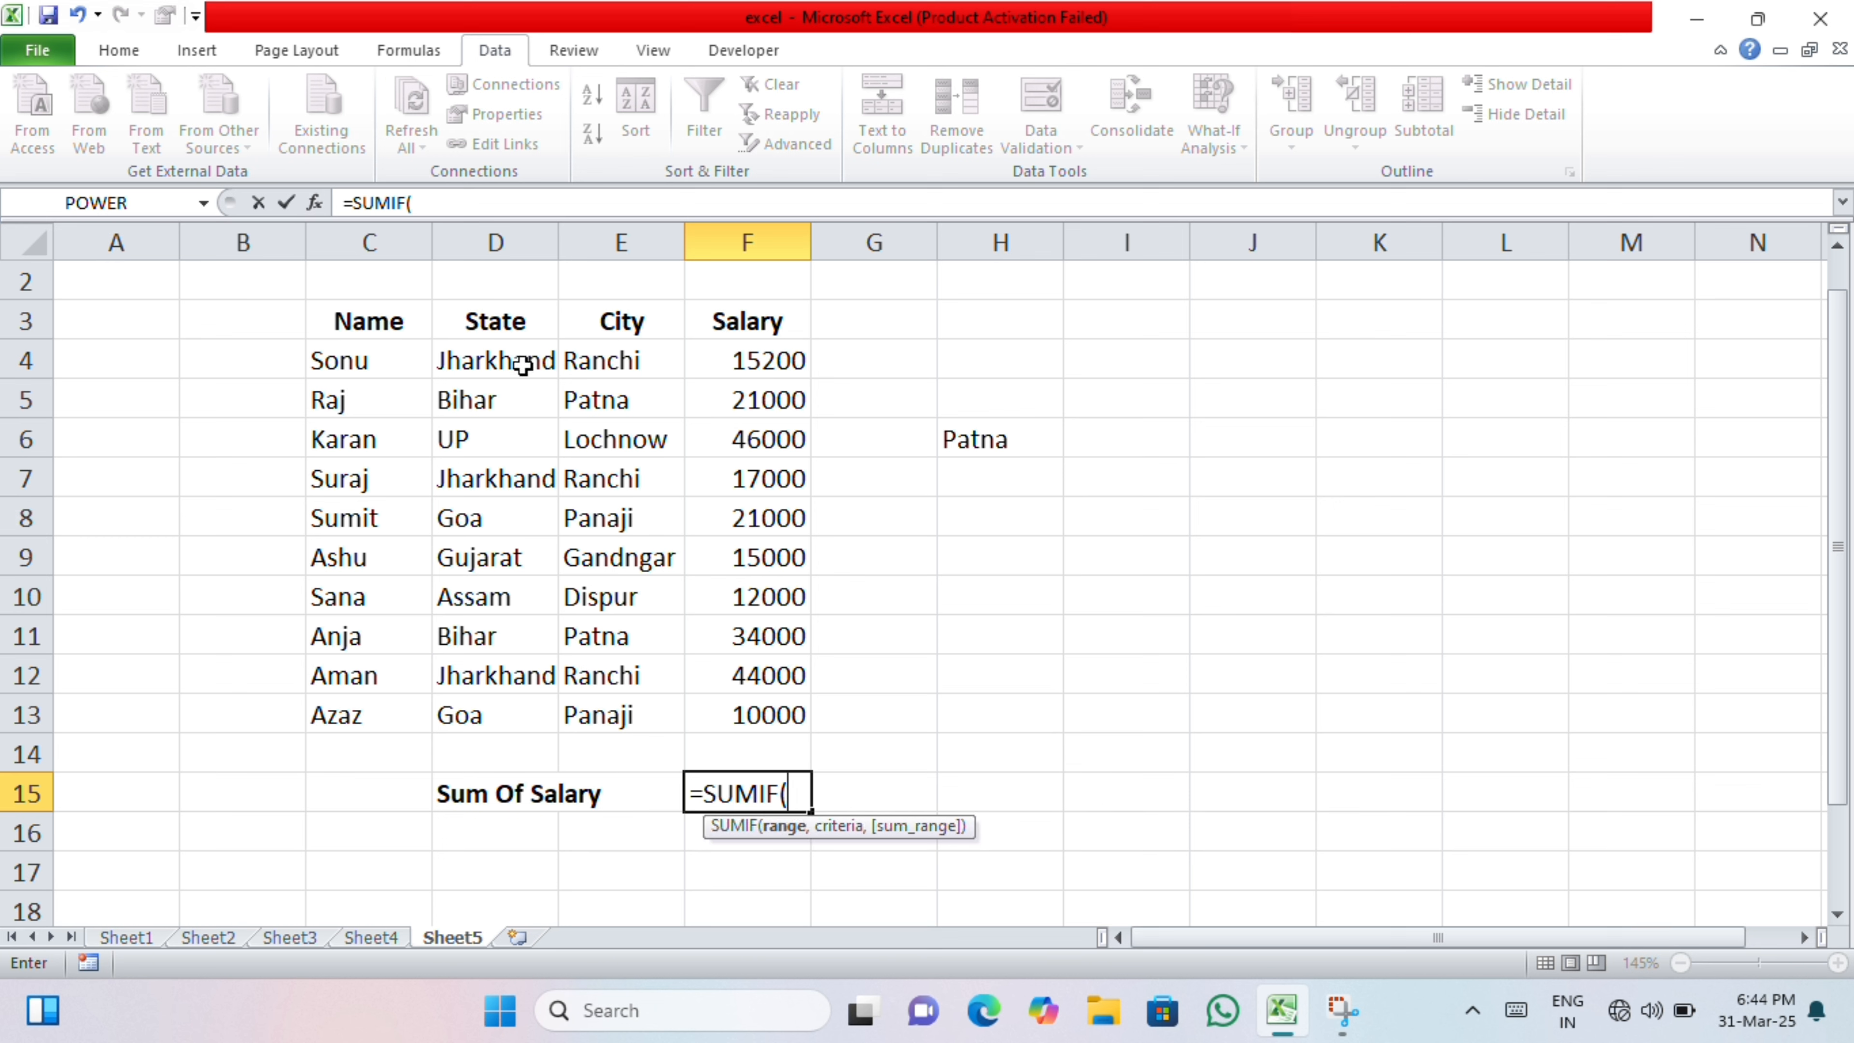
left_click_drag(570, 353, 600, 706)
type(",")
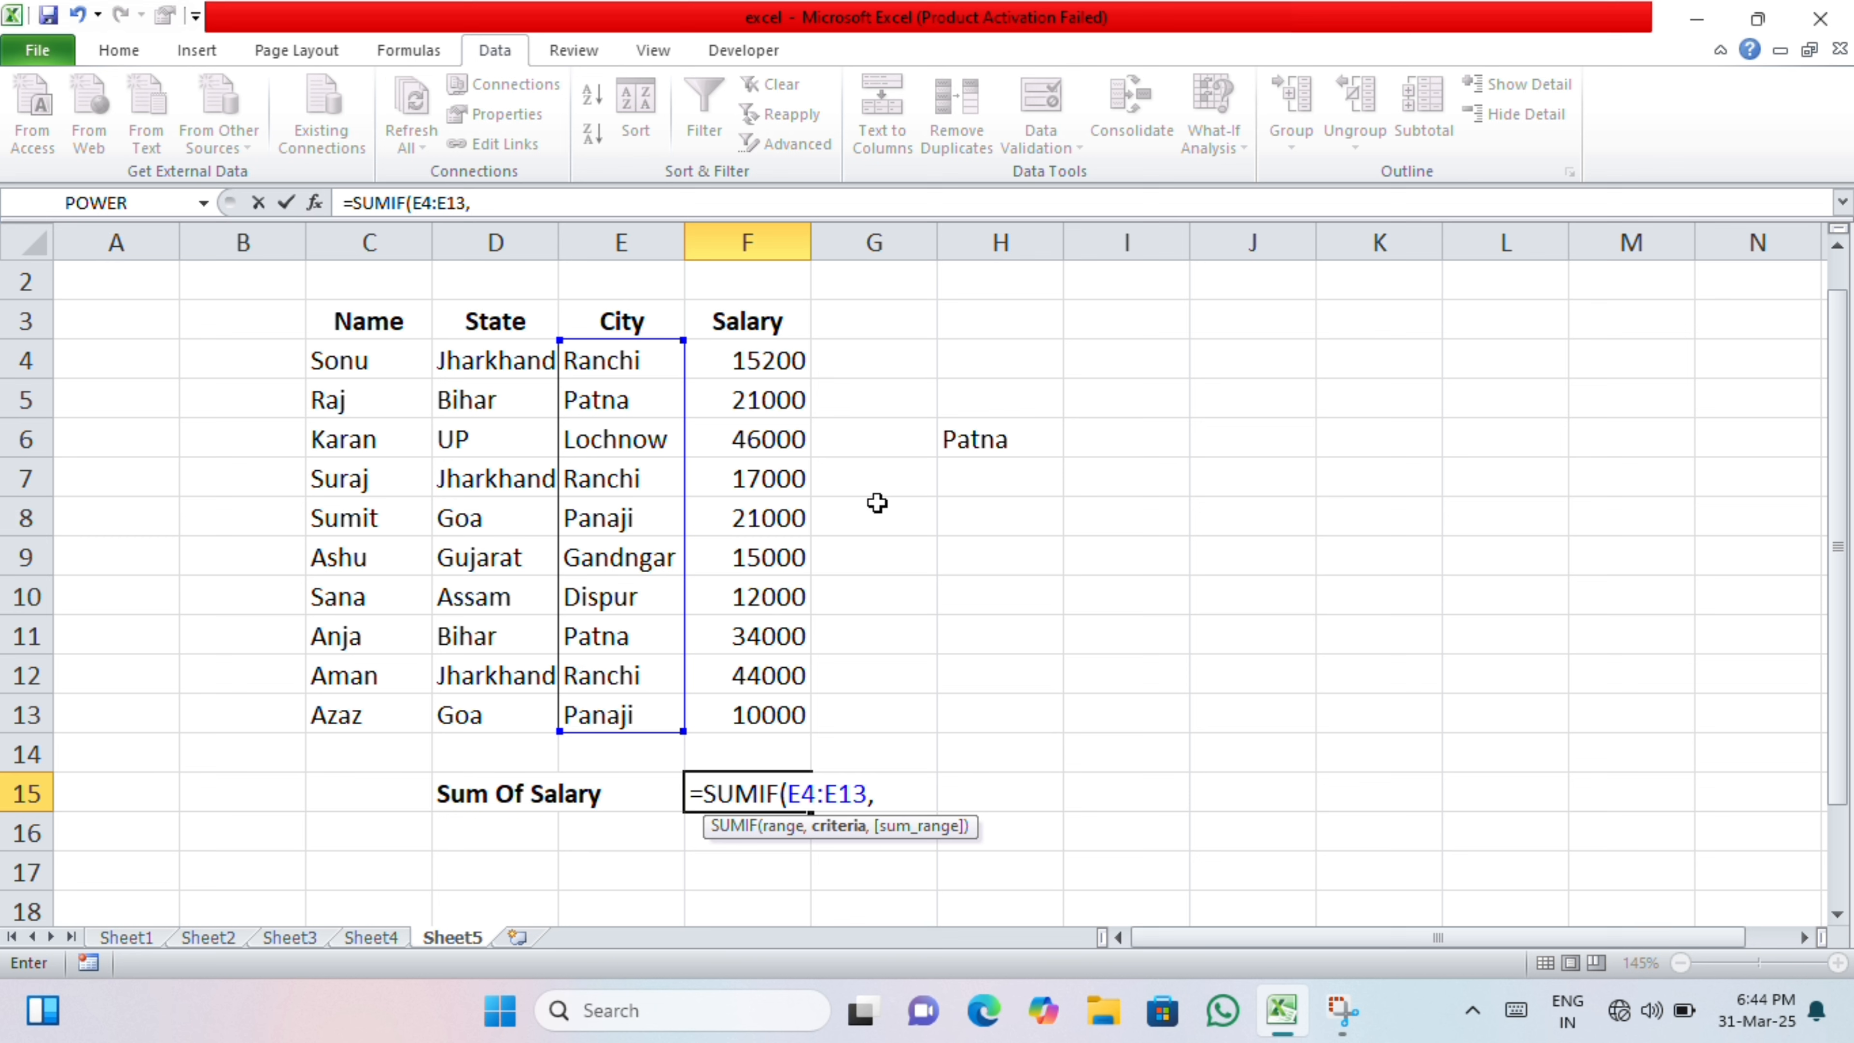
left_click(971, 442)
type(",")
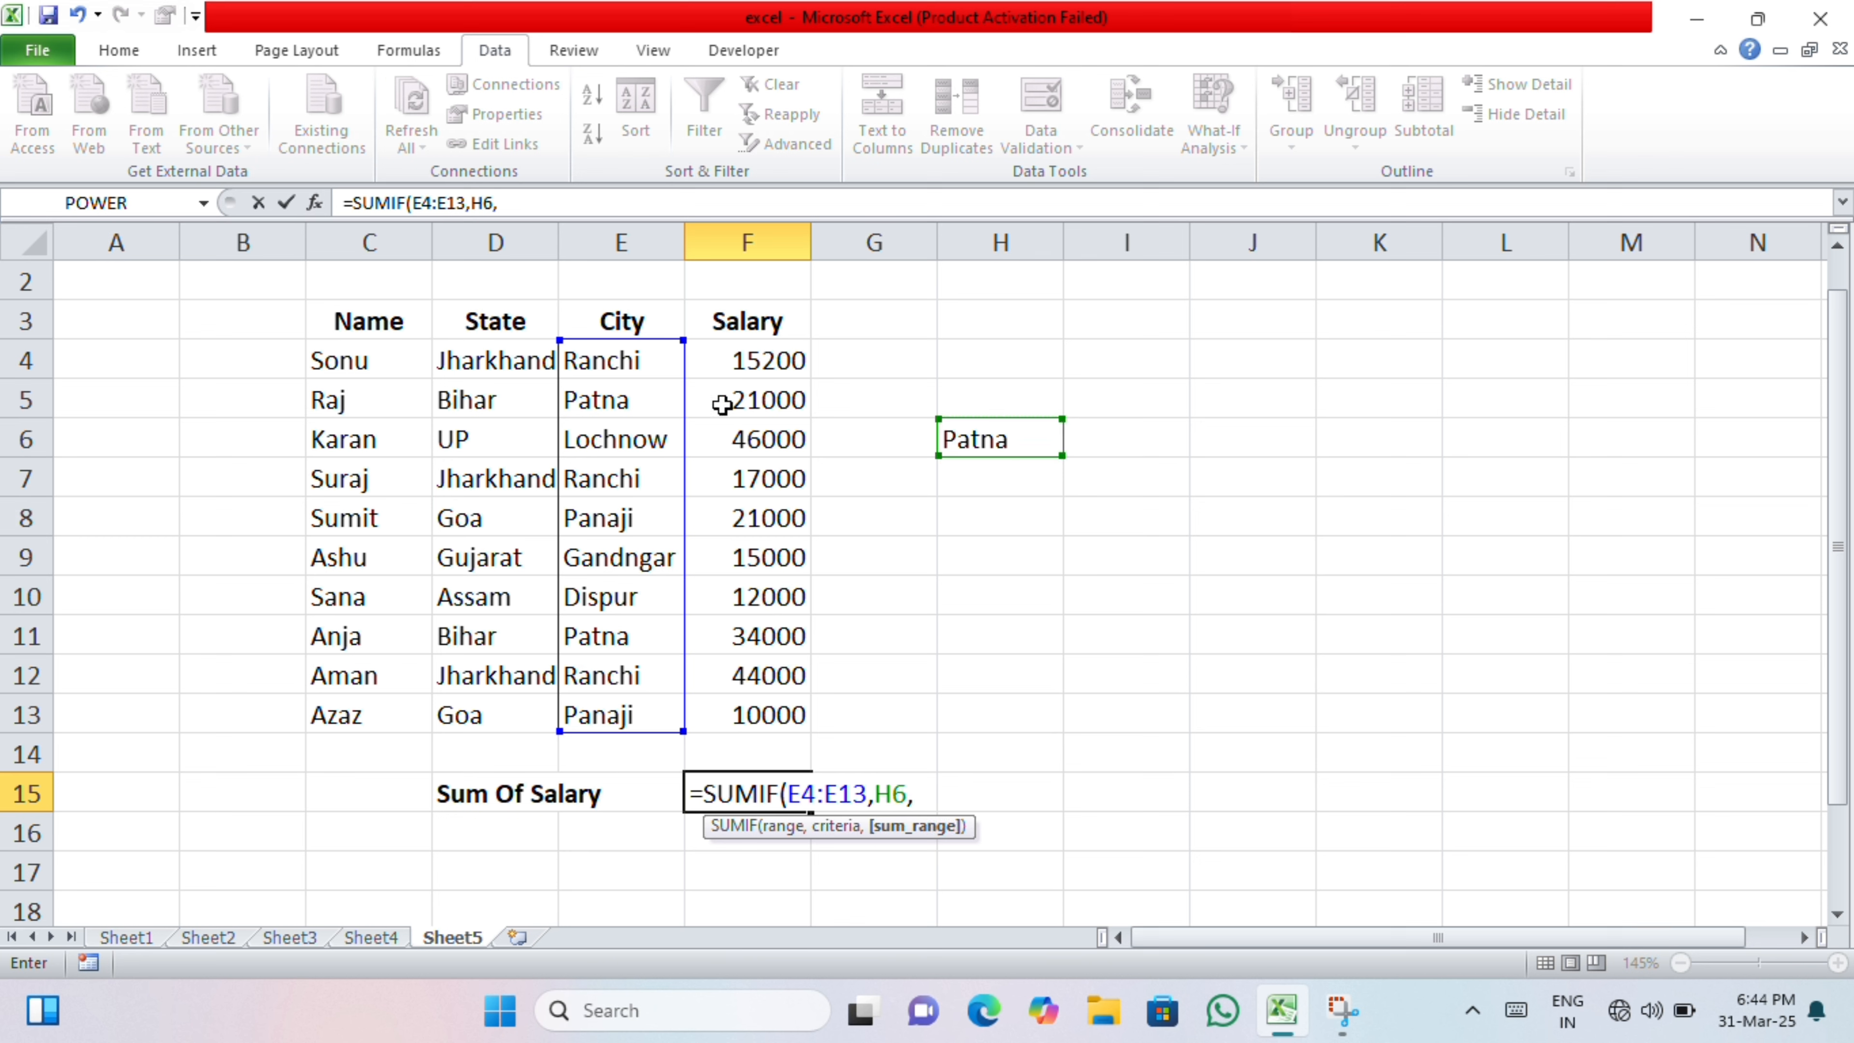
left_click(753, 365)
left_click_drag(753, 365, 786, 712)
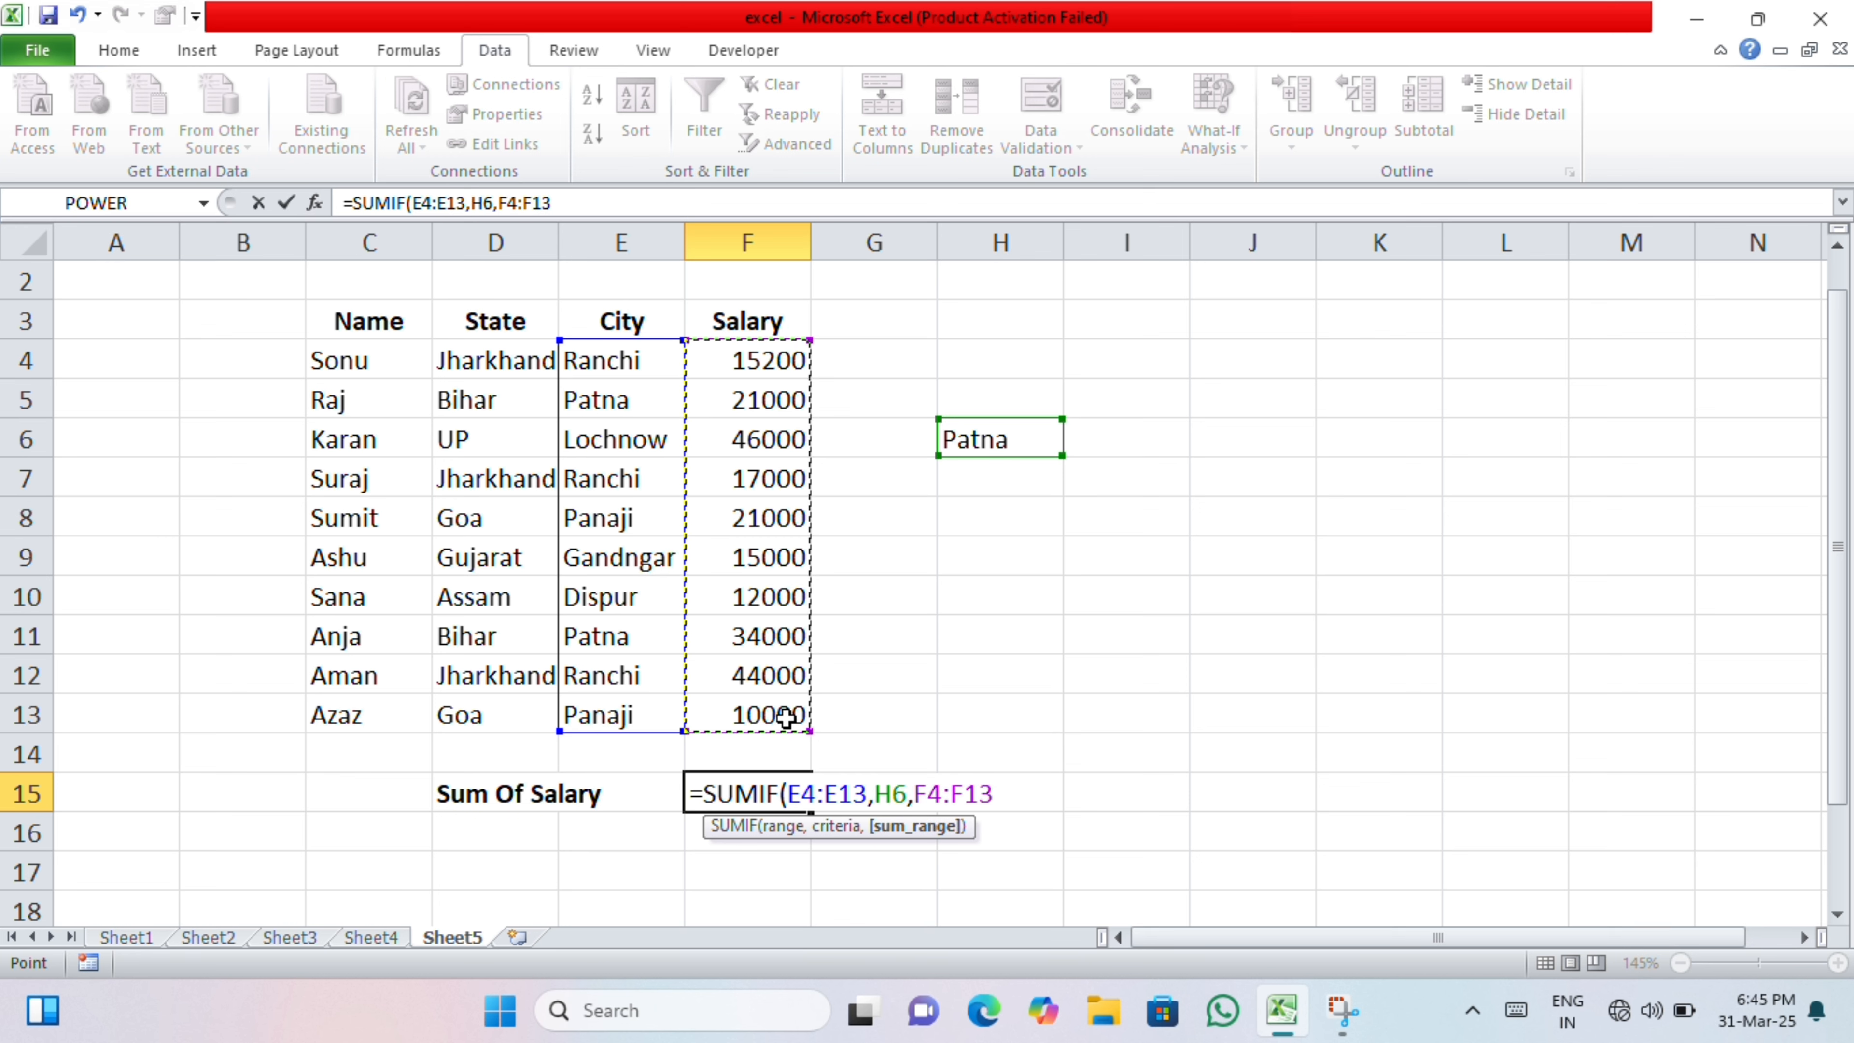
type(")")
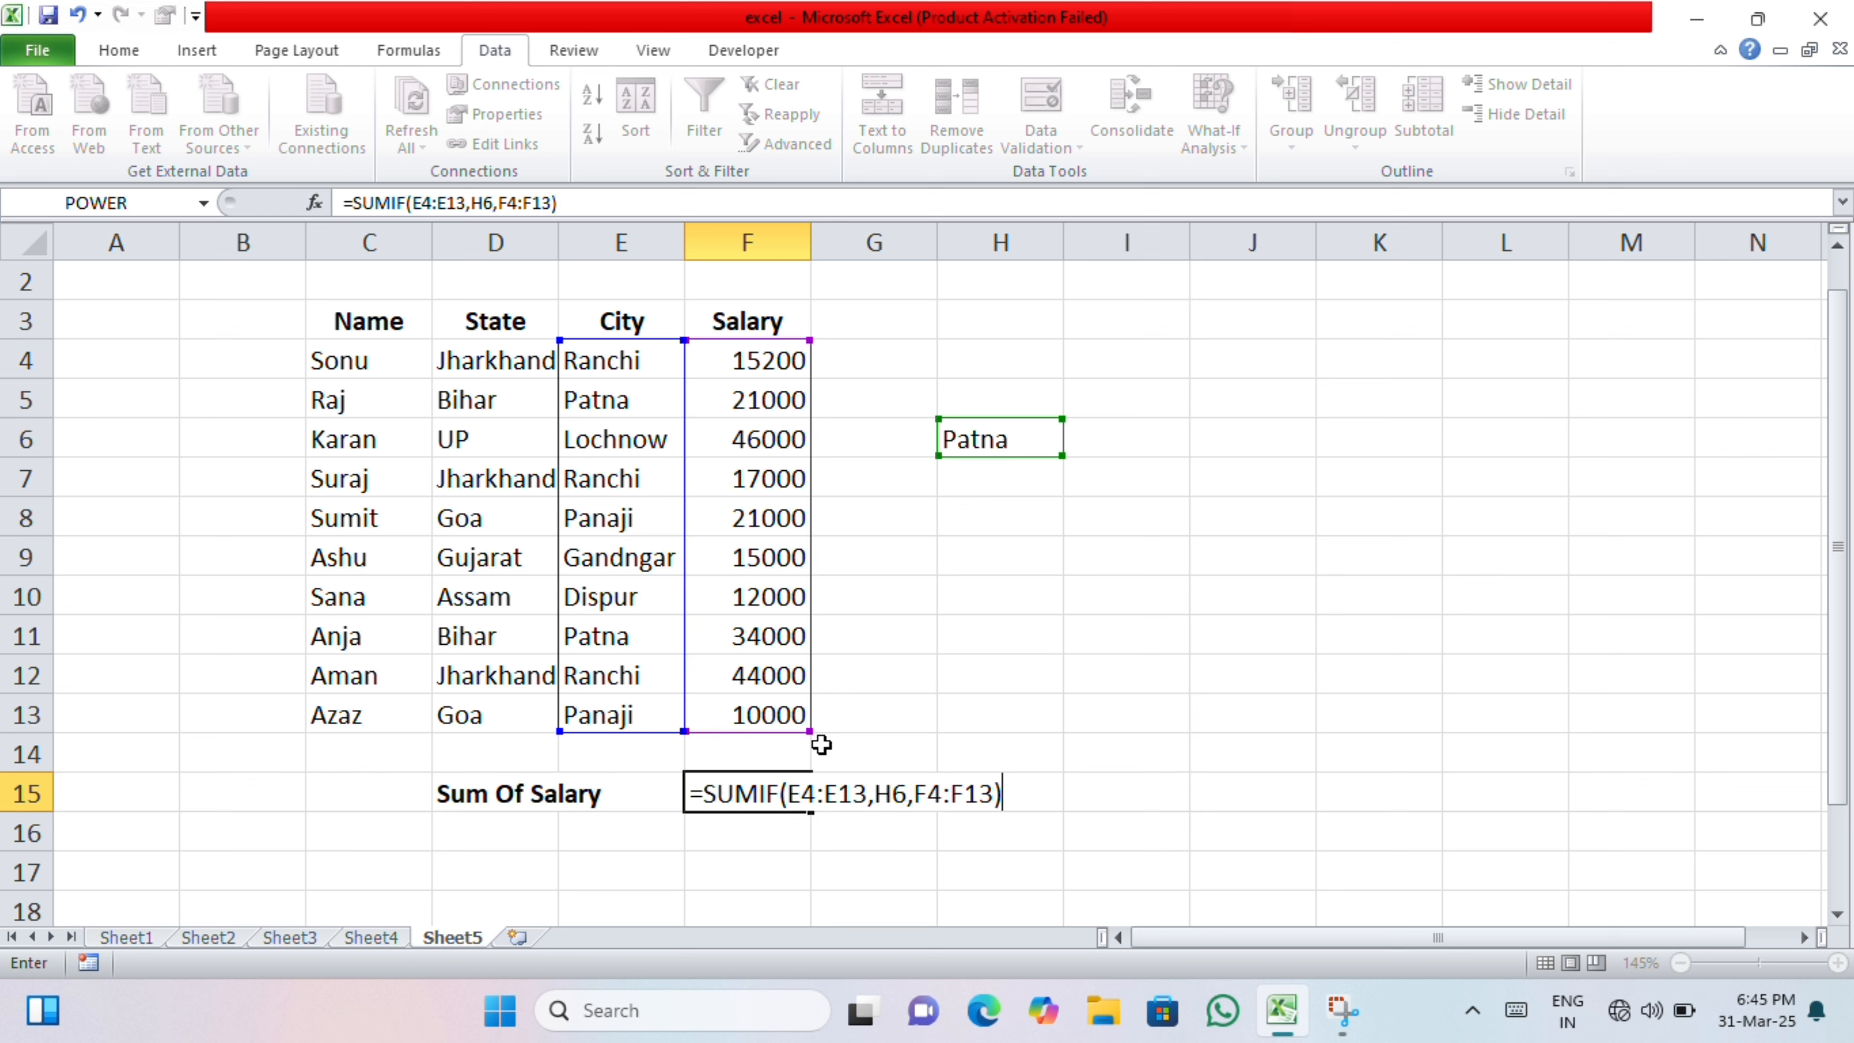
key("Return")
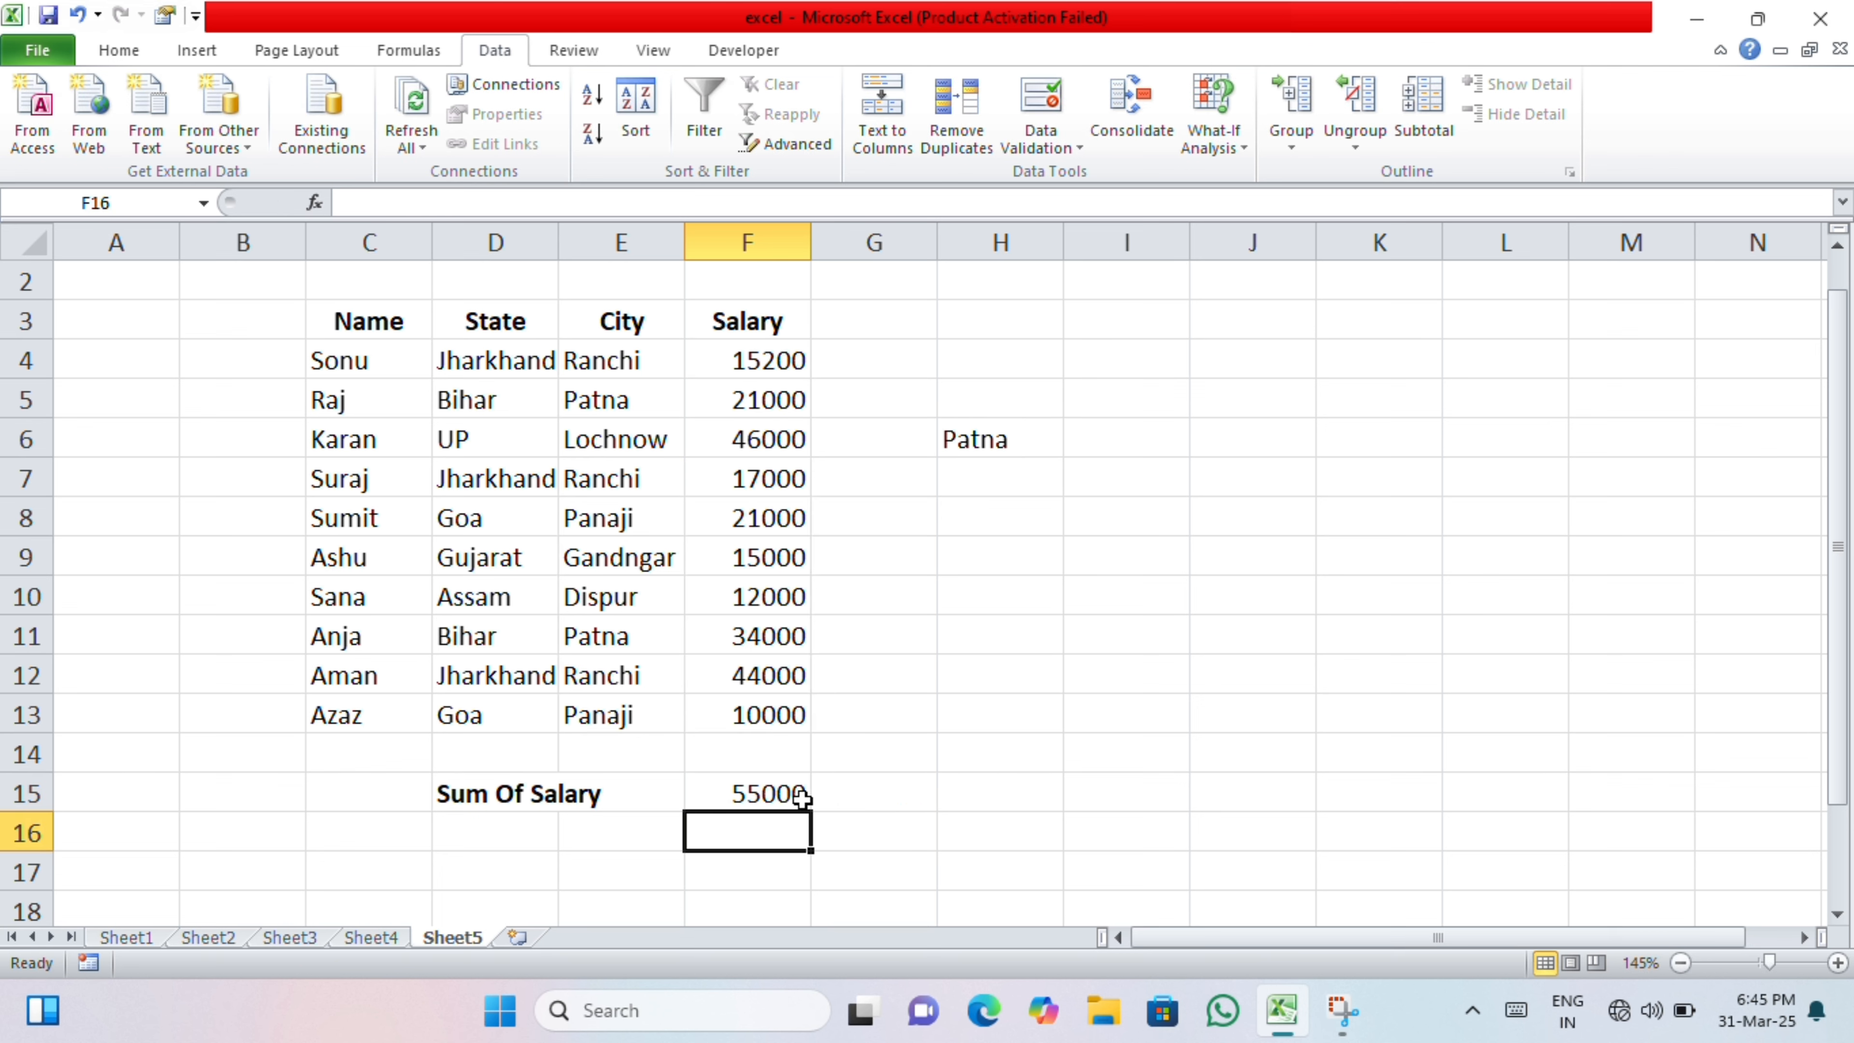
Step: Check the sum in F15 against the two Patna salaries in F5 and F11
left_click(801, 798)
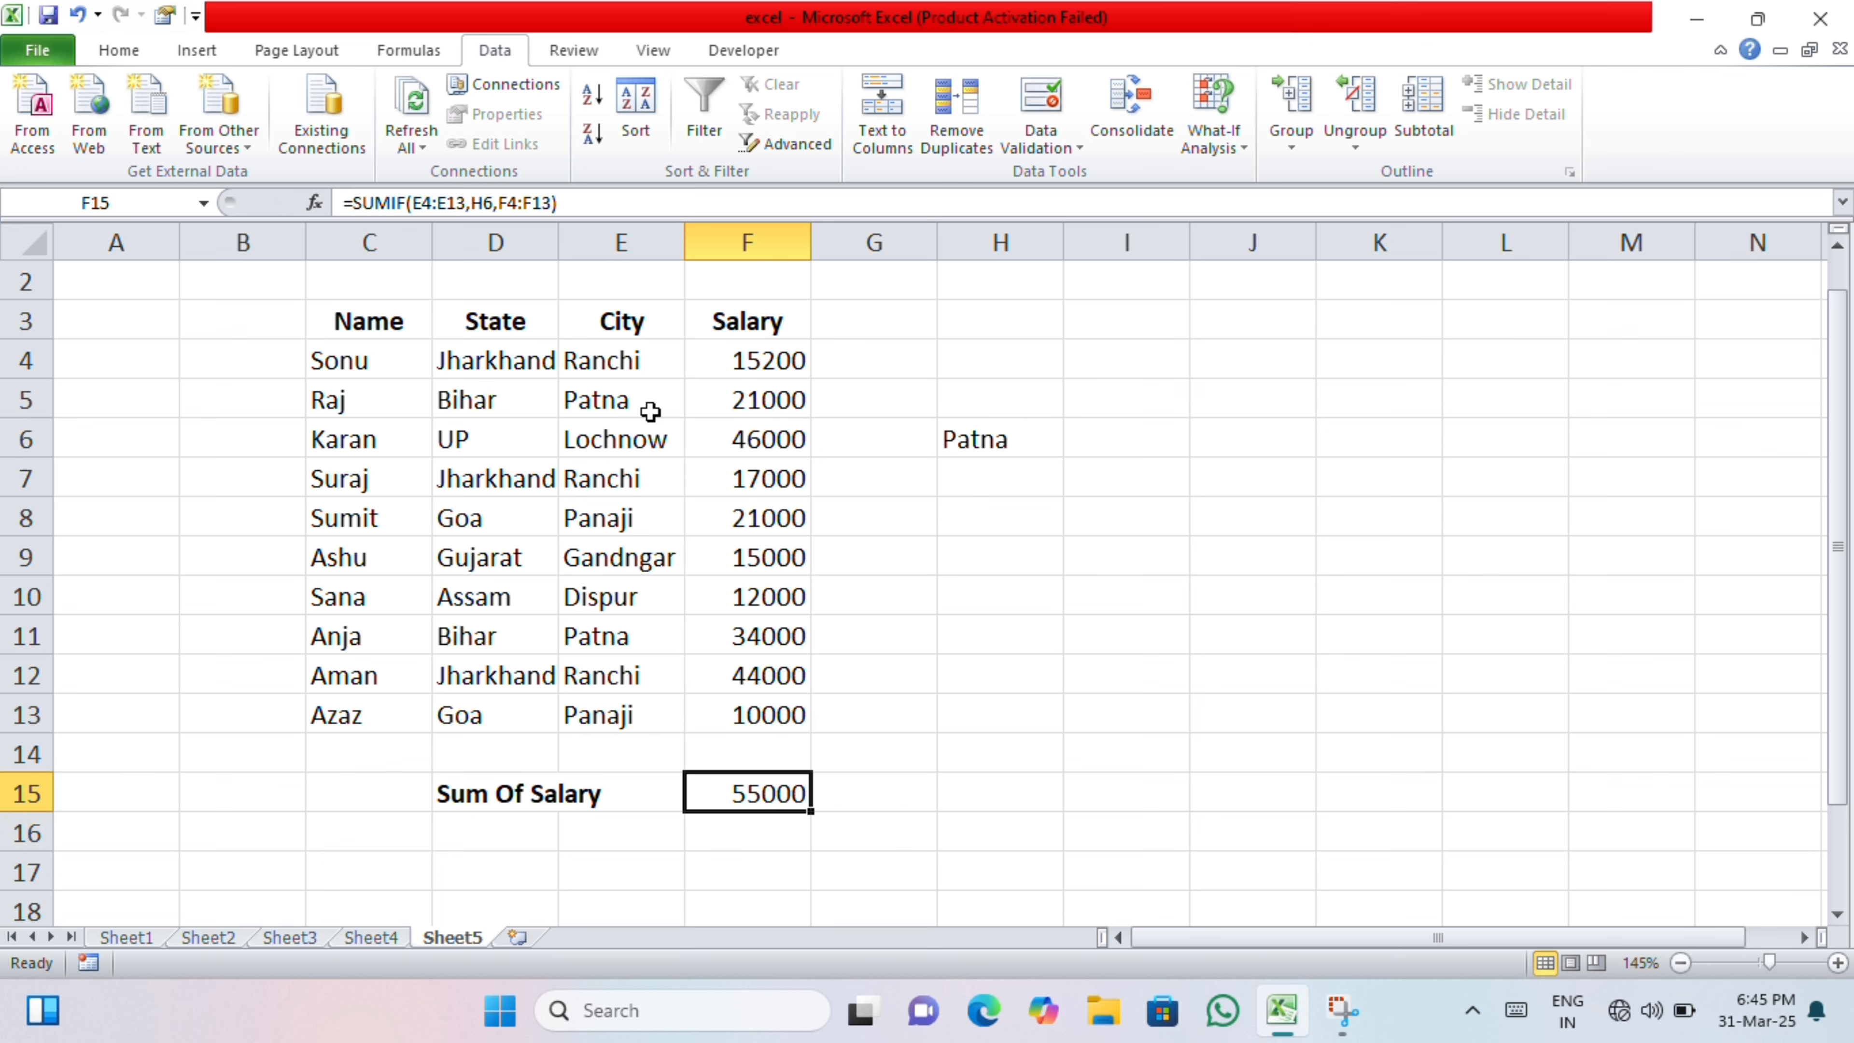
left_click(730, 404)
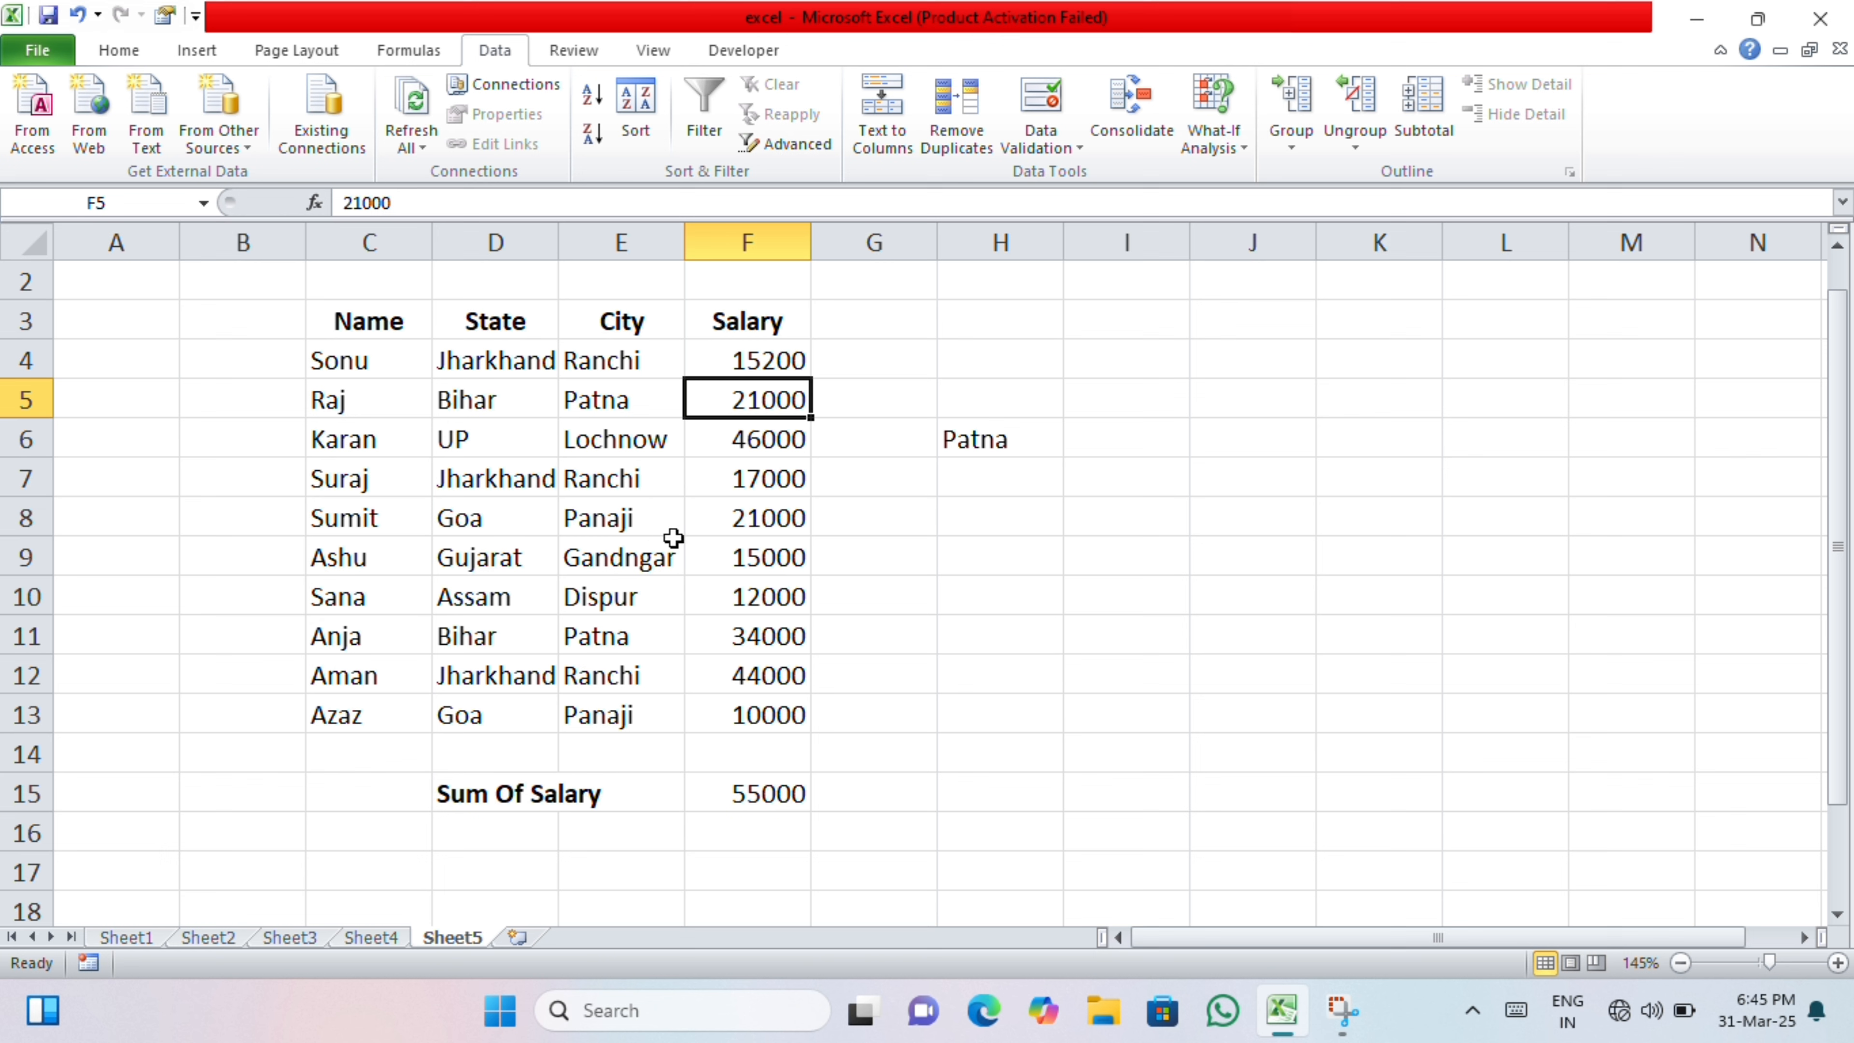
left_click(766, 635)
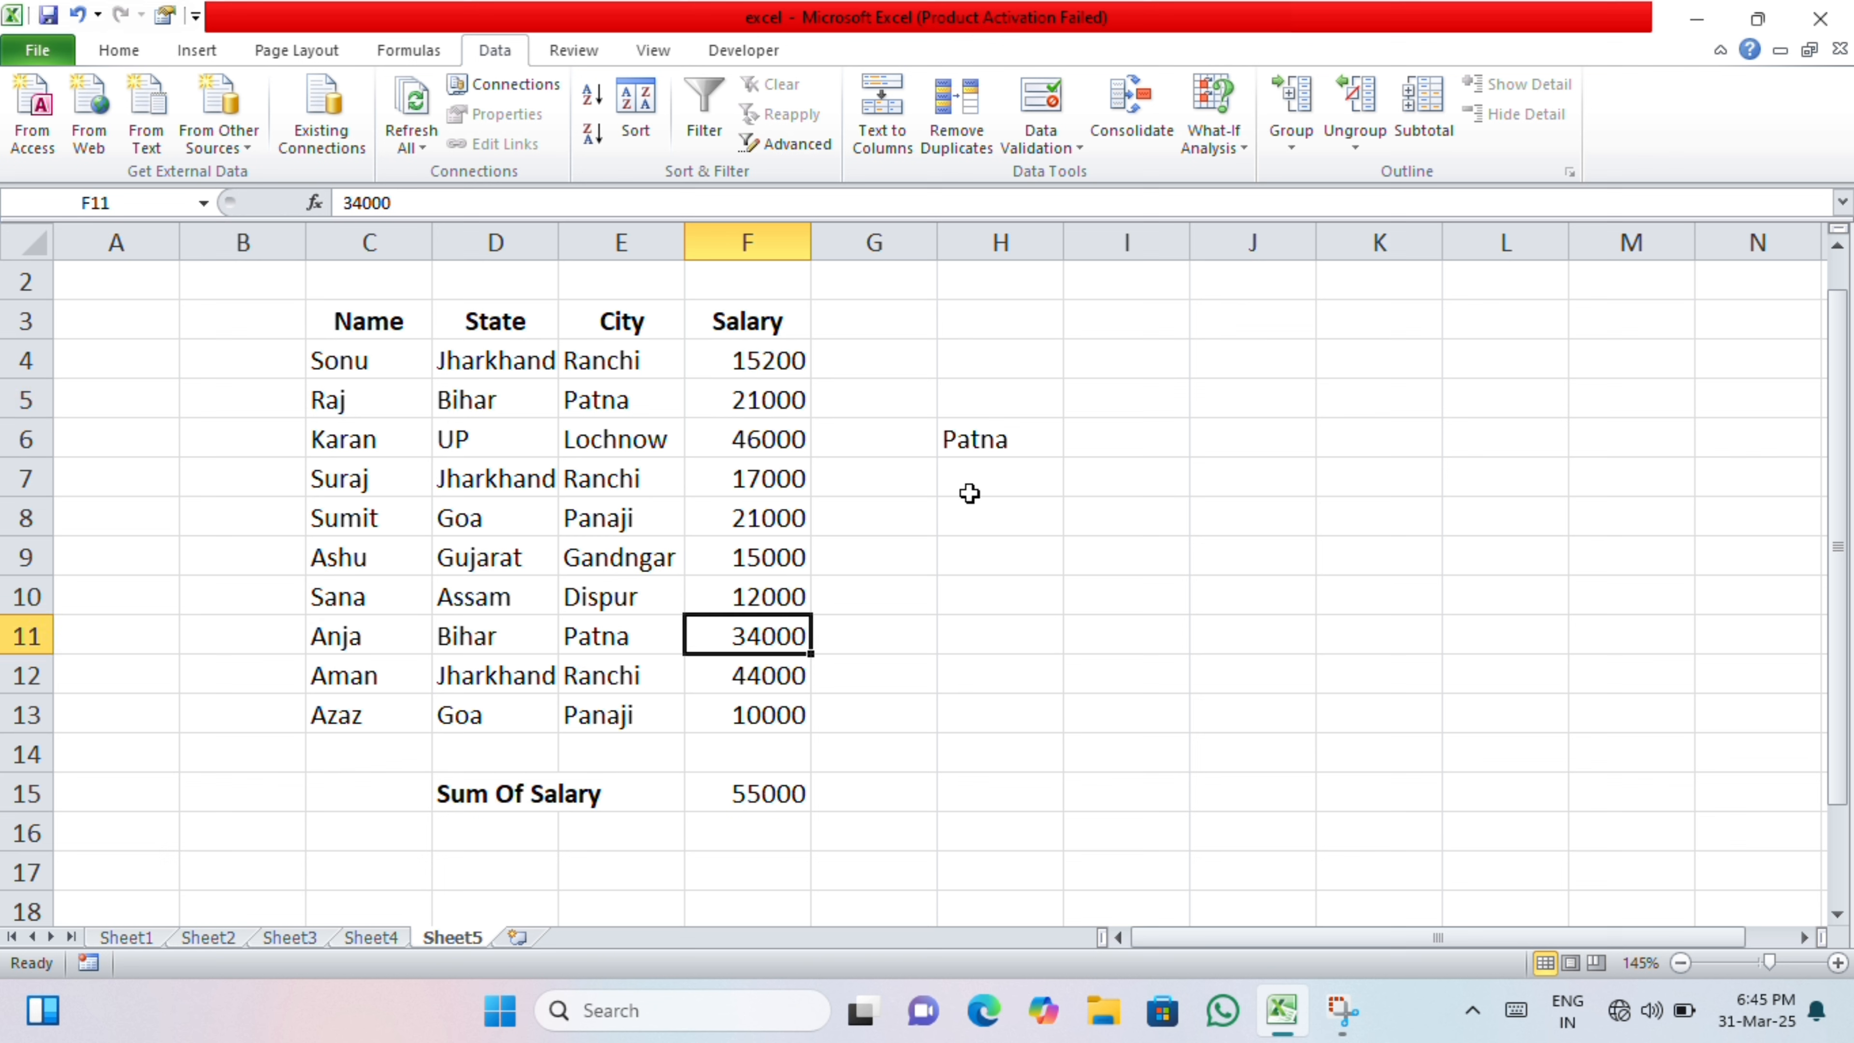
Step: Test the salary sum by switching the city in H6 to Ranchi and to Dispur, checking F15
left_click(973, 442)
left_click(1075, 443)
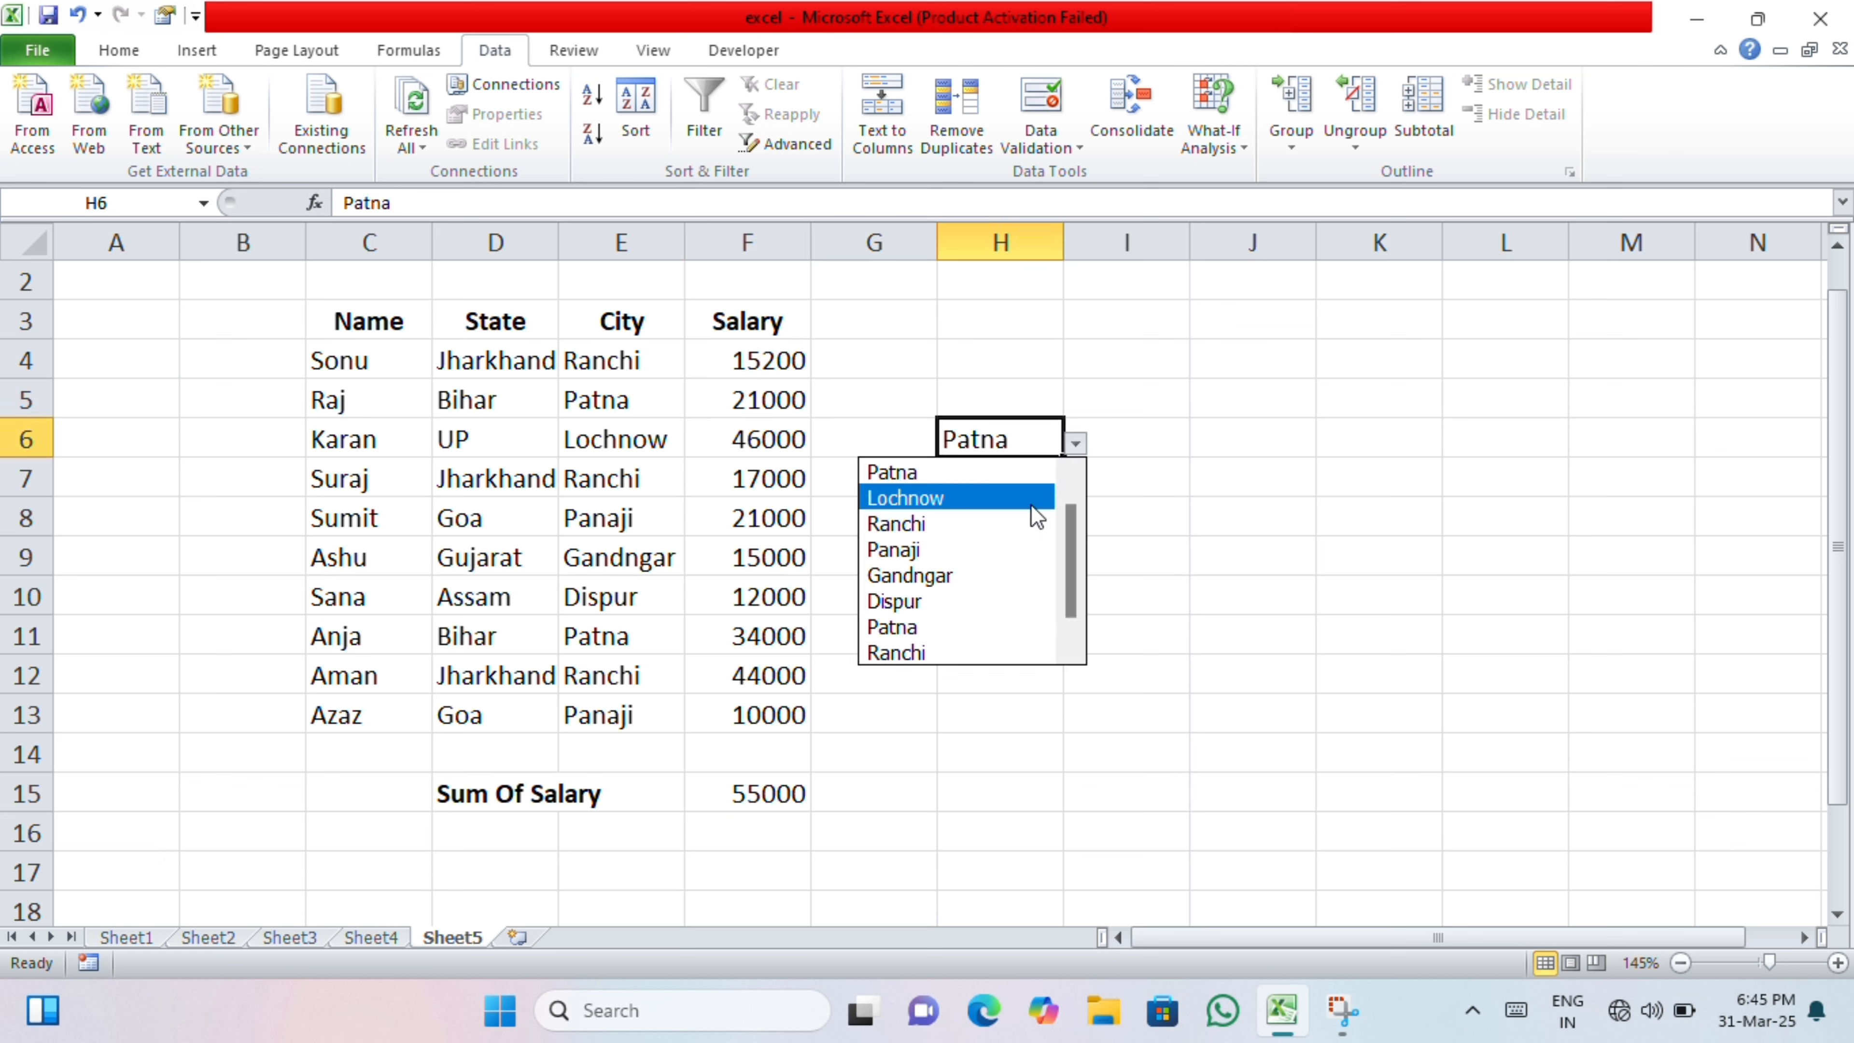
left_click(1014, 522)
left_click(1076, 443)
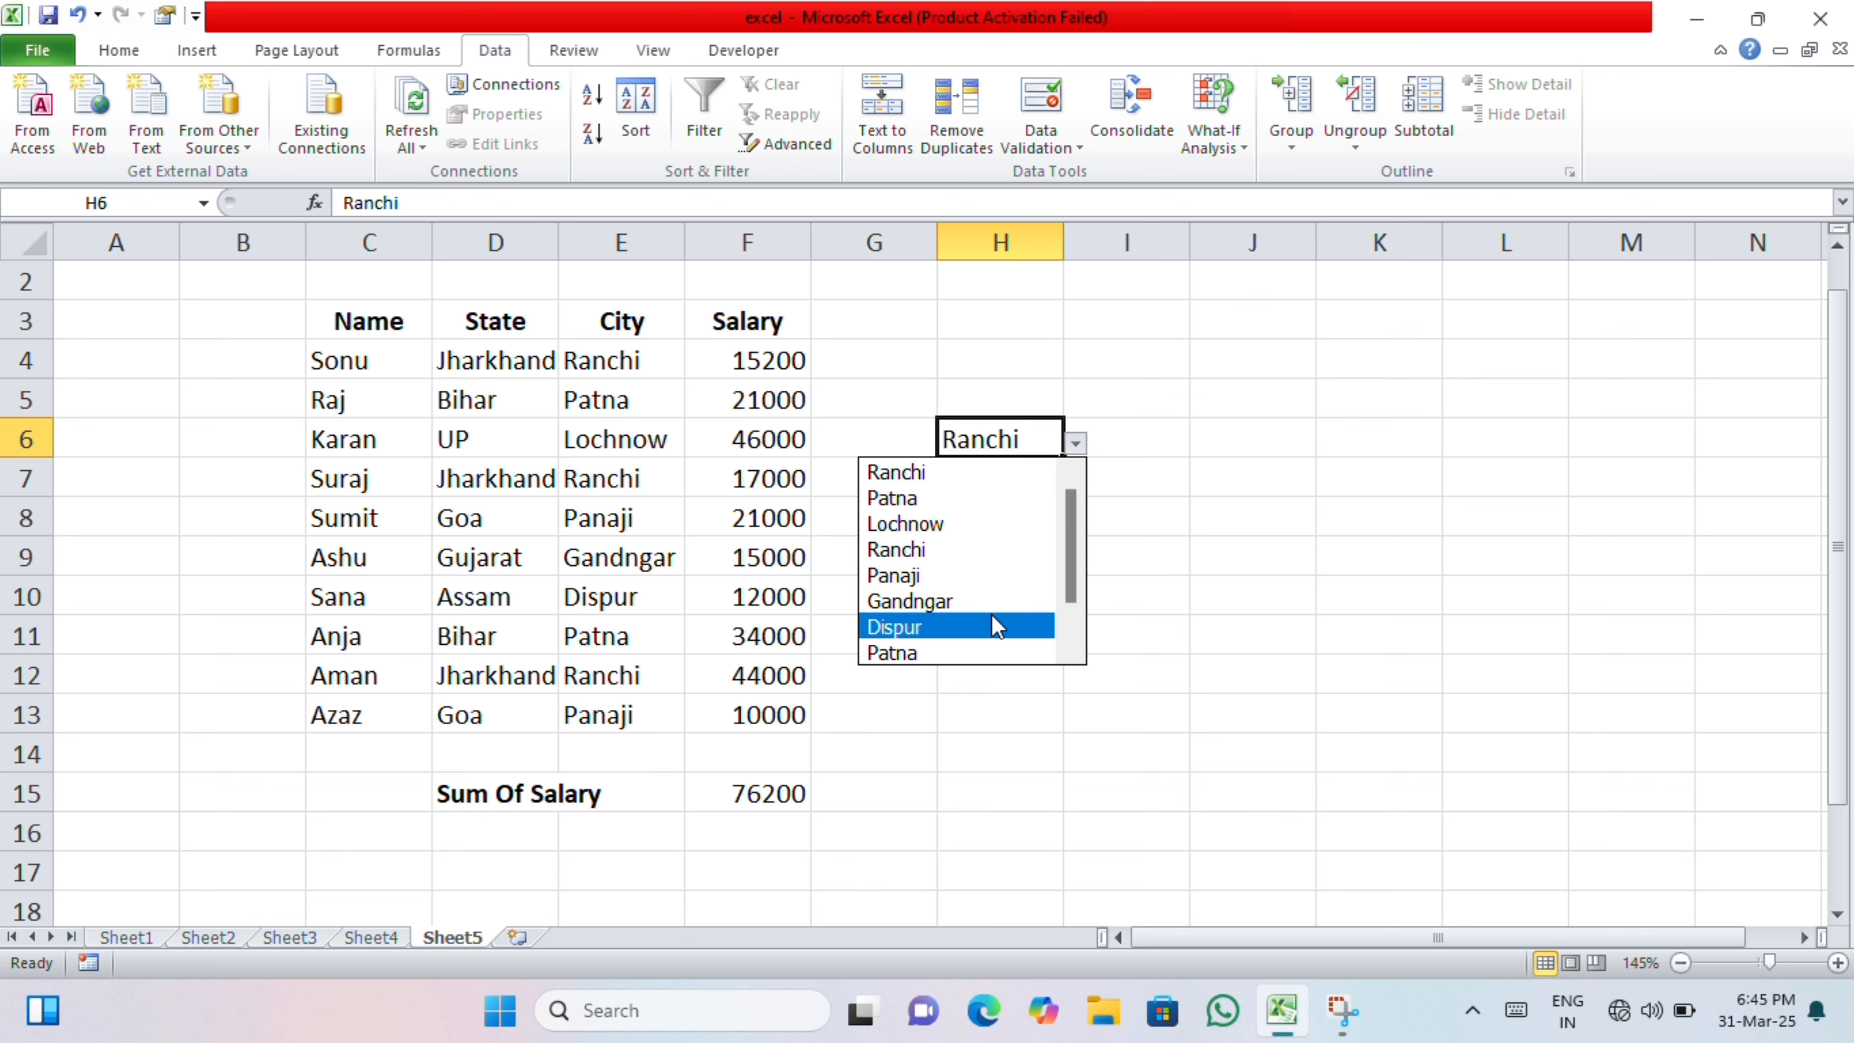
left_click(994, 627)
left_click(797, 776)
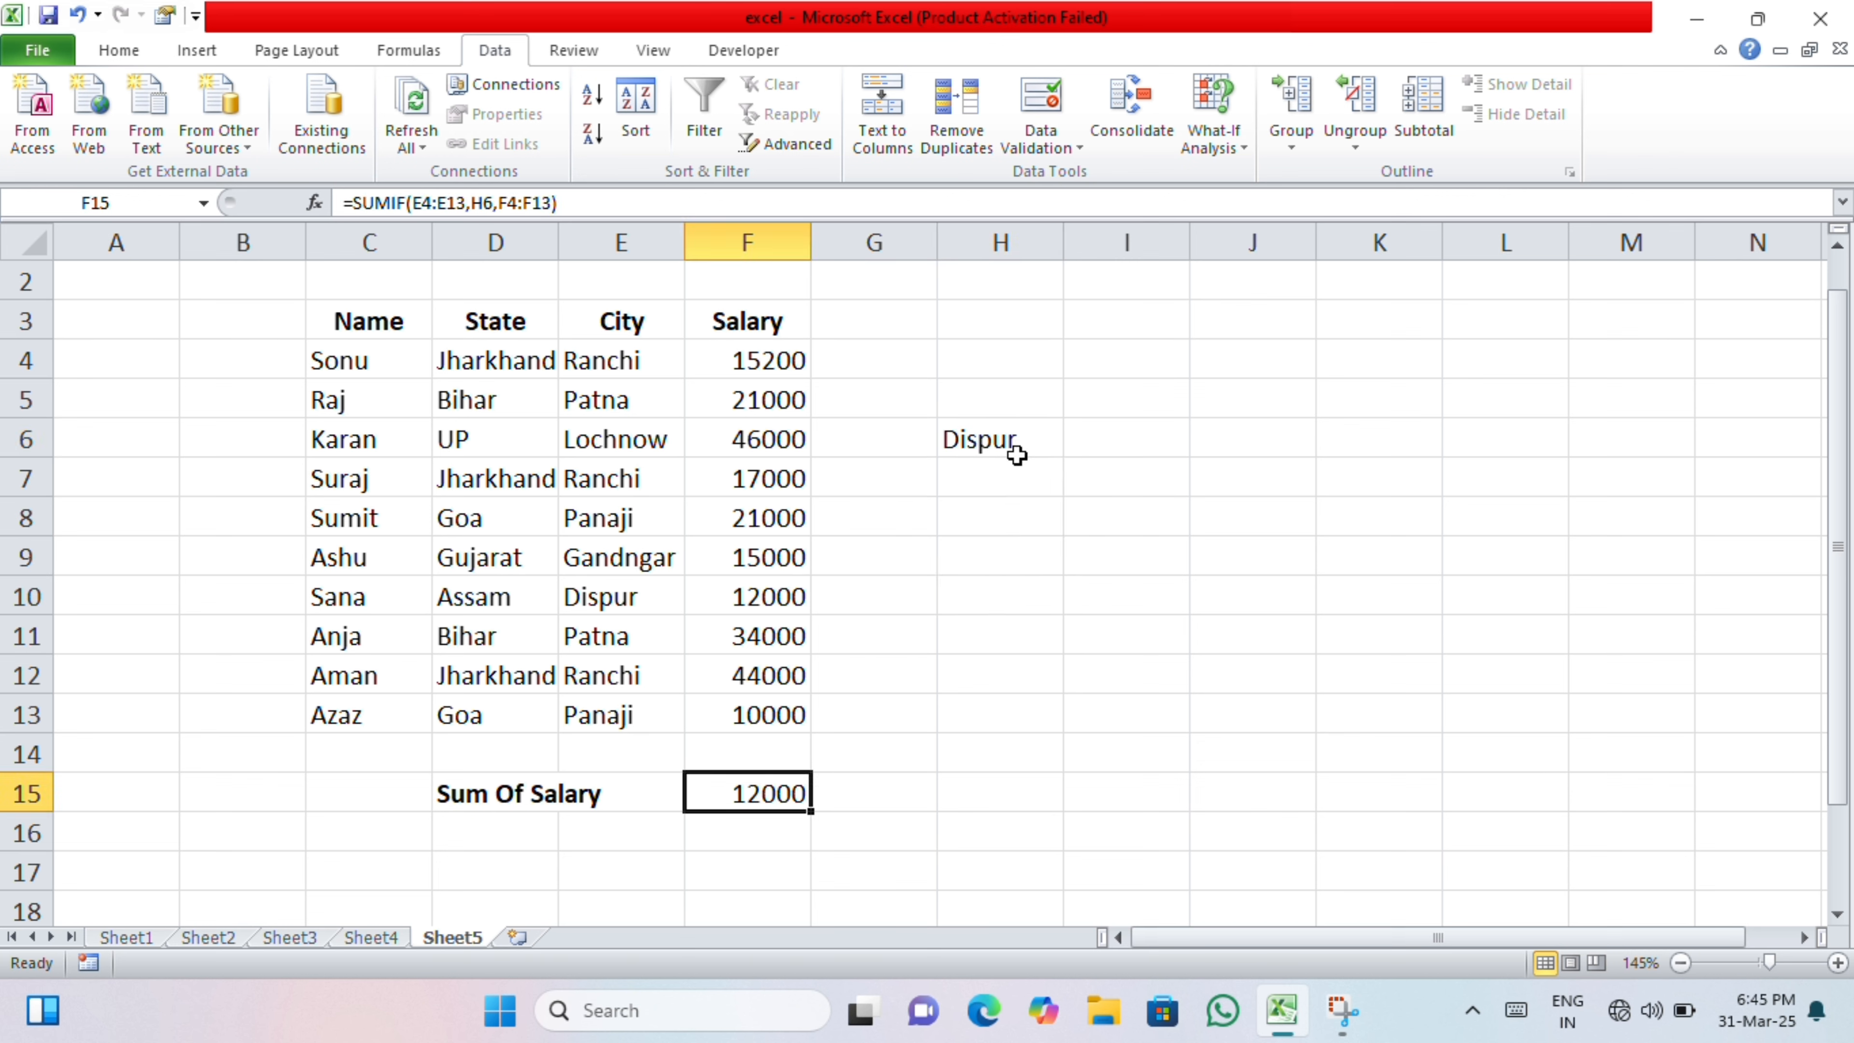
Step: Set the city in H6 back to Ranchi and inspect the sum in F15
left_click(1014, 441)
left_click(1076, 443)
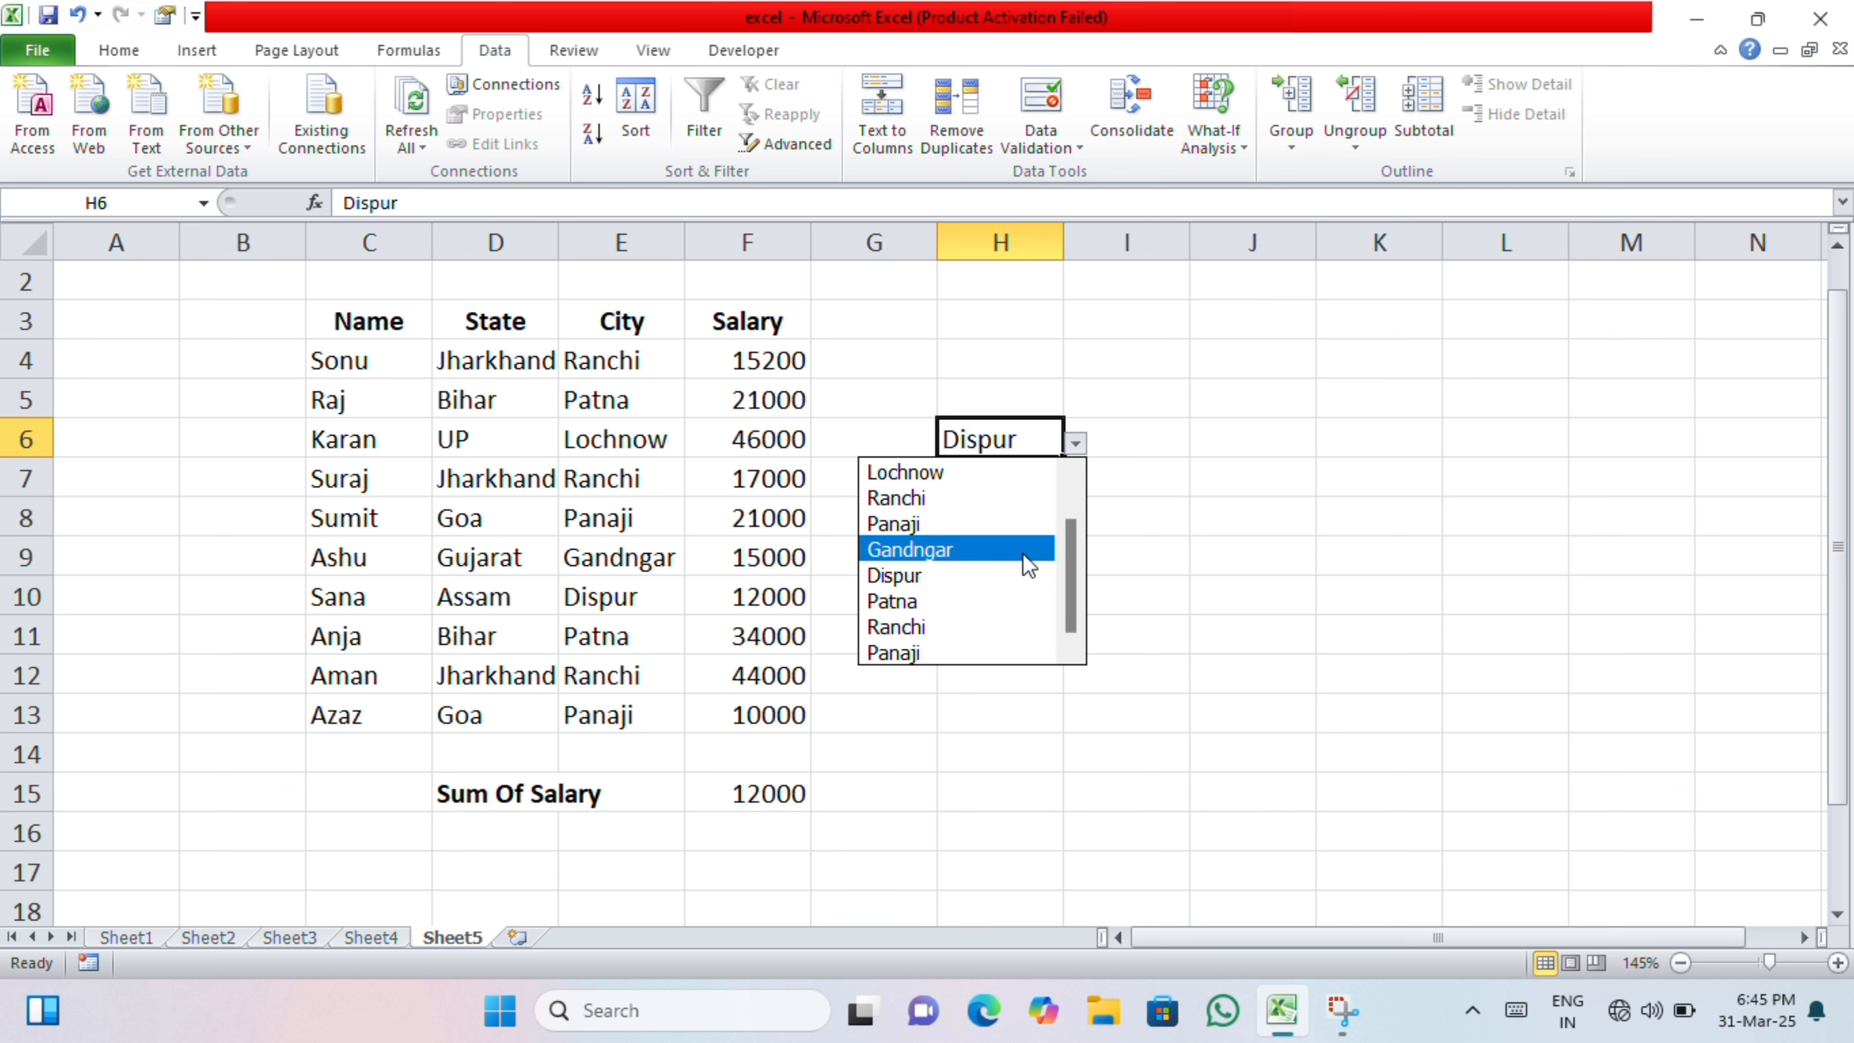
left_click(990, 630)
left_click(786, 792)
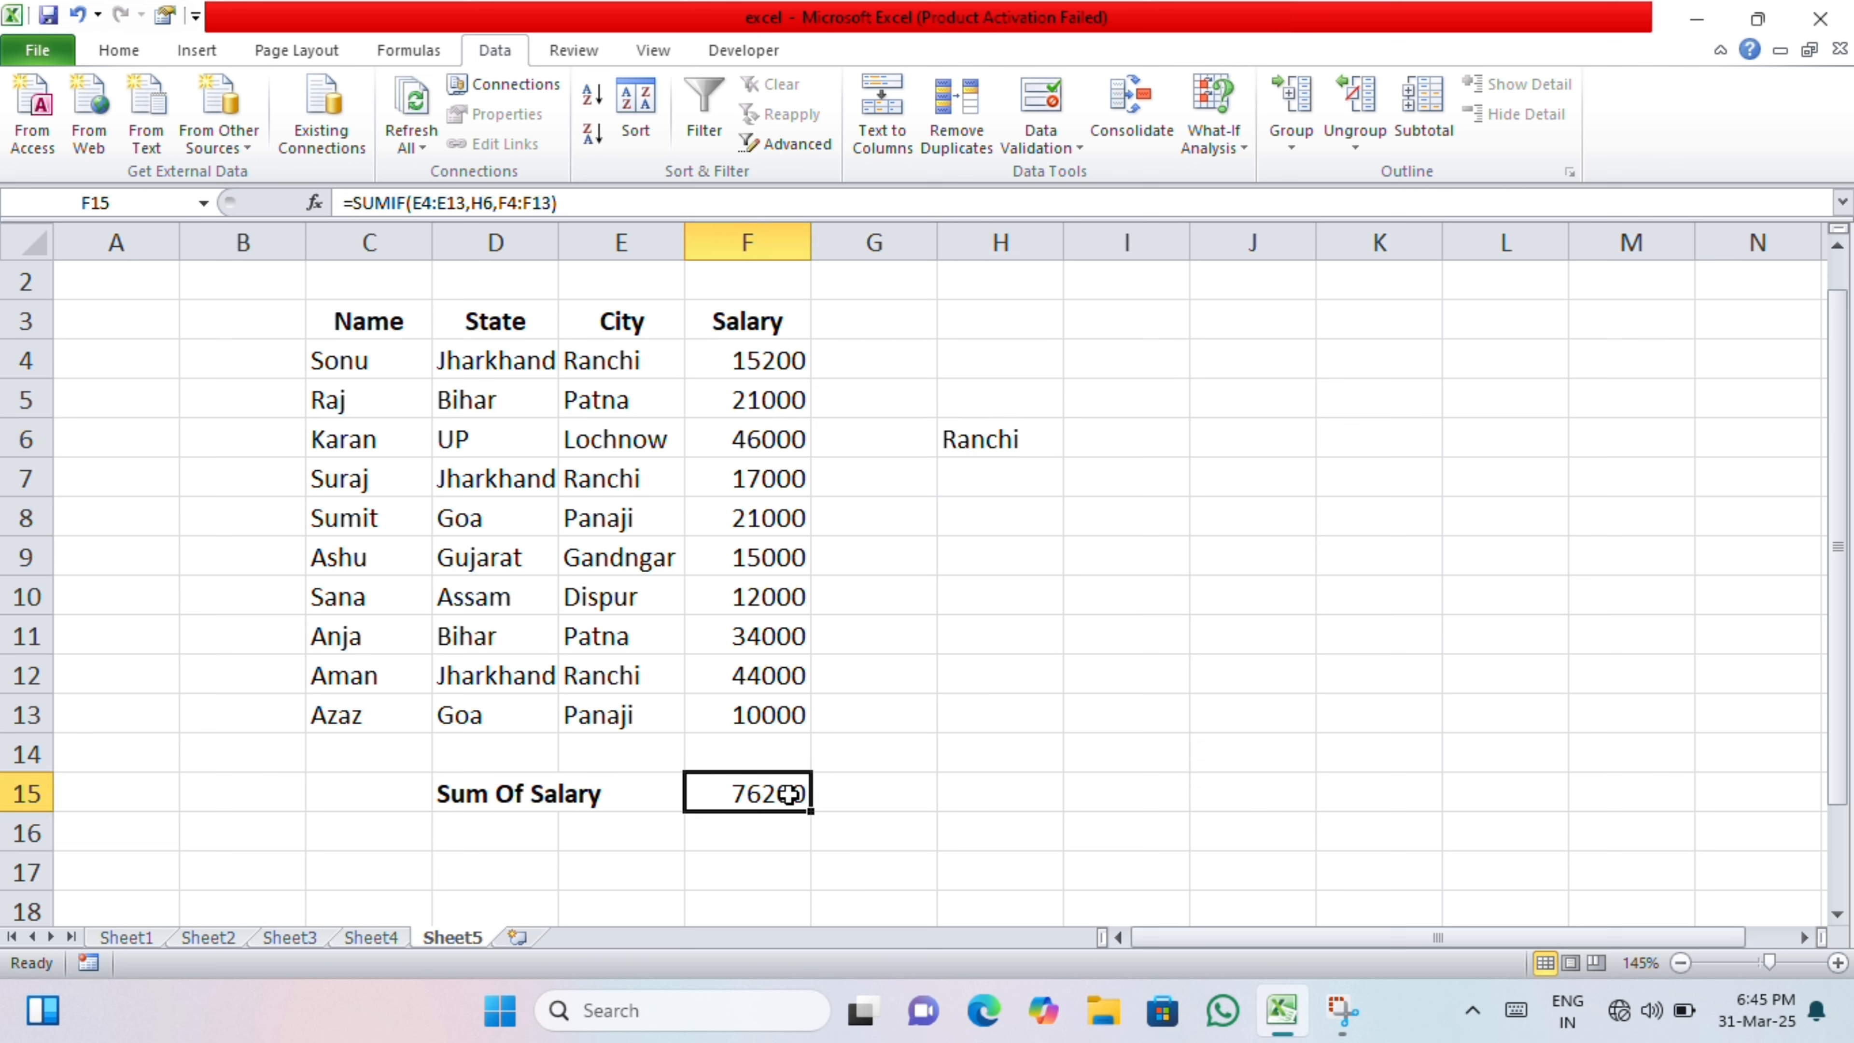
Step: Change the city in H6 to Lochnow and finally to Gandngar
left_click(965, 432)
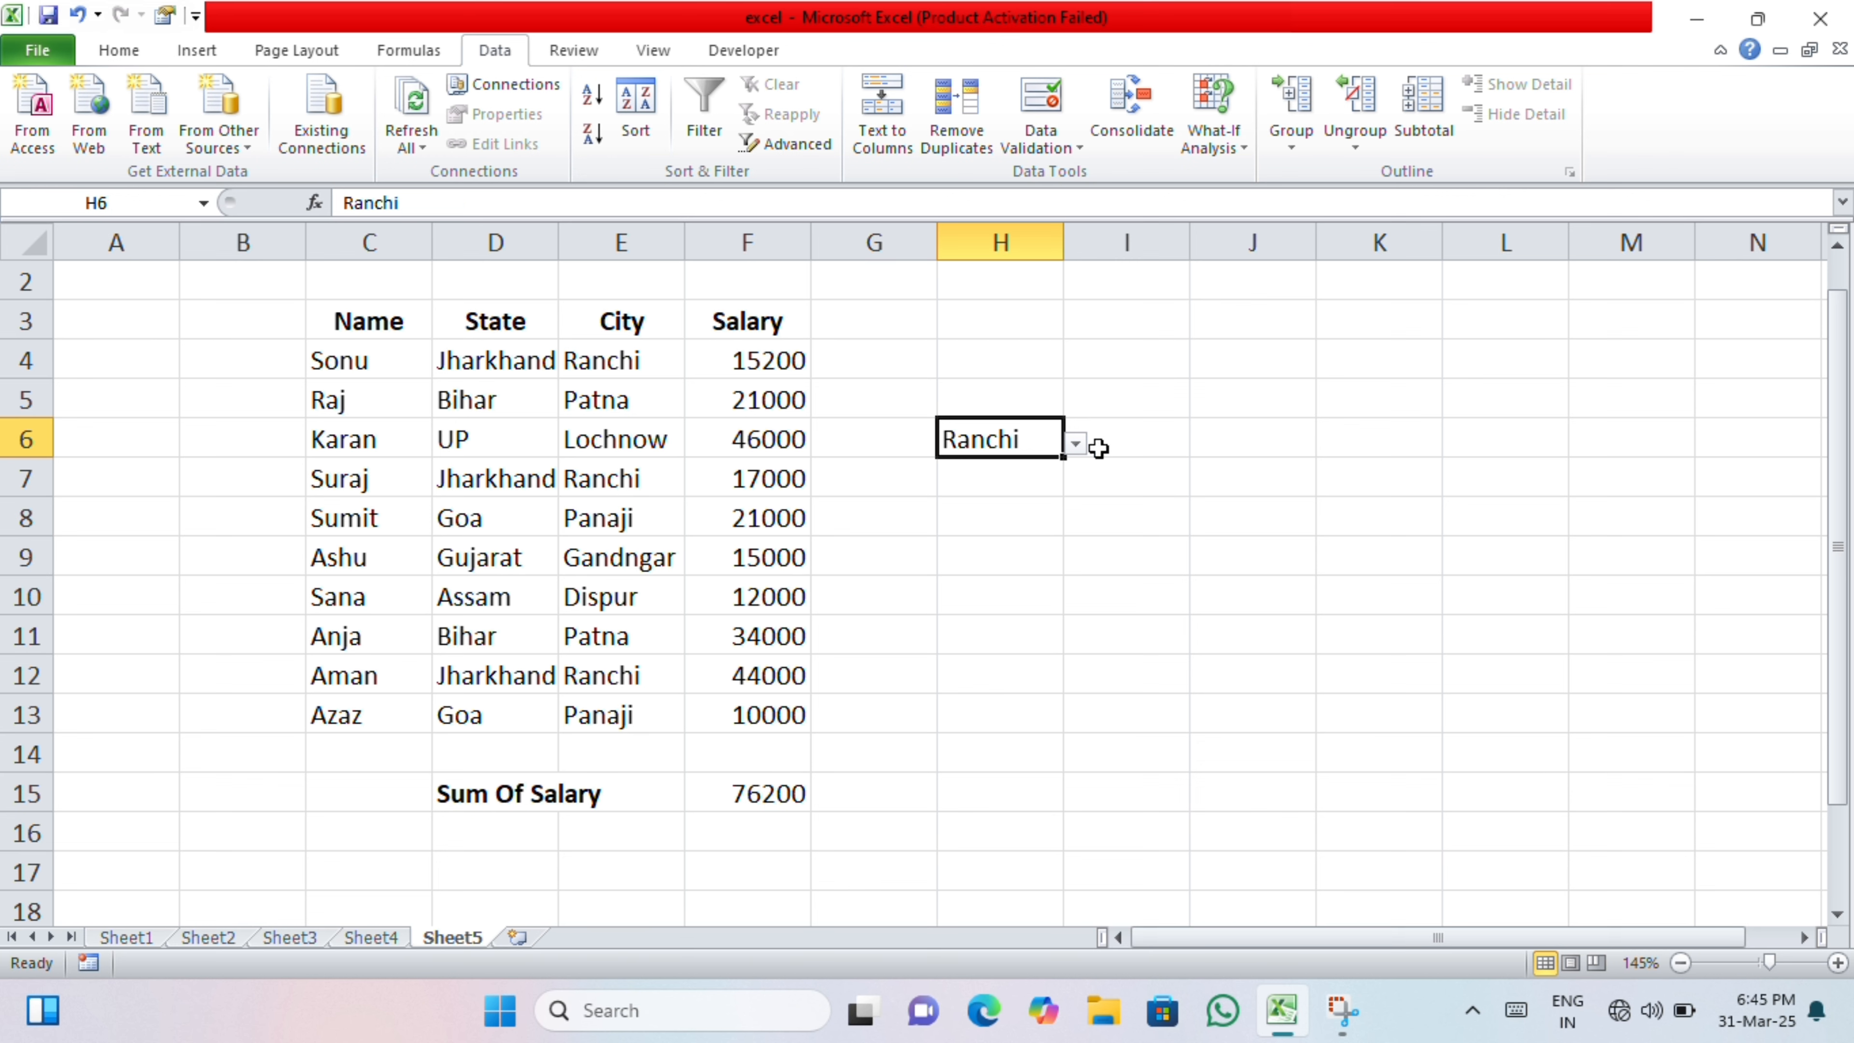
left_click(1096, 449)
left_click(1029, 439)
left_click(1075, 443)
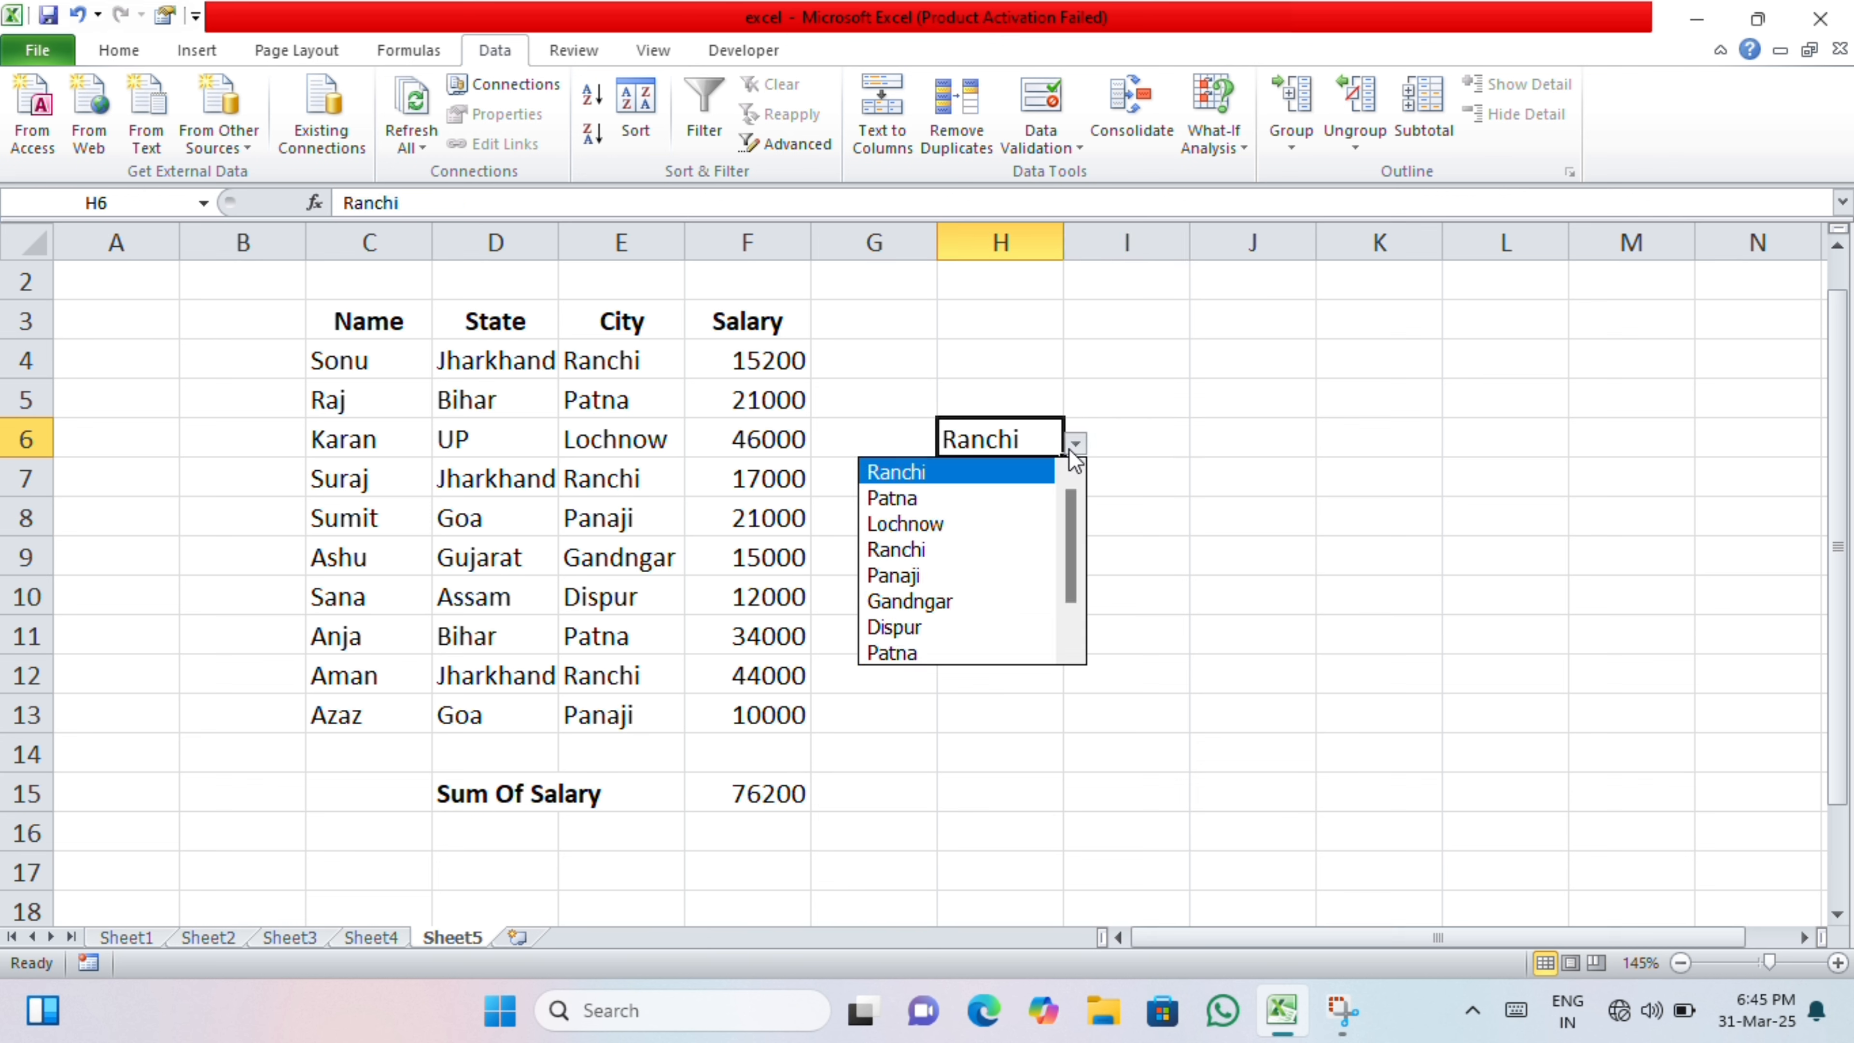
left_click(956, 525)
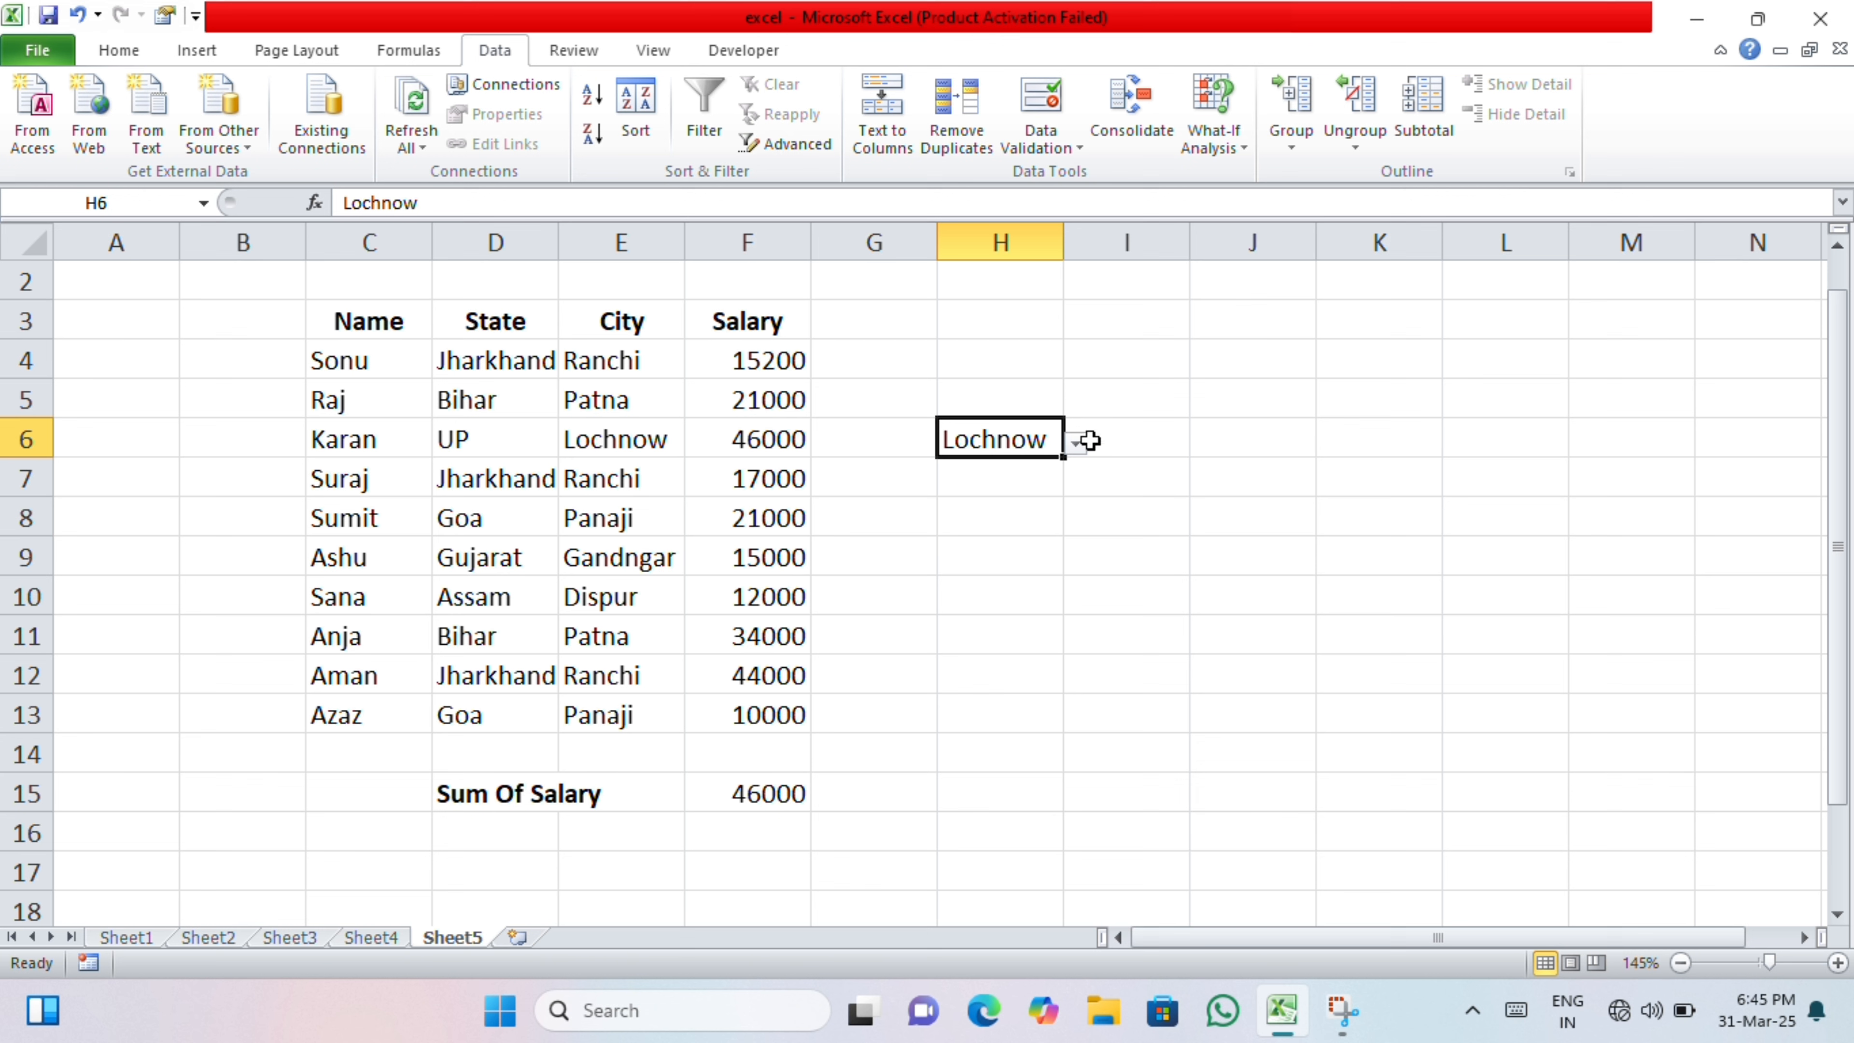
left_click(1076, 443)
left_click(980, 549)
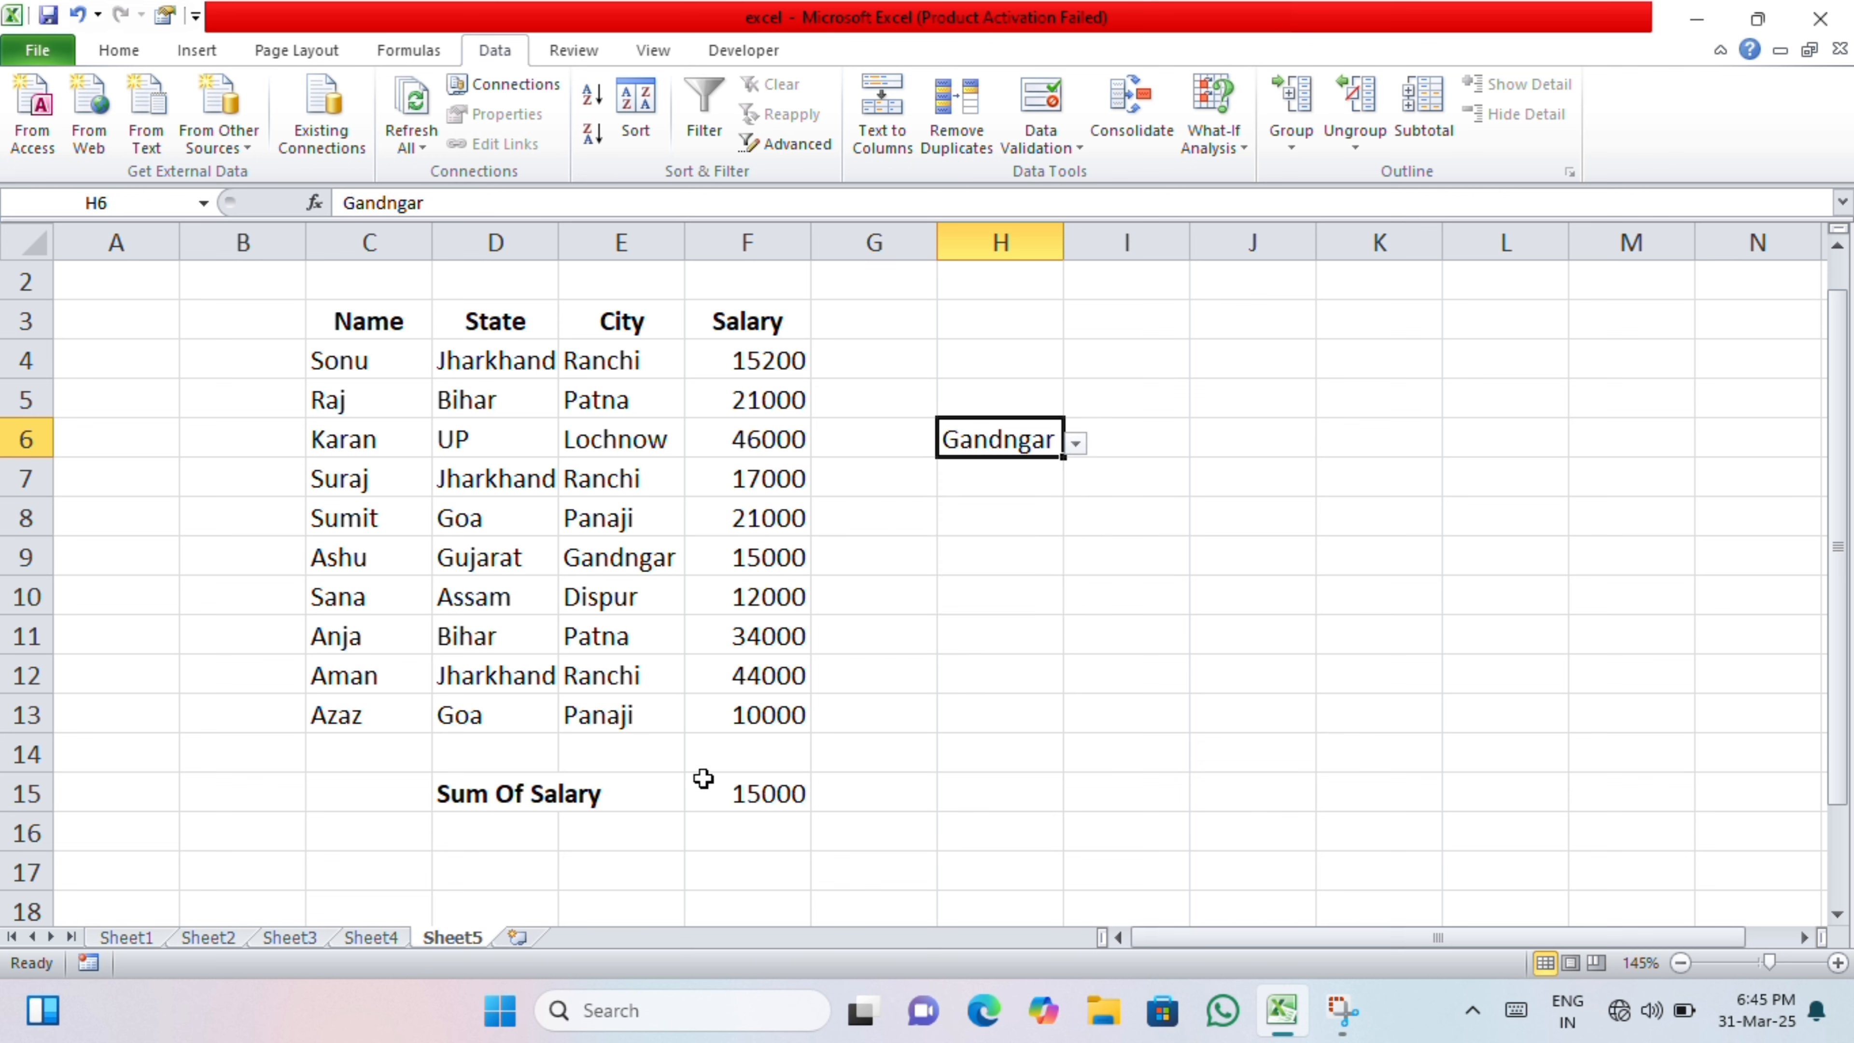
Step: Compare the sum in F15 with the Gandngar salary in F9
left_click(712, 786)
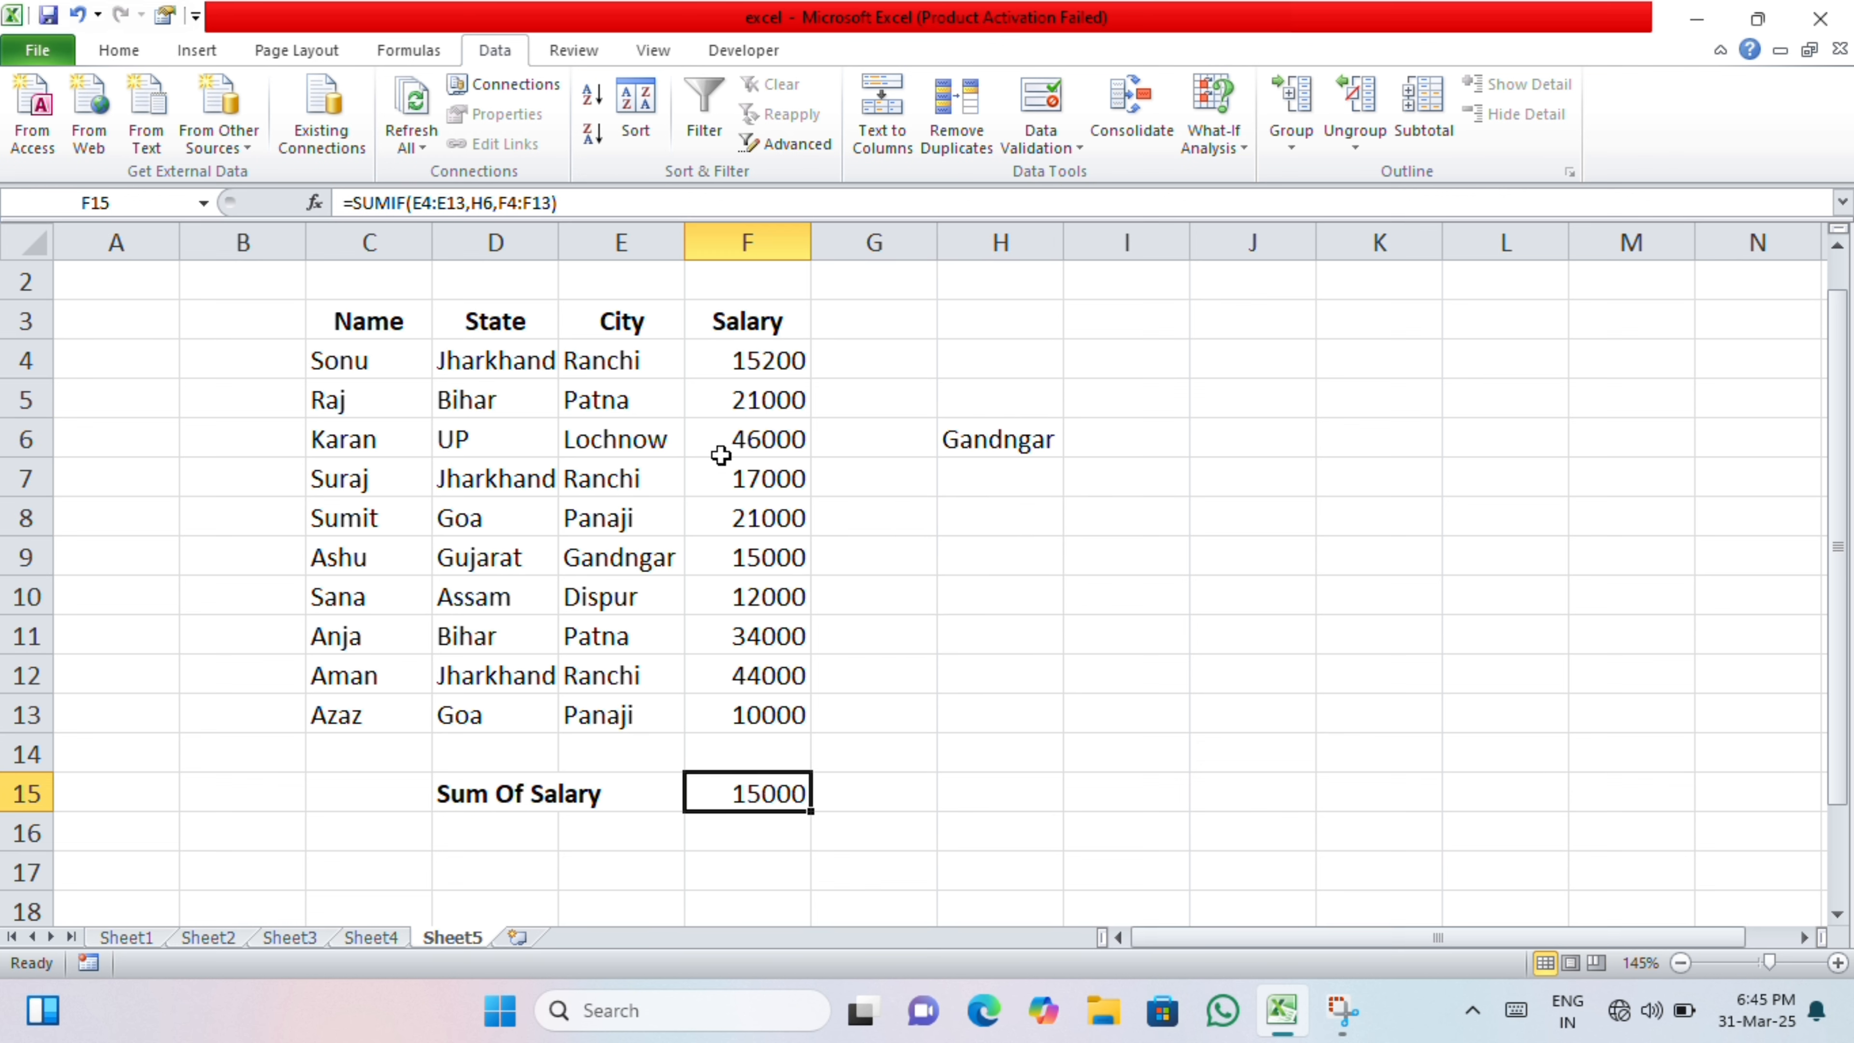
left_click(743, 566)
left_click(784, 794)
left_click(908, 791)
left_click(1013, 794)
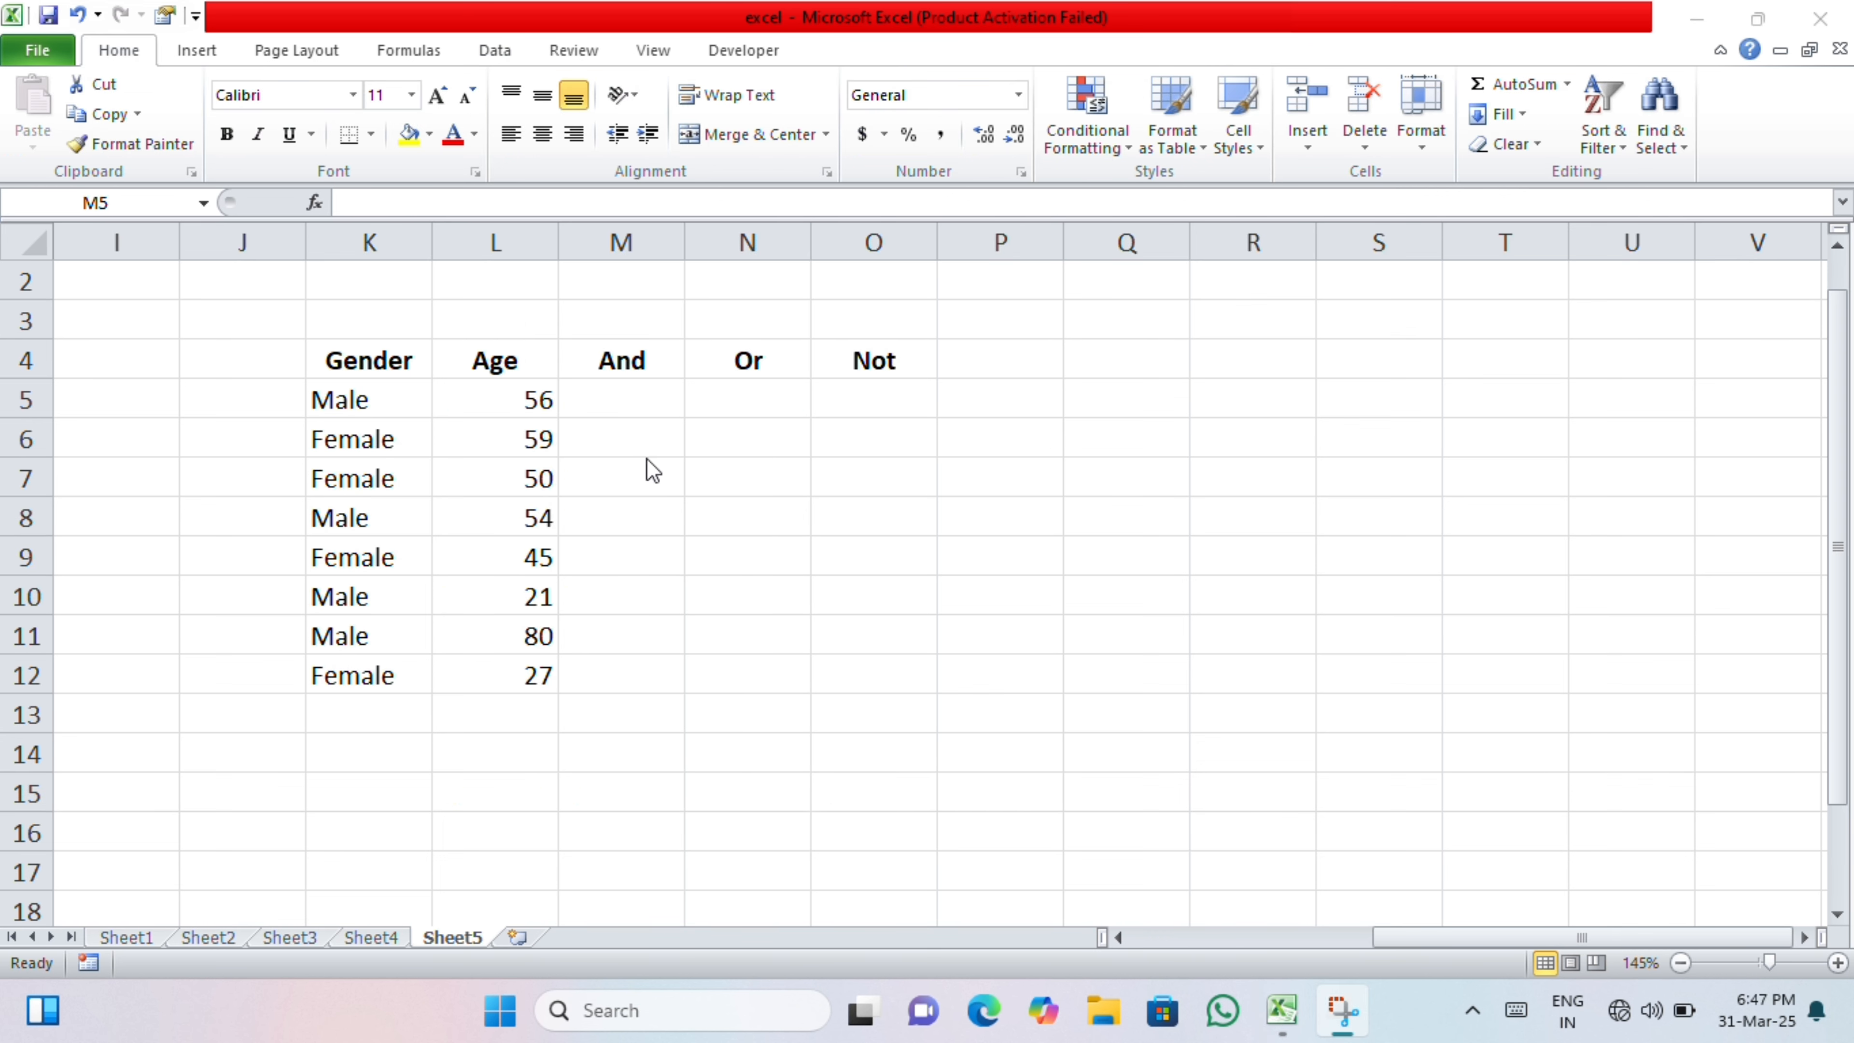
Step: Enter =AND(K5="male",L5>50) in M5 to test the first row's gender and age
left_click_drag(619, 403, 898, 680)
left_click(672, 483)
left_click(623, 413)
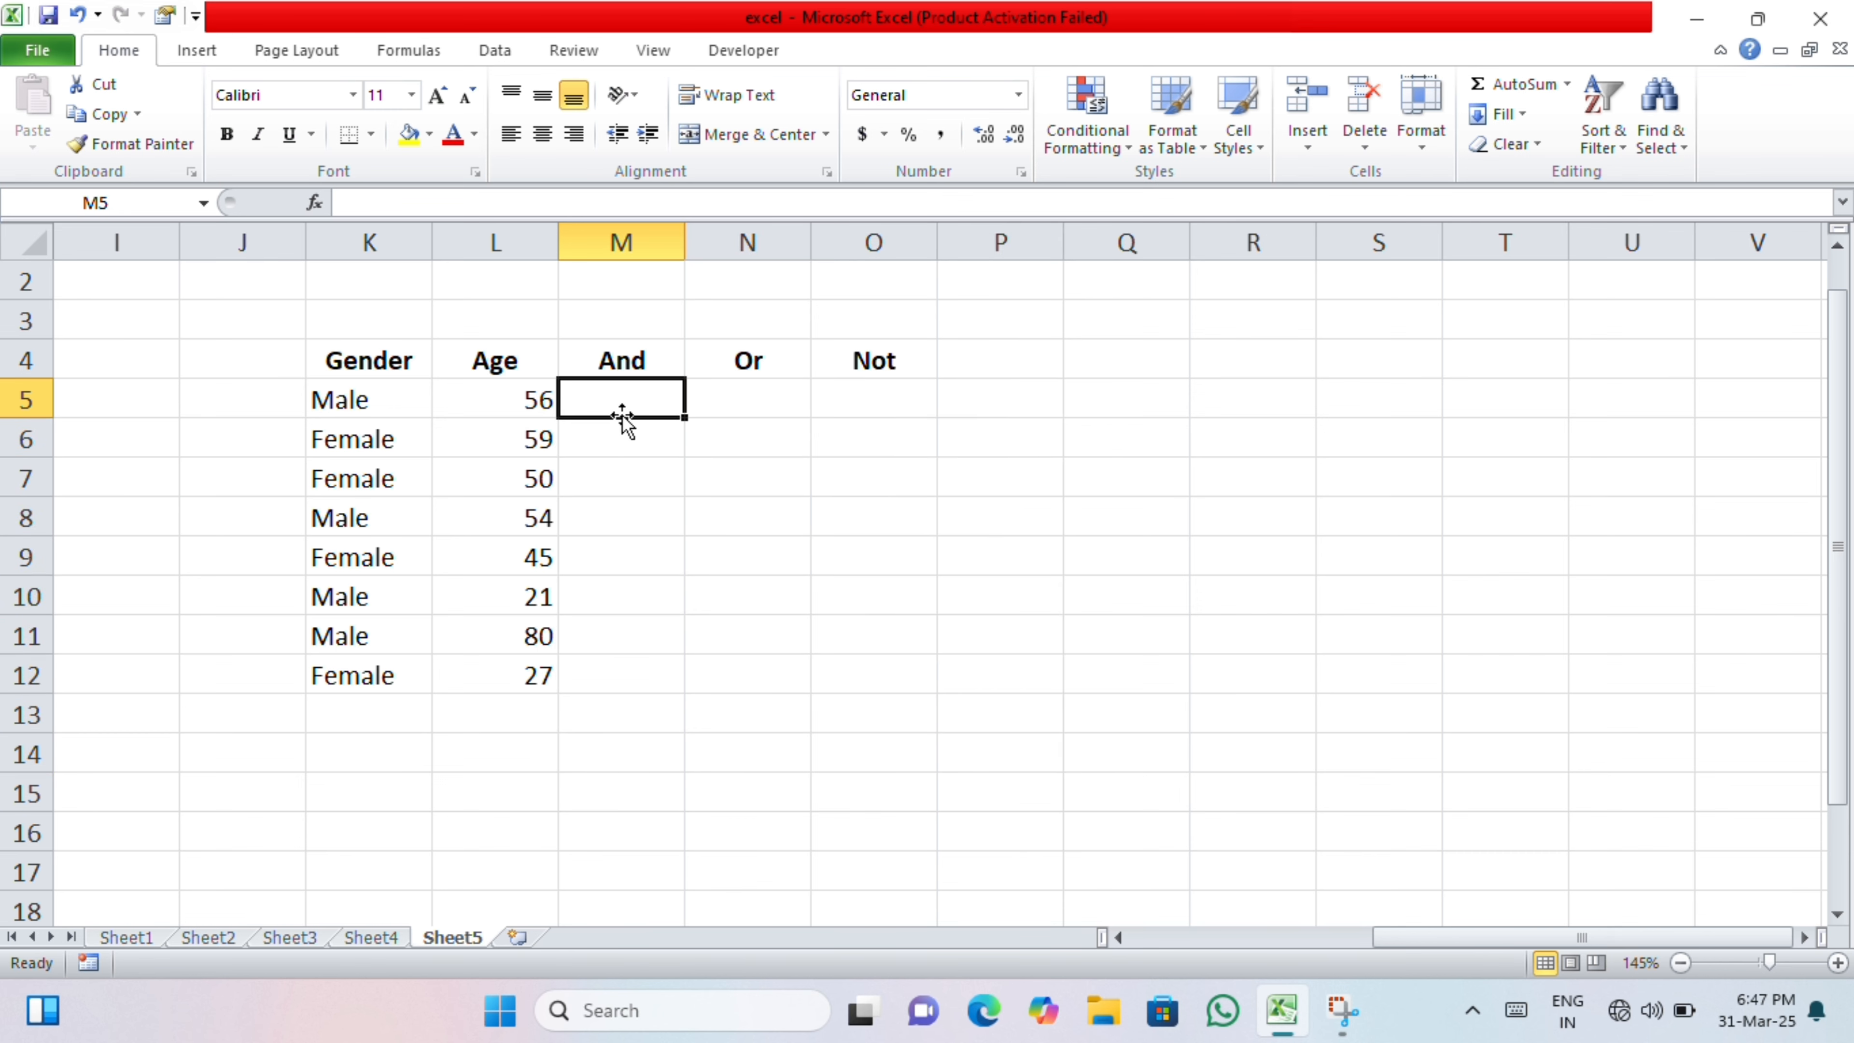
type("=")
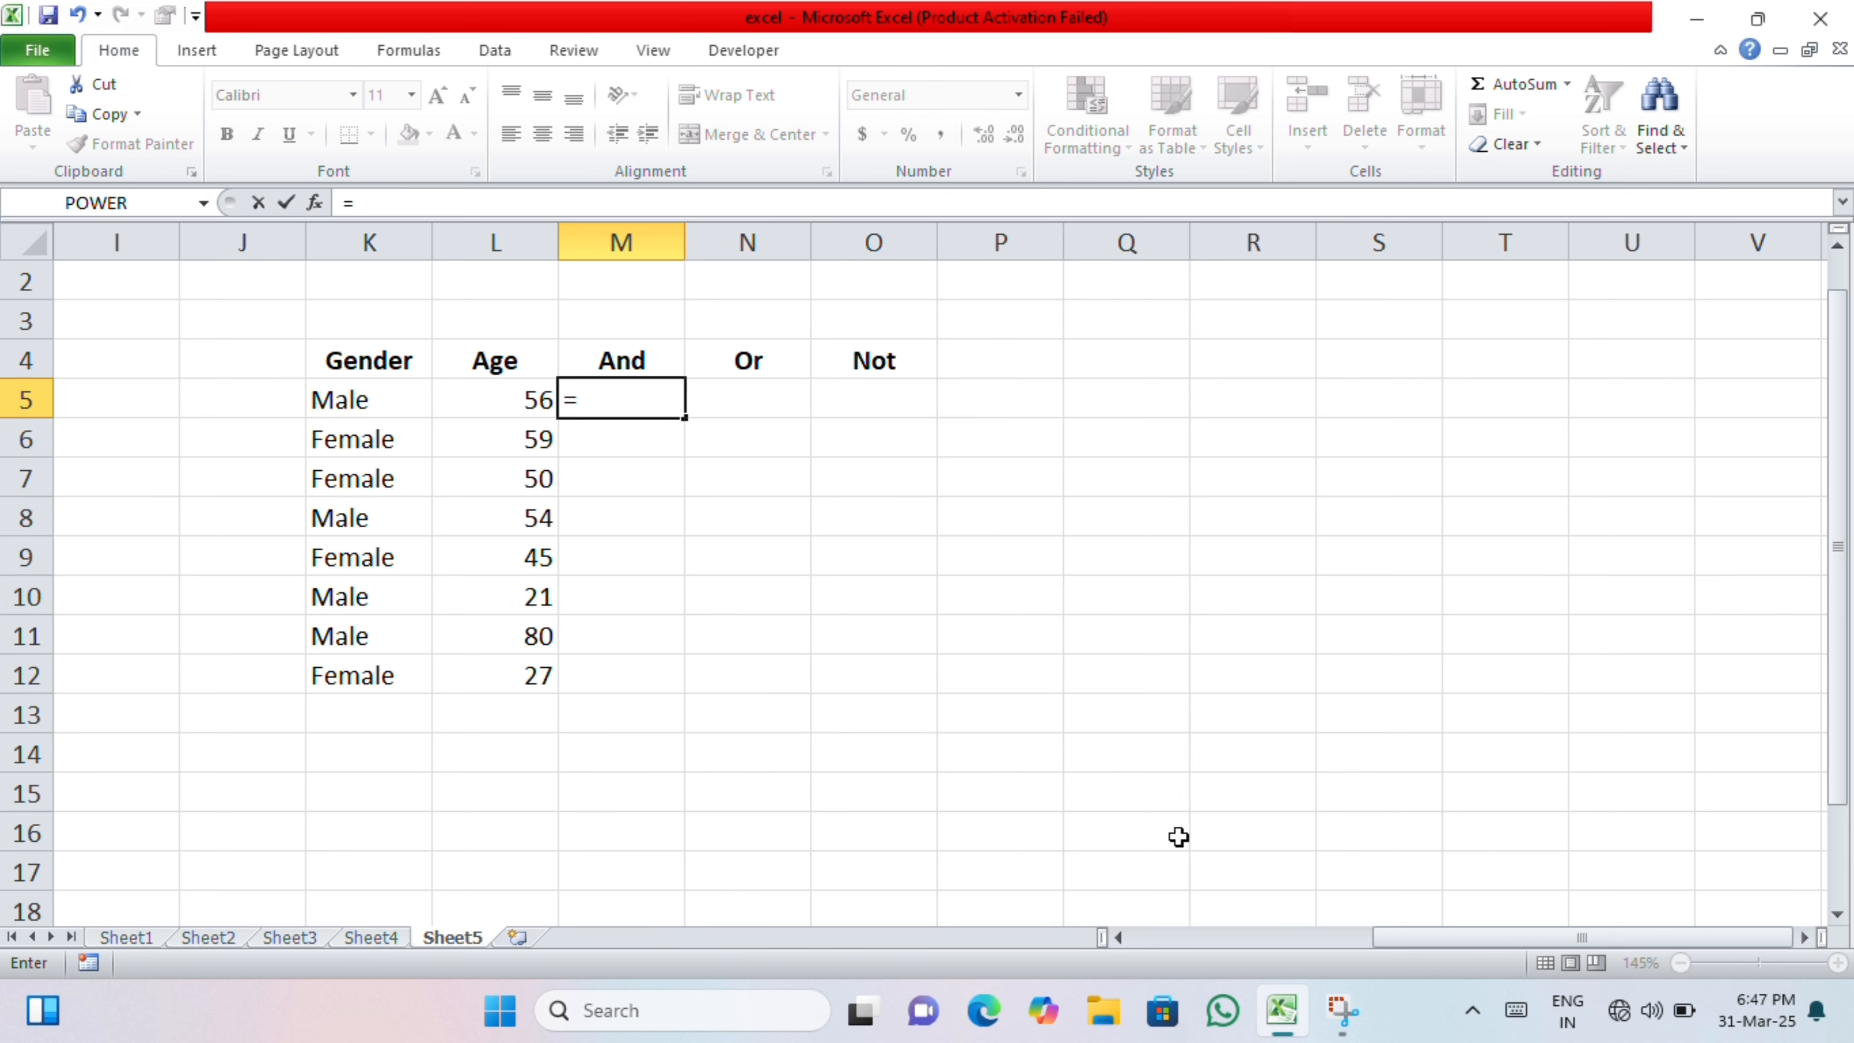
type("and")
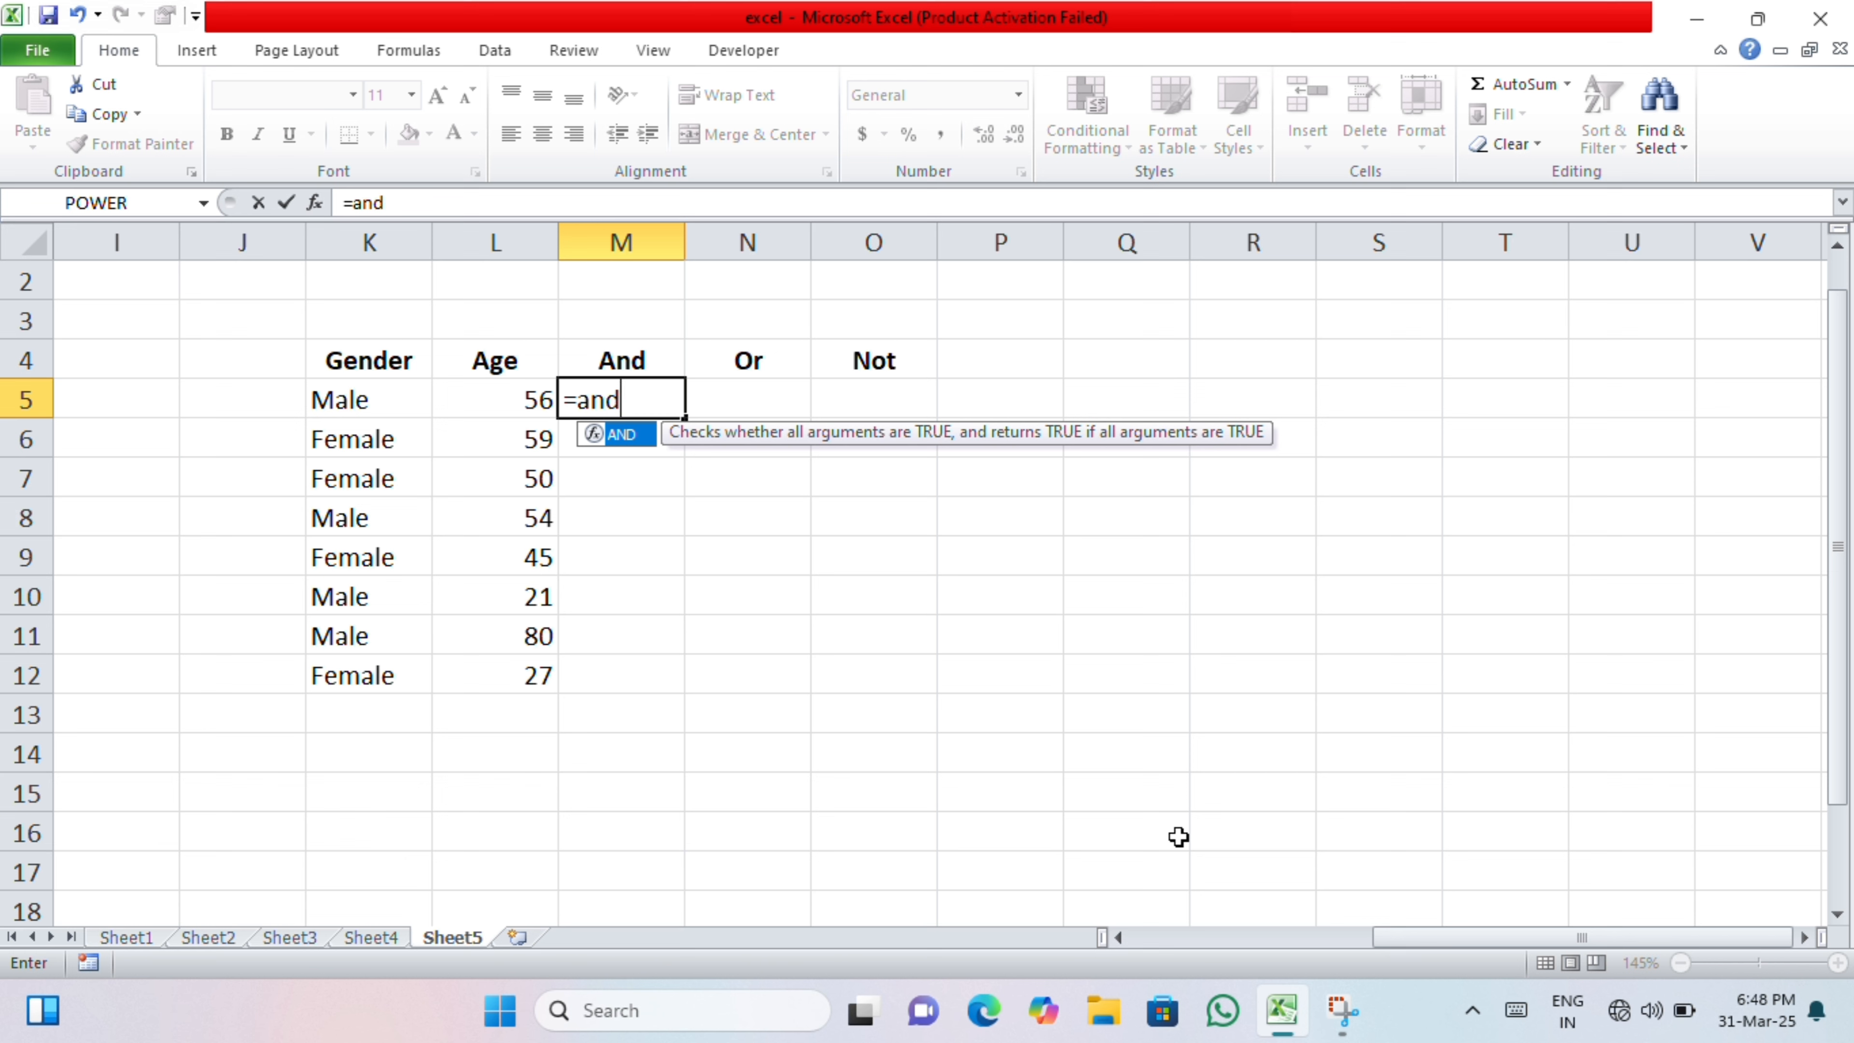
key("Tab")
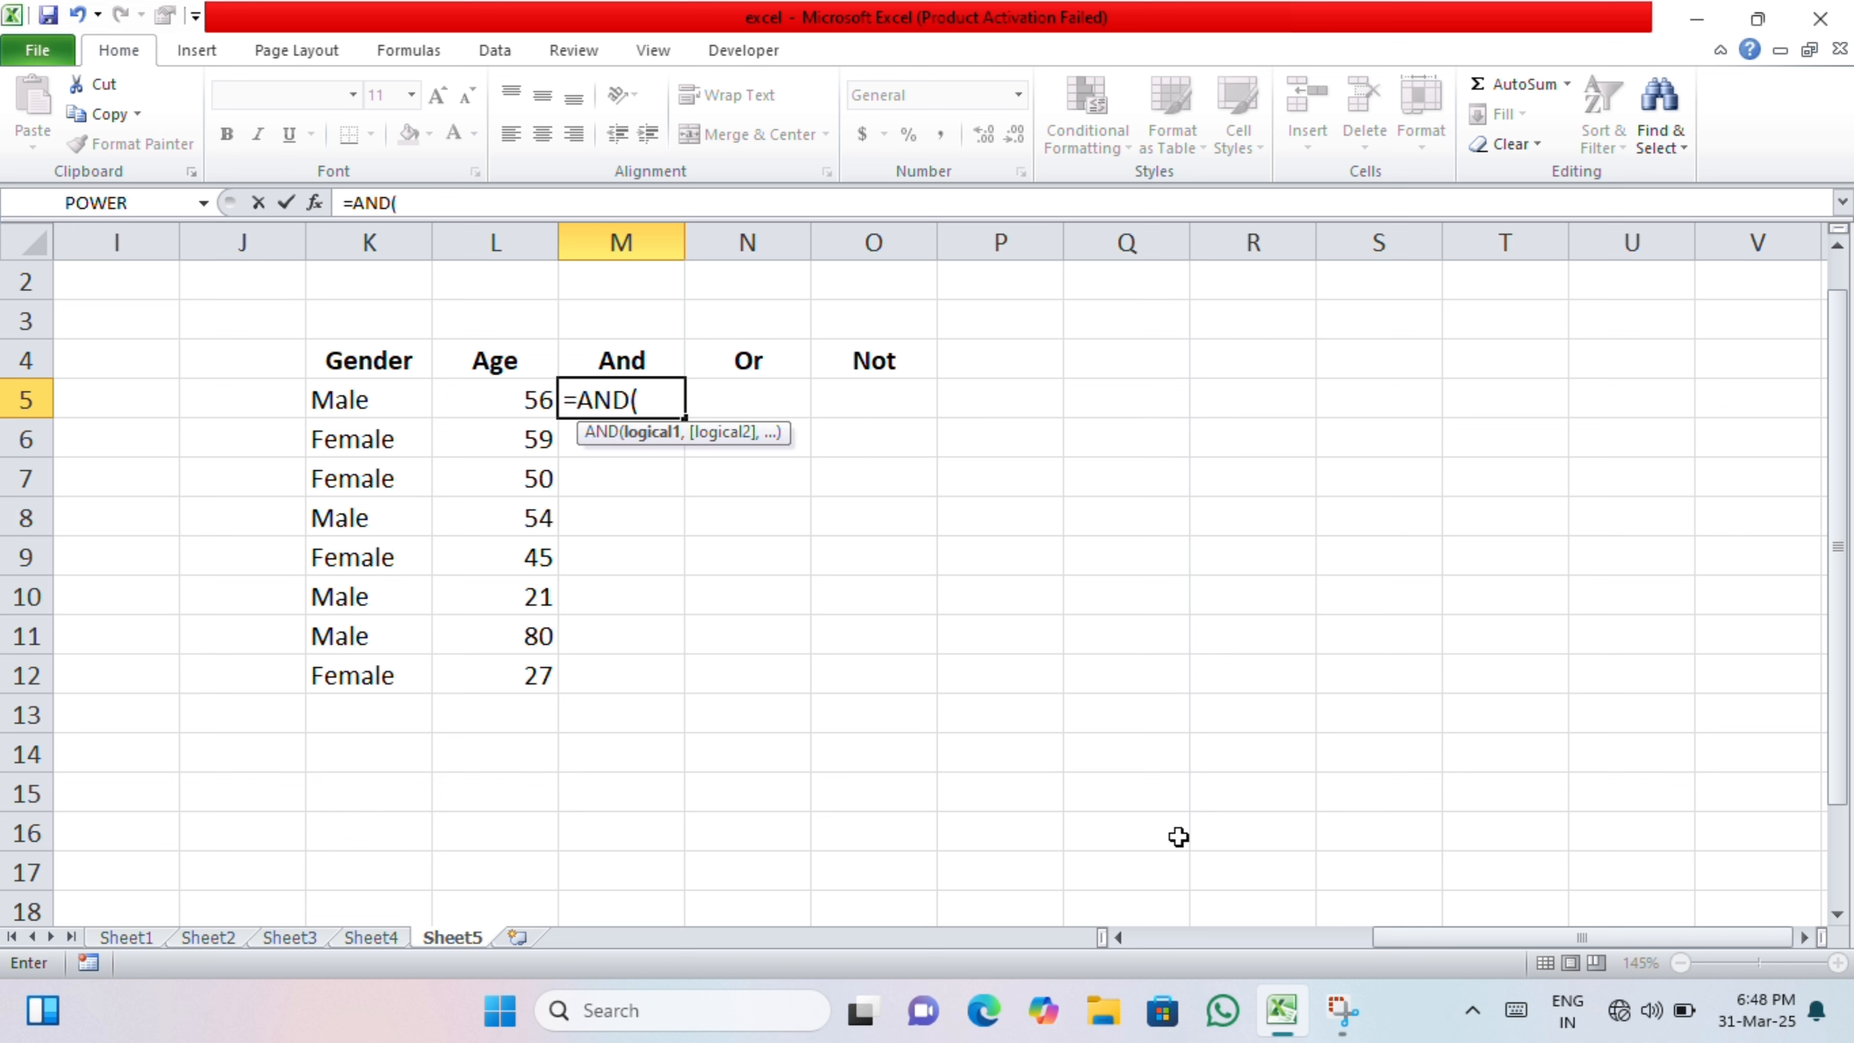
key("Left")
key("Left")
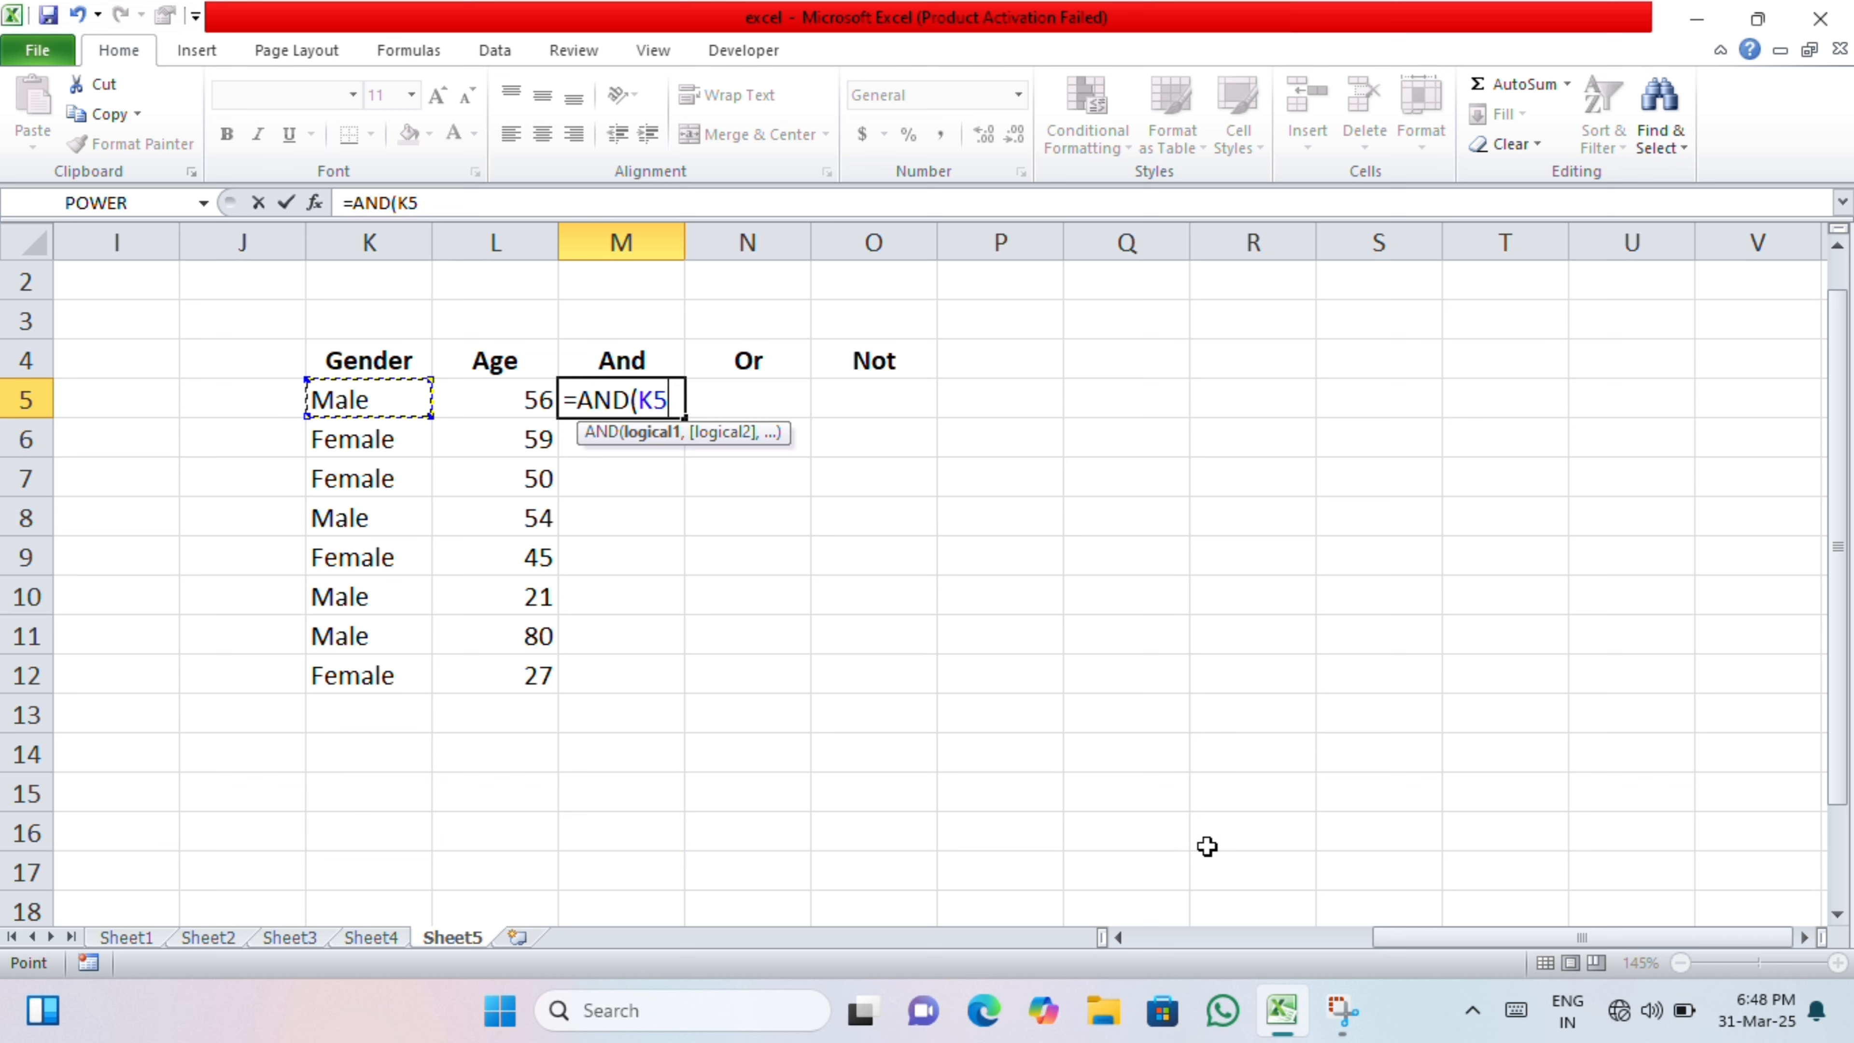
left_click(788, 54)
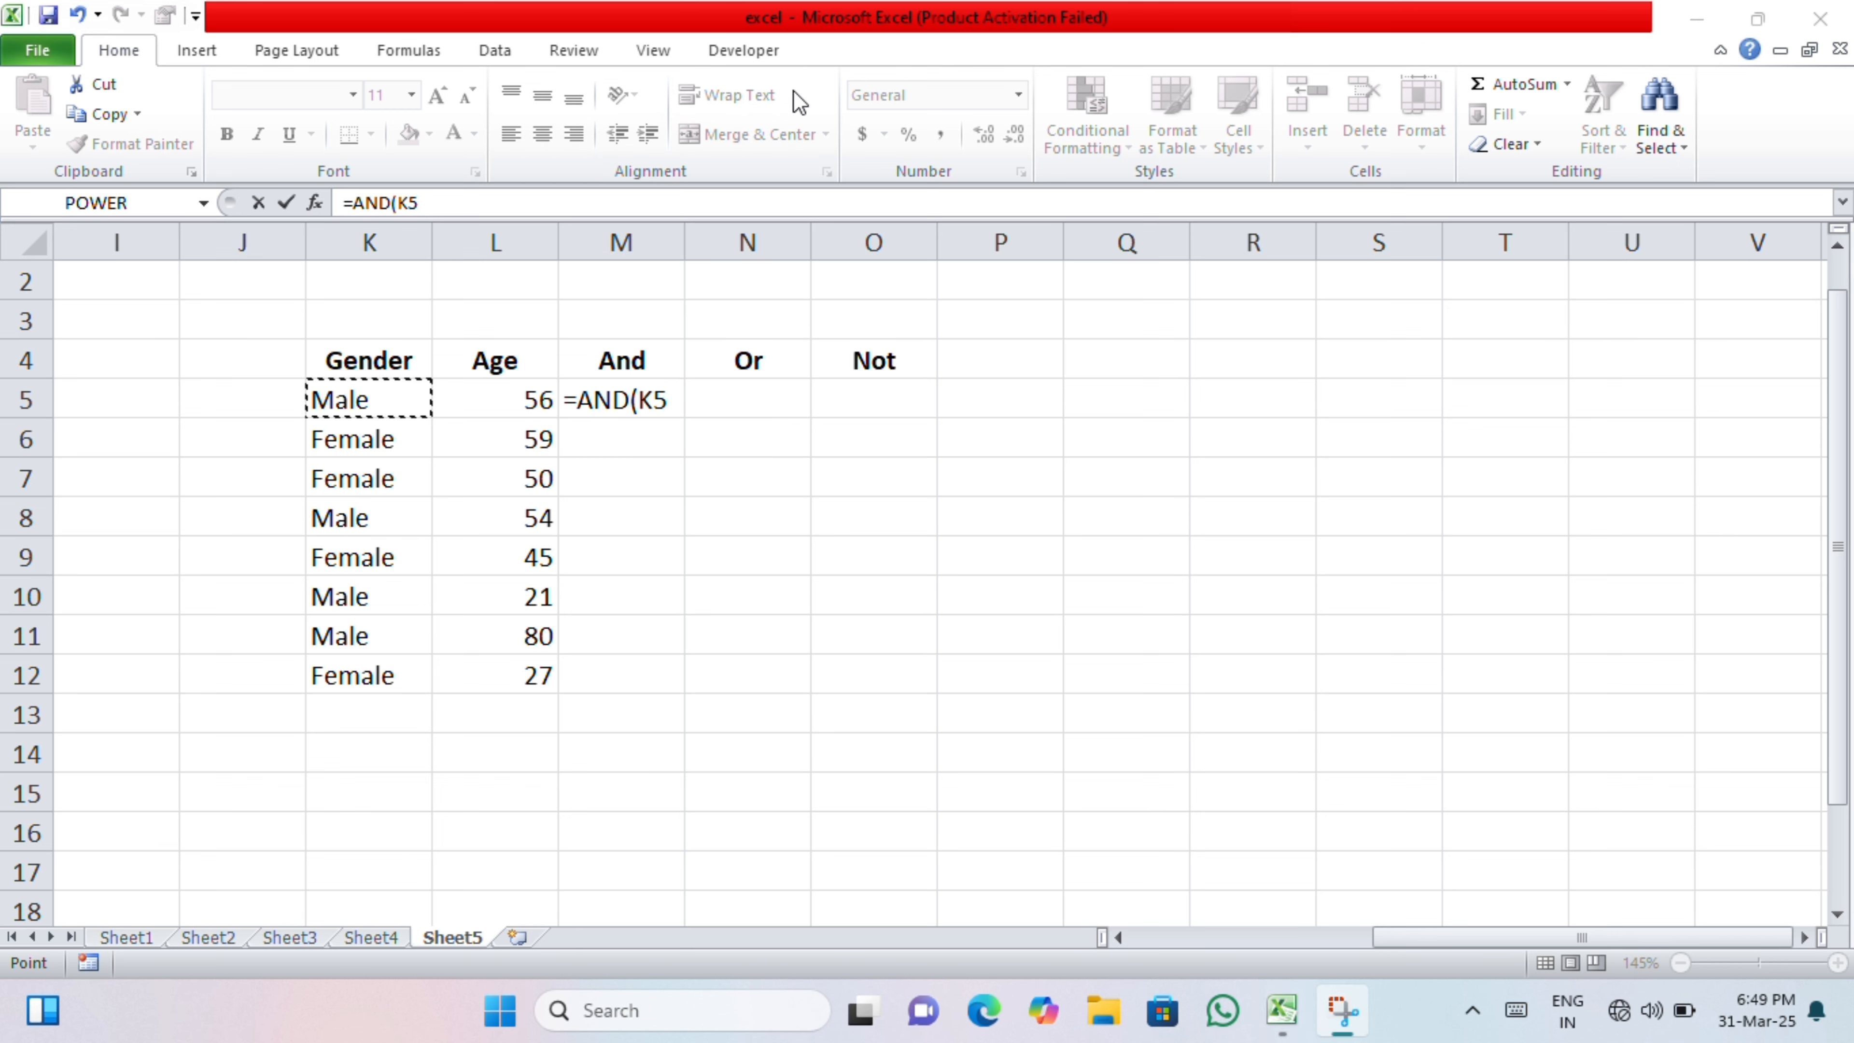
left_click(667, 404)
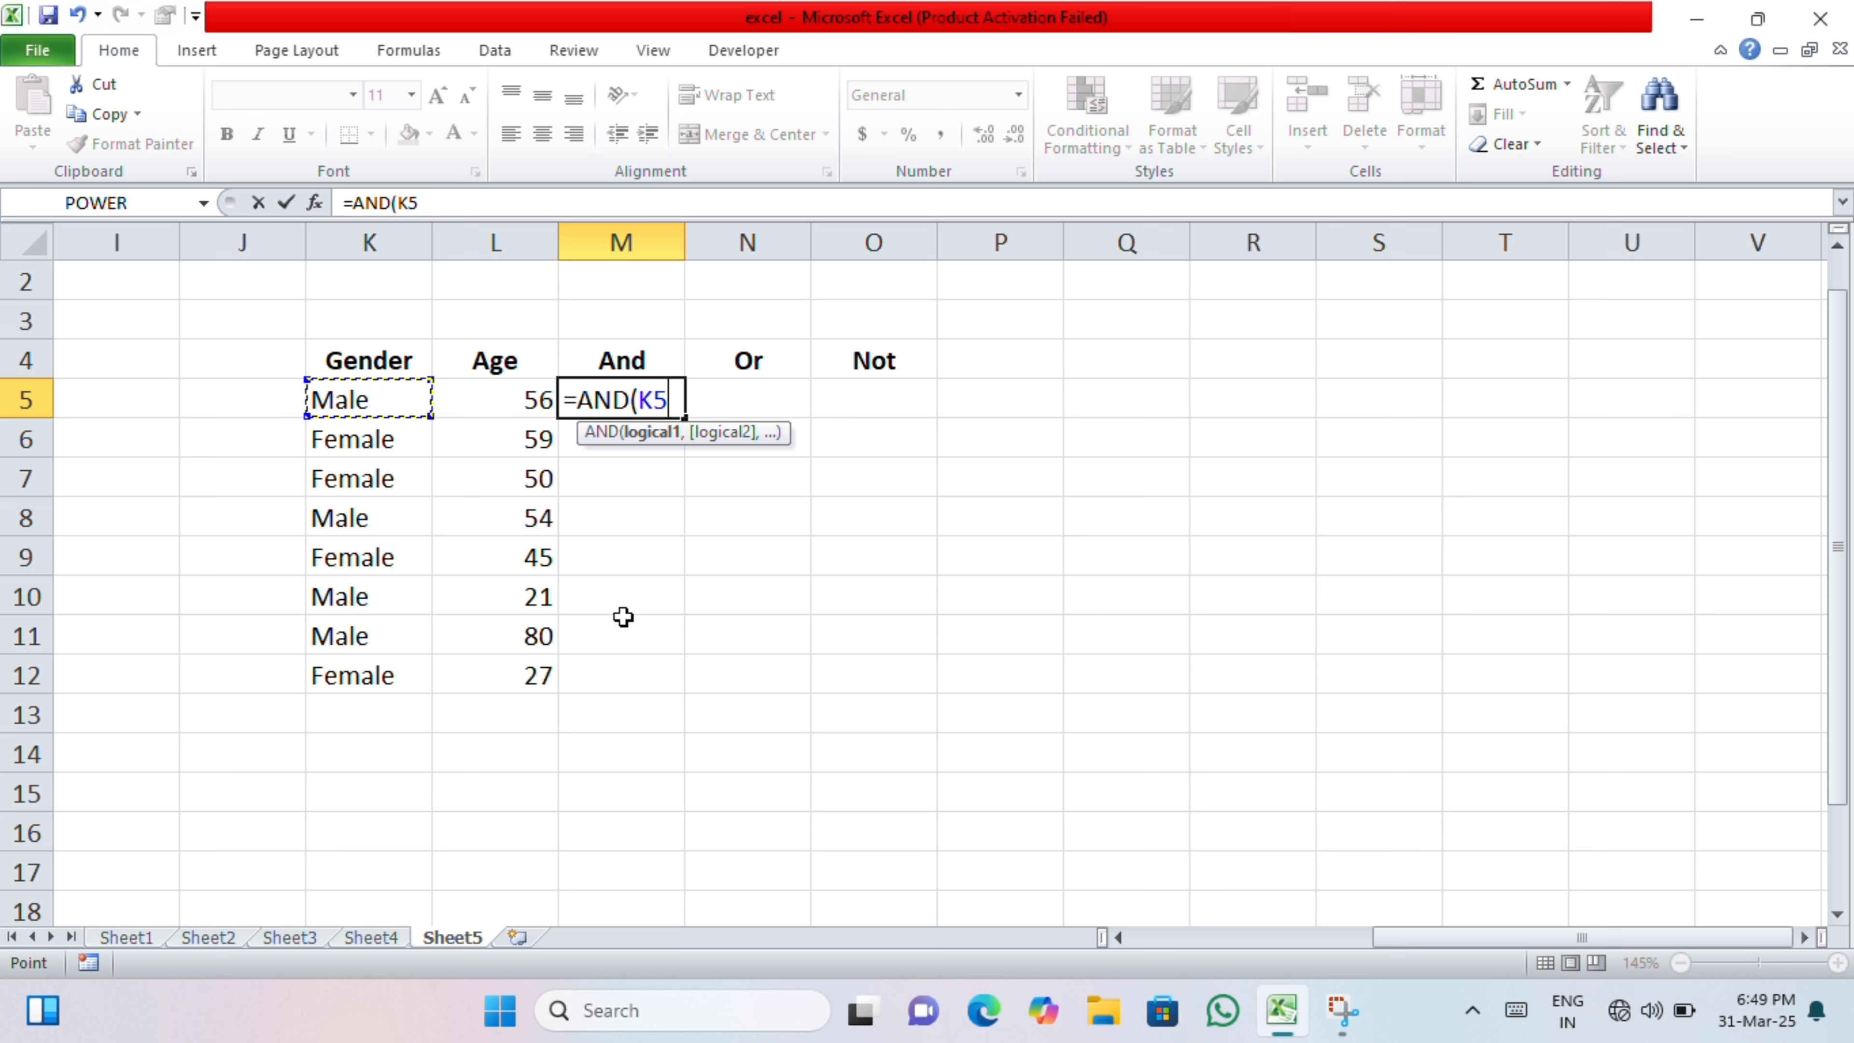
type("=\"male")
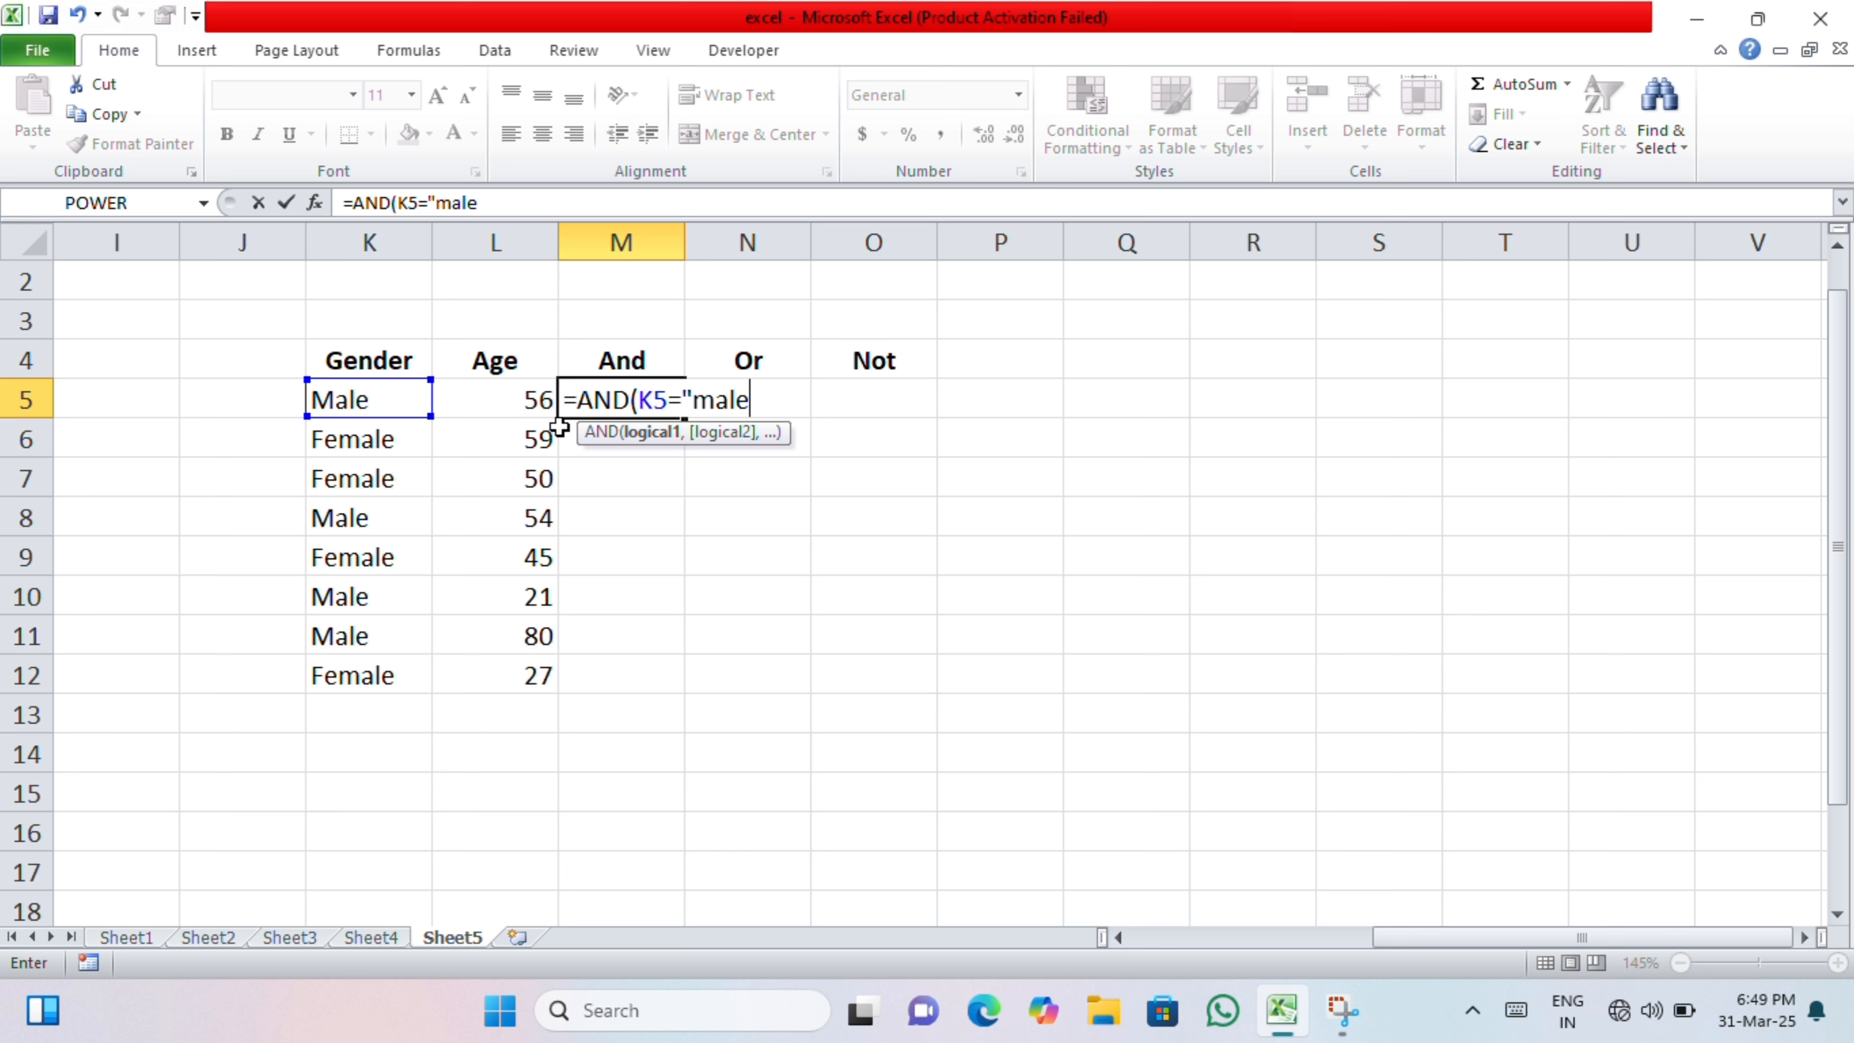
type("\",")
left_click(530, 402)
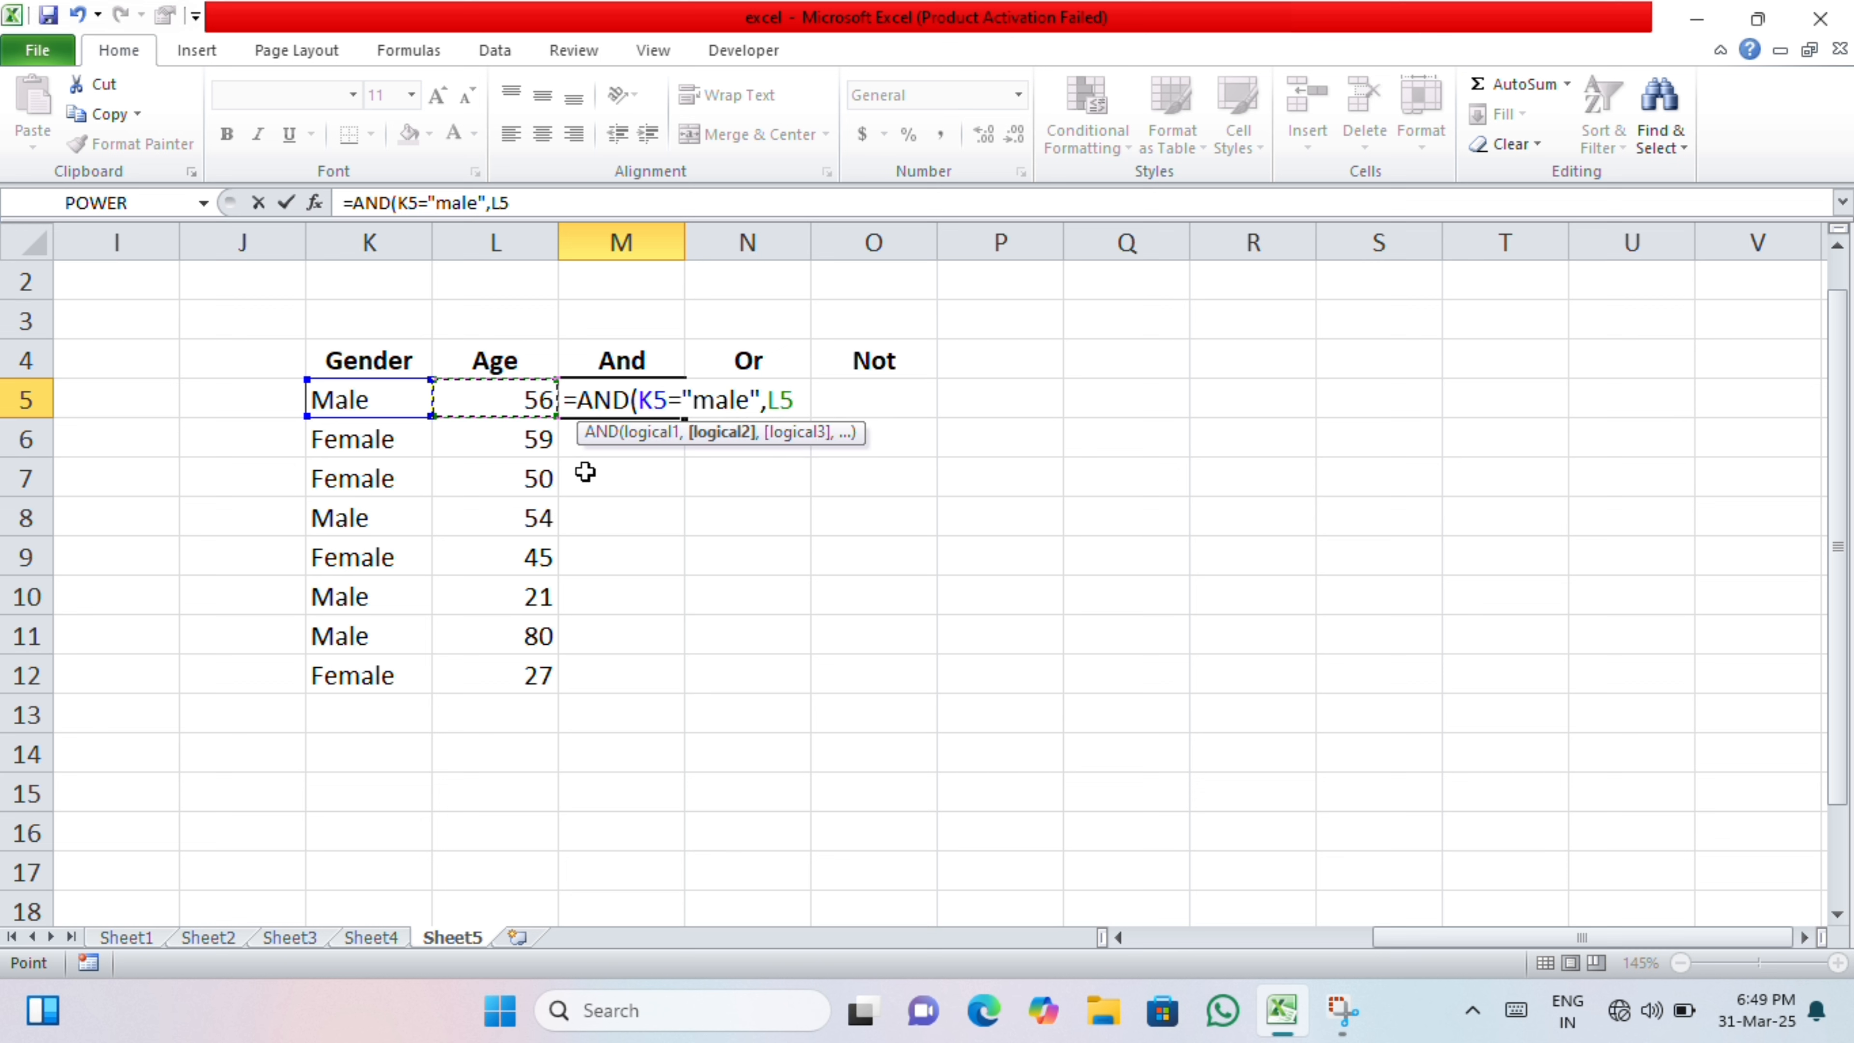
type(">50)")
key("Return")
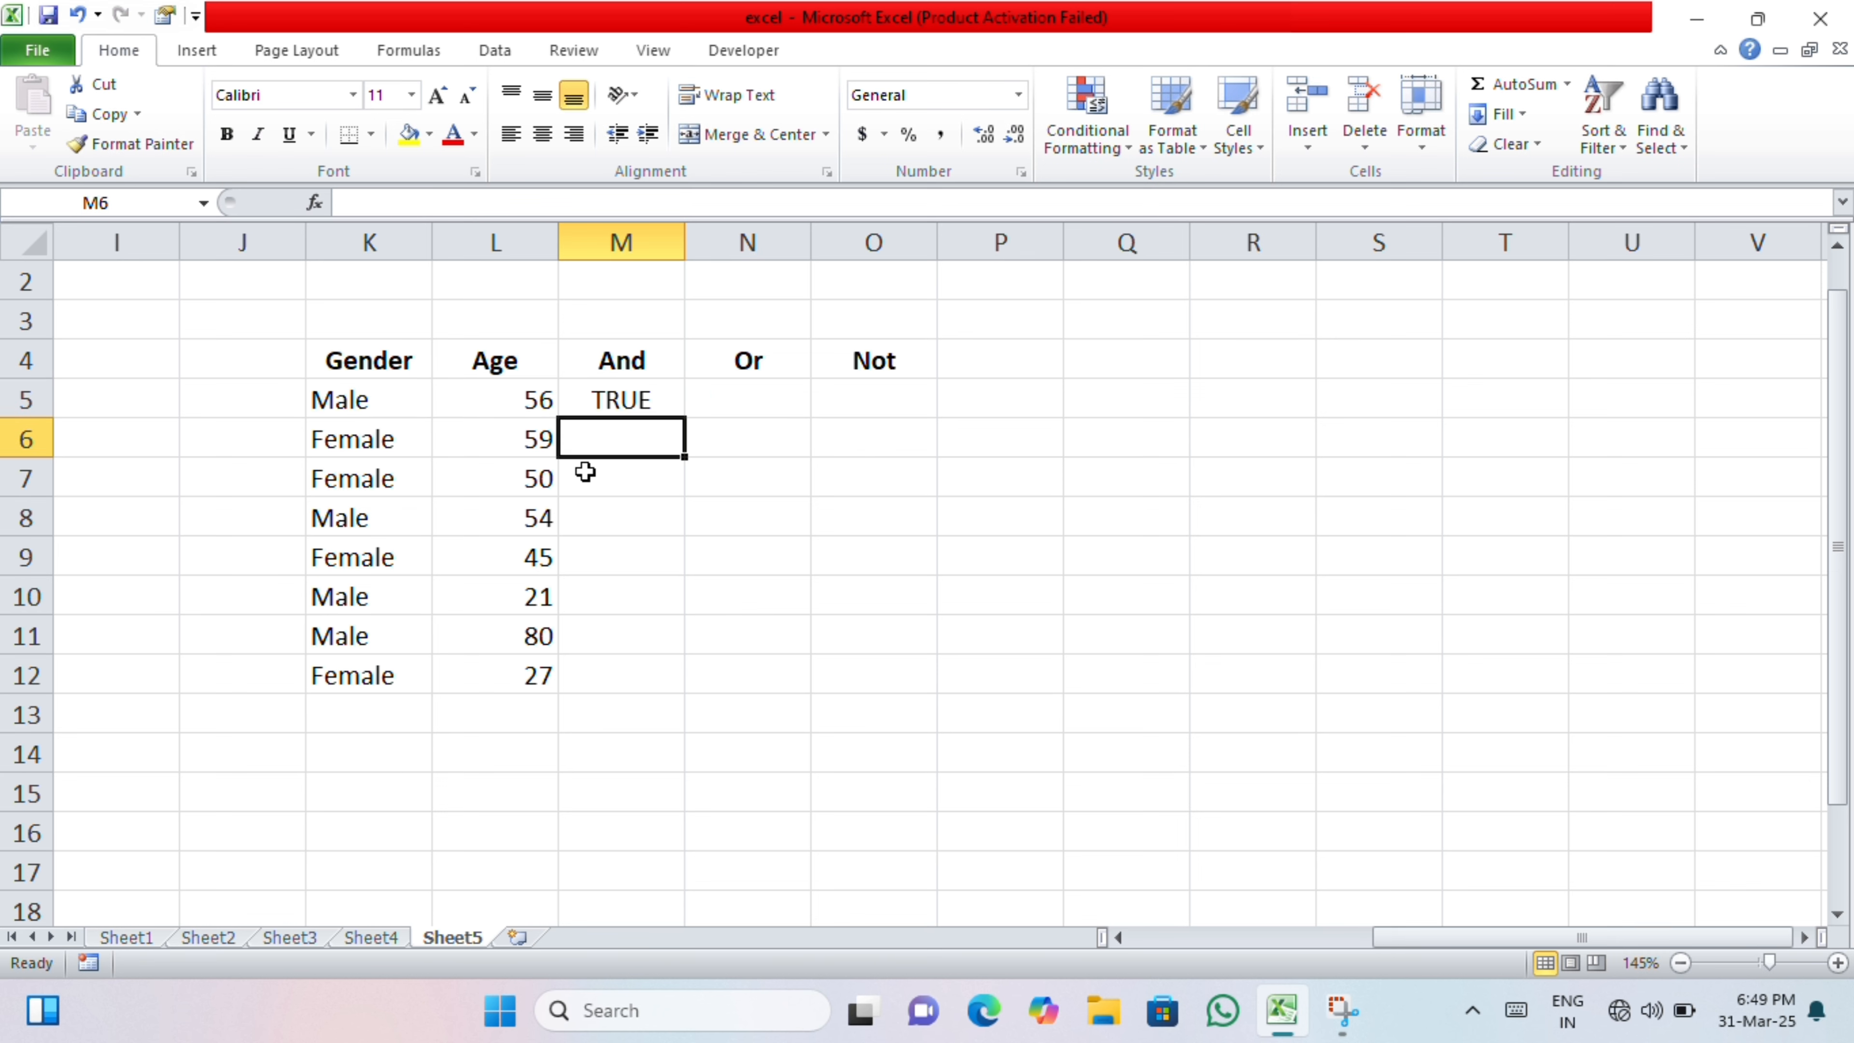
Step: Fill the AND formula from M5 down through M12
key("Up")
key("shift+Down")
key("shift+Down")
key("shift+Down")
key("shift+Down")
key("shift+Down")
key("shift+Down")
key("shift+Down")
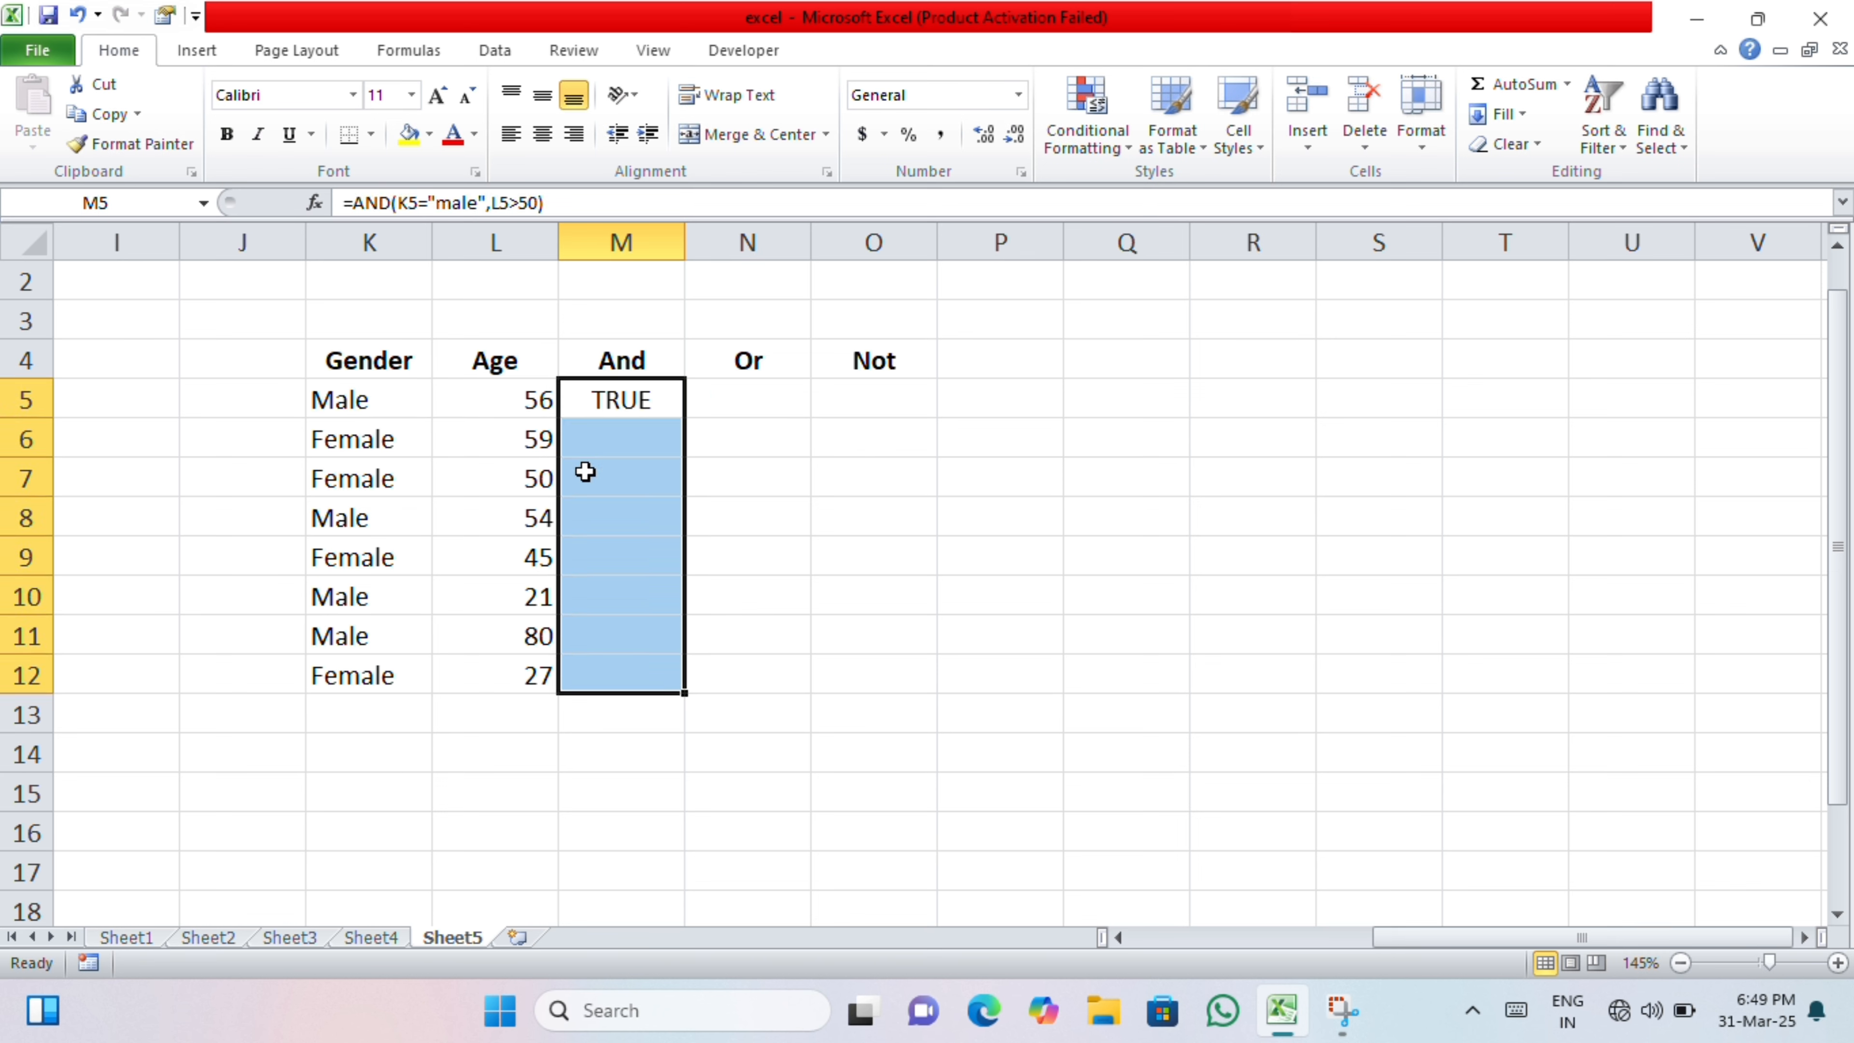
key("ctrl+d")
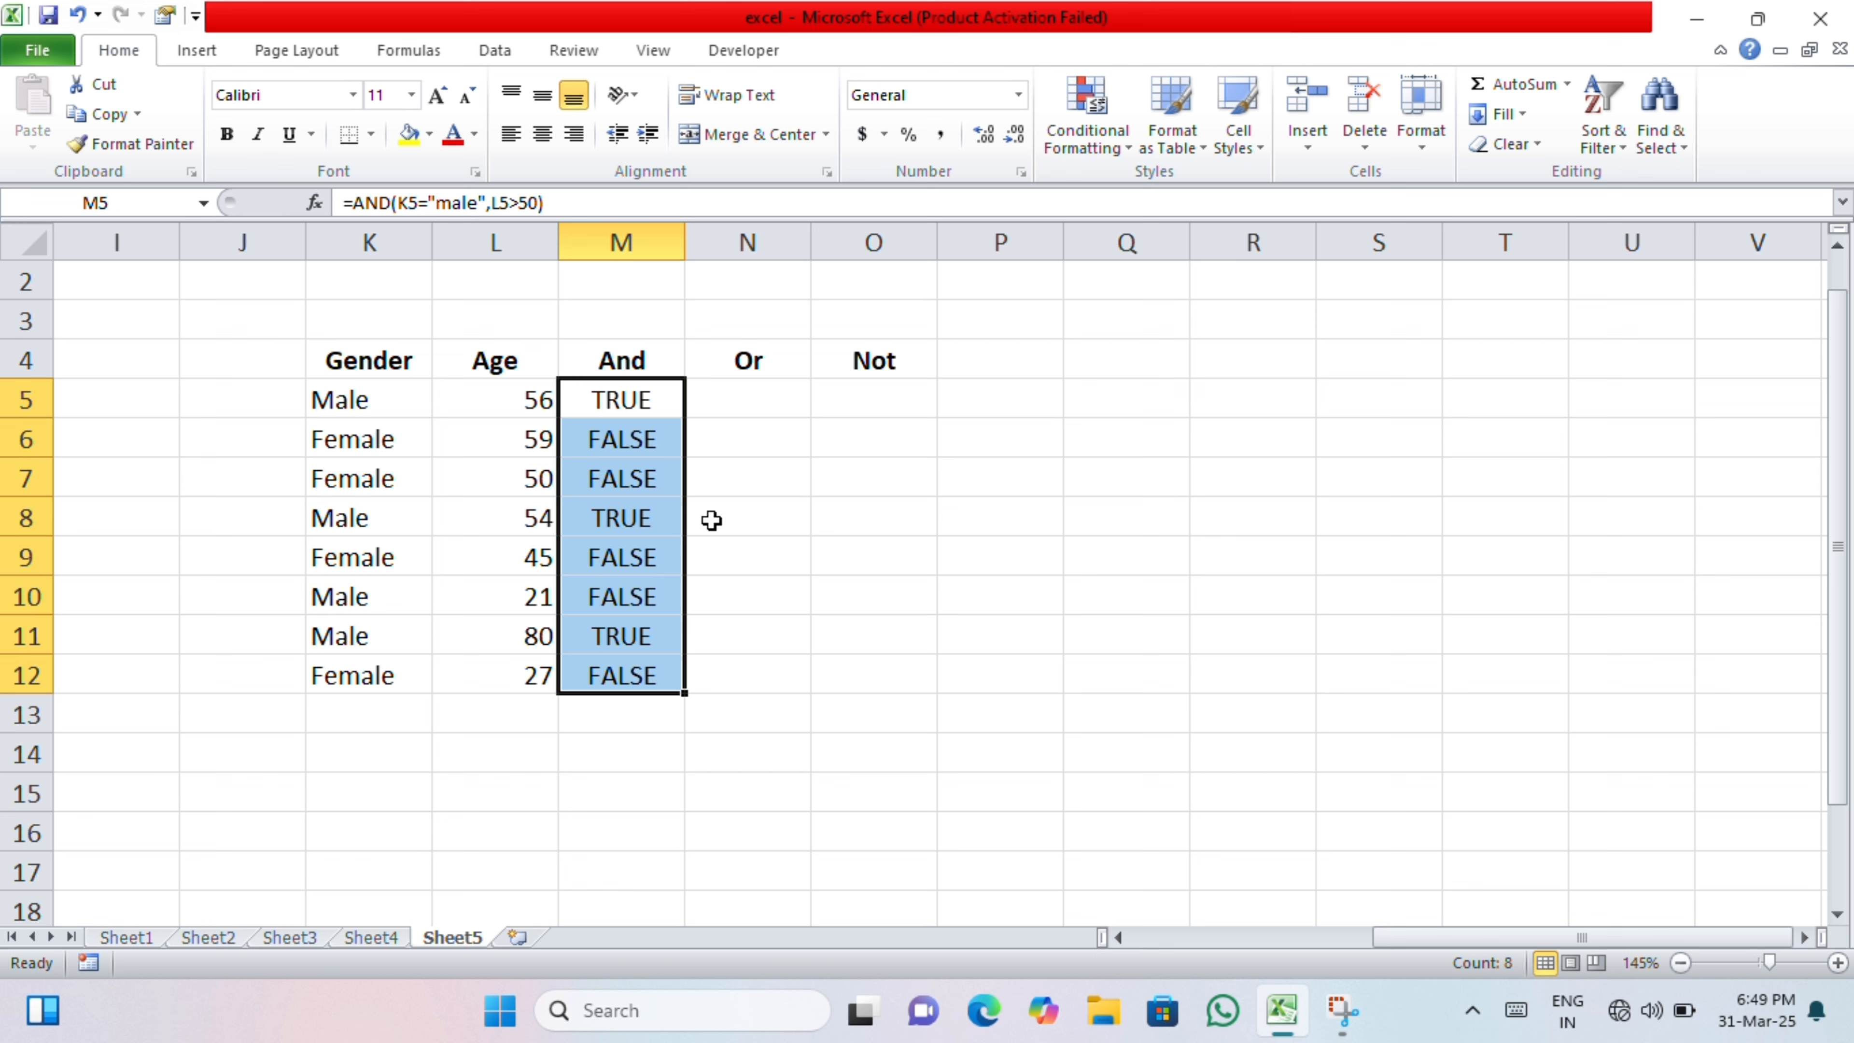
Step: Check the AND results in column M across several rows and inspect the cell references in M12's formula
left_click(643, 595)
left_click(640, 439)
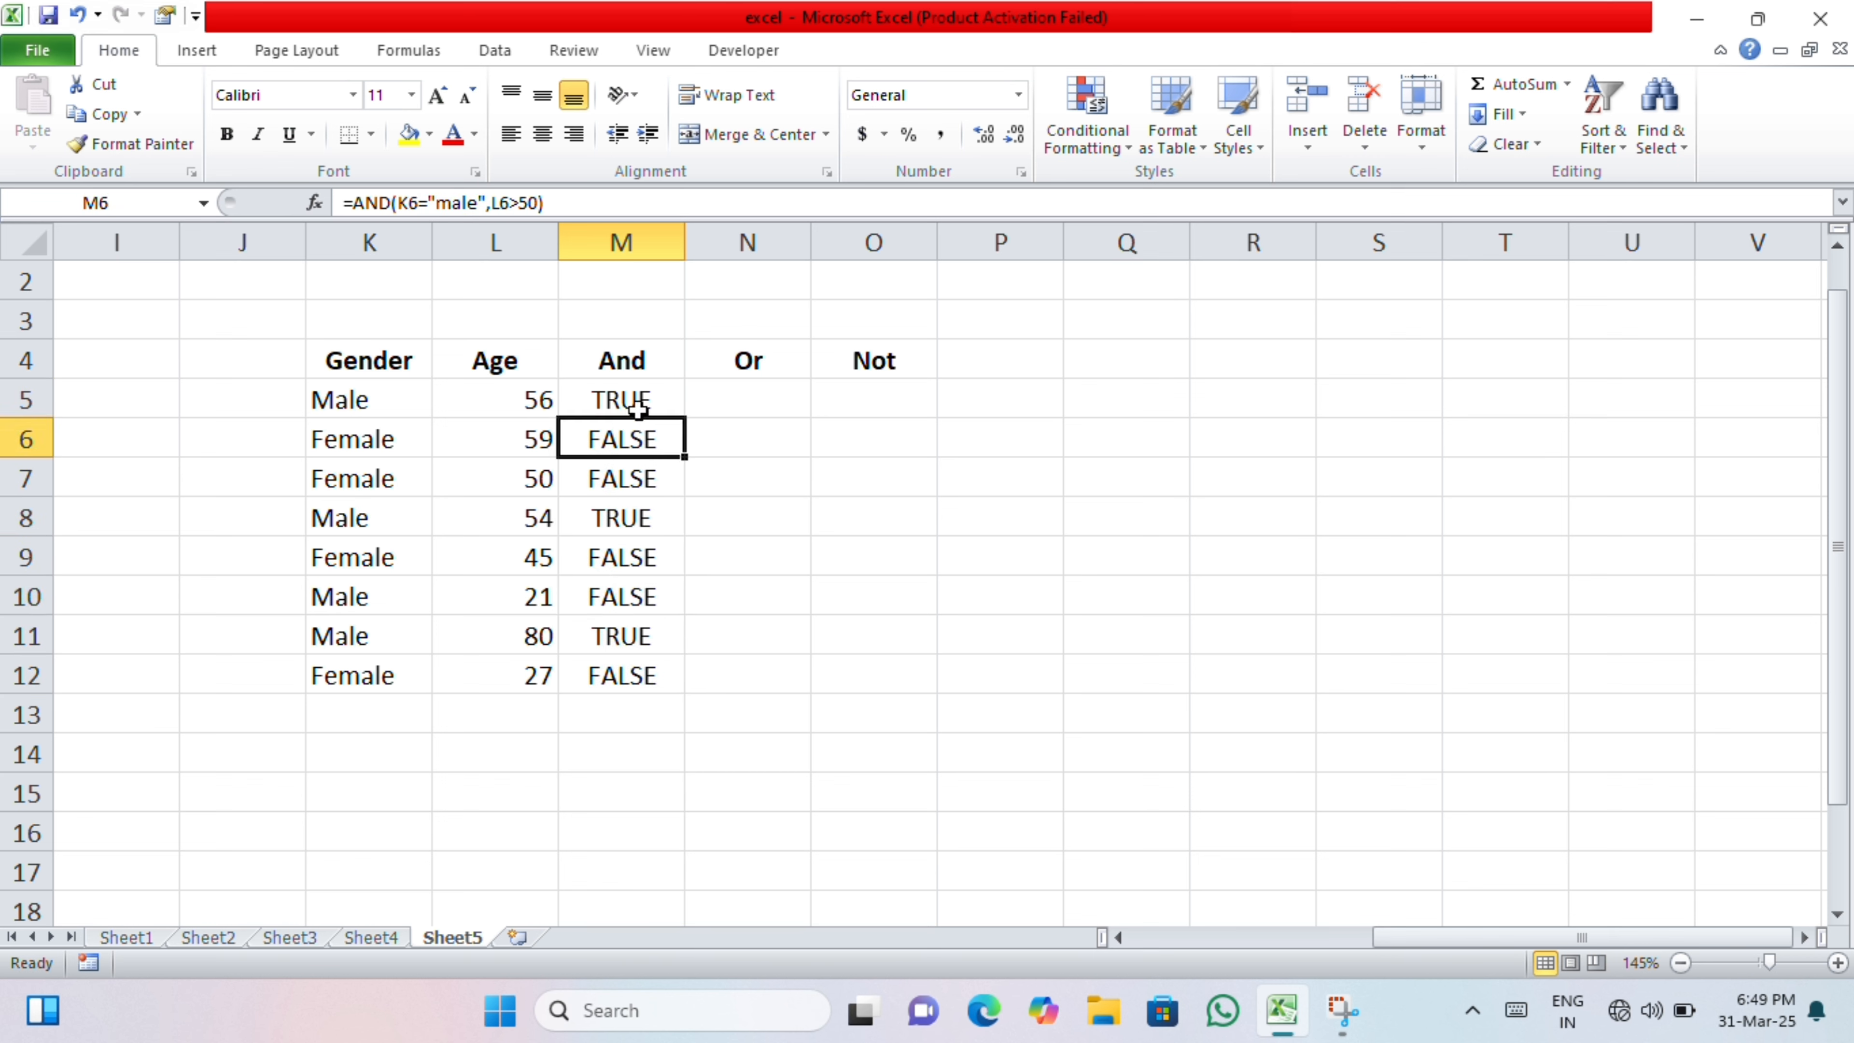
left_click(637, 409)
left_click(637, 516)
left_click(668, 600)
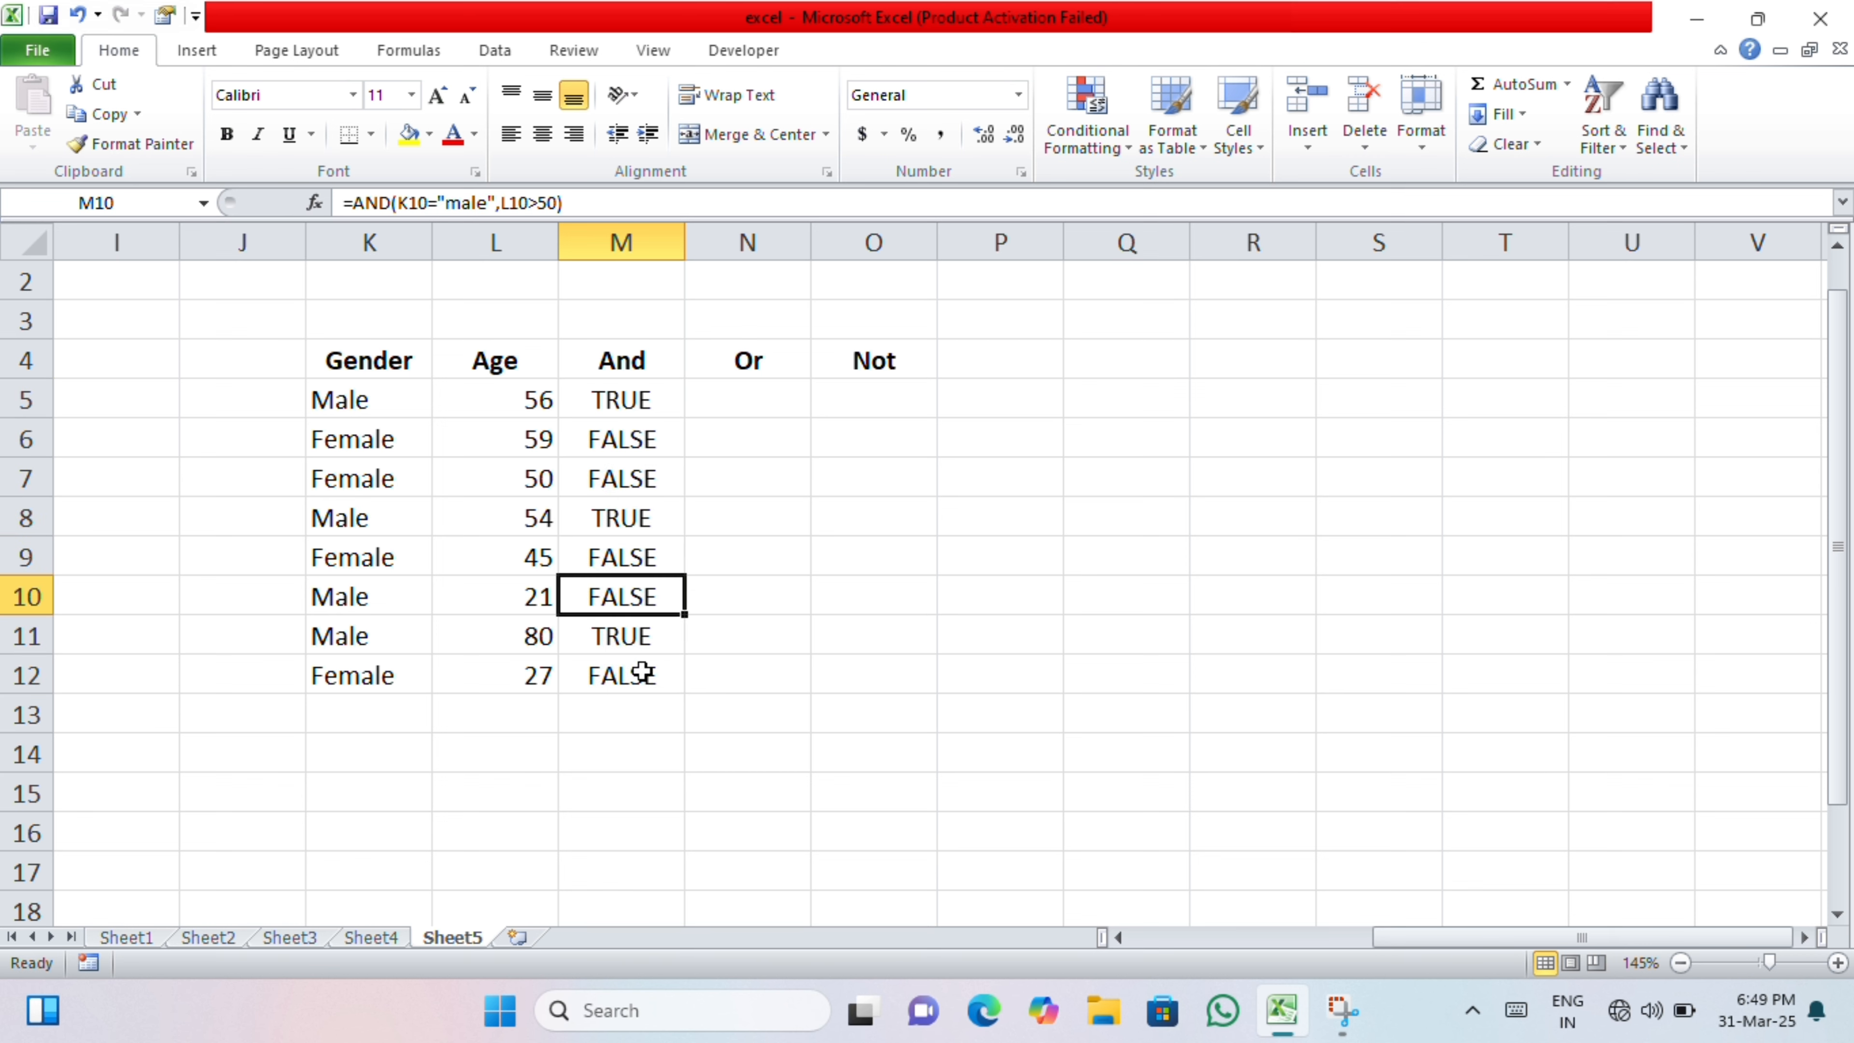
left_click(641, 671)
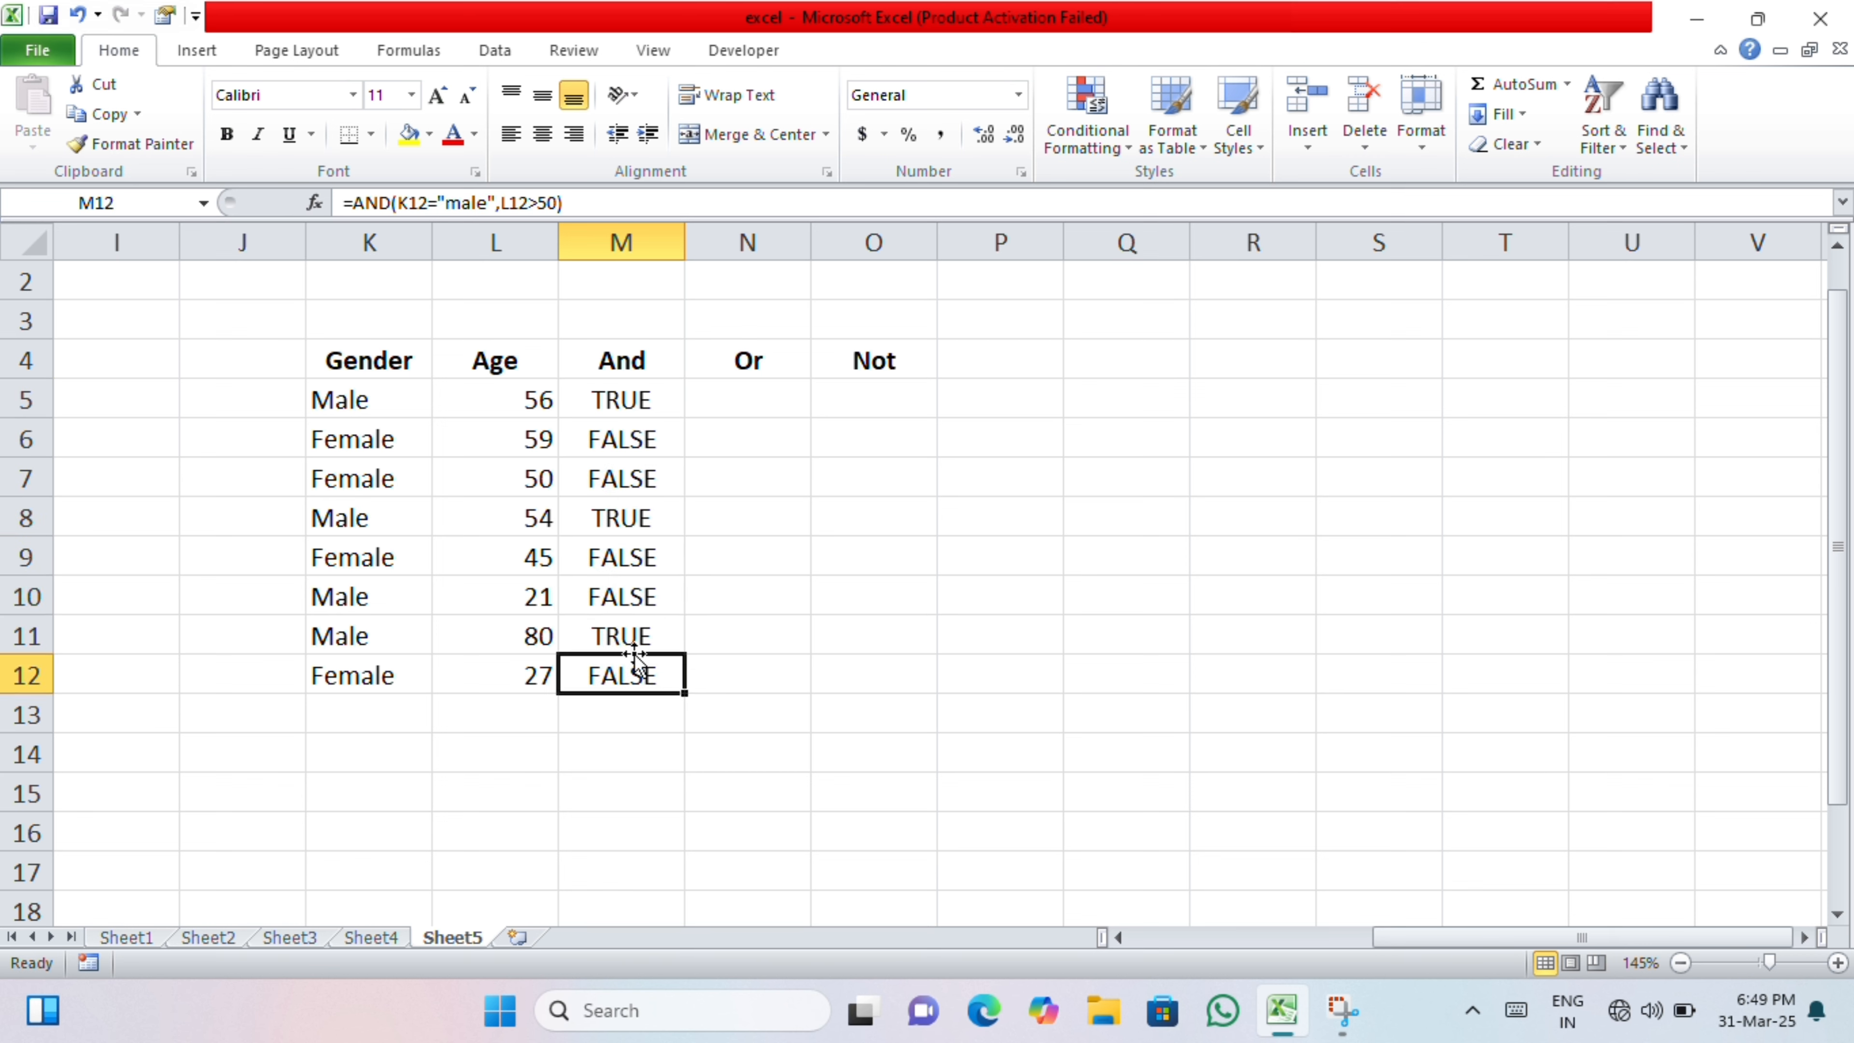
left_click(427, 196)
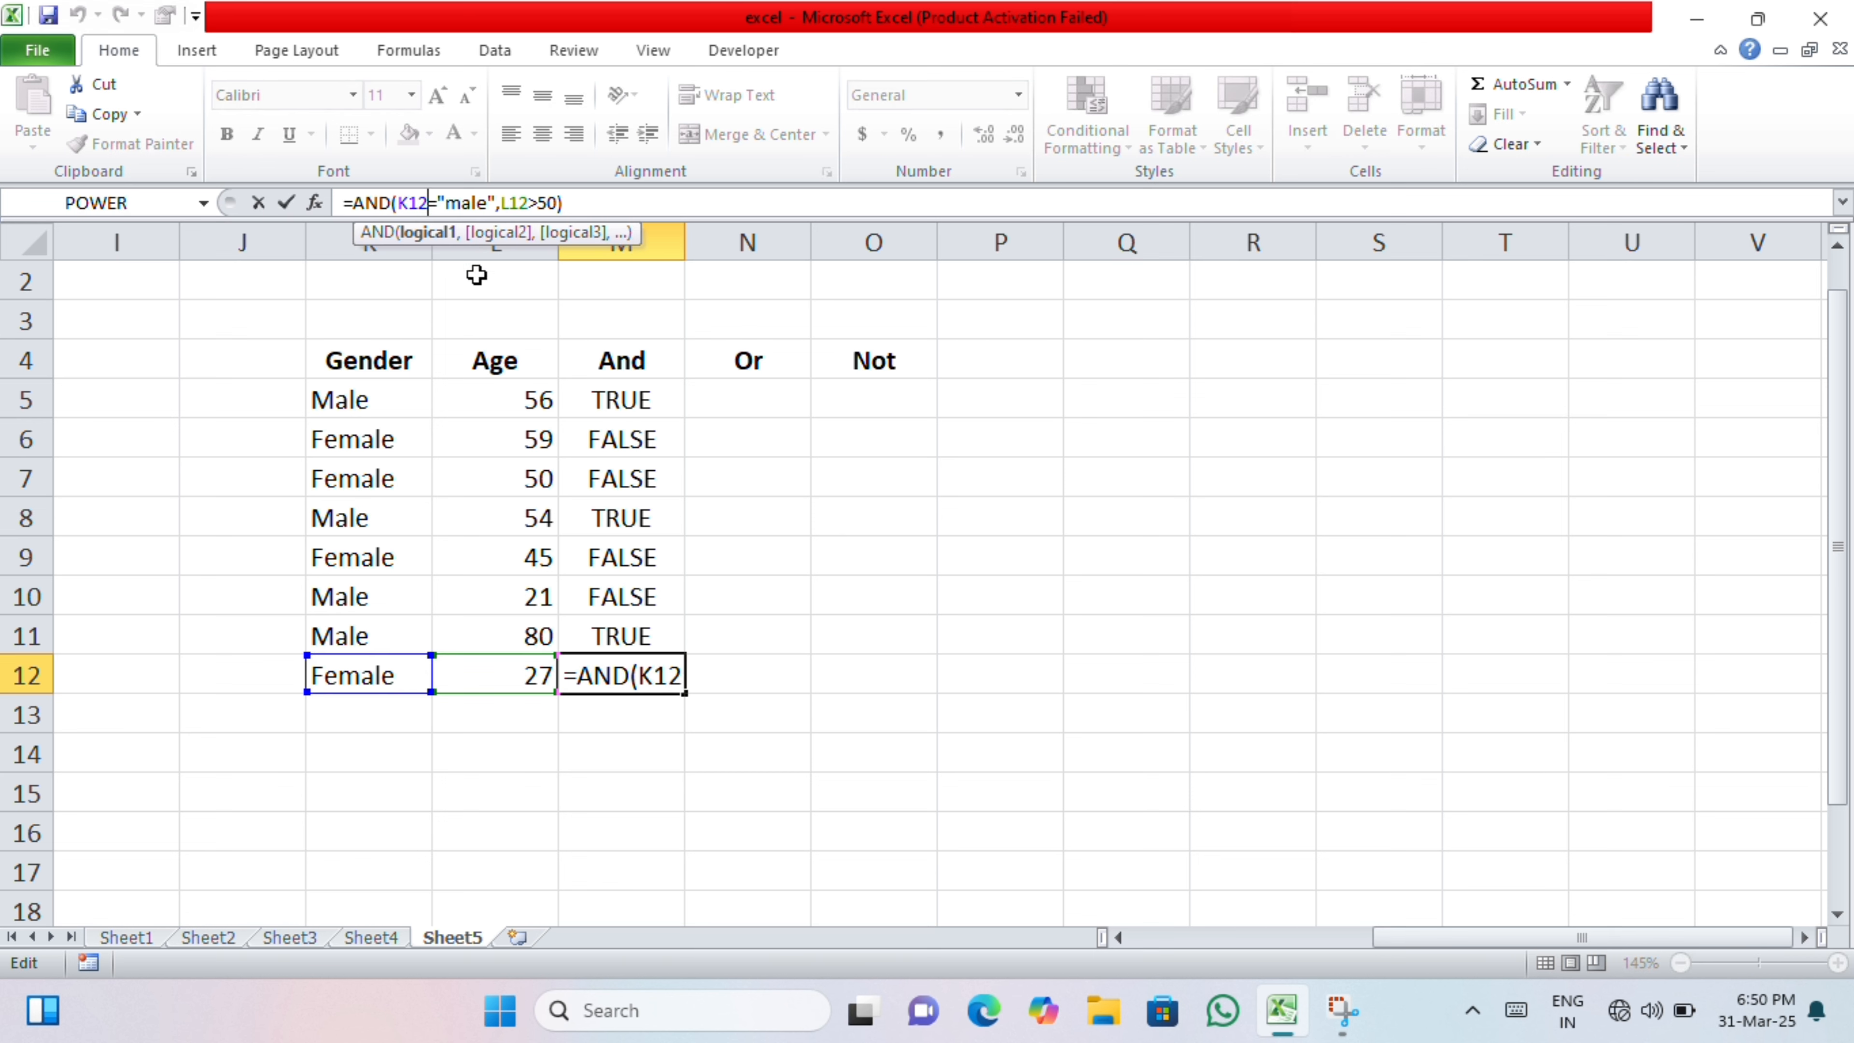
Step: Enter =OR(K5="male",L5>=50) in N5 to test the first row's gender or age
left_click(715, 393)
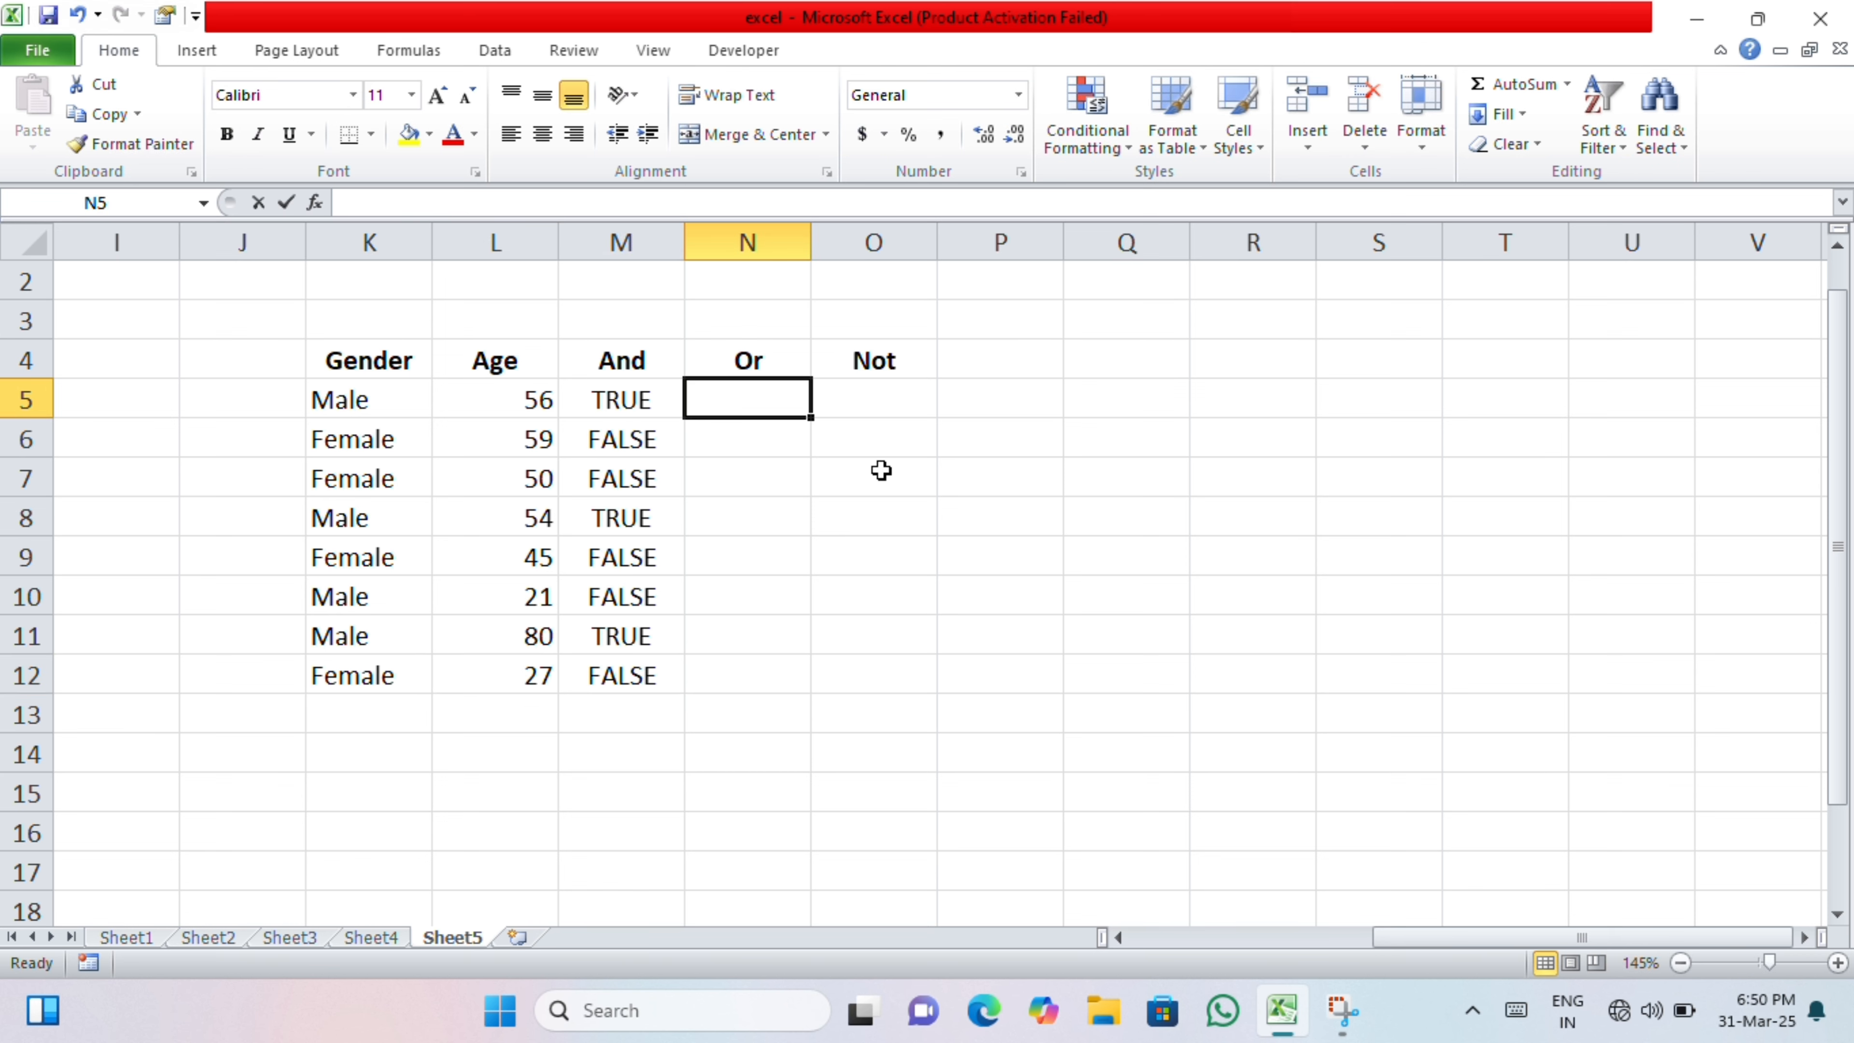
type("=or")
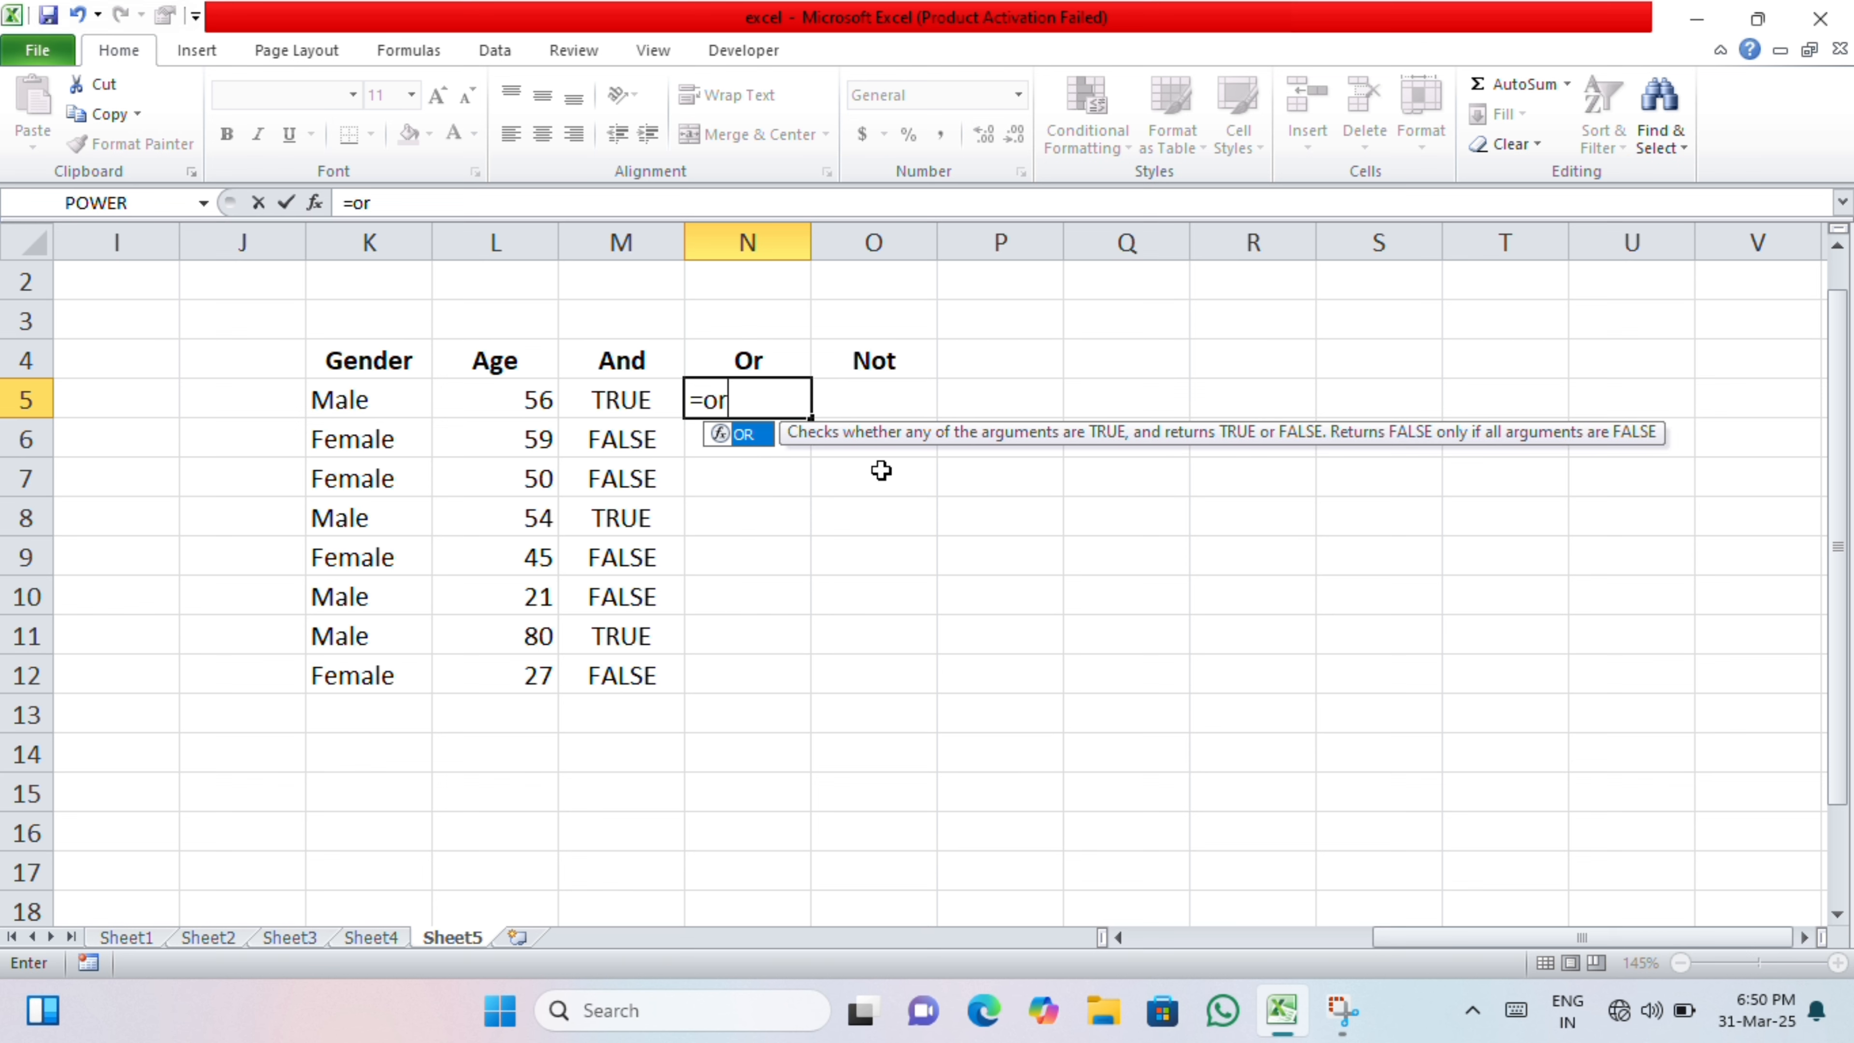
key("Tab")
key("Left")
key("Left")
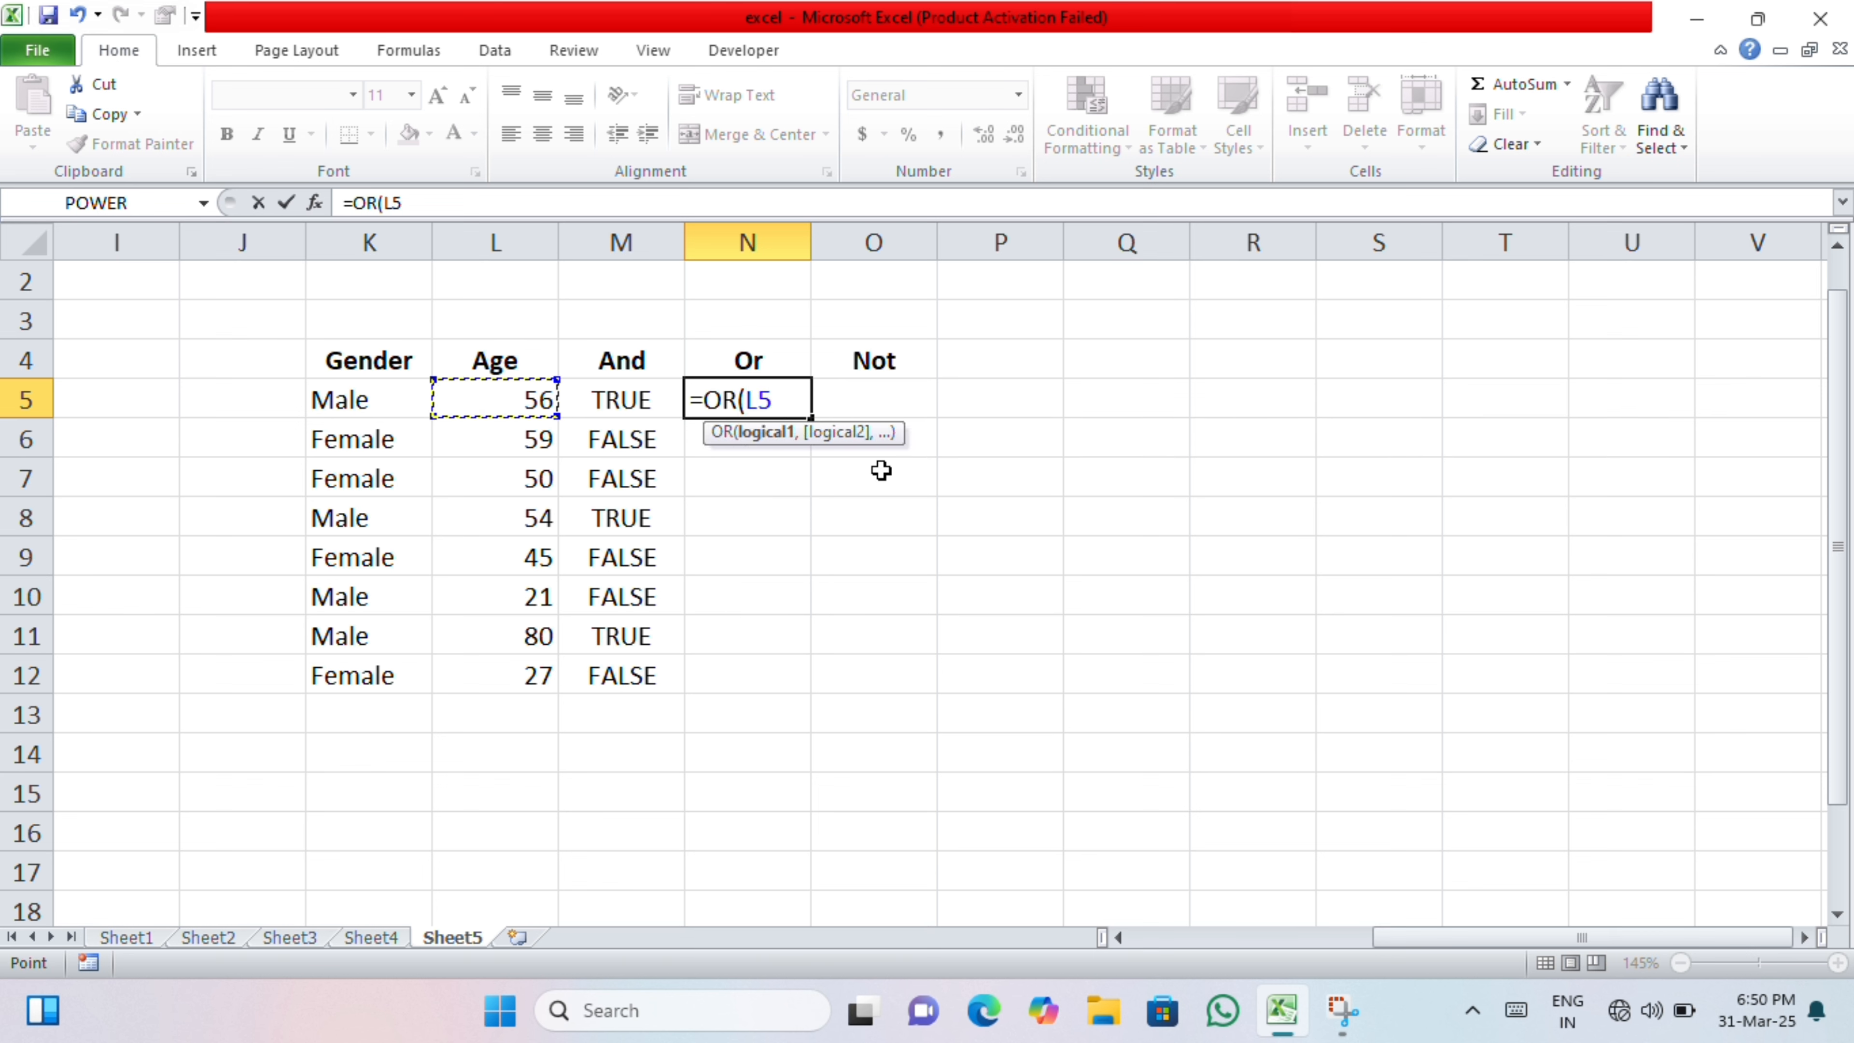
key("Left")
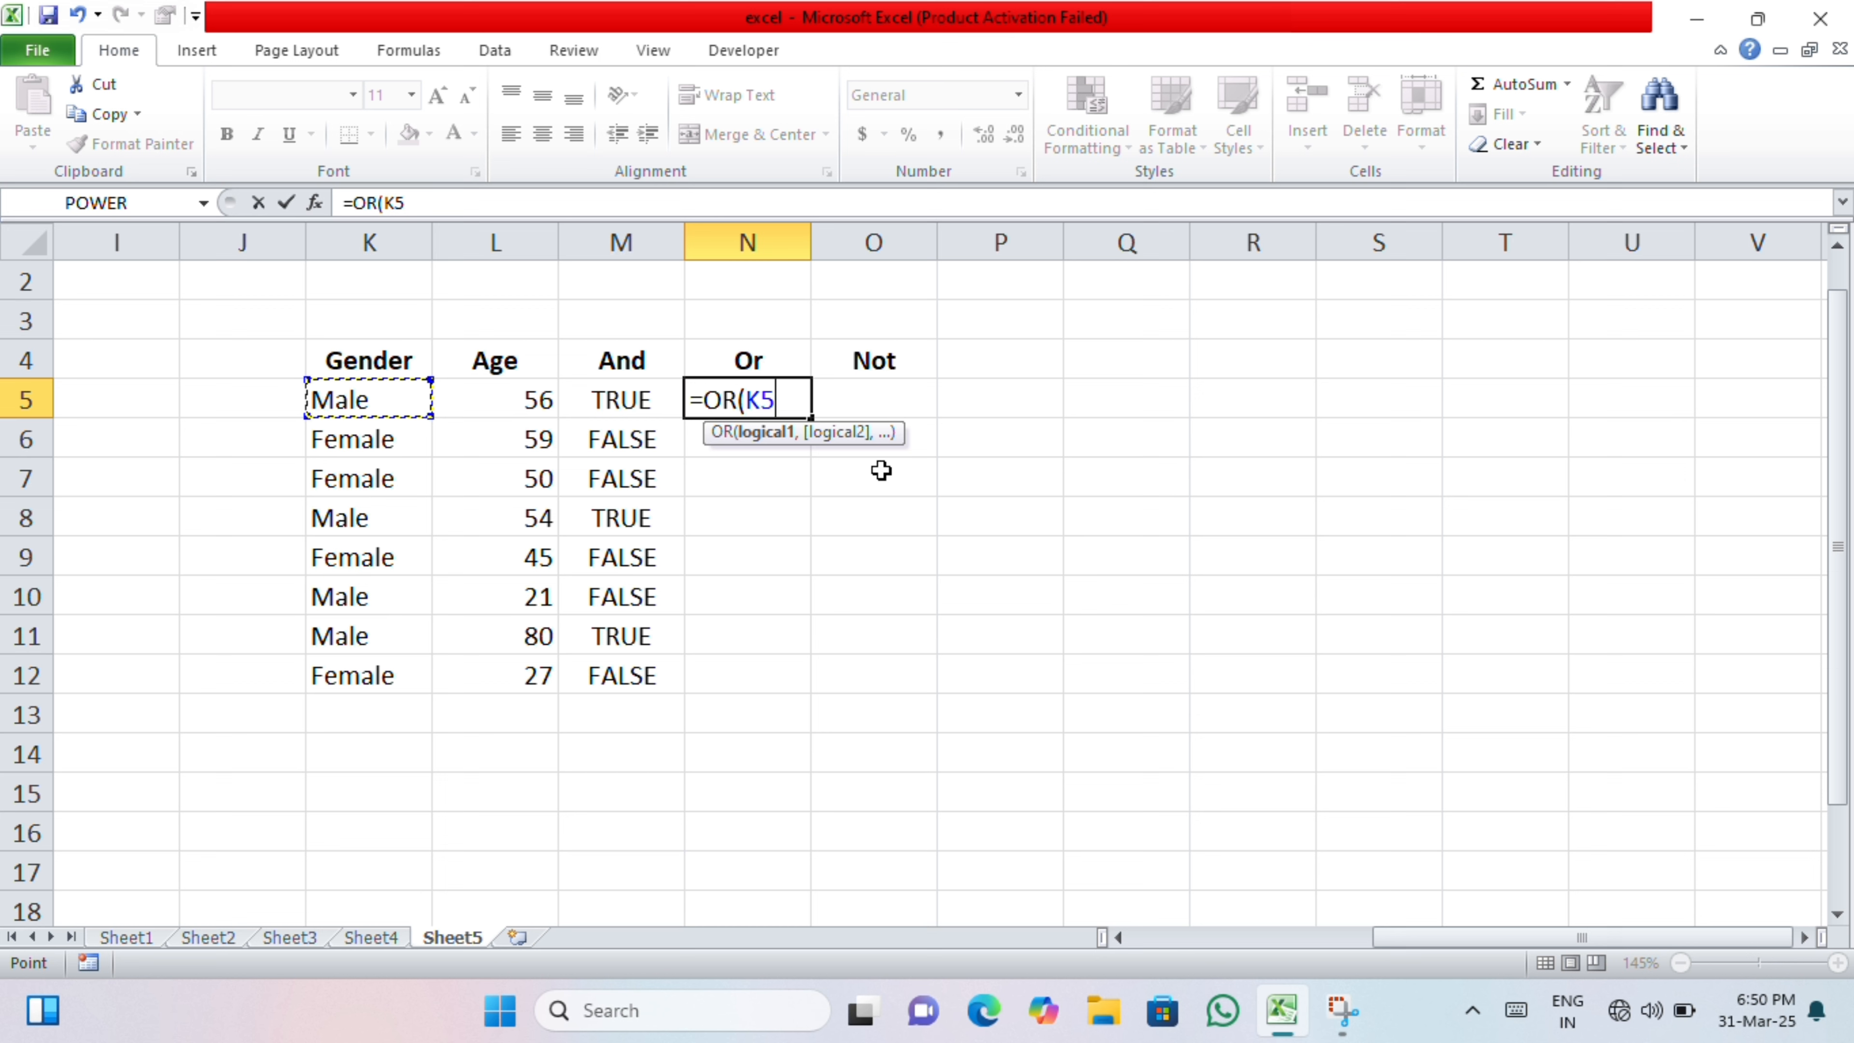
type("=\"male\",")
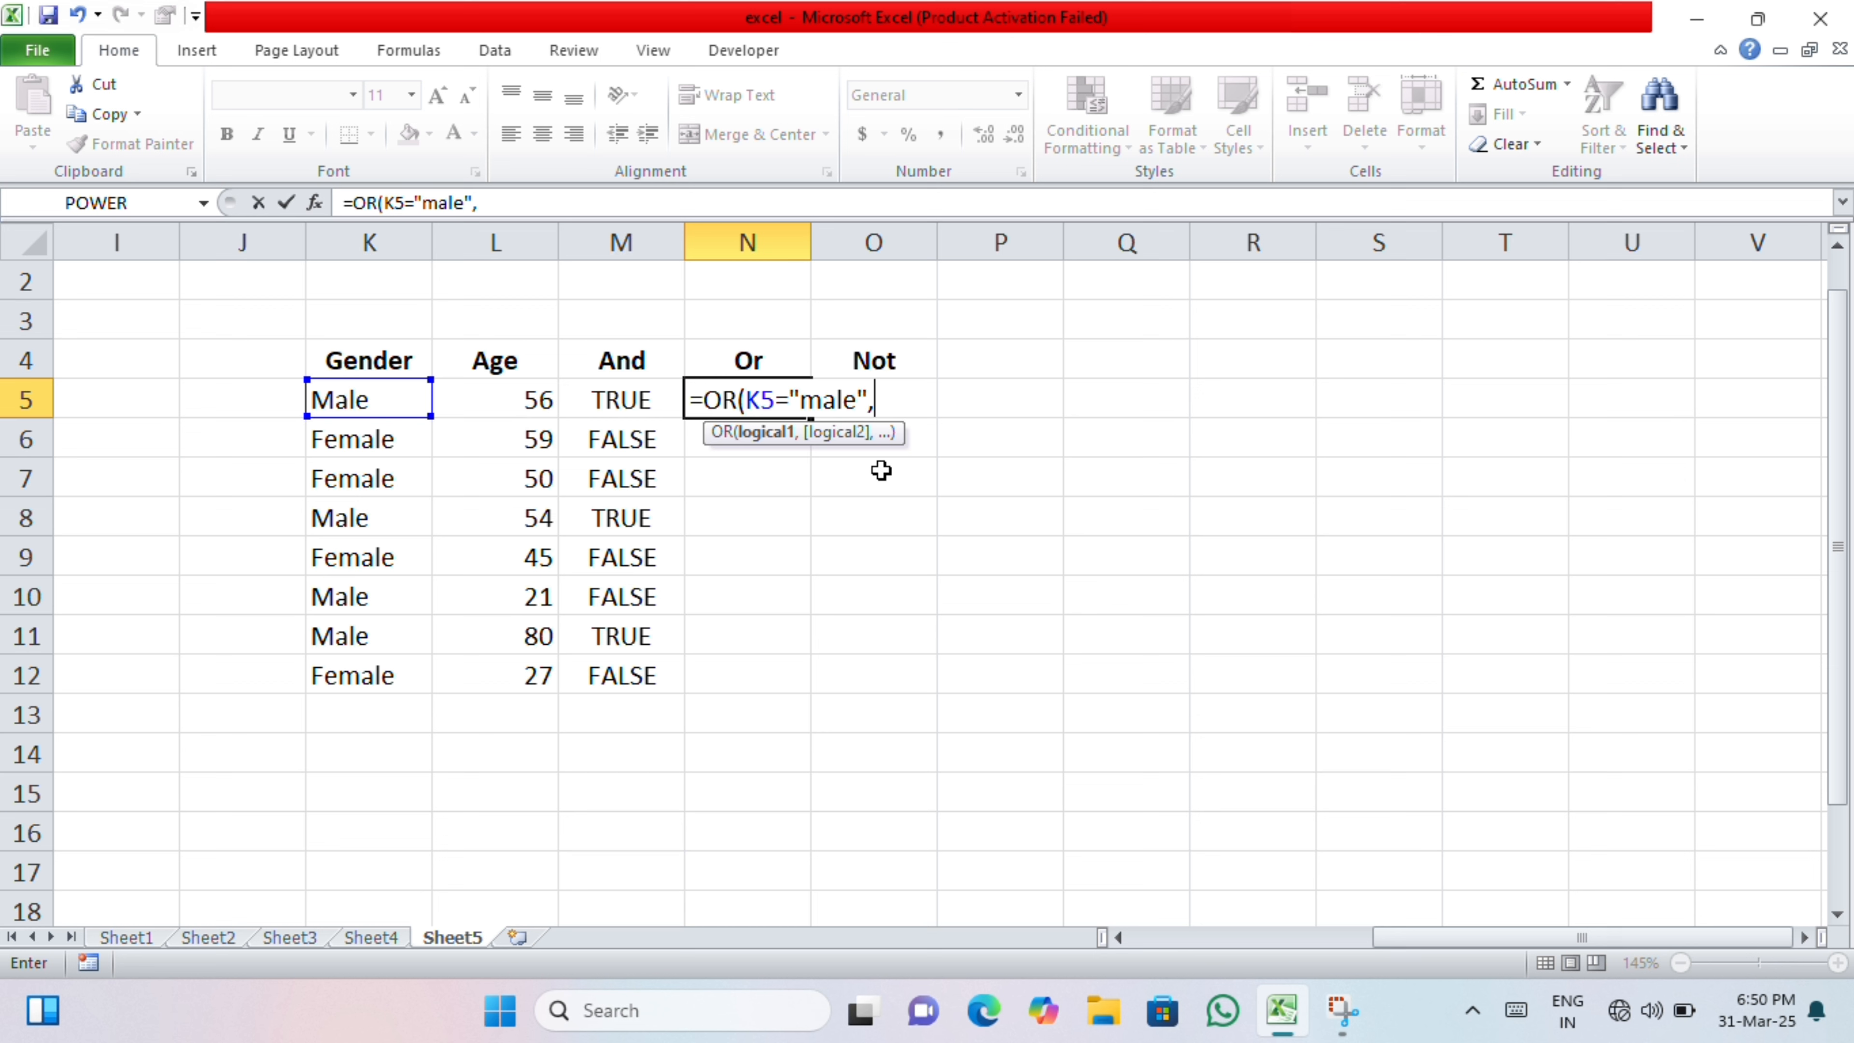
left_click(523, 406)
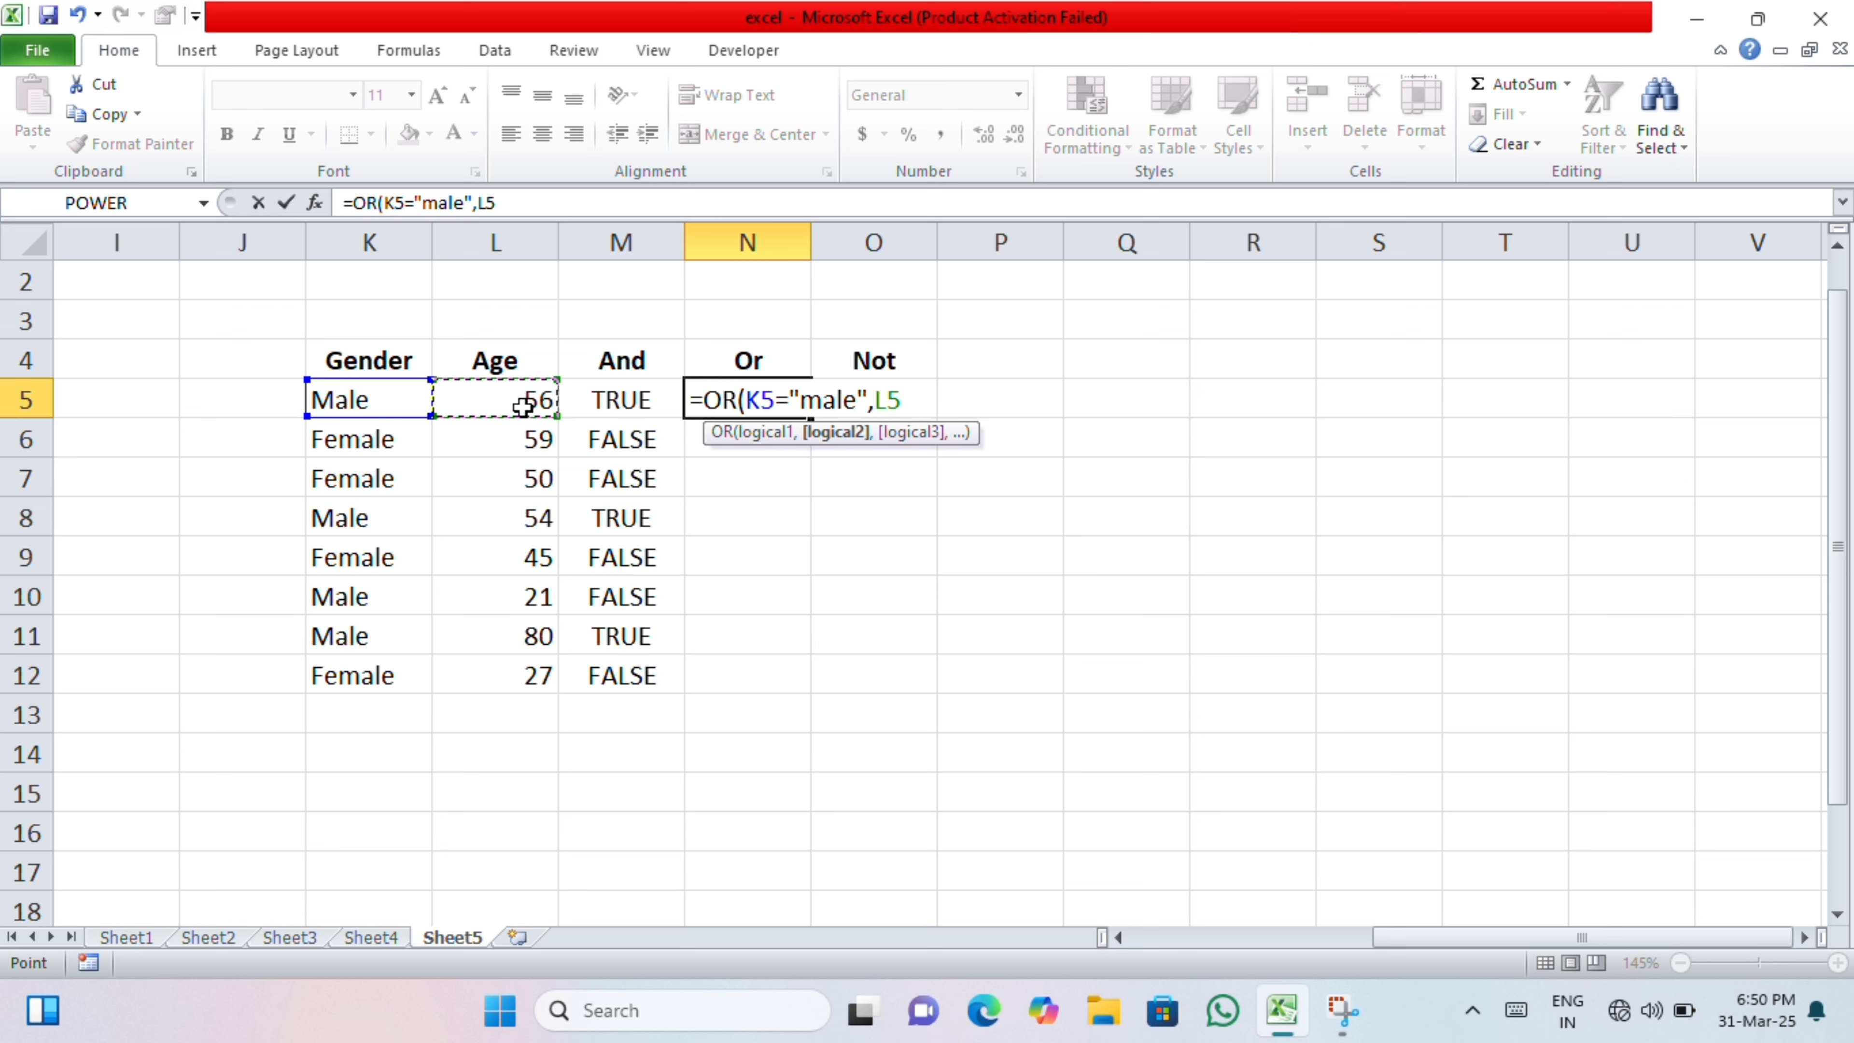
type(">=20)")
key("BackSpace")
key("BackSpace")
key("BackSpace")
type("50)")
key("Return")
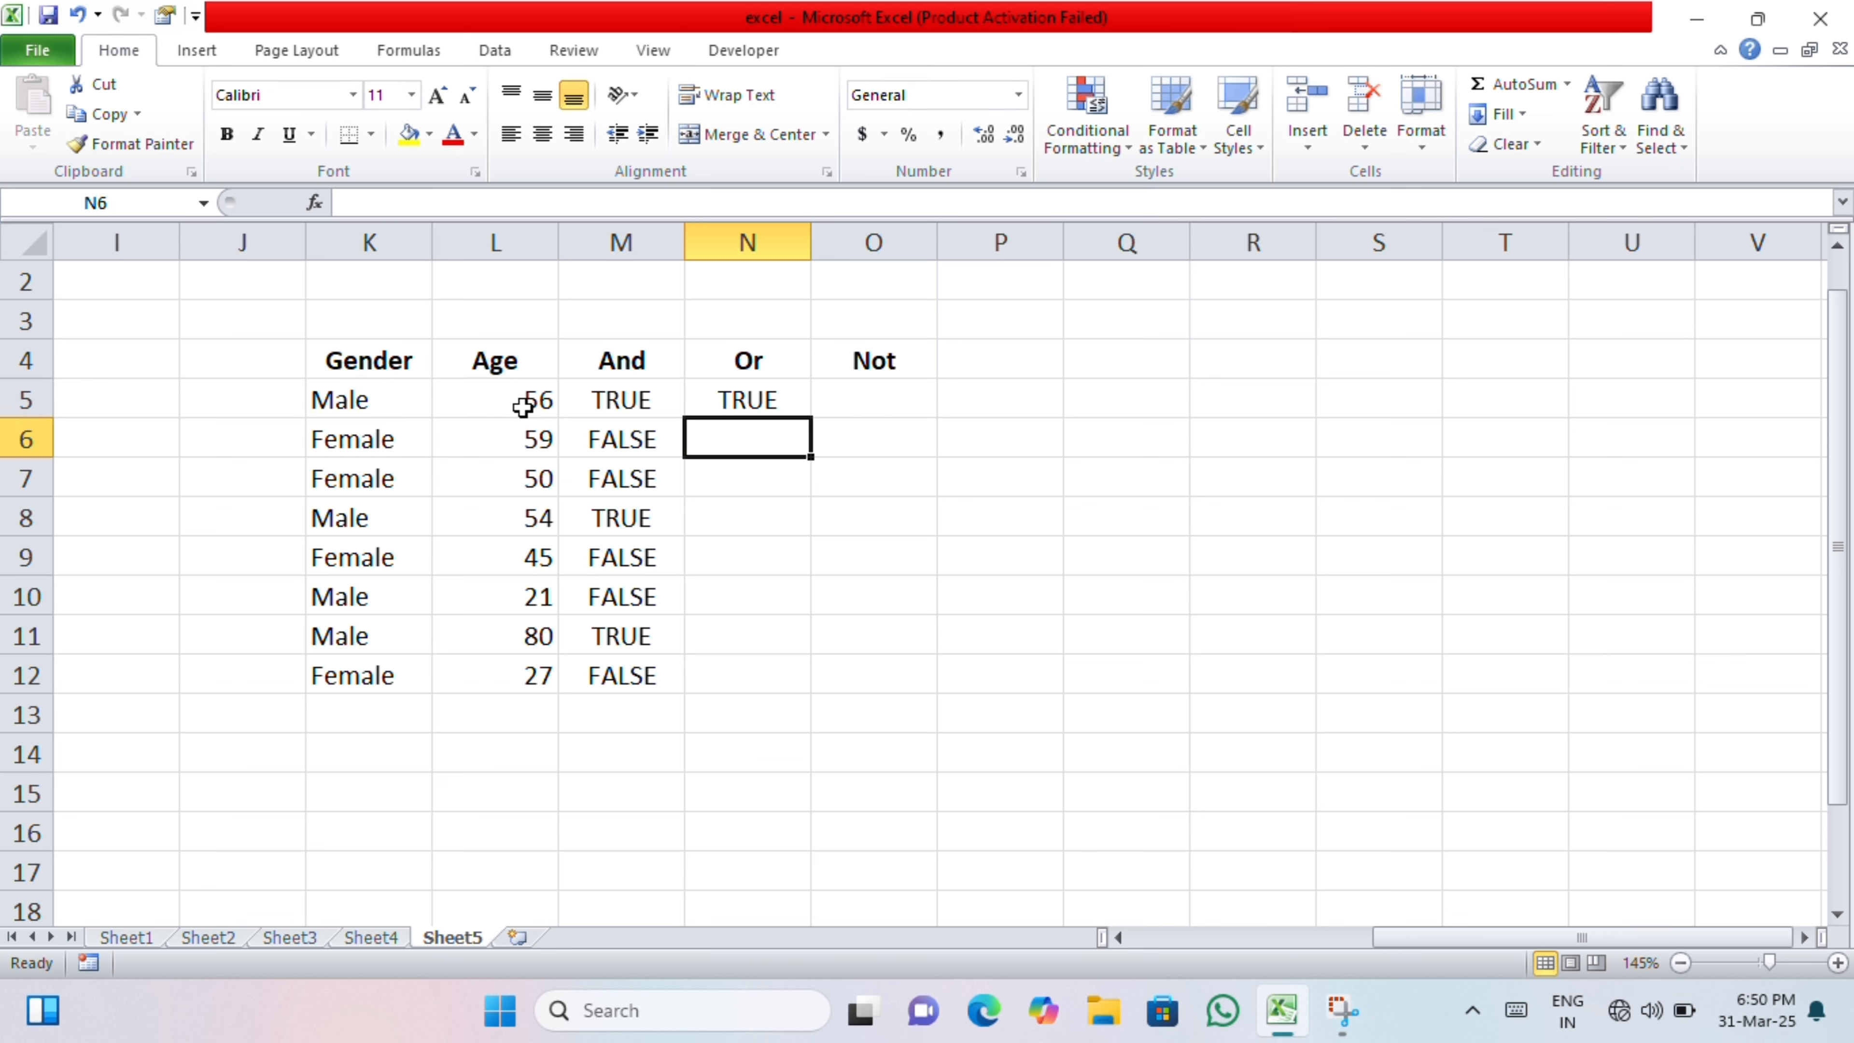
Step: Fill the OR formula from N5 down through N12
key("Up")
key("shift+Down")
key("shift+Down")
key("shift+Down")
key("shift+Down")
key("shift+Down")
key("shift+Down")
key("shift+Down")
key("shift+Down")
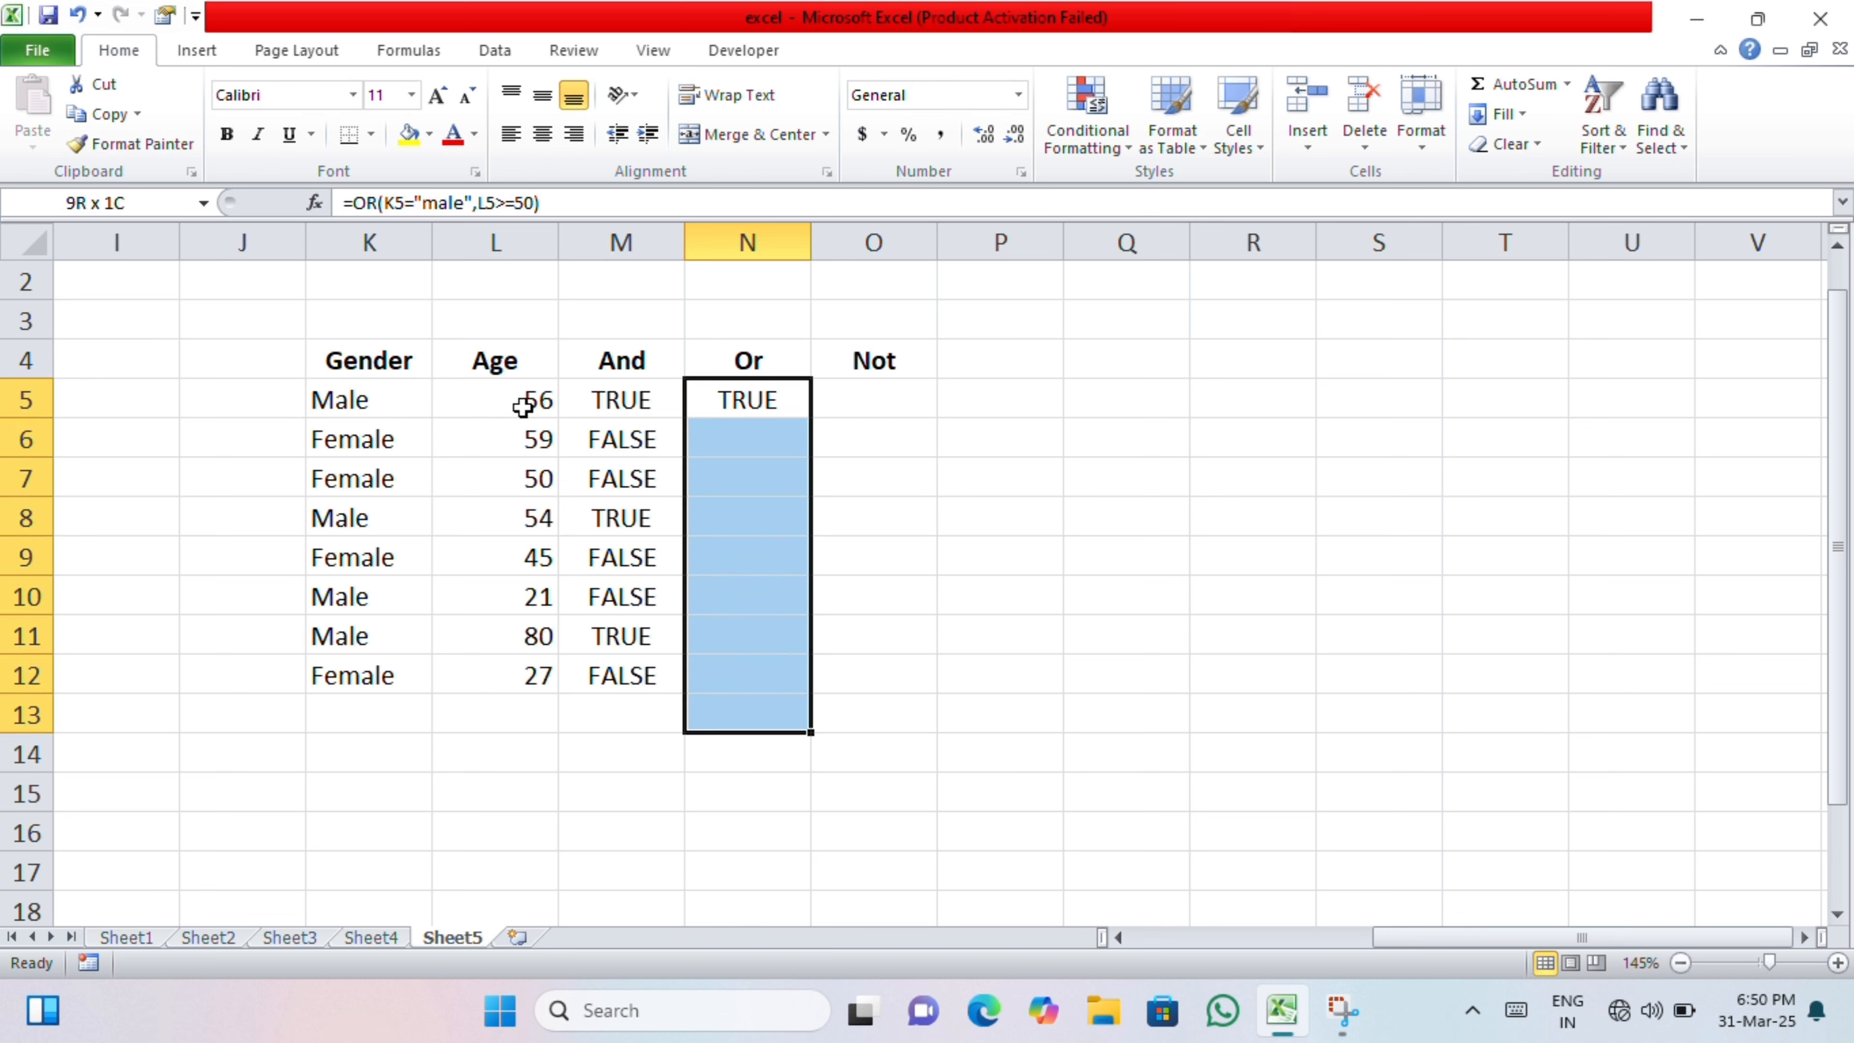
key("shift+Up")
key("ctrl+d")
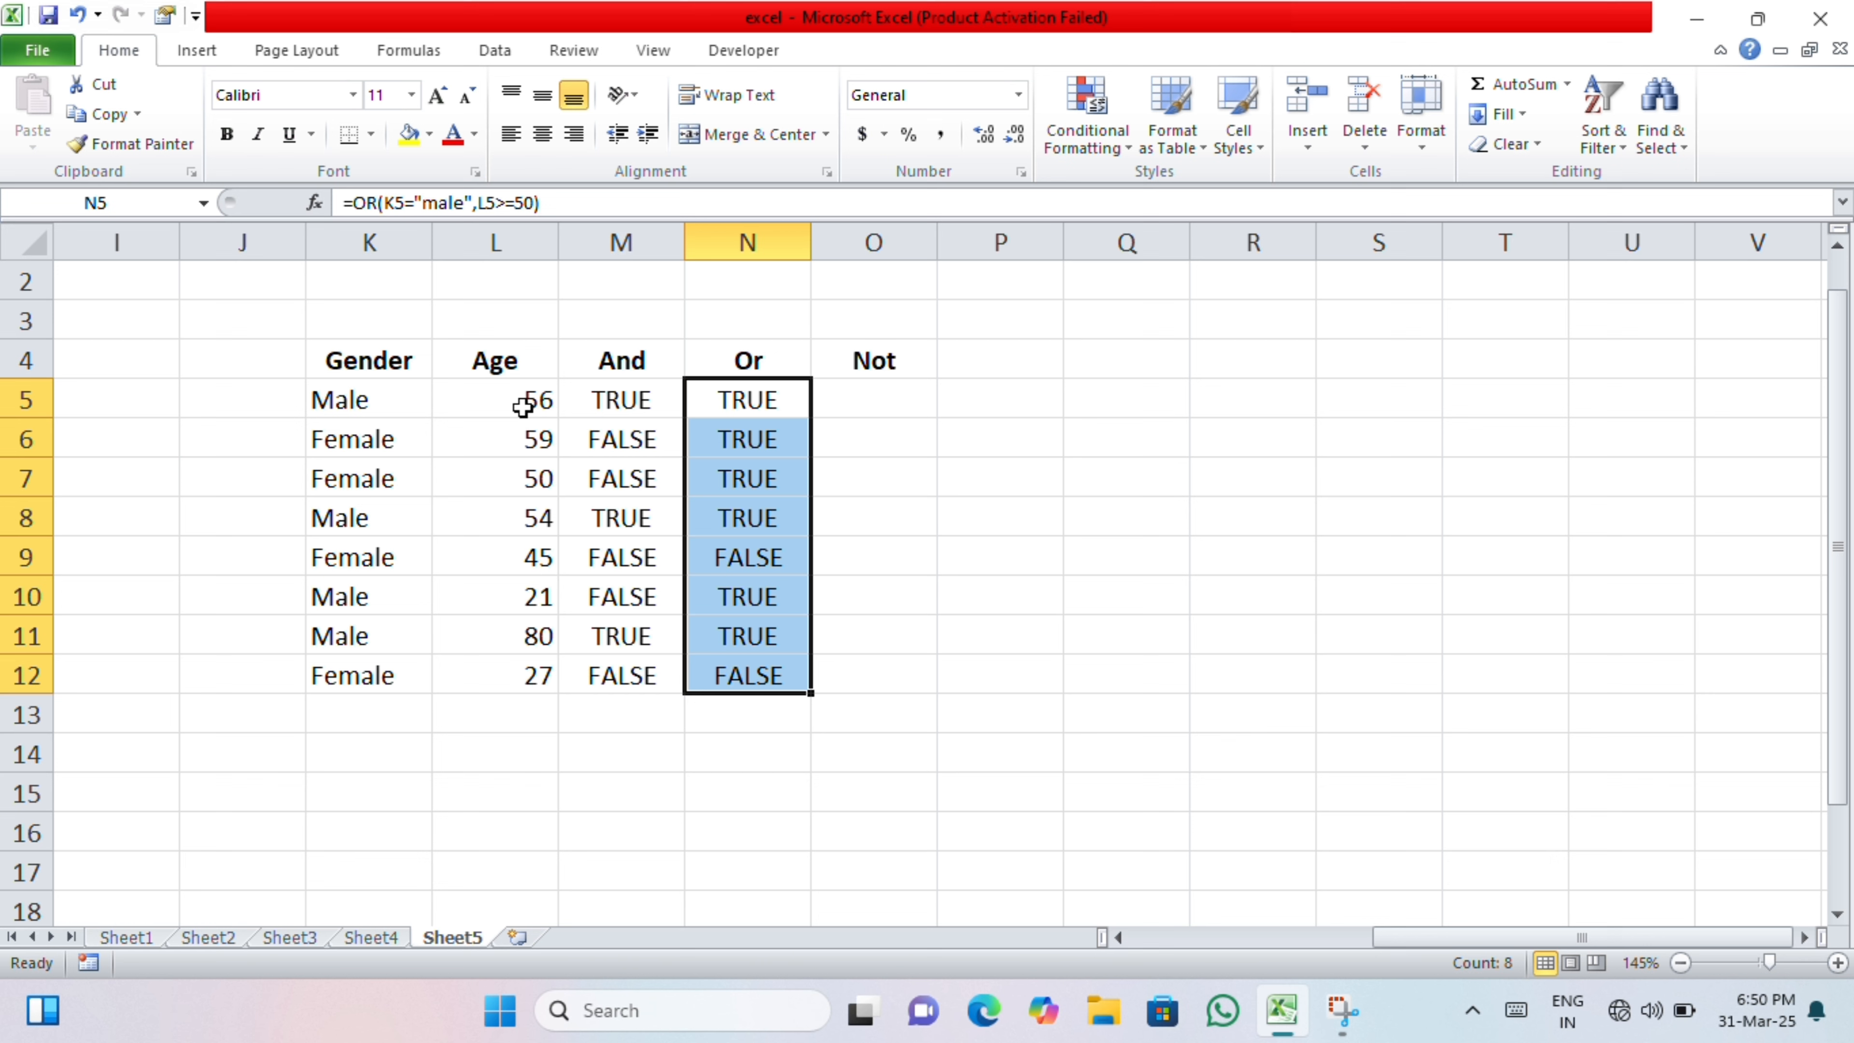
Step: Enter =NOT(K5="male") in O5 to negate the first row's gender test
key("Right")
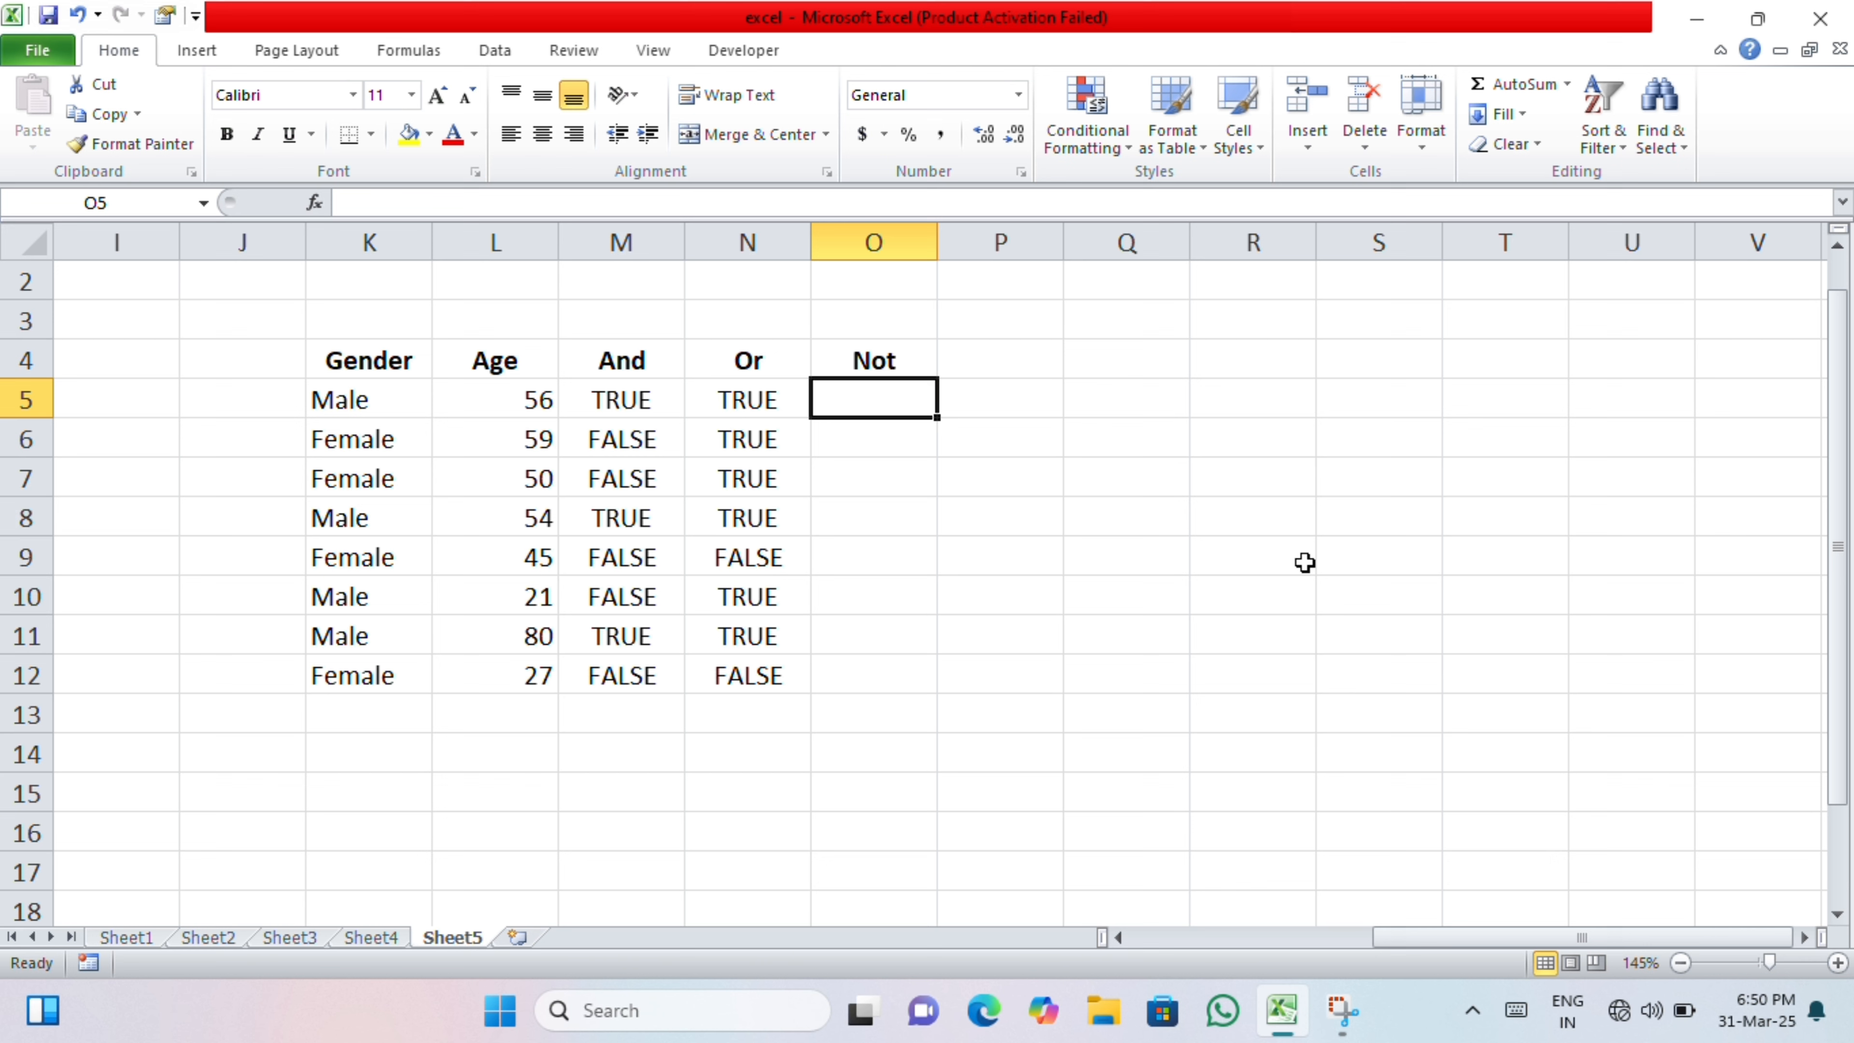
type("=")
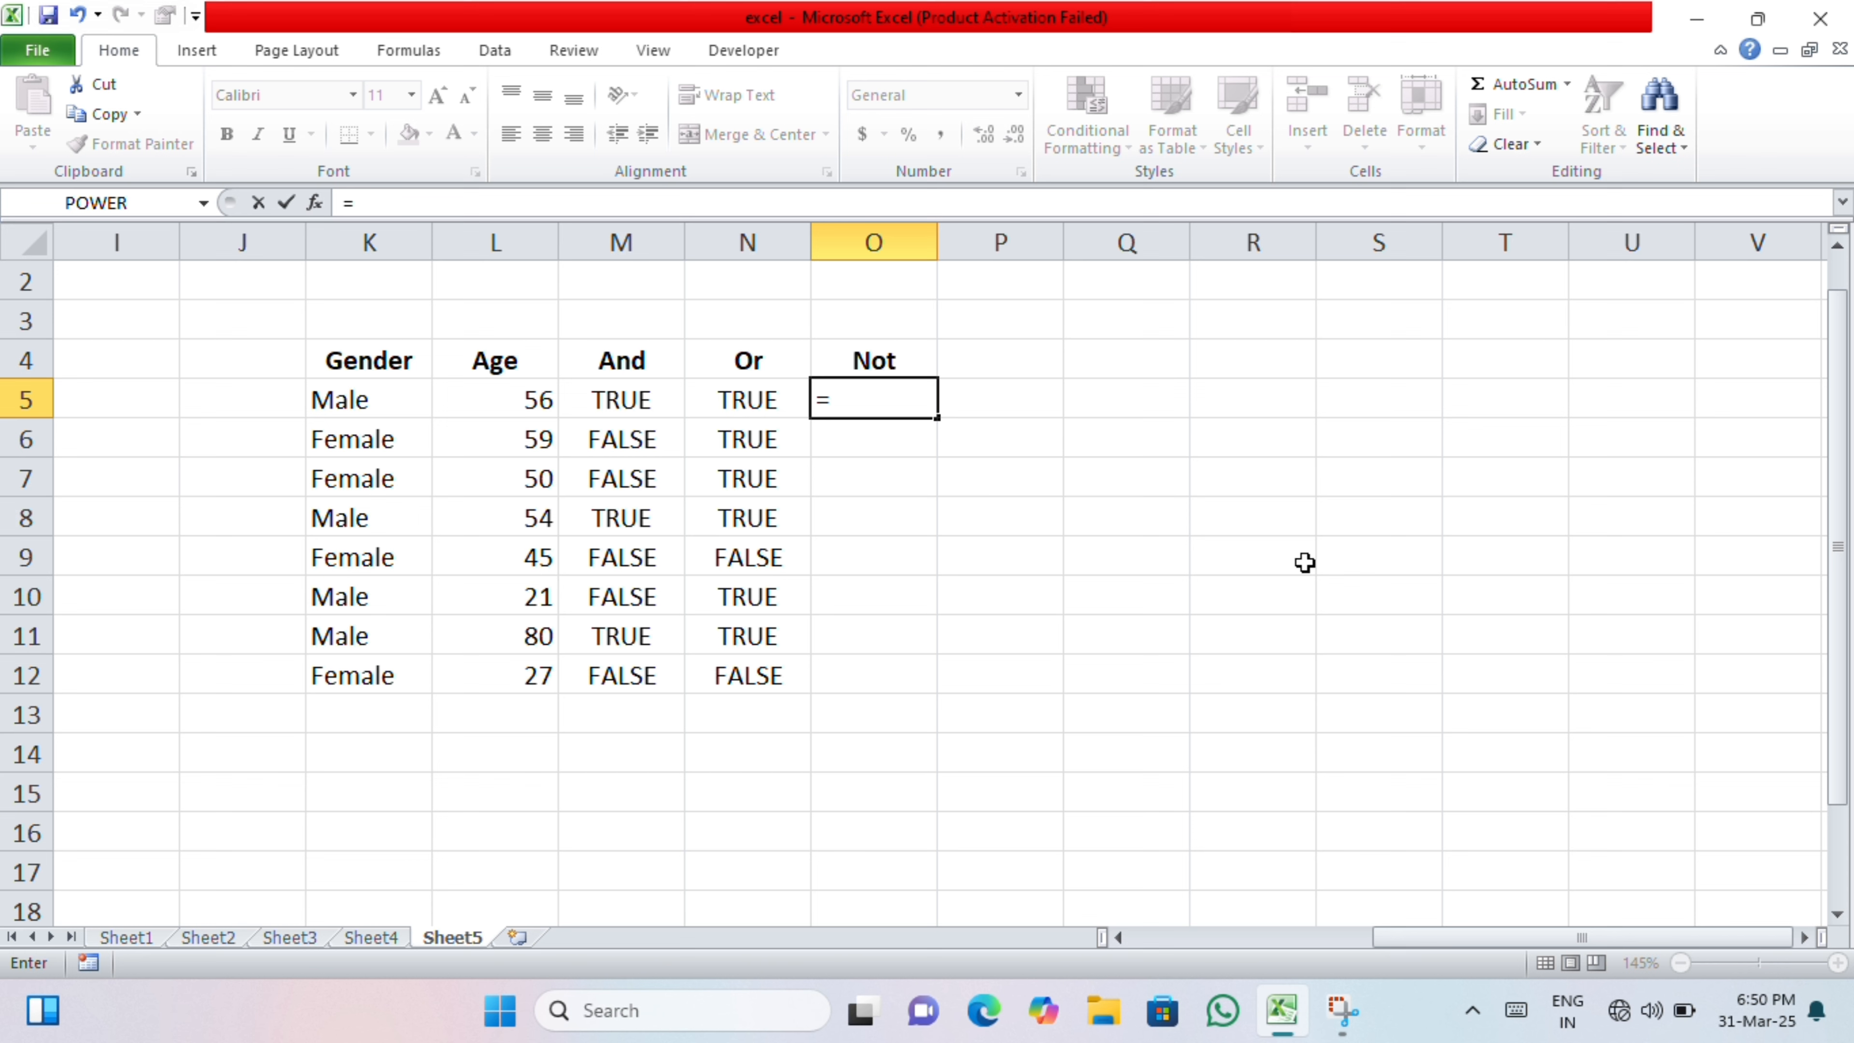
type("not")
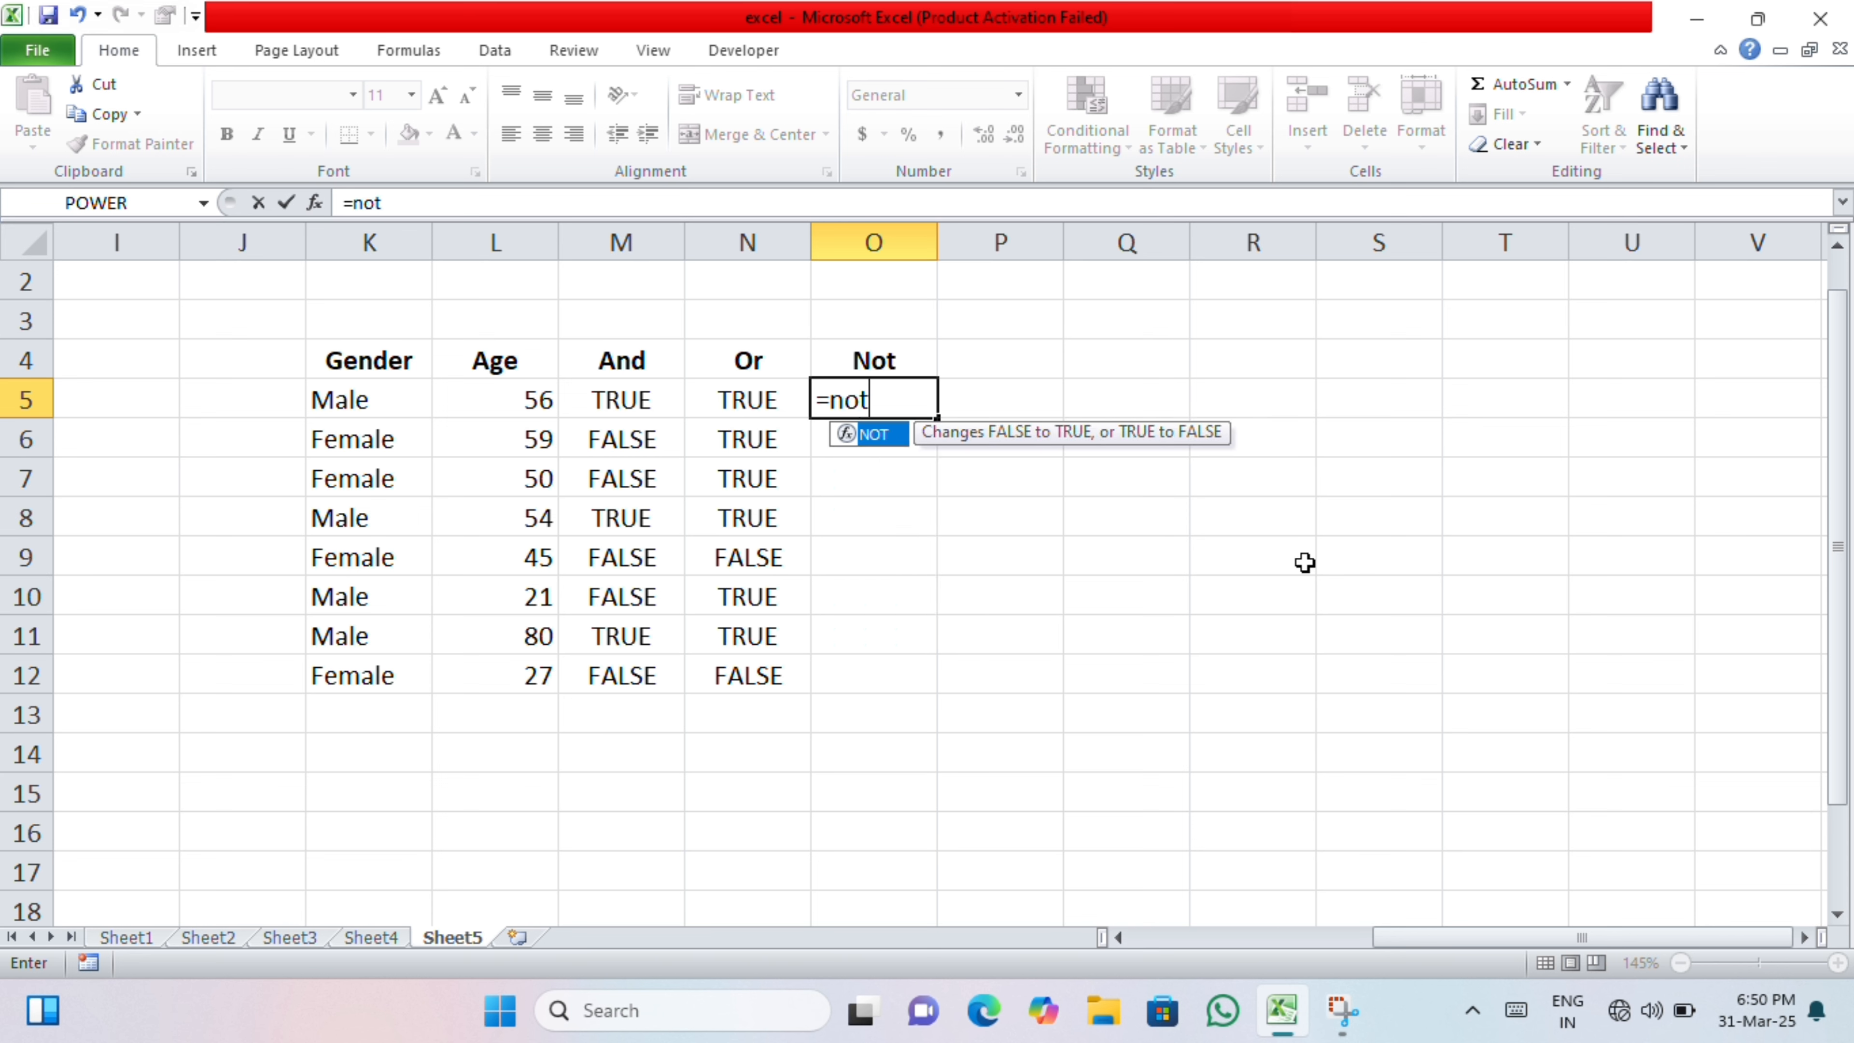
key("Tab")
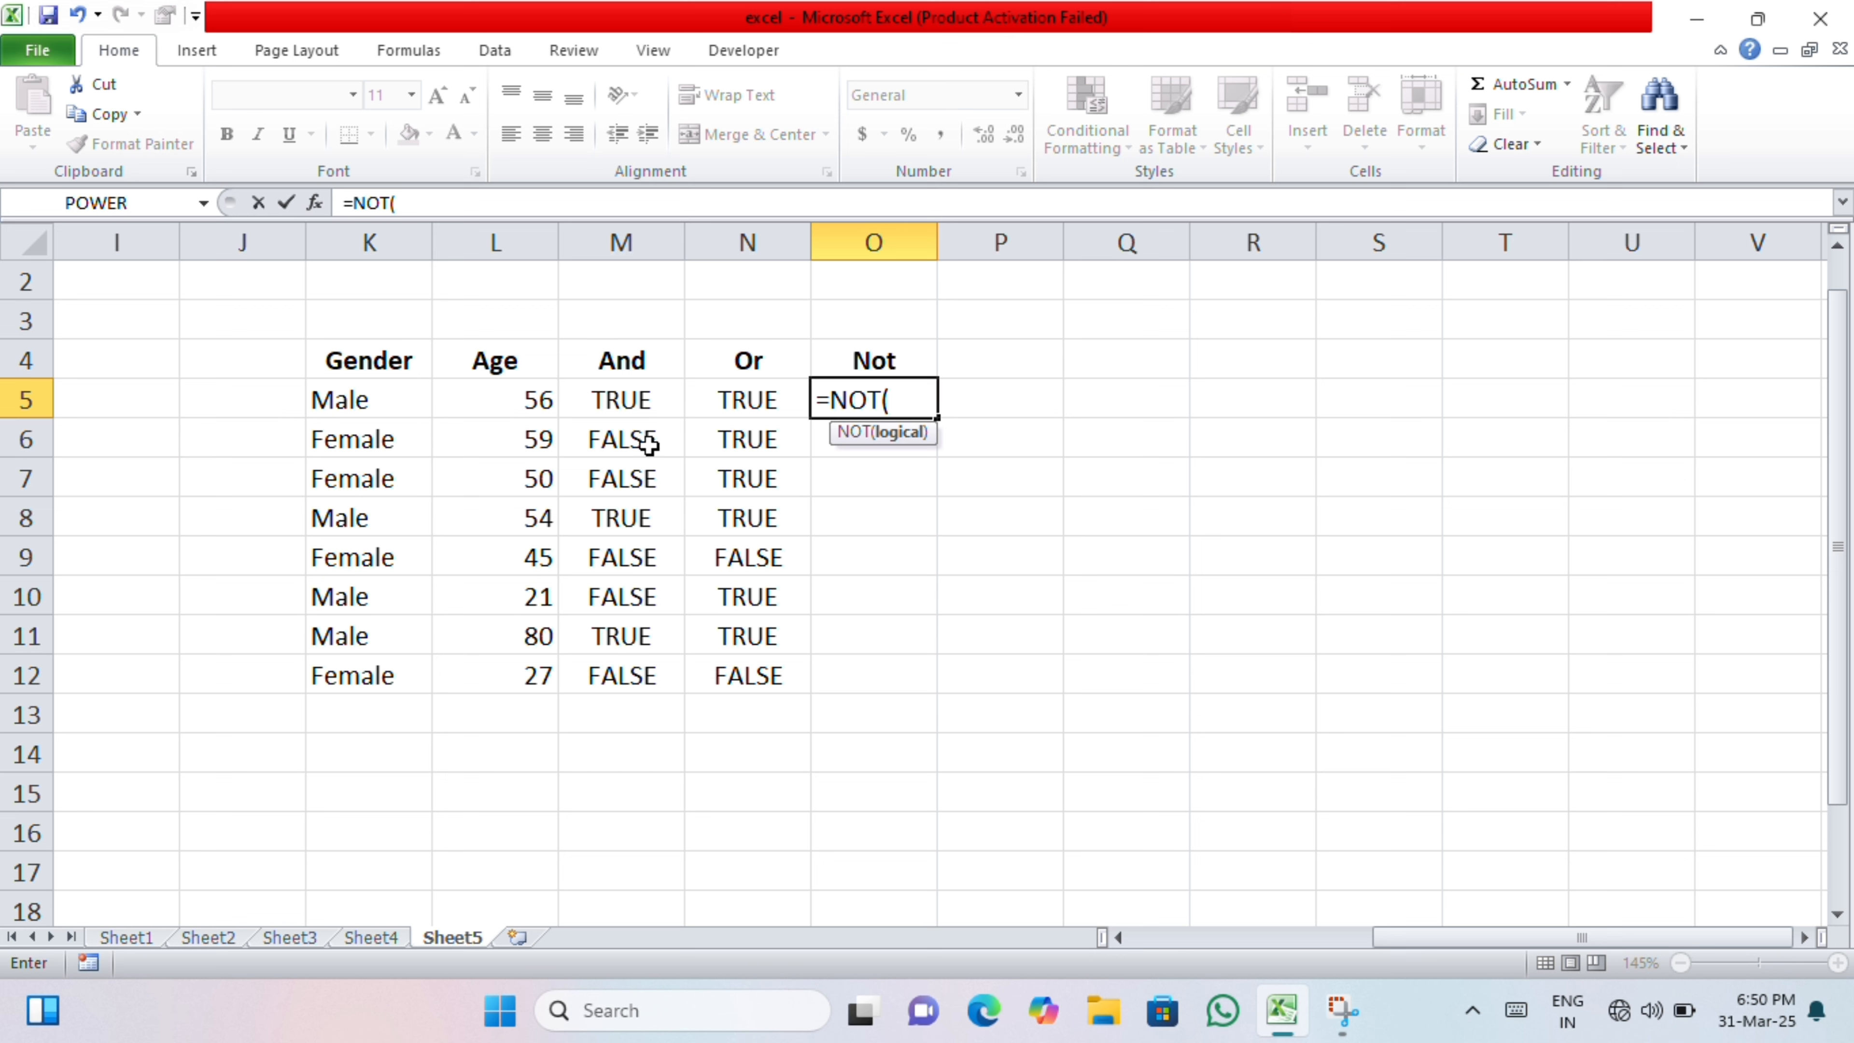
left_click(372, 403)
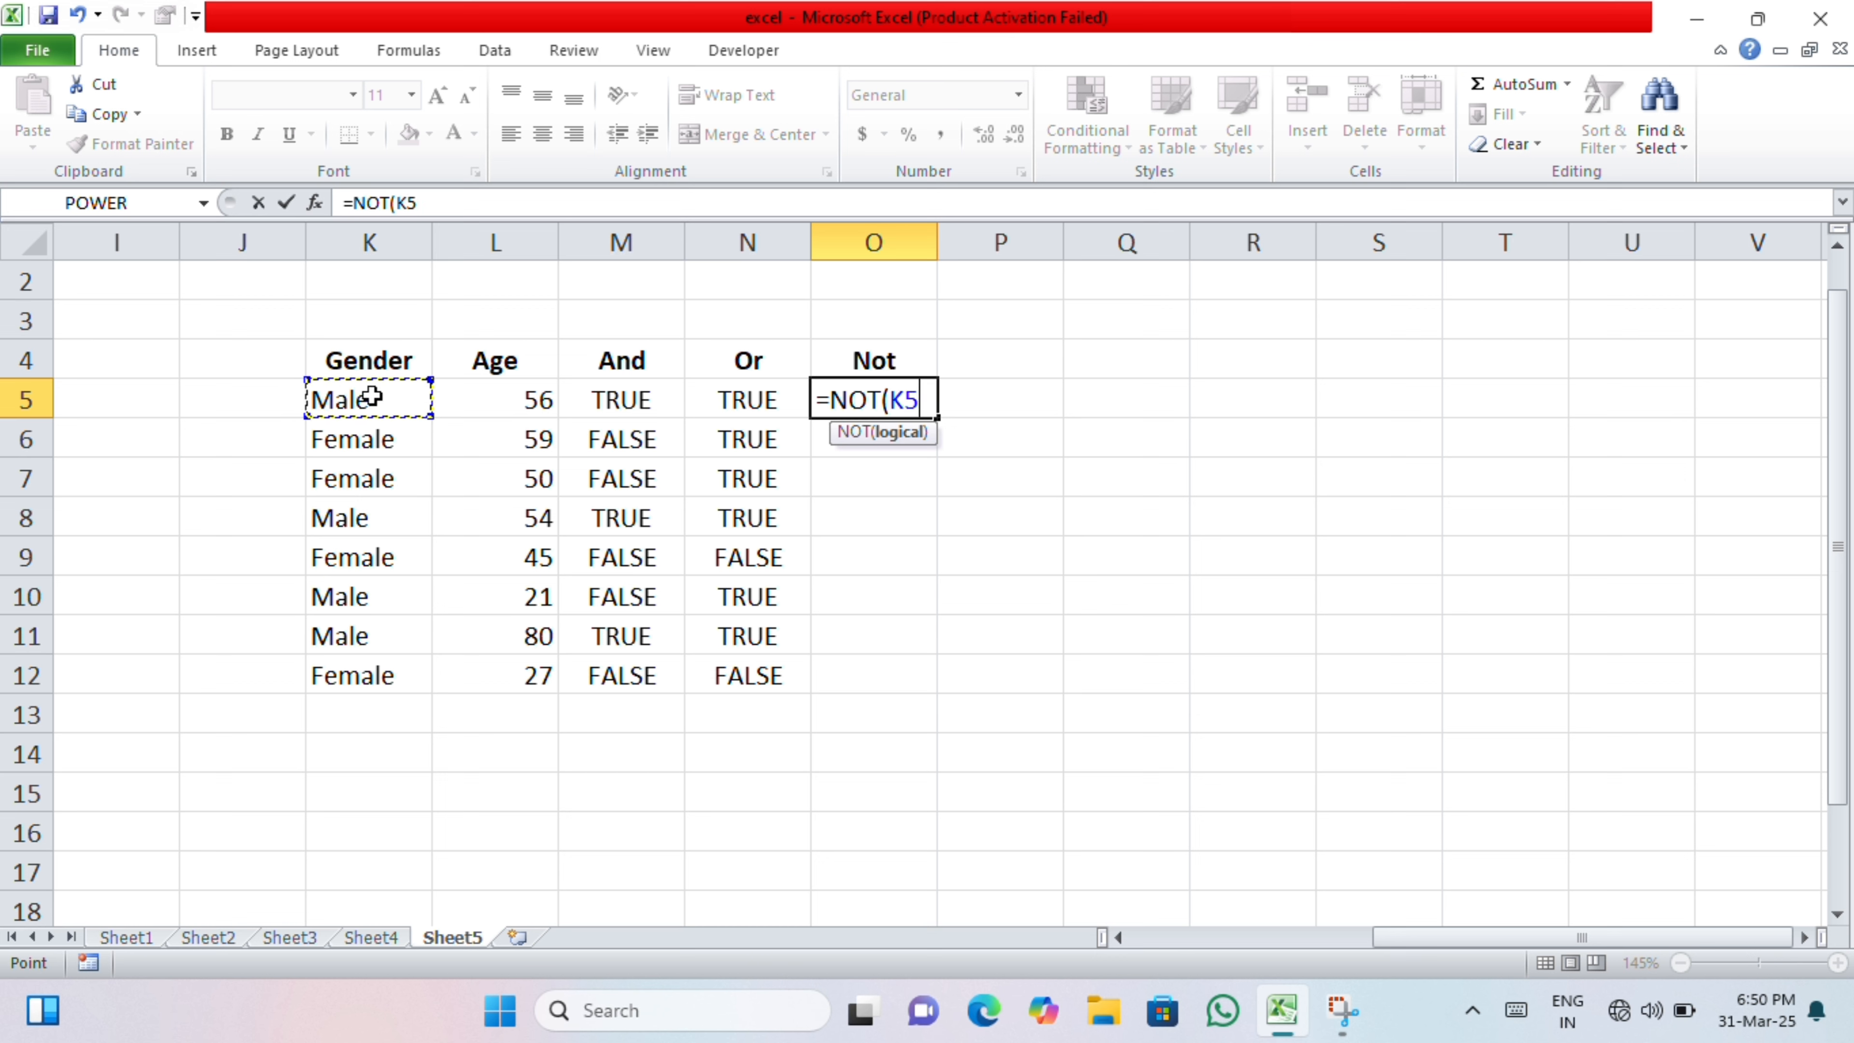
type("=\"mal")
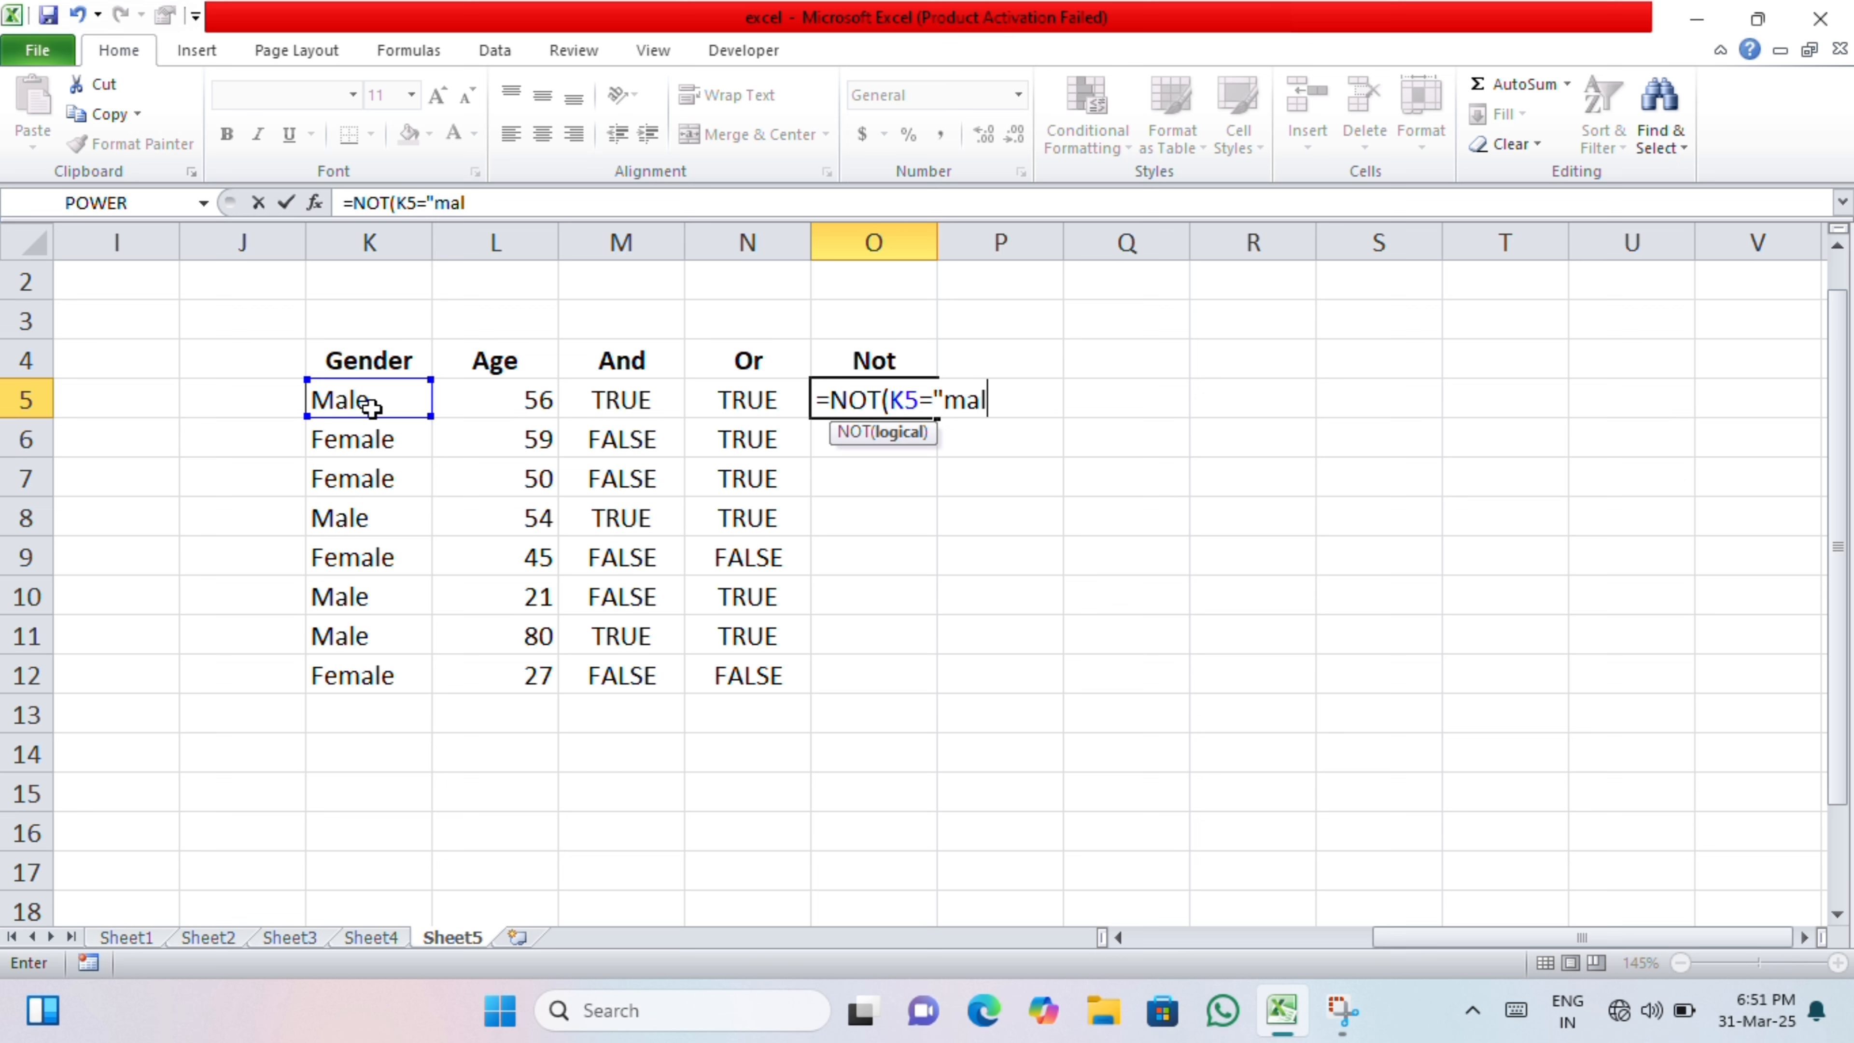
type("e\")")
key("ctrl+Return")
Step: Fill the NOT formula from O5 down through O12
key("shift+Down")
key("shift+Down")
key("shift+Down")
key("shift+Down")
key("shift+Down")
key("shift+Down")
key("shift+Down")
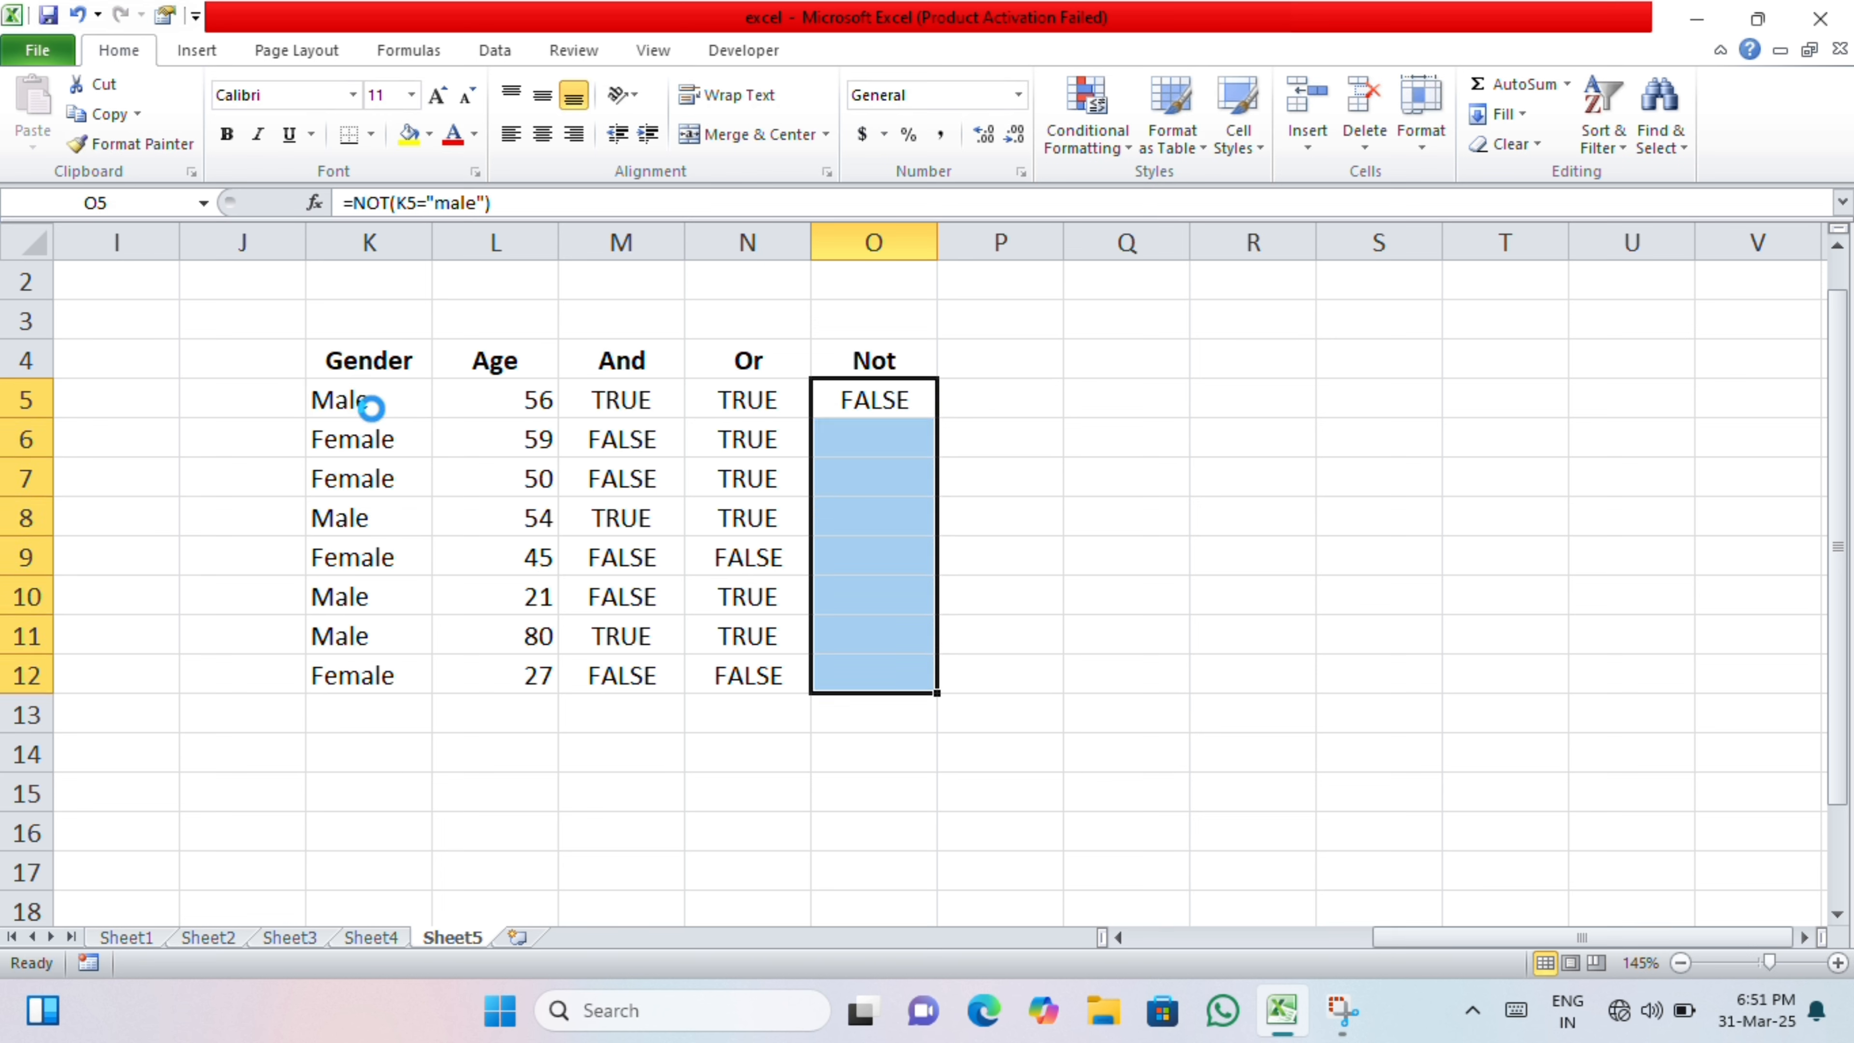
key("ctrl+d")
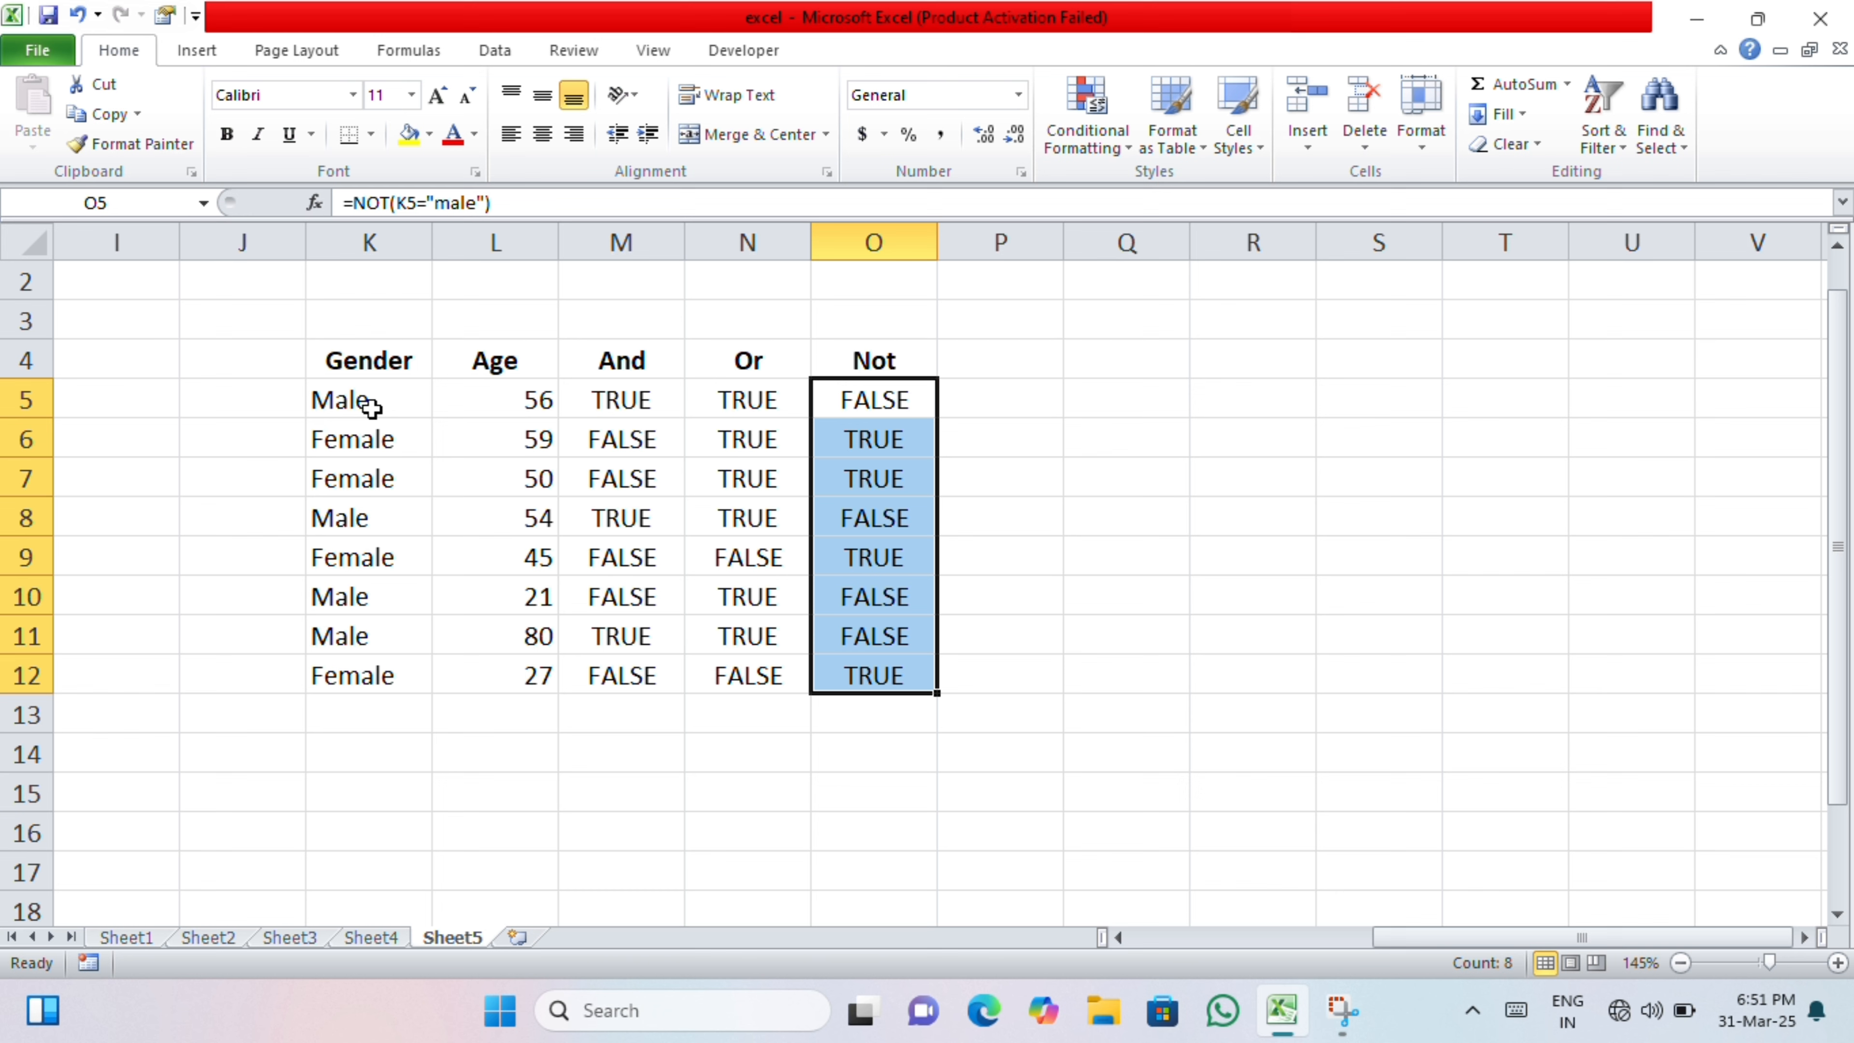
Step: Compare the NOT results in column O with the AND and OR results in columns M and N
left_click(592, 430)
left_click(897, 478)
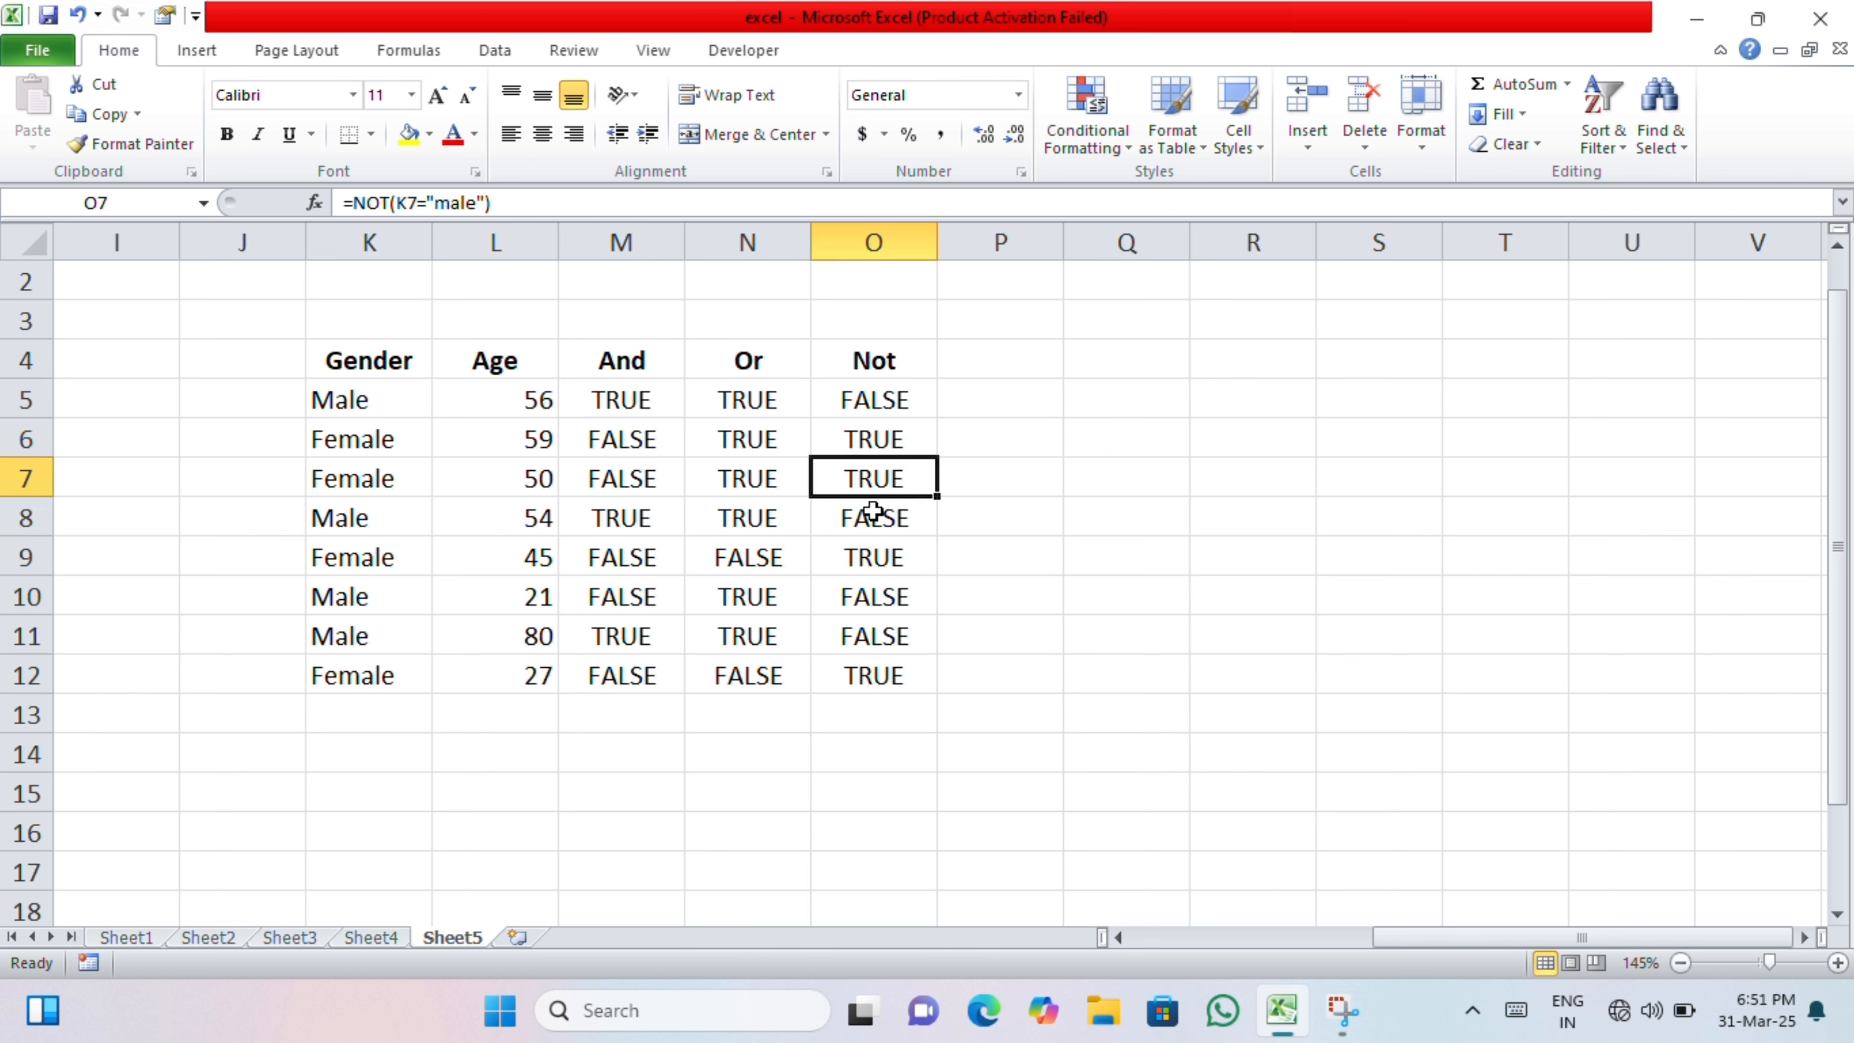
left_click(874, 514)
left_click(644, 521)
left_click(835, 570)
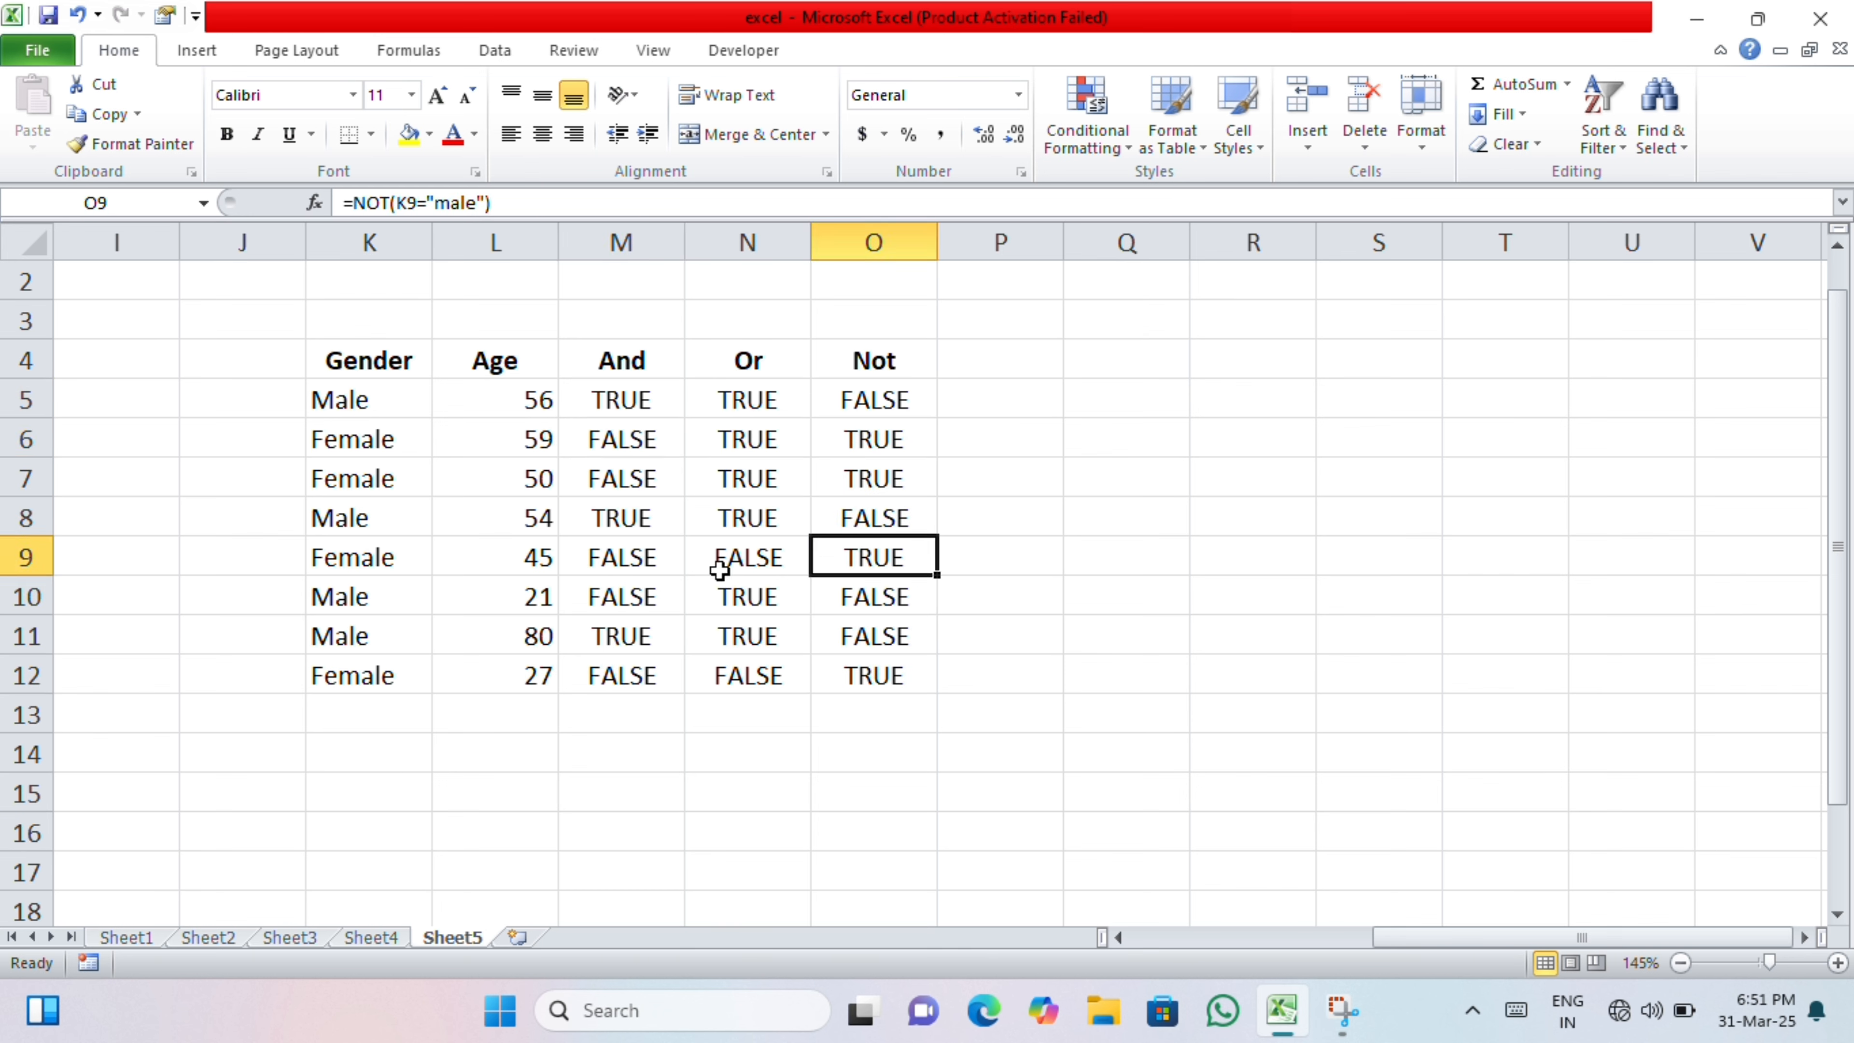
left_click(621, 559)
left_click(613, 600)
left_click(863, 597)
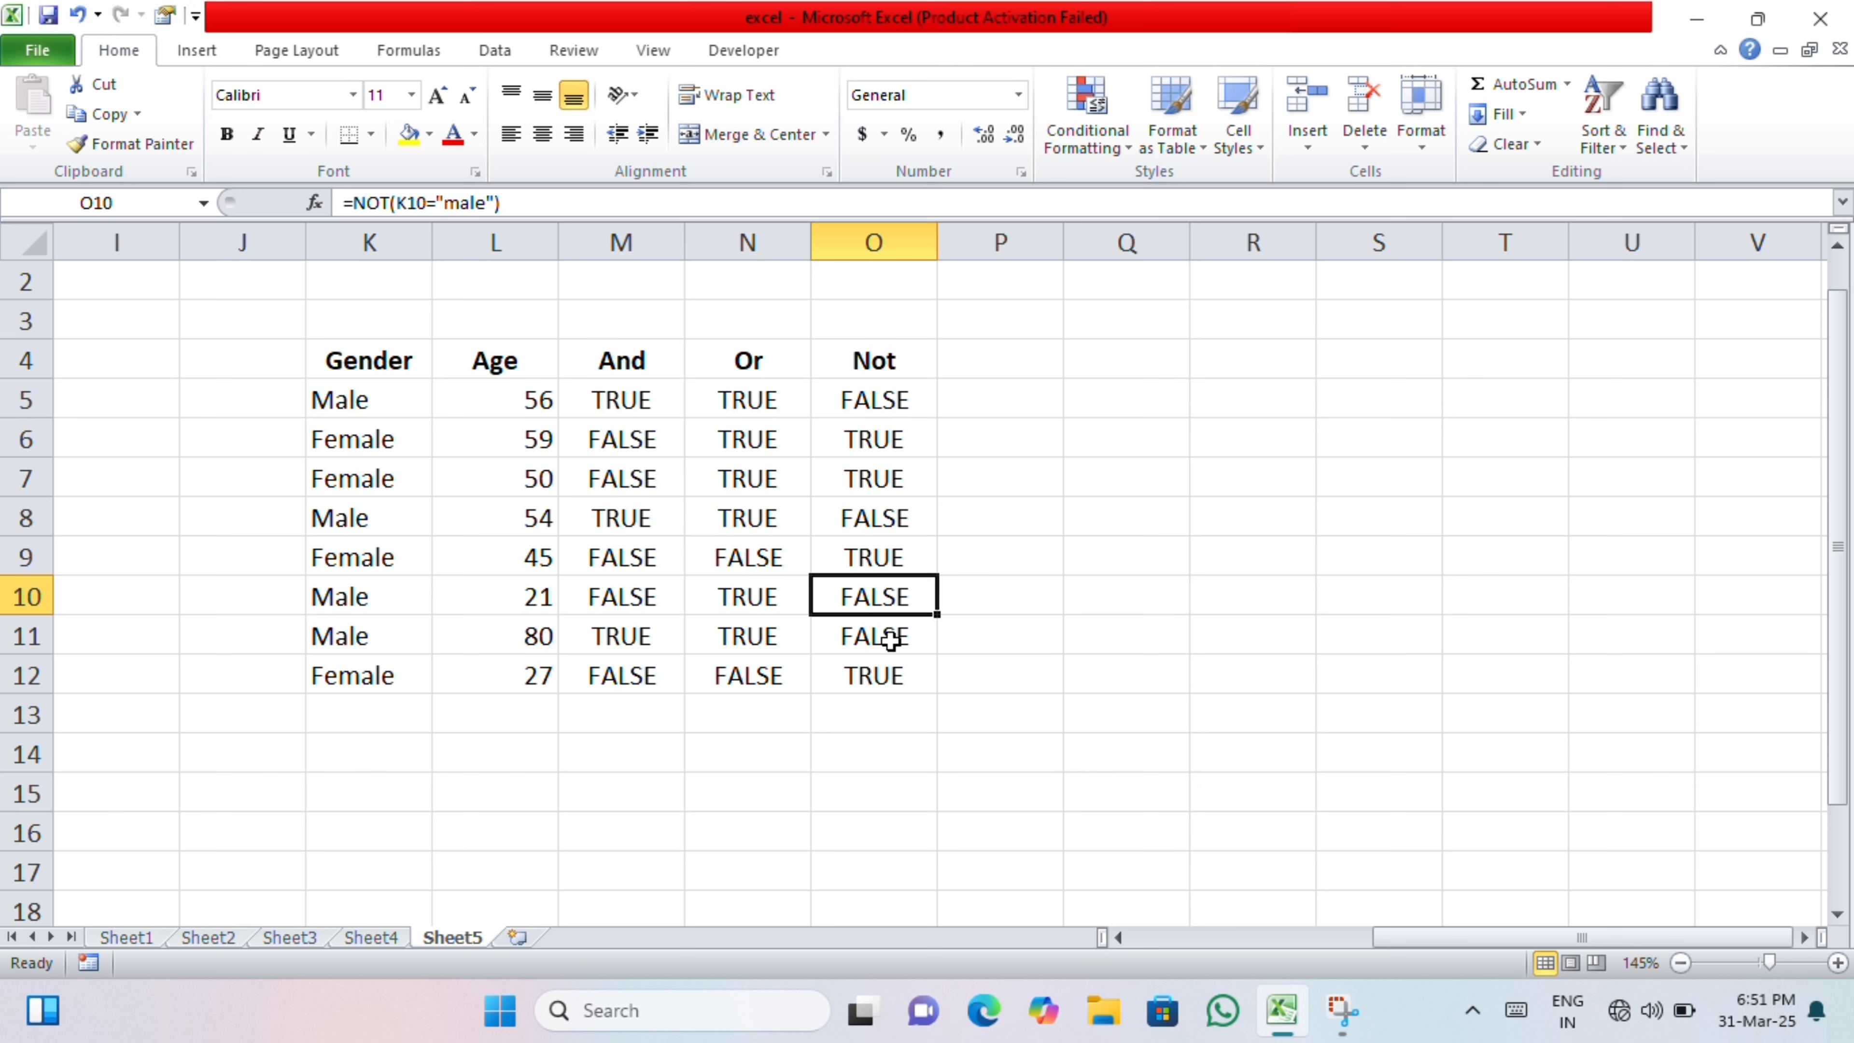
left_click(891, 687)
left_click(751, 429)
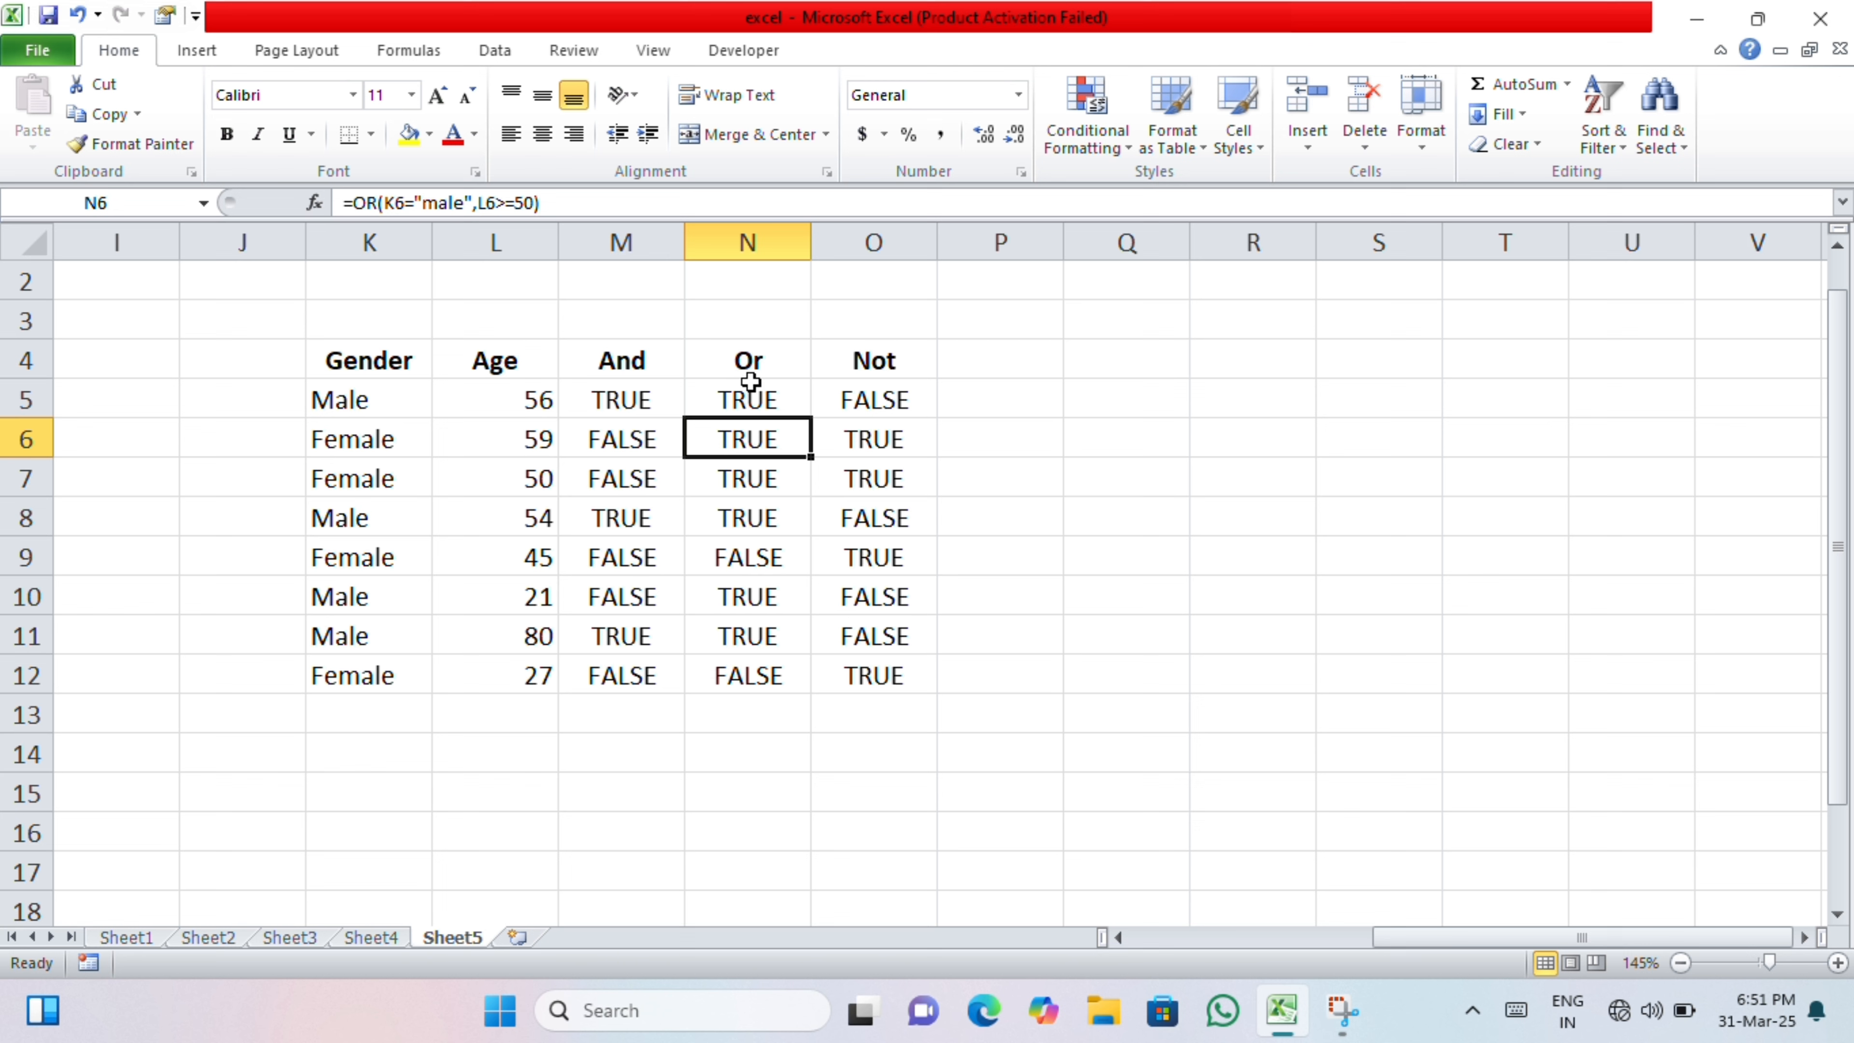
left_click(752, 394)
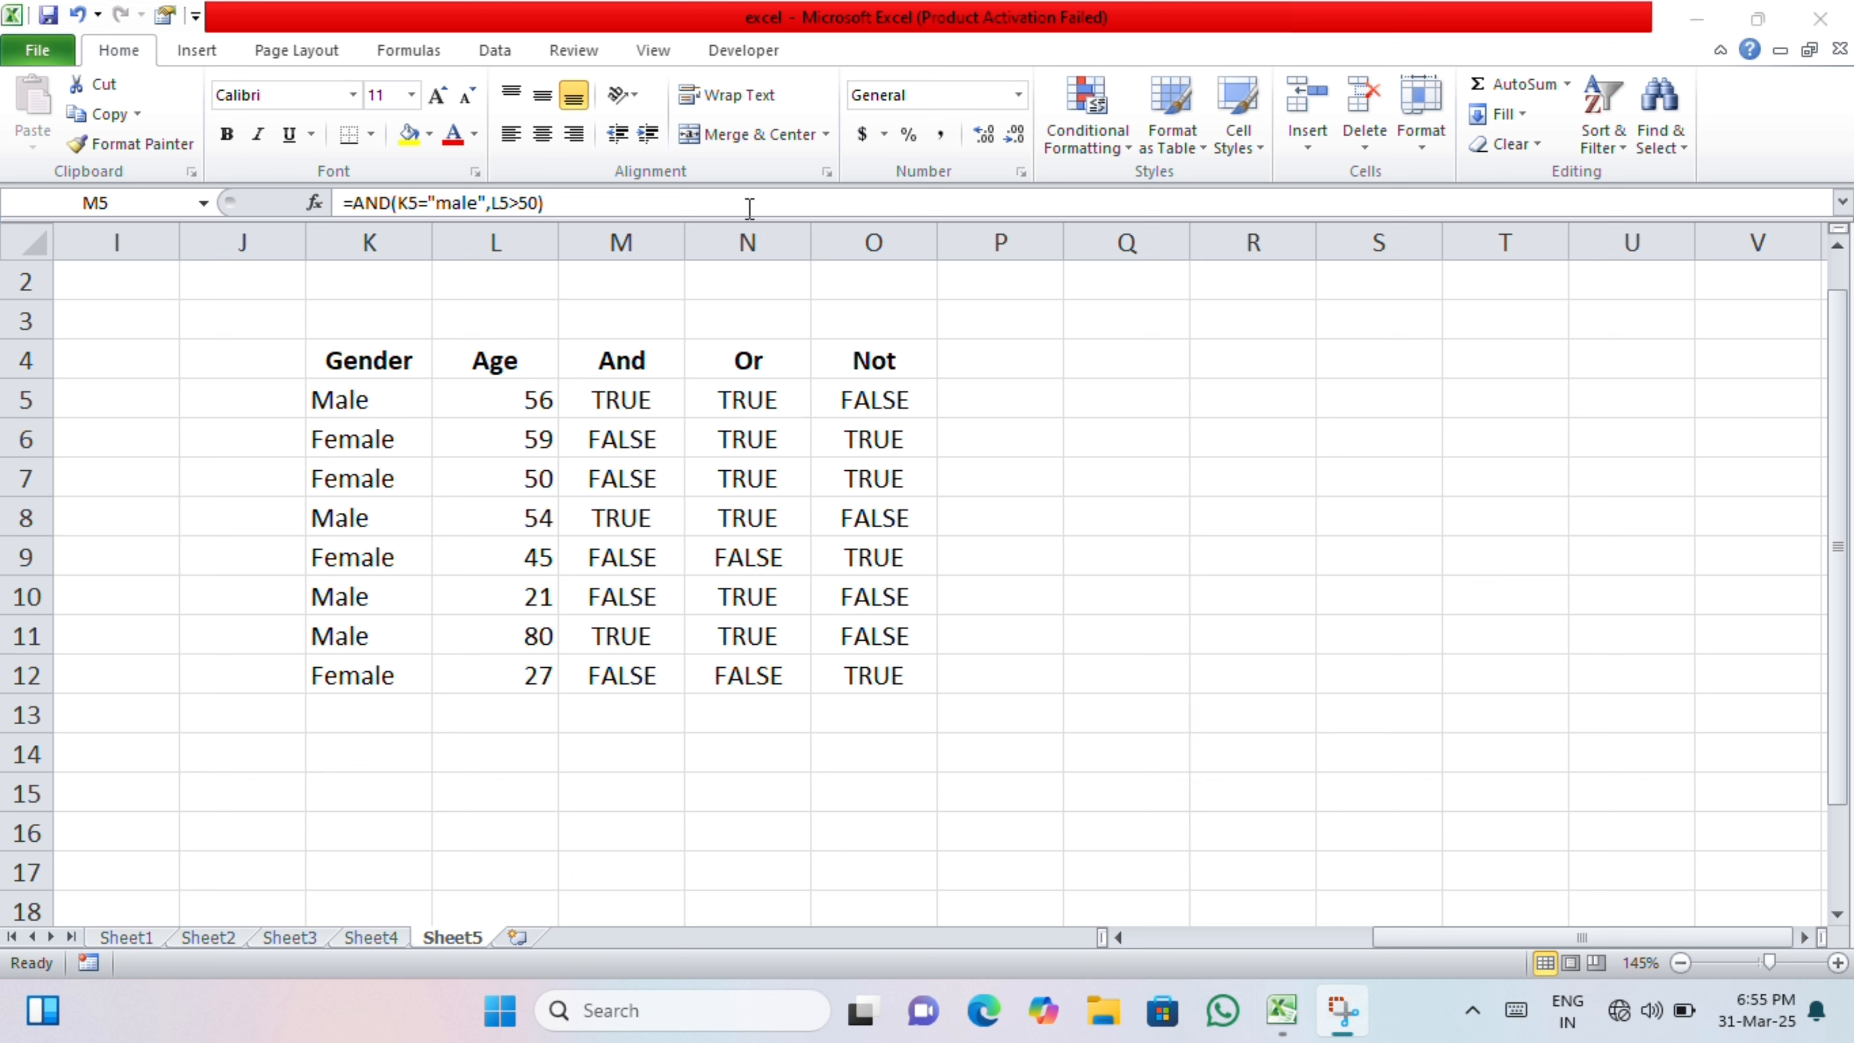
Step: Change the gender reference in M5's AND formula to K6, making it =AND(K6="male",L5>50)
left_click(619, 395)
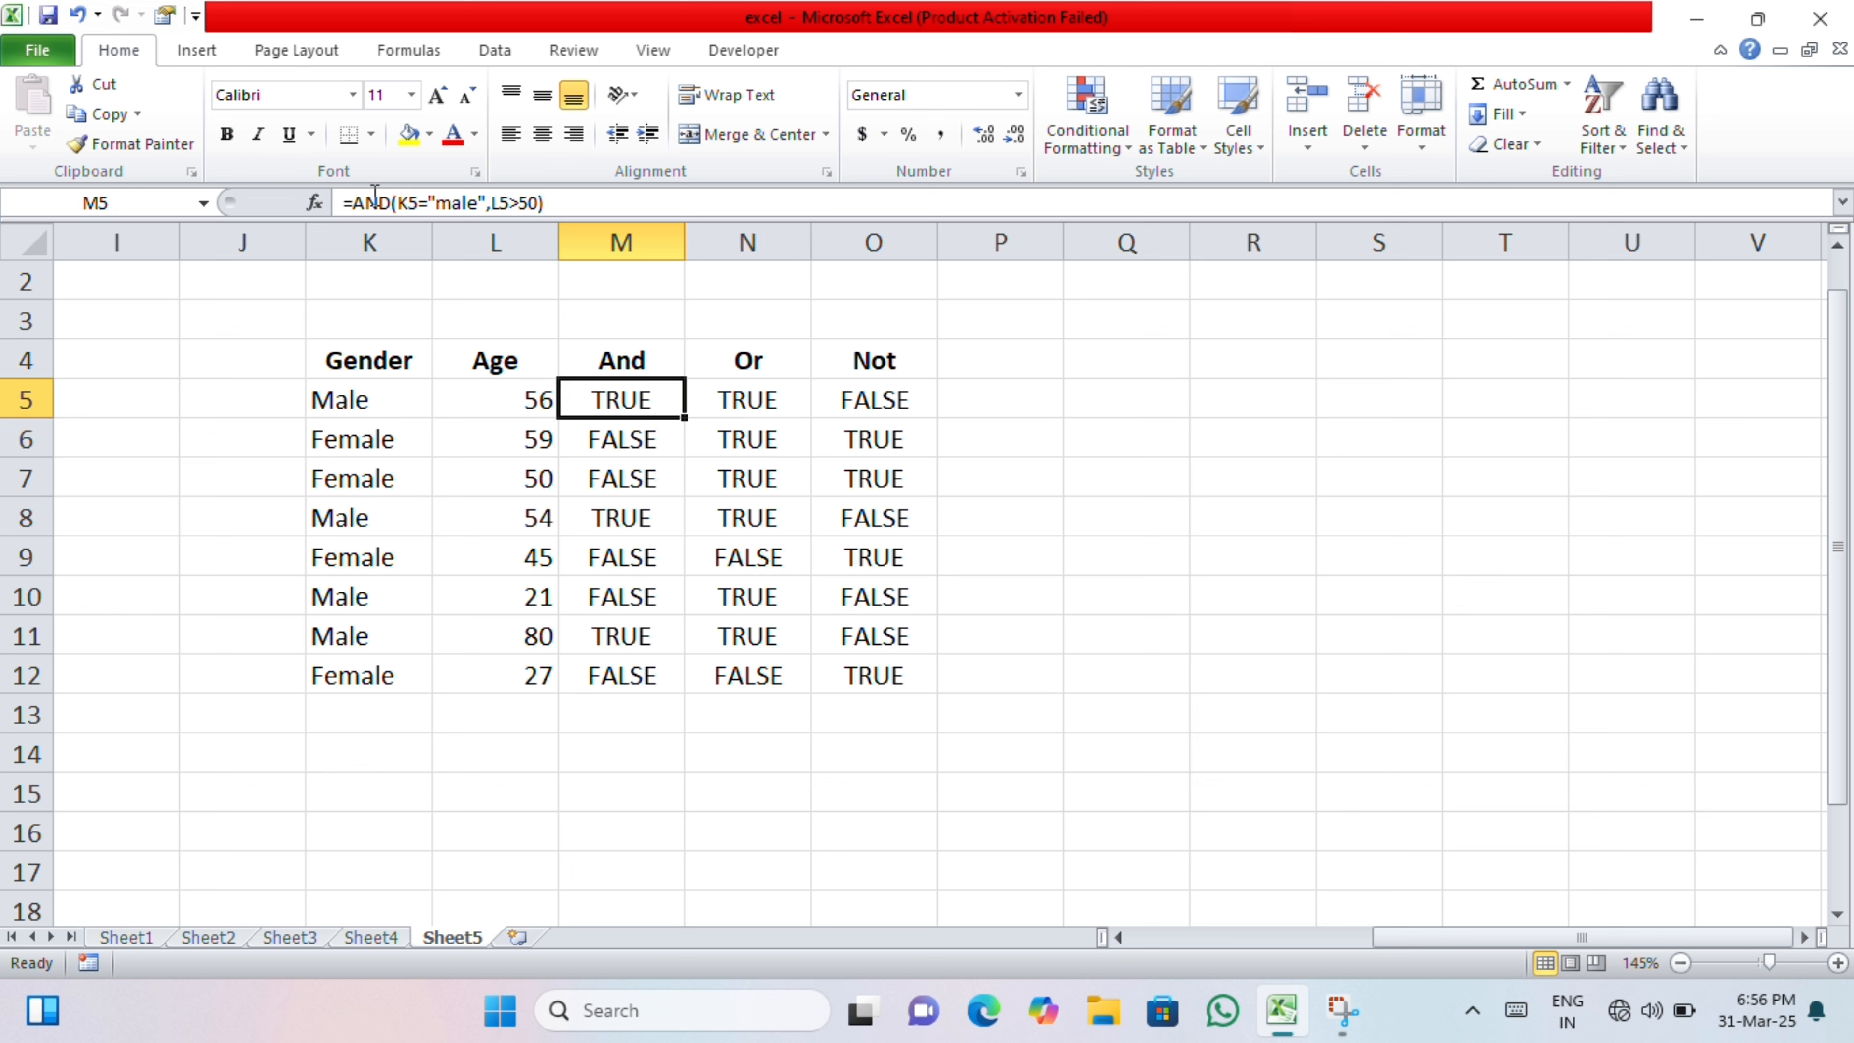
left_click(418, 203)
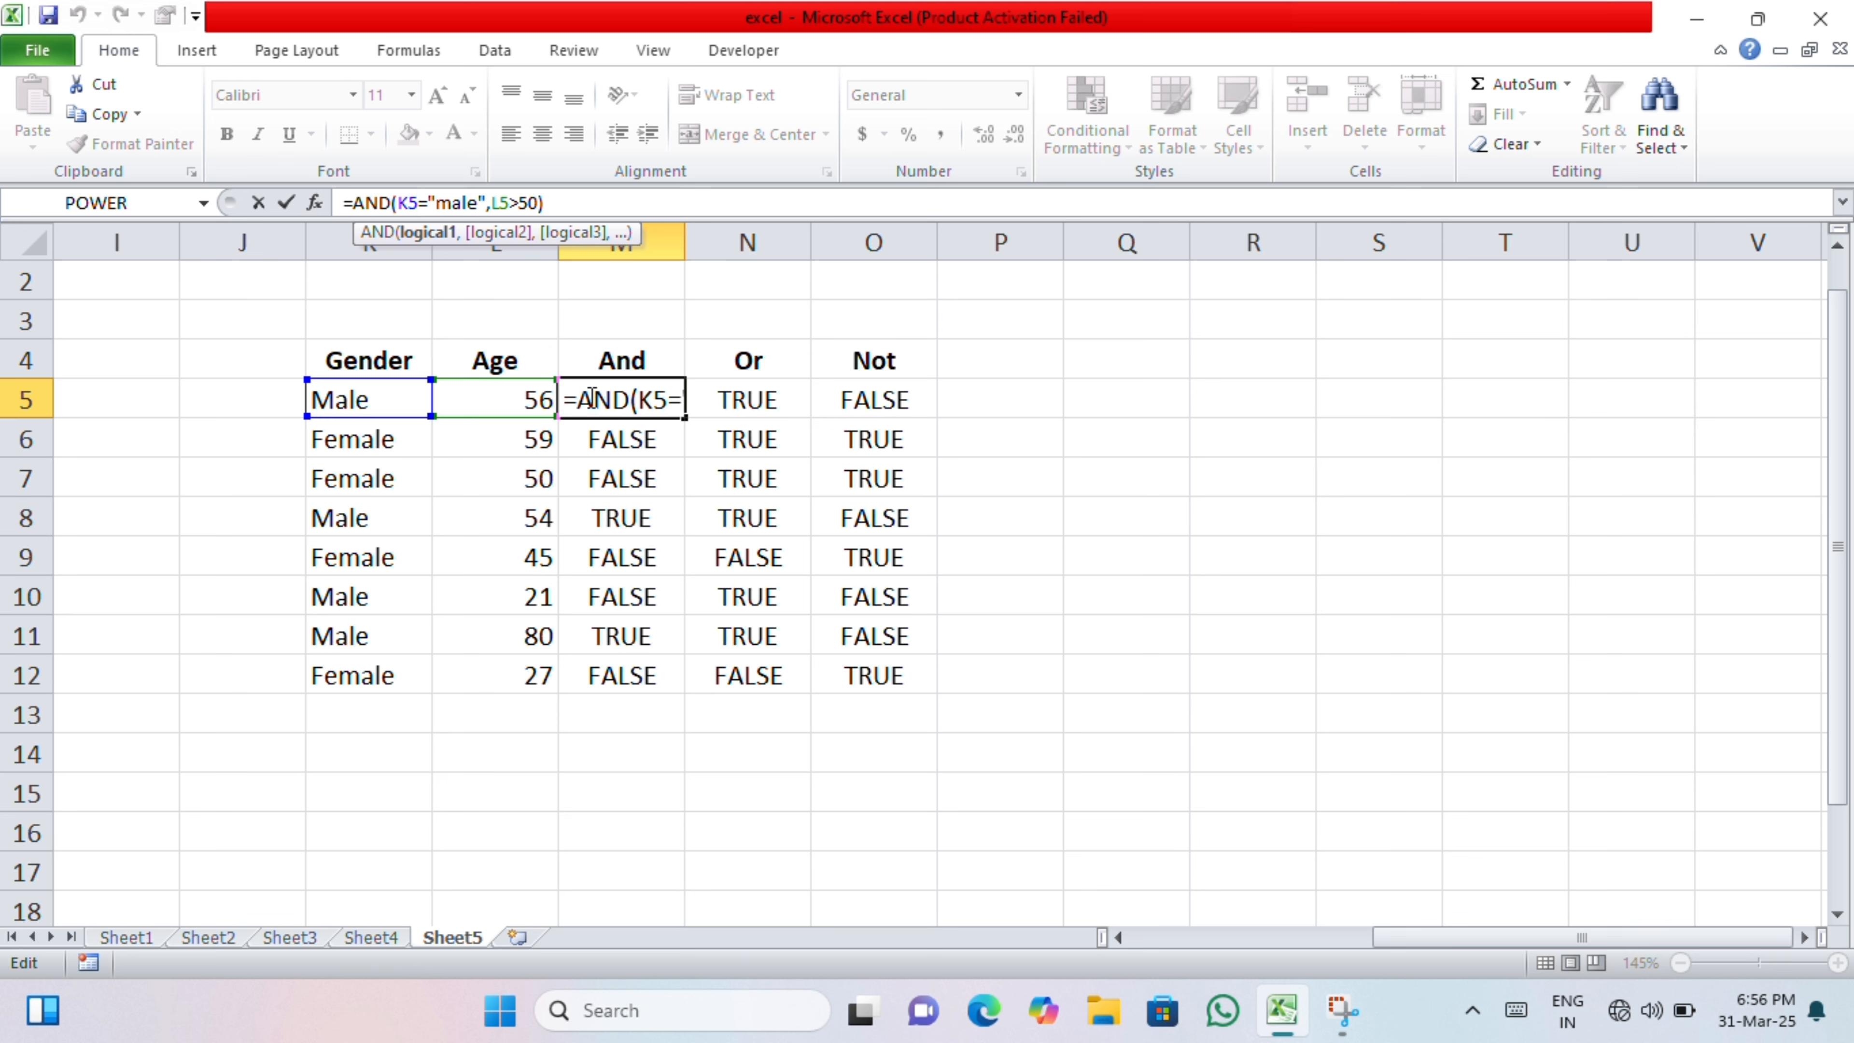
key("BackSpace")
key("BackSpace")
left_click(388, 437)
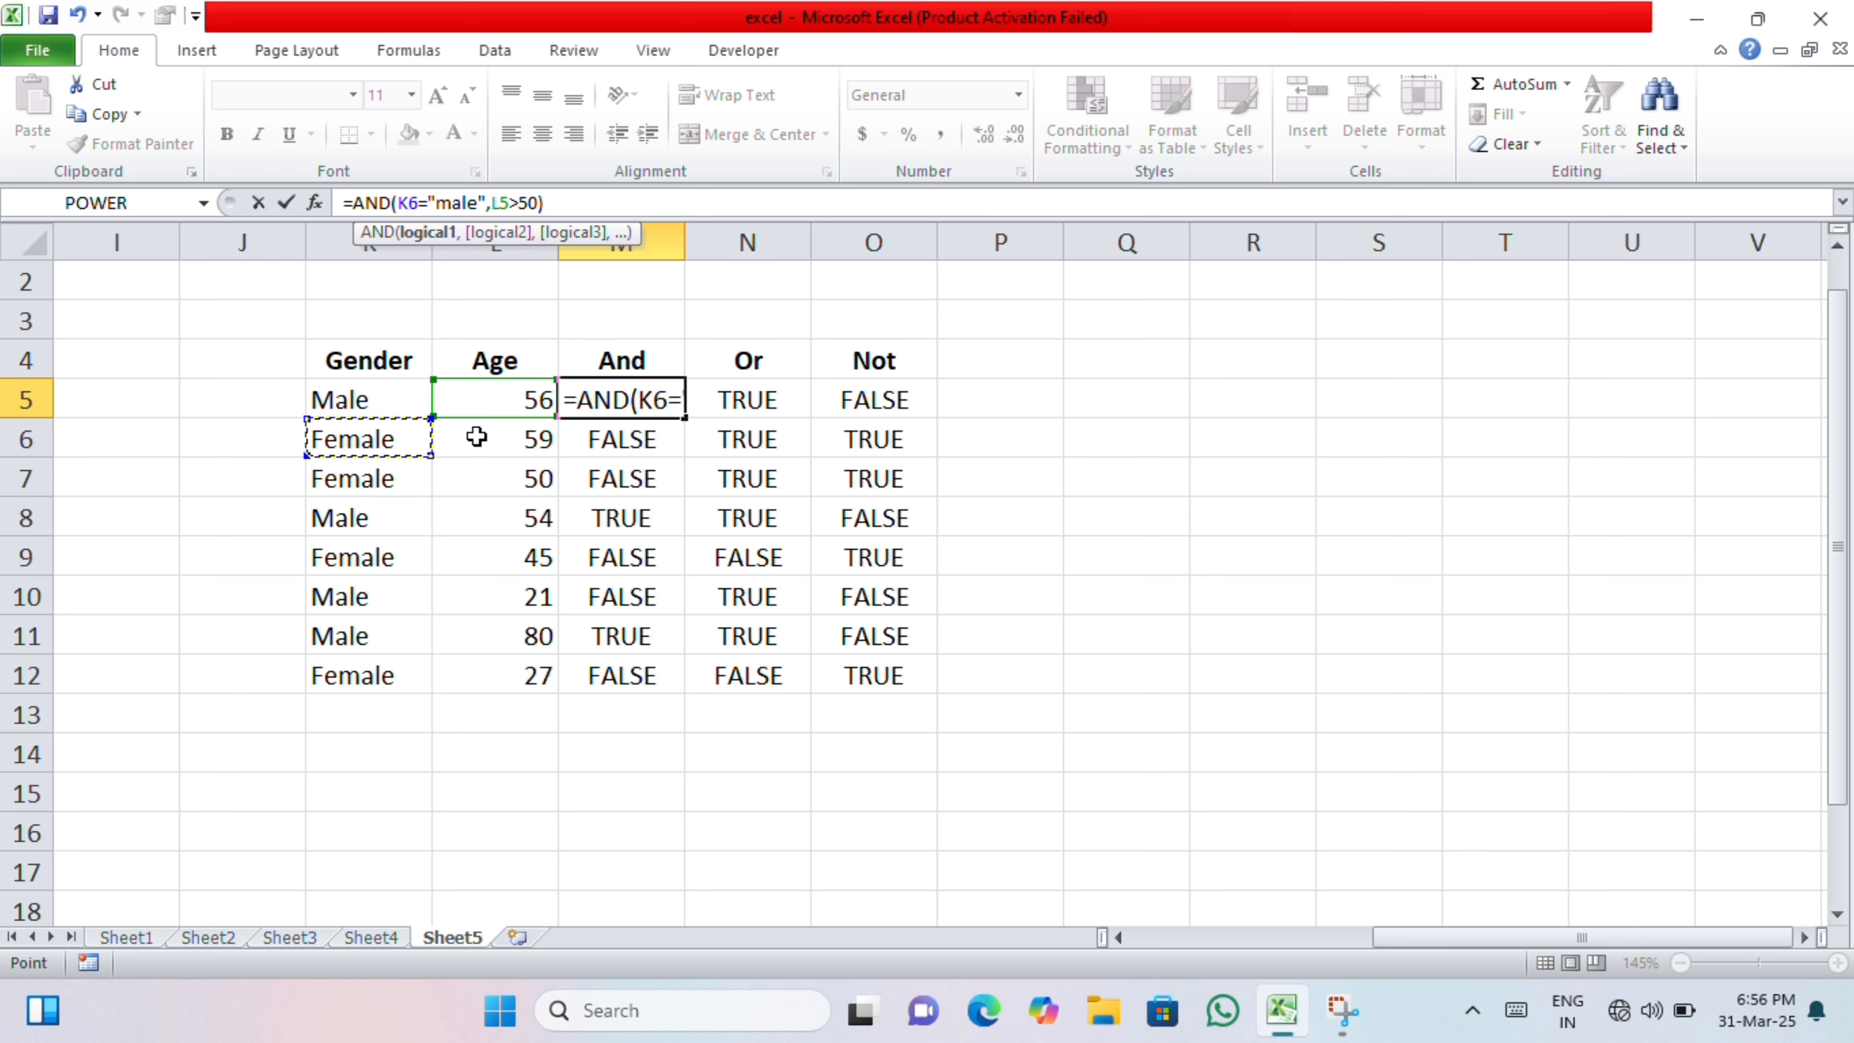
key("Return")
Step: Try filling the changed AND formula from M5 down through M12, and undo the fill
left_click(593, 407)
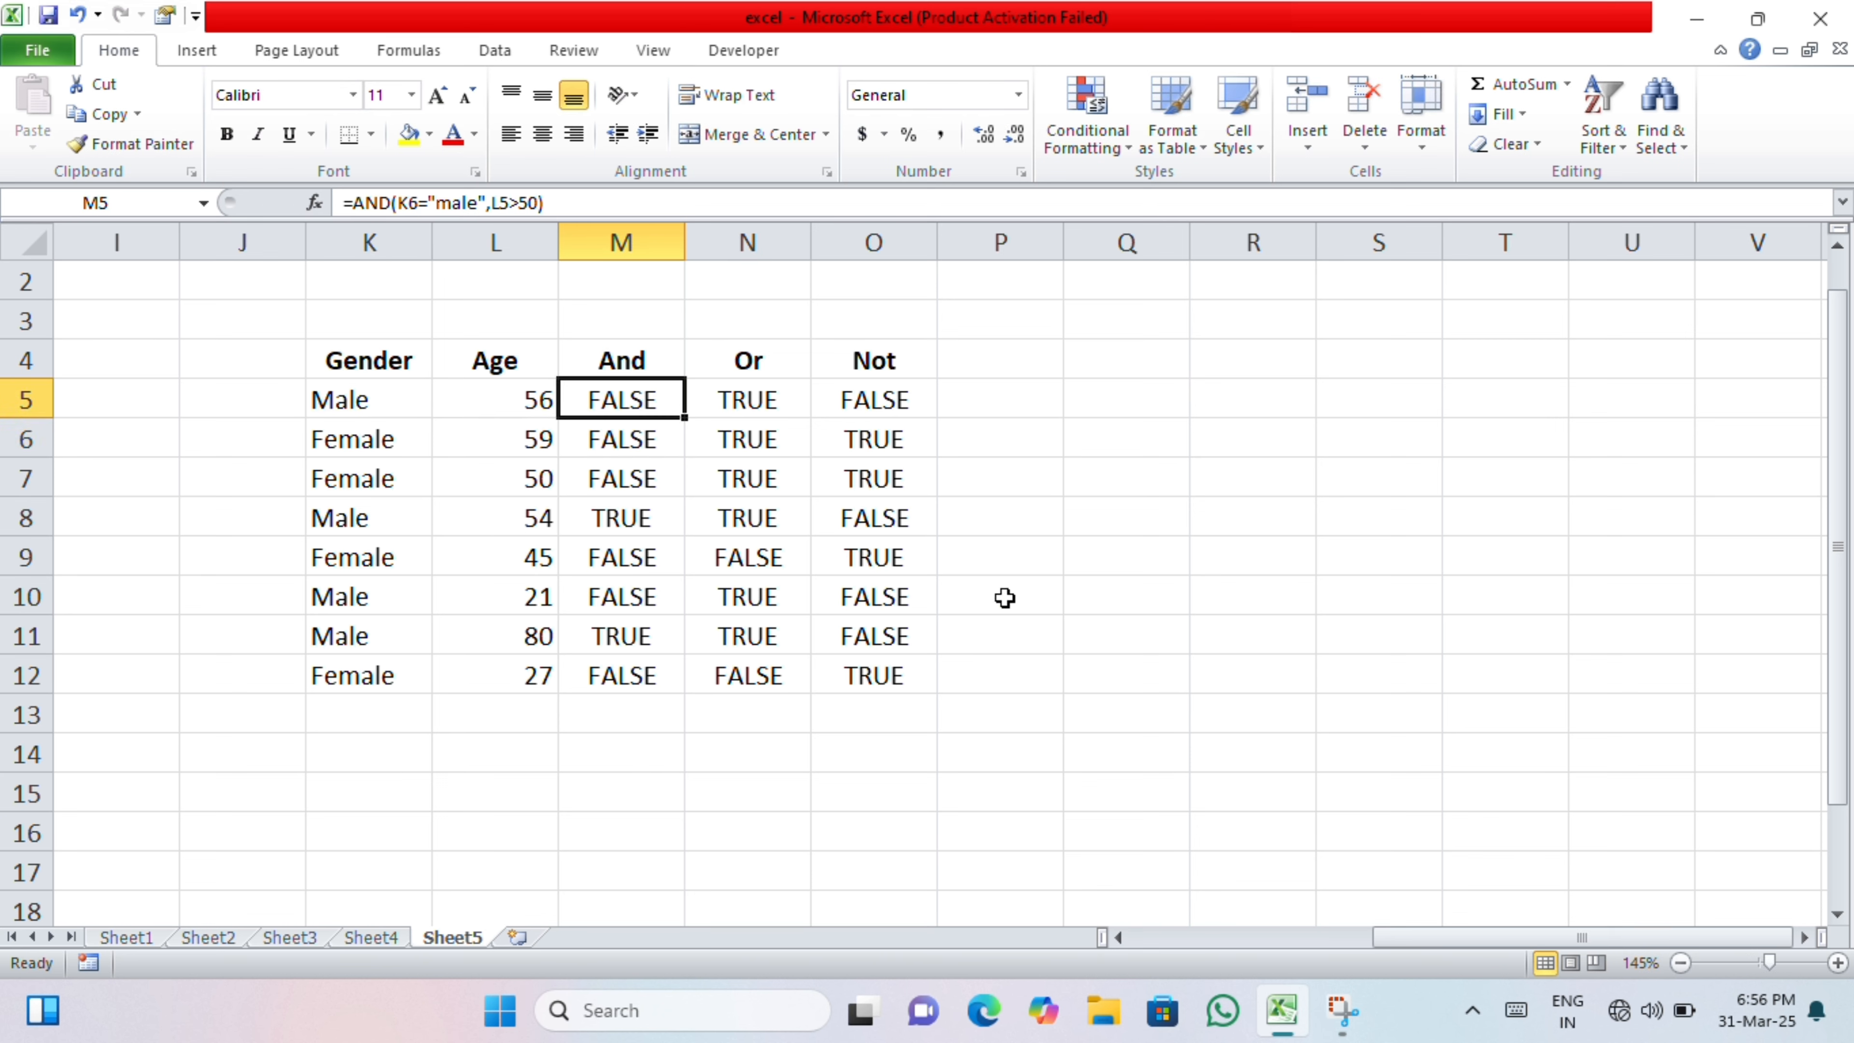
key("shift+Down")
key("shift+Down")
key("shift+Down")
key("shift+Down")
key("shift+Down")
key("shift+Down")
key("shift+Down")
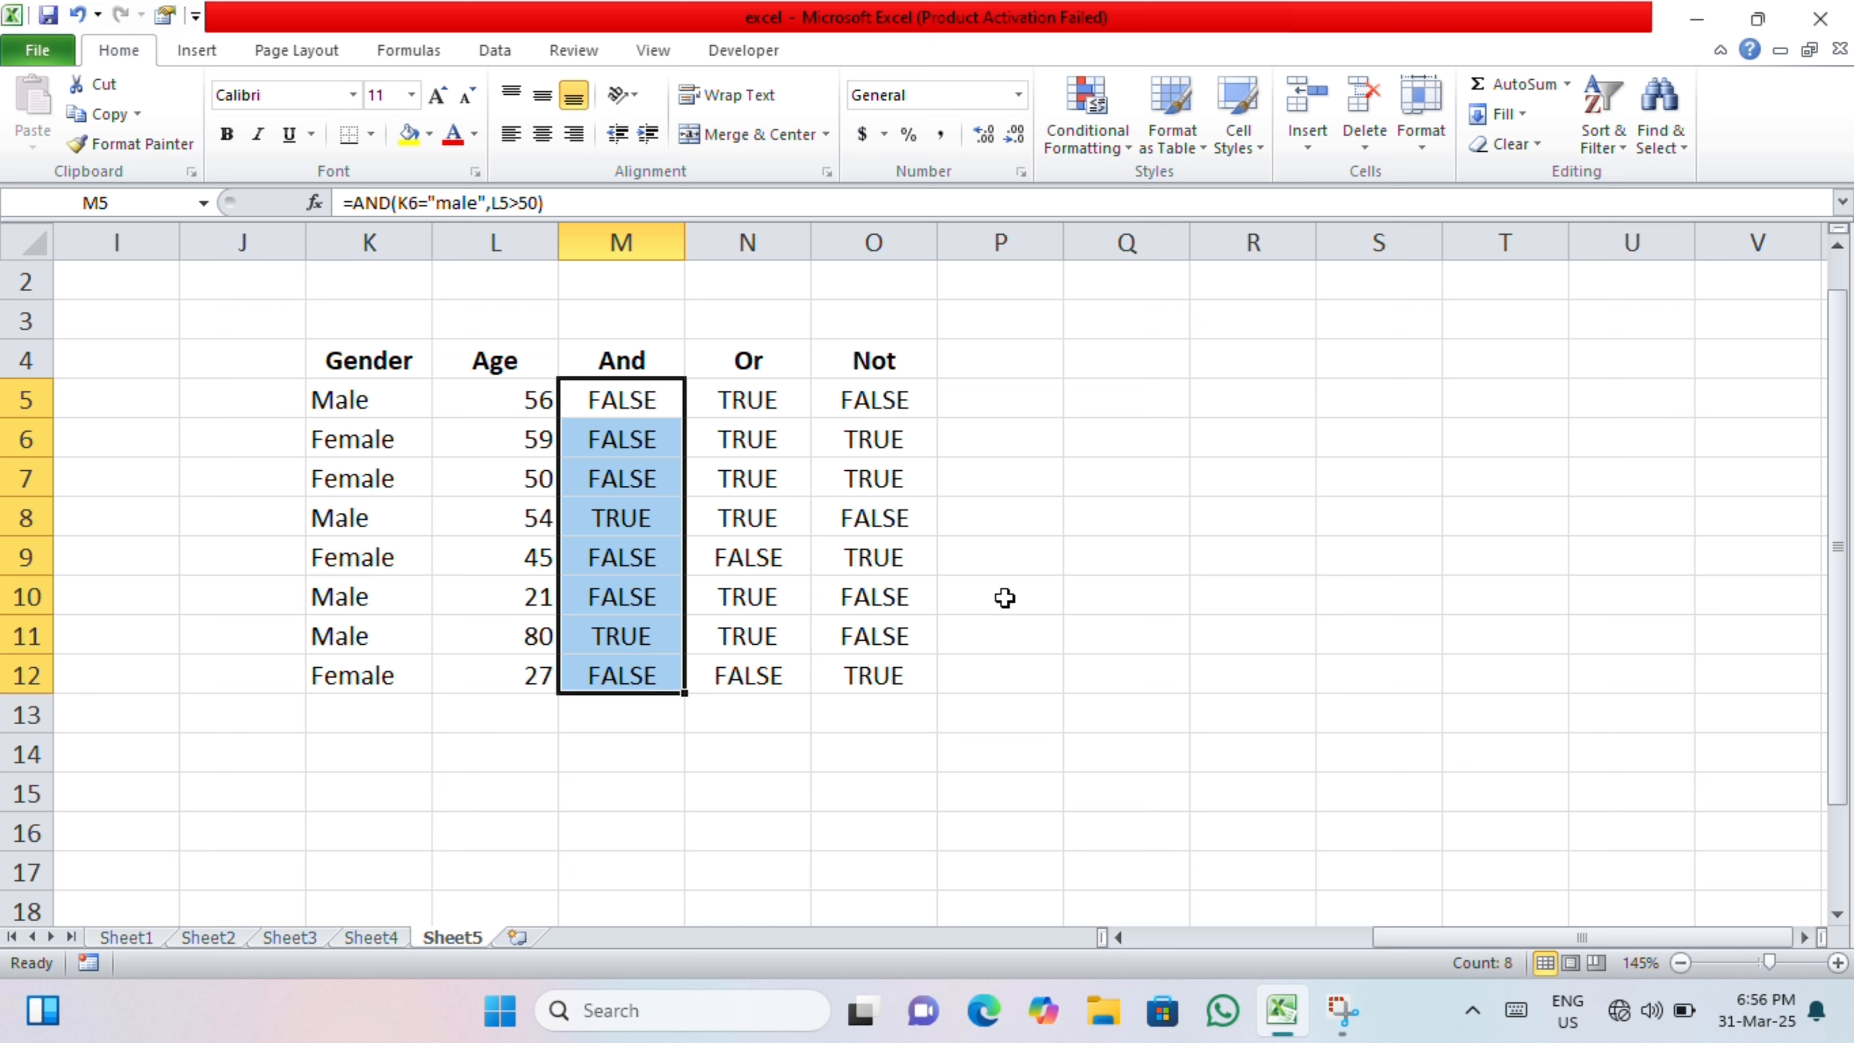
key("ctrl+d")
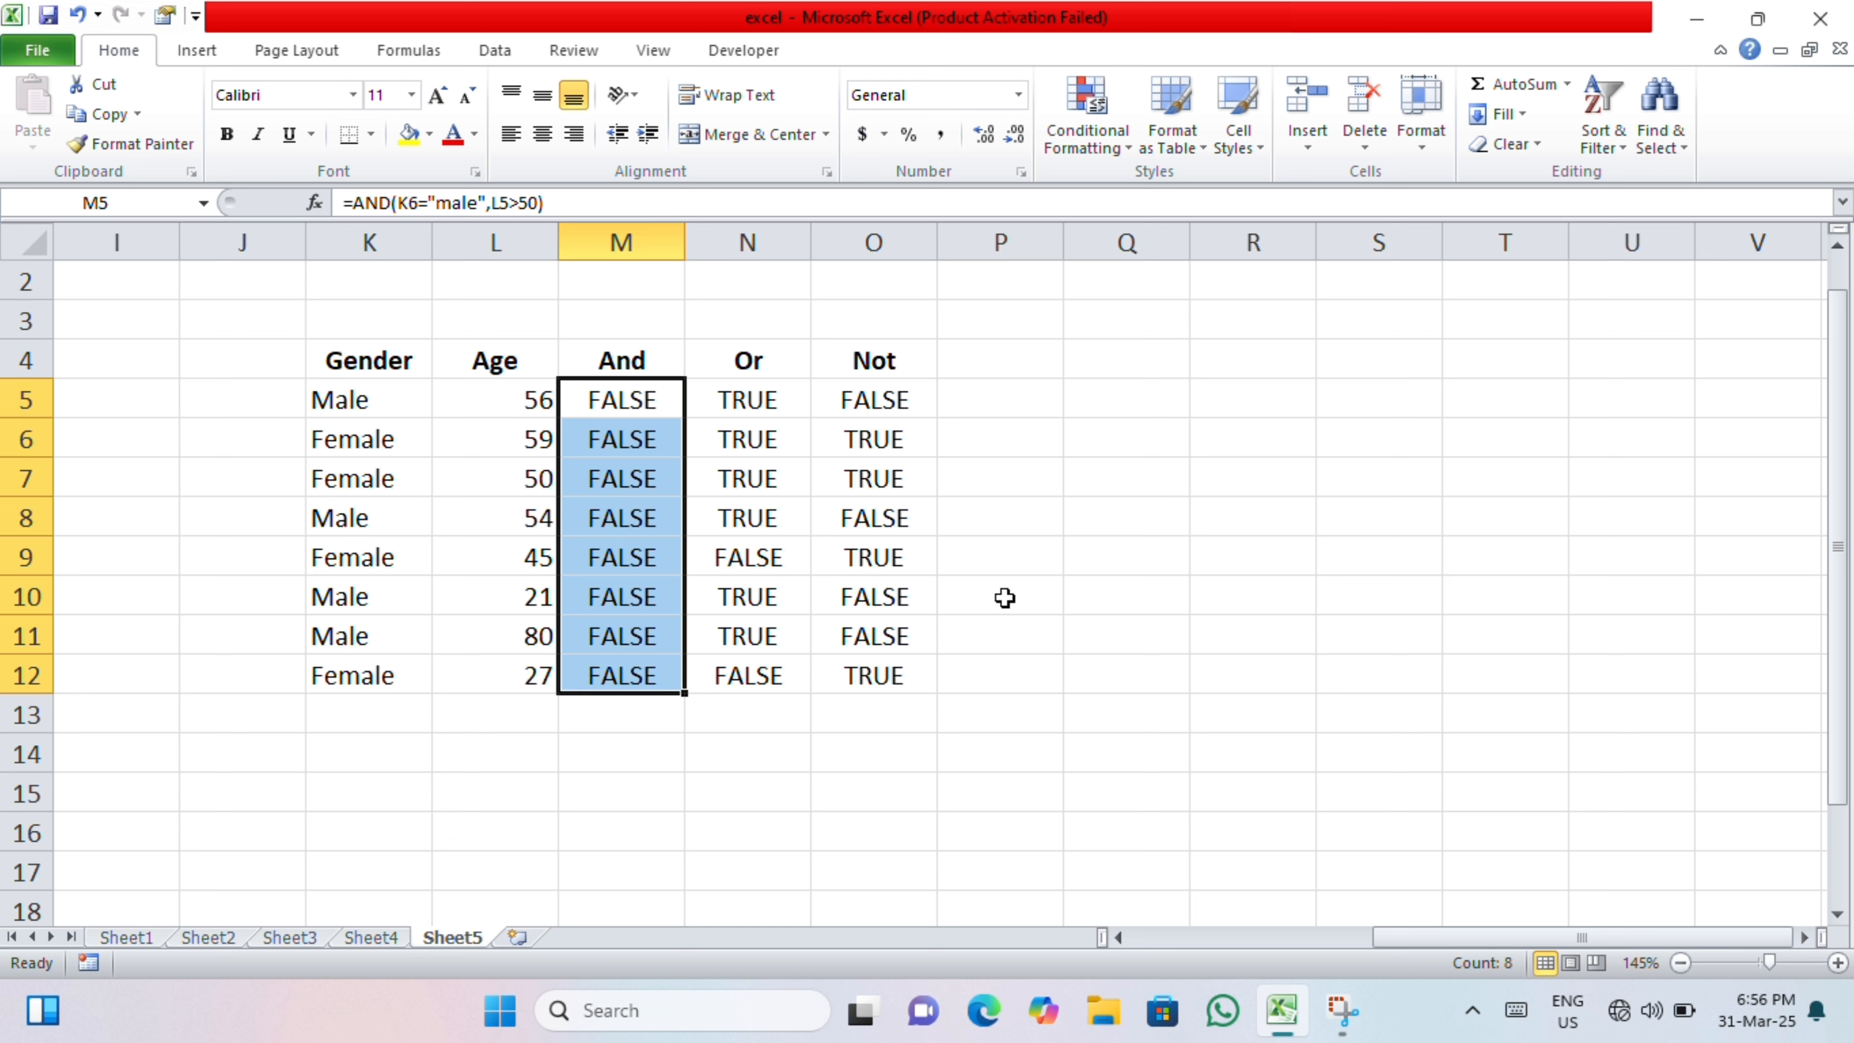
key("ctrl+z")
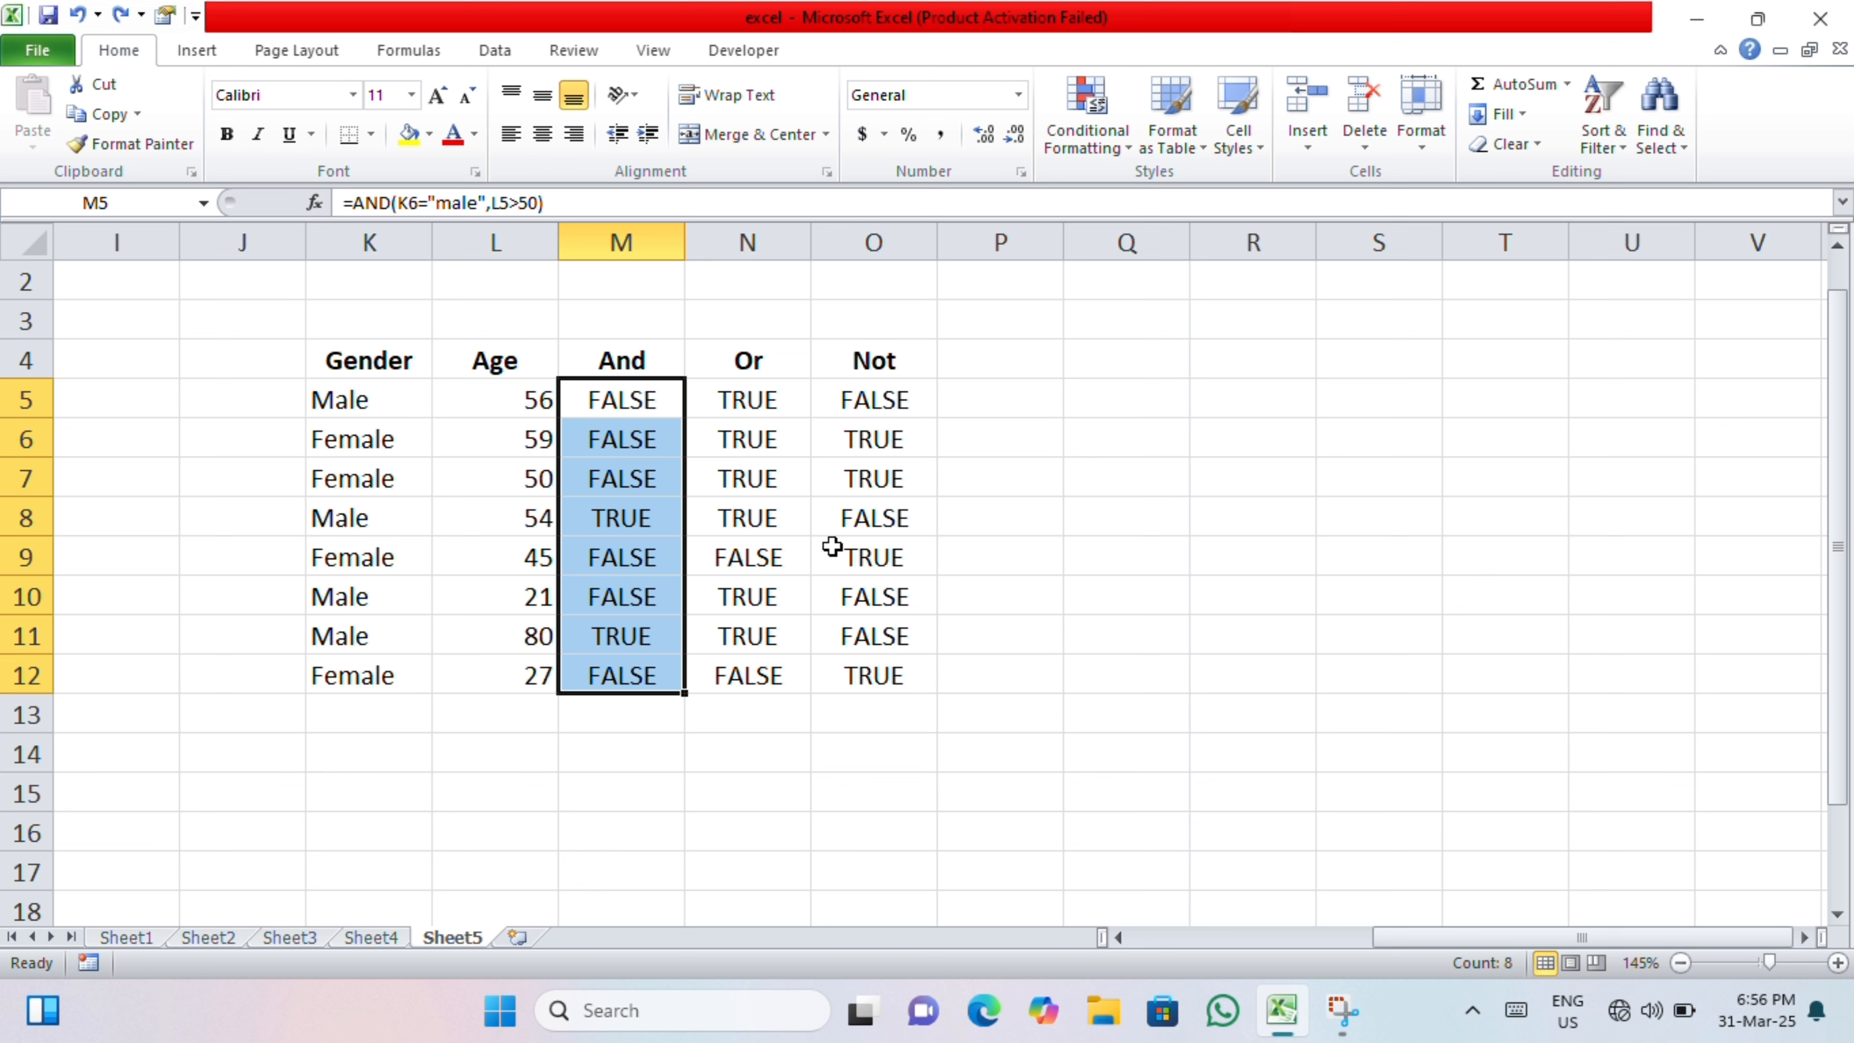
Step: Undo the K6 reference change and set M5's AND formula to =AND(K5="female",L5>50)
key("ctrl+z")
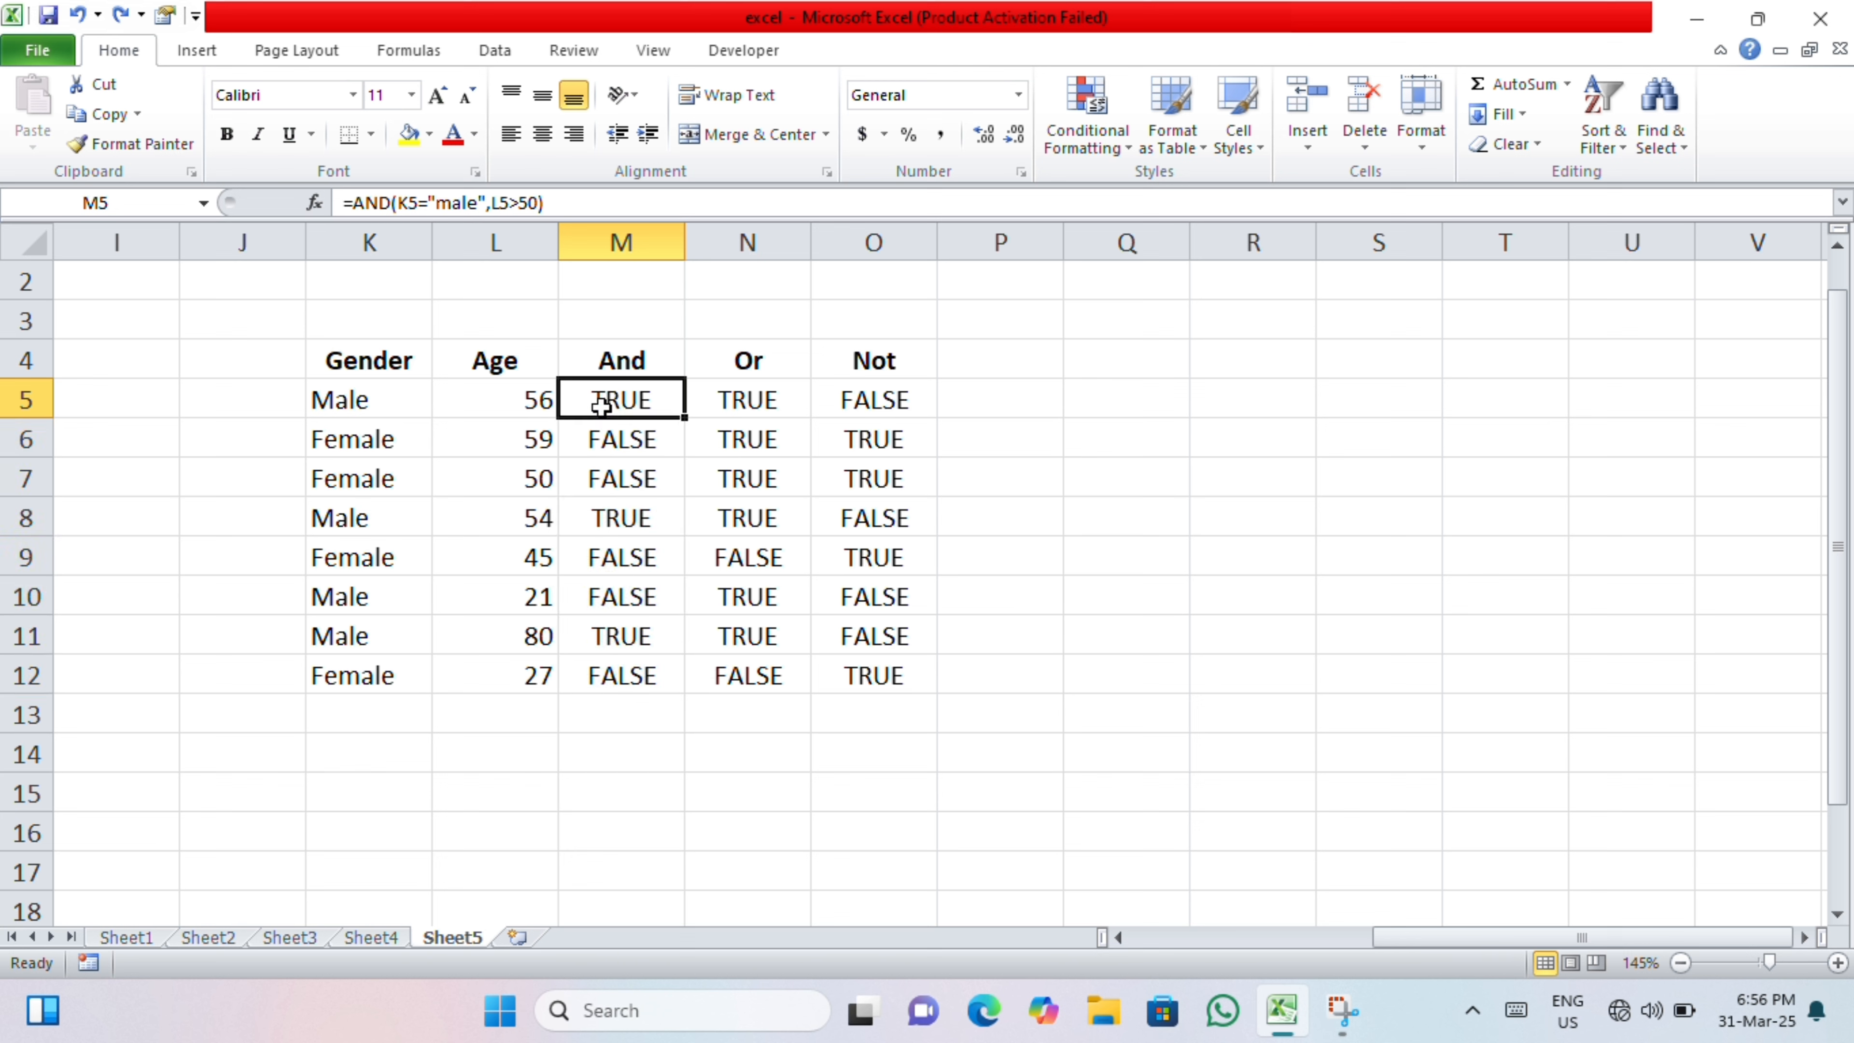
left_click(412, 203)
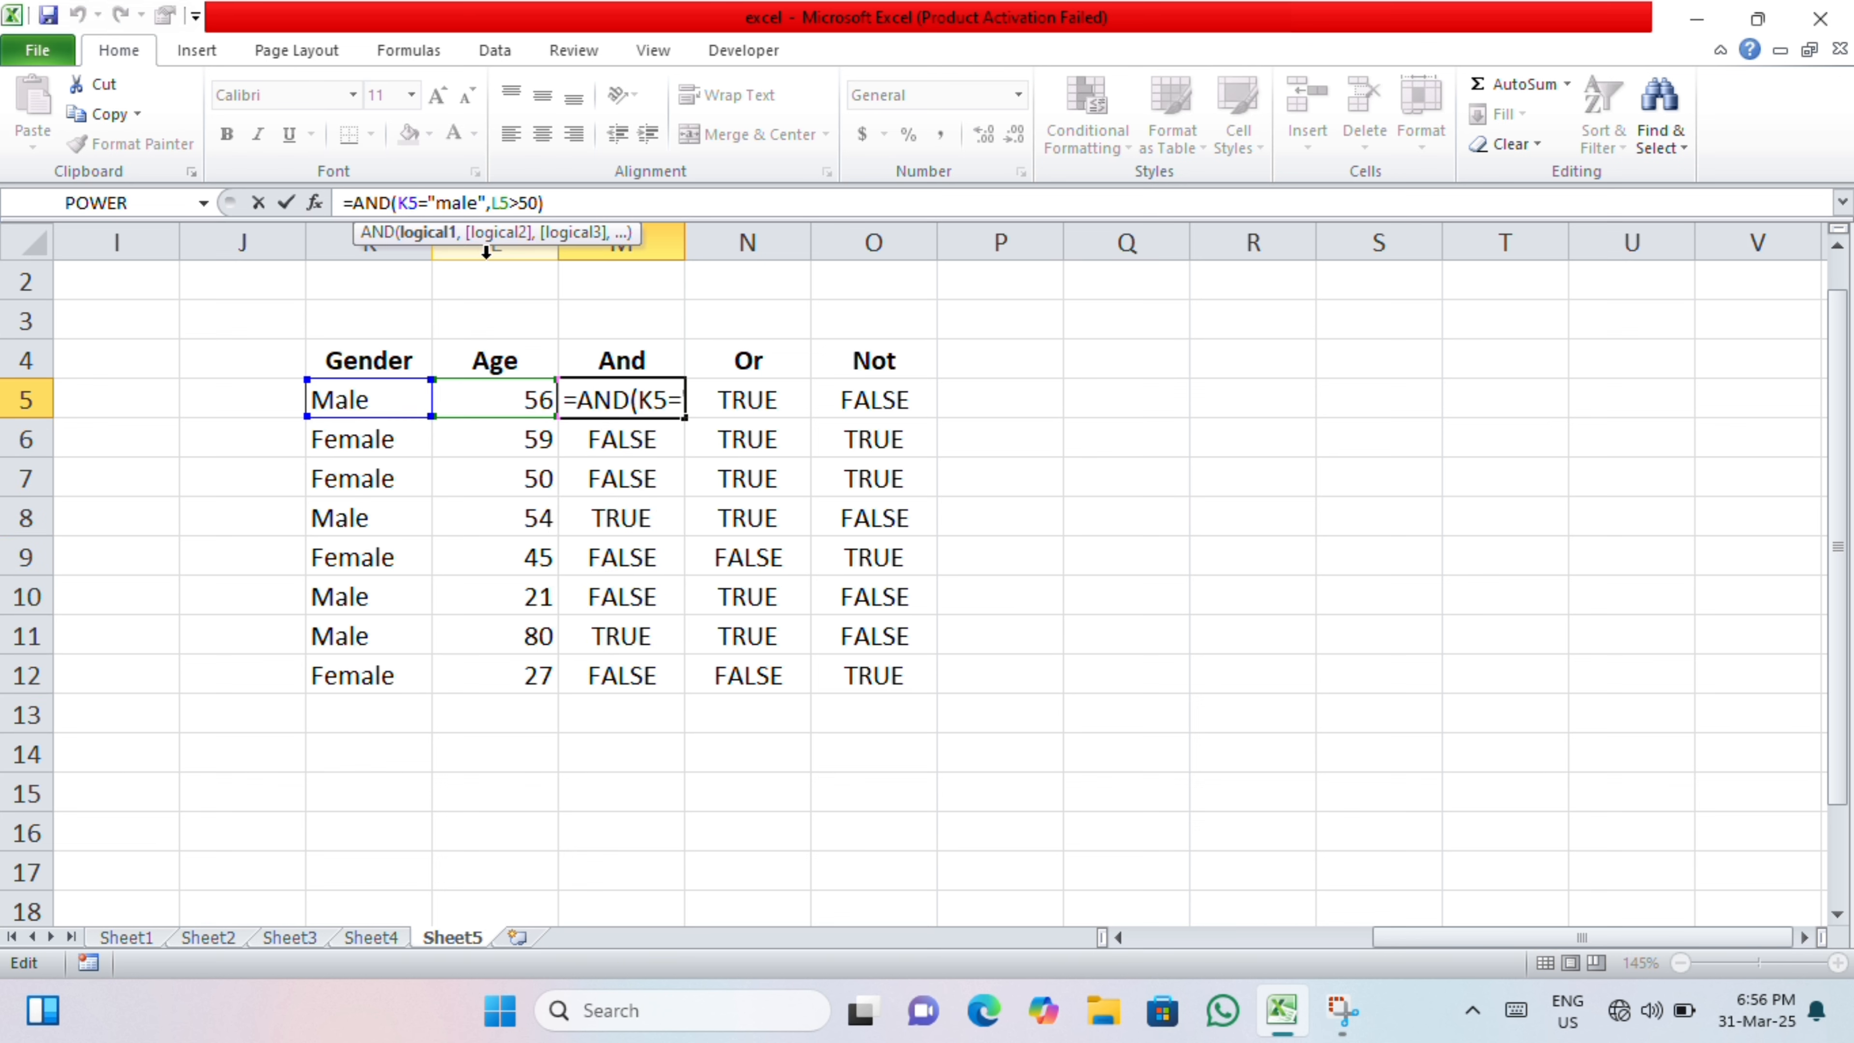
left_click(510, 203)
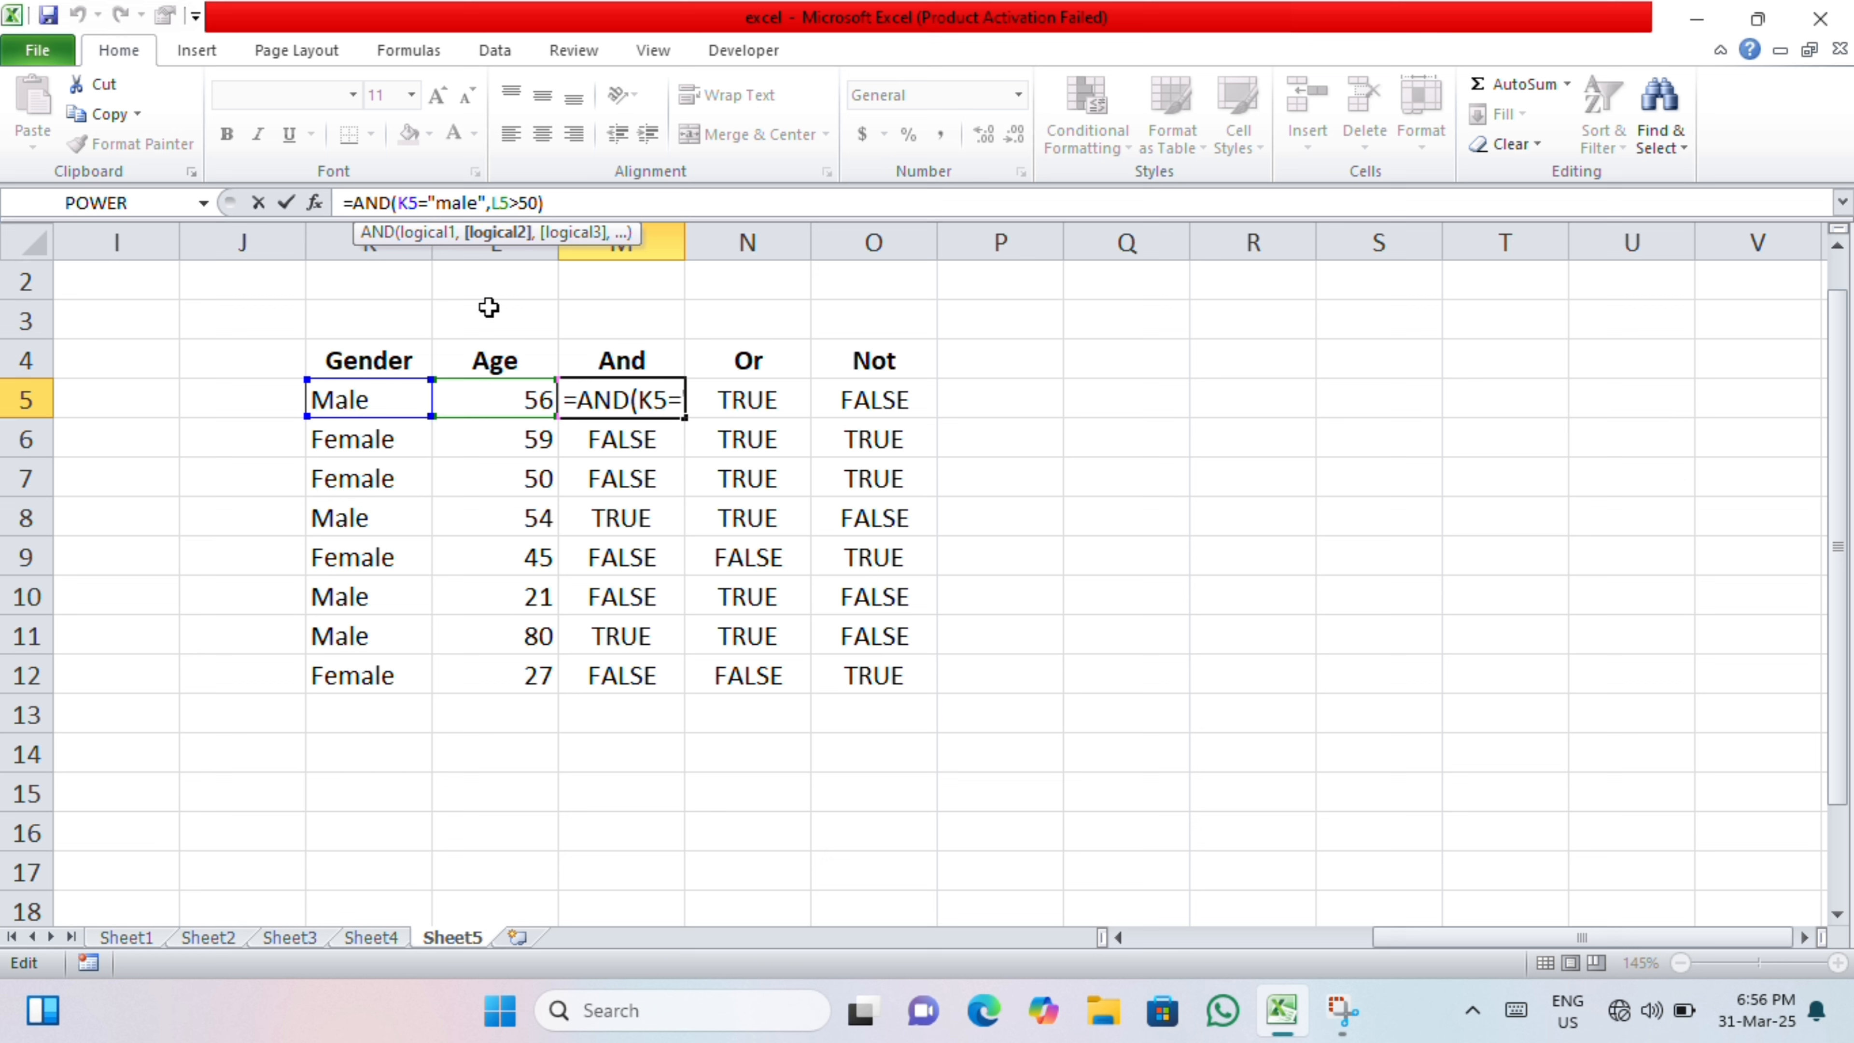
key("Left")
key("Left")
key("Left")
key("Left")
key("Left")
key("Left")
key("Left")
key("Left")
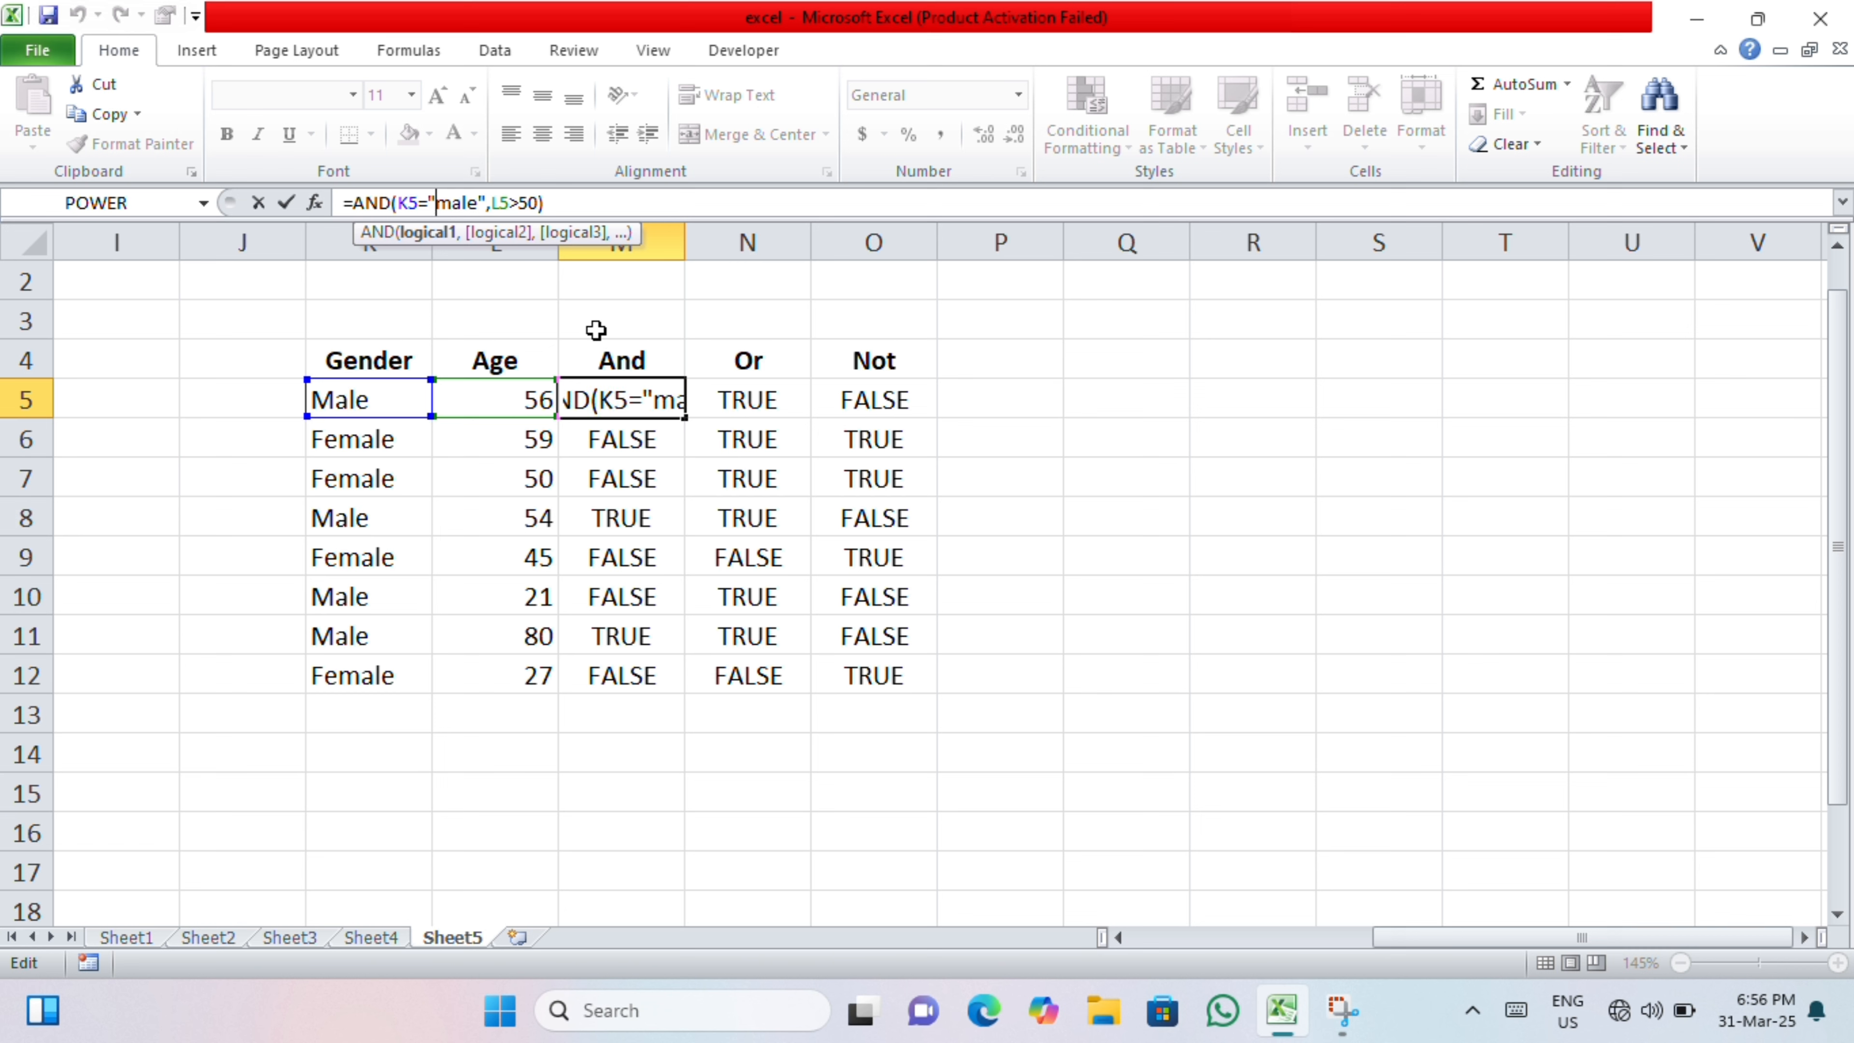
type("fe")
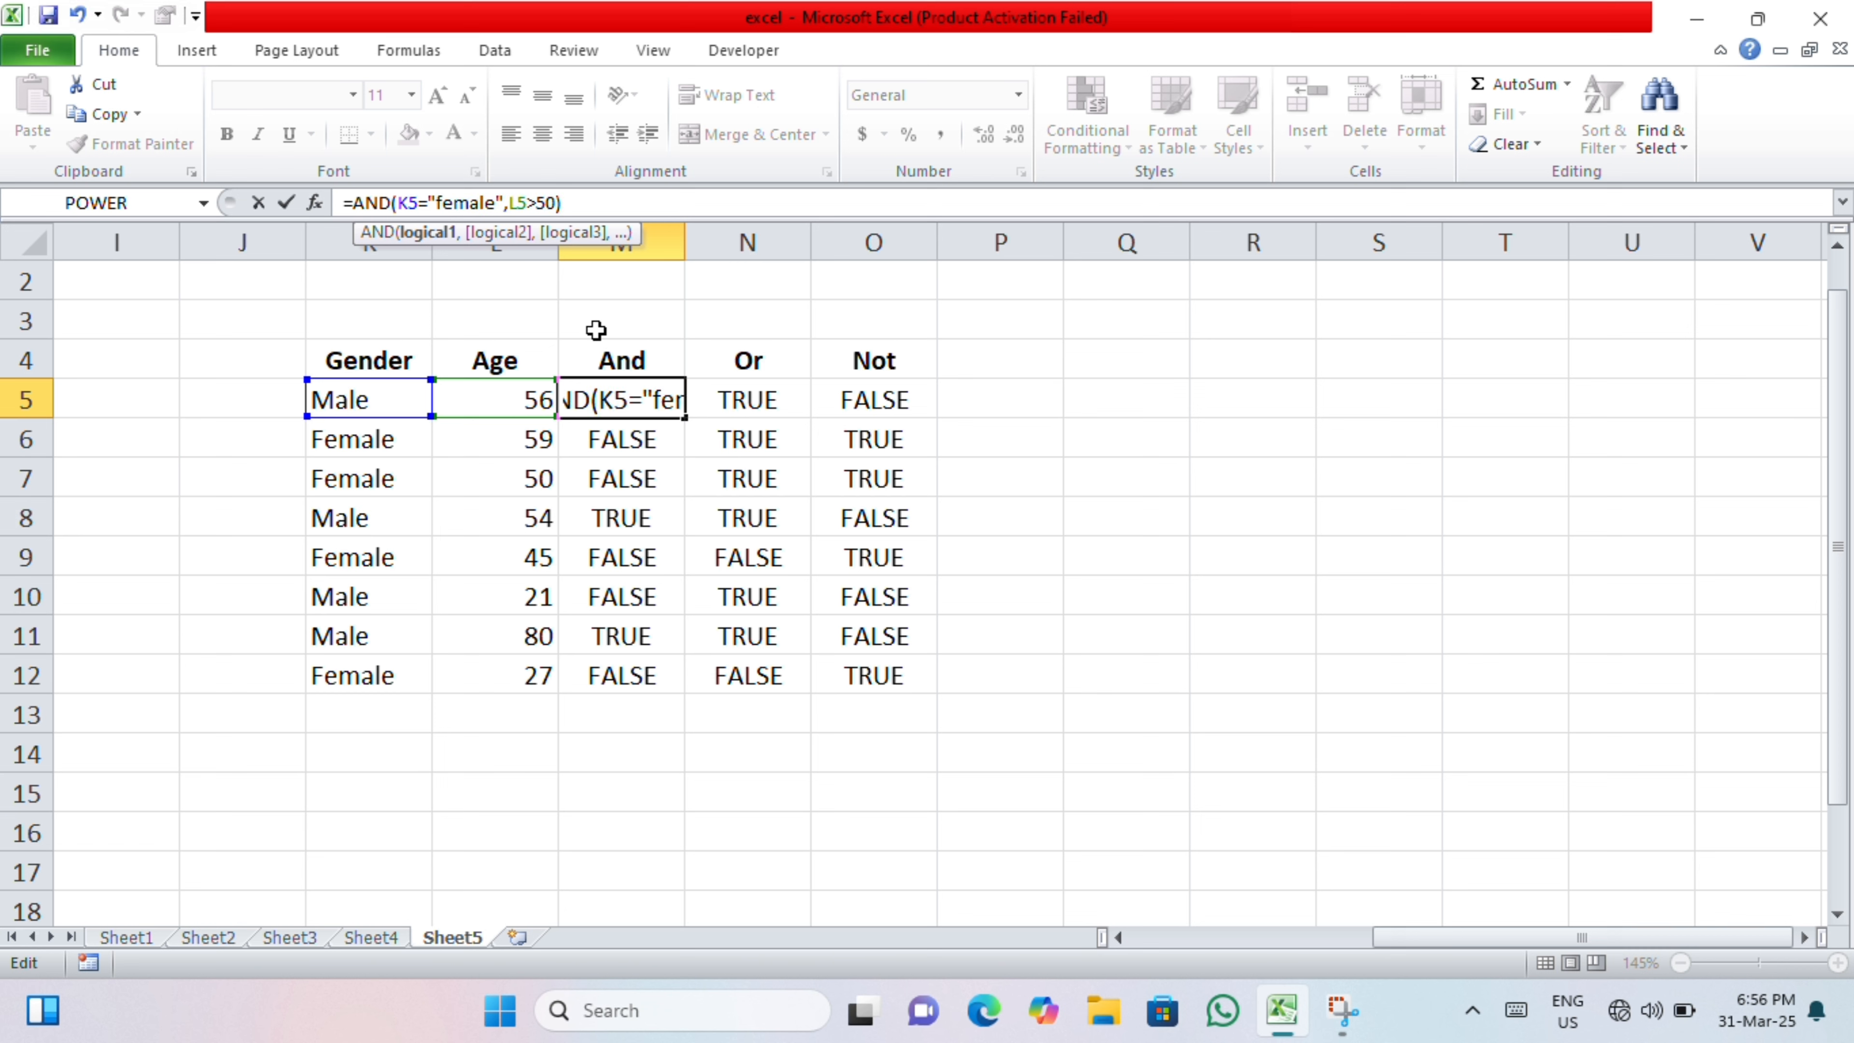
key("ctrl+Return")
Step: Fill the "female" AND formula from M5 down through M12
key("shift+Down")
key("shift+Down")
key("shift+Down")
key("shift+Down")
key("shift+Down")
key("shift+Down")
key("shift+Down")
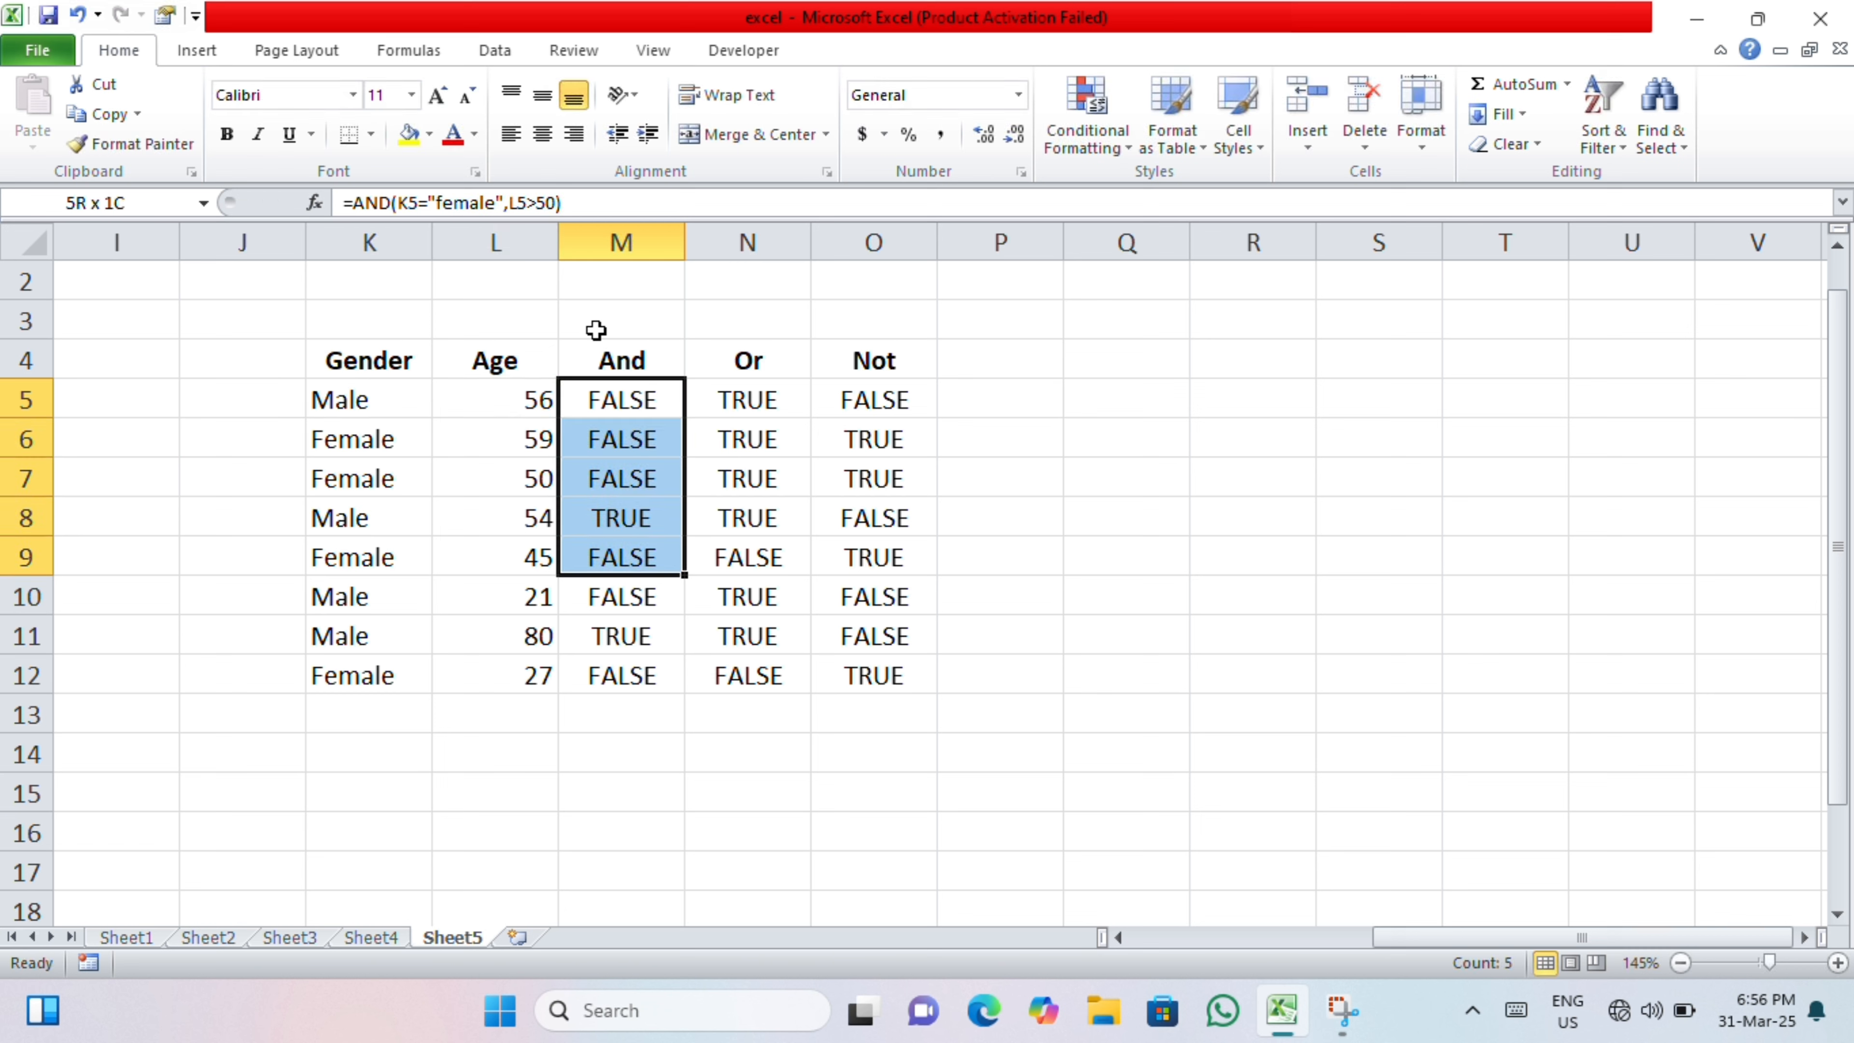
key("ctrl+d")
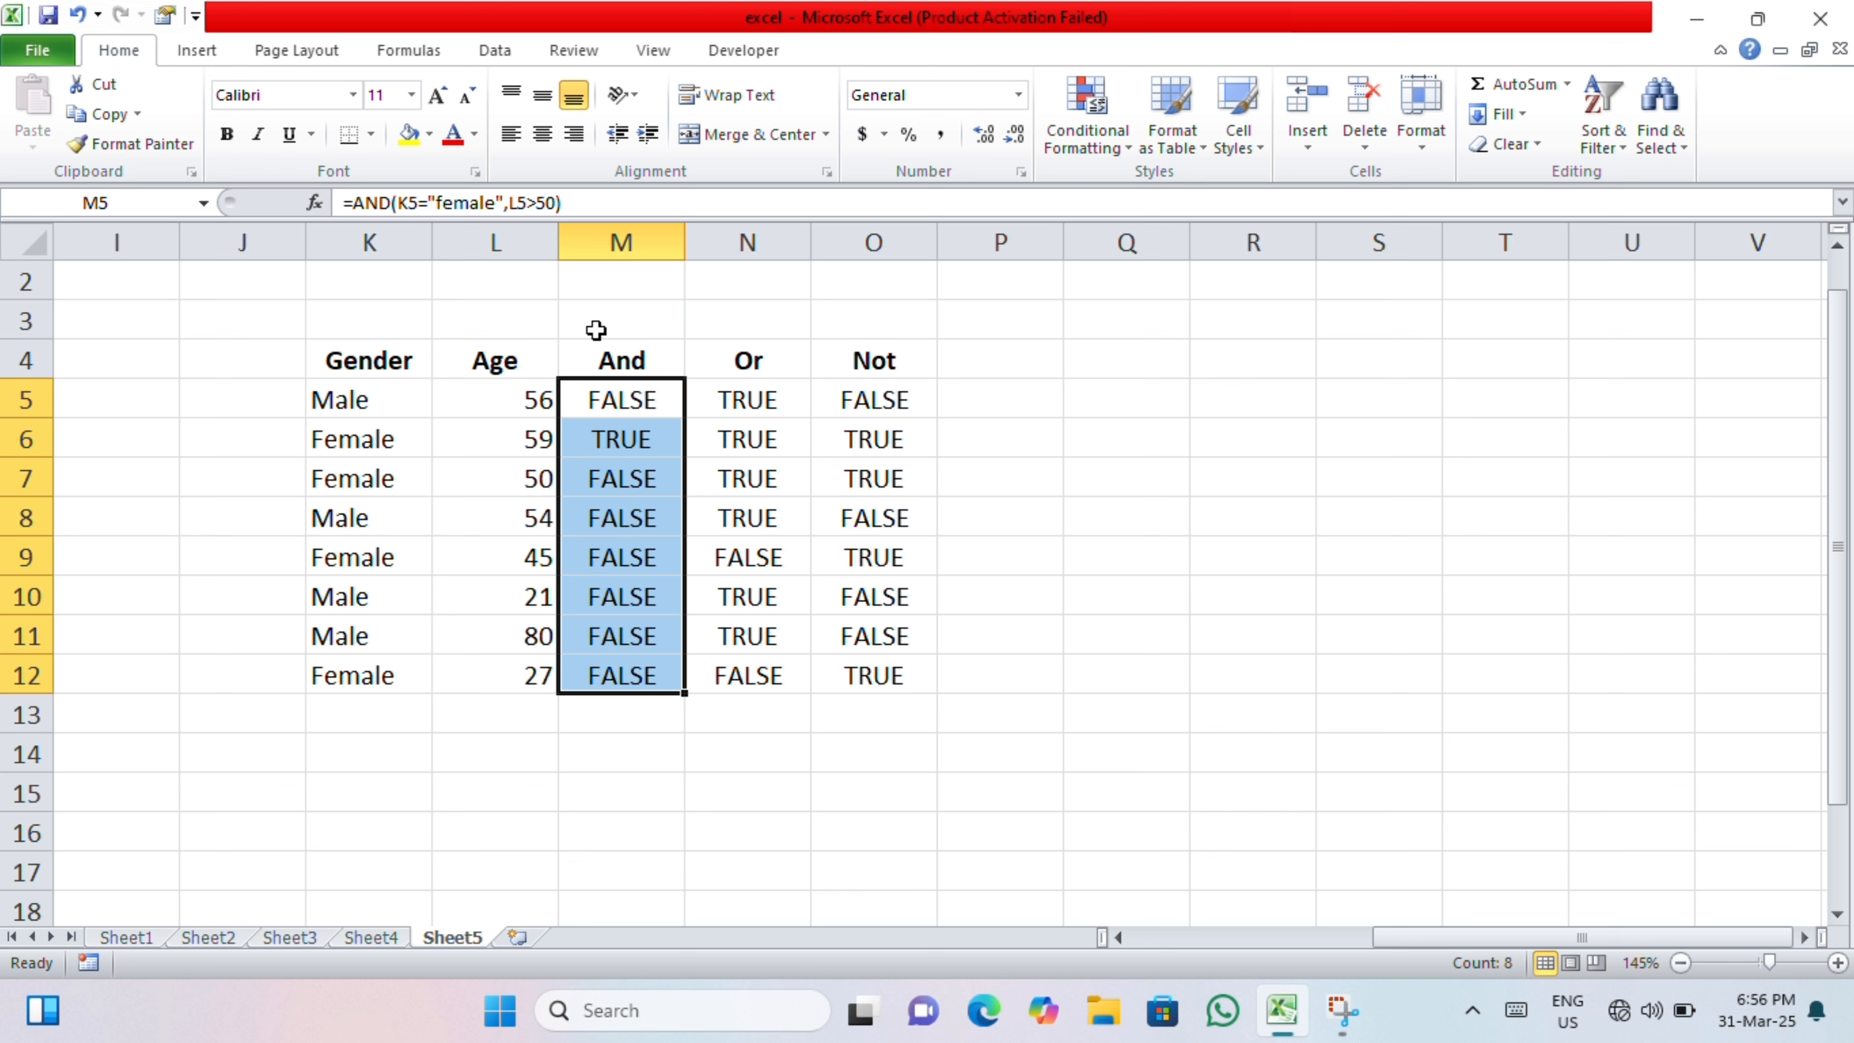
Step: Examine the AND formulas and results in column M, including the gender criterion in M5
left_click(694, 544)
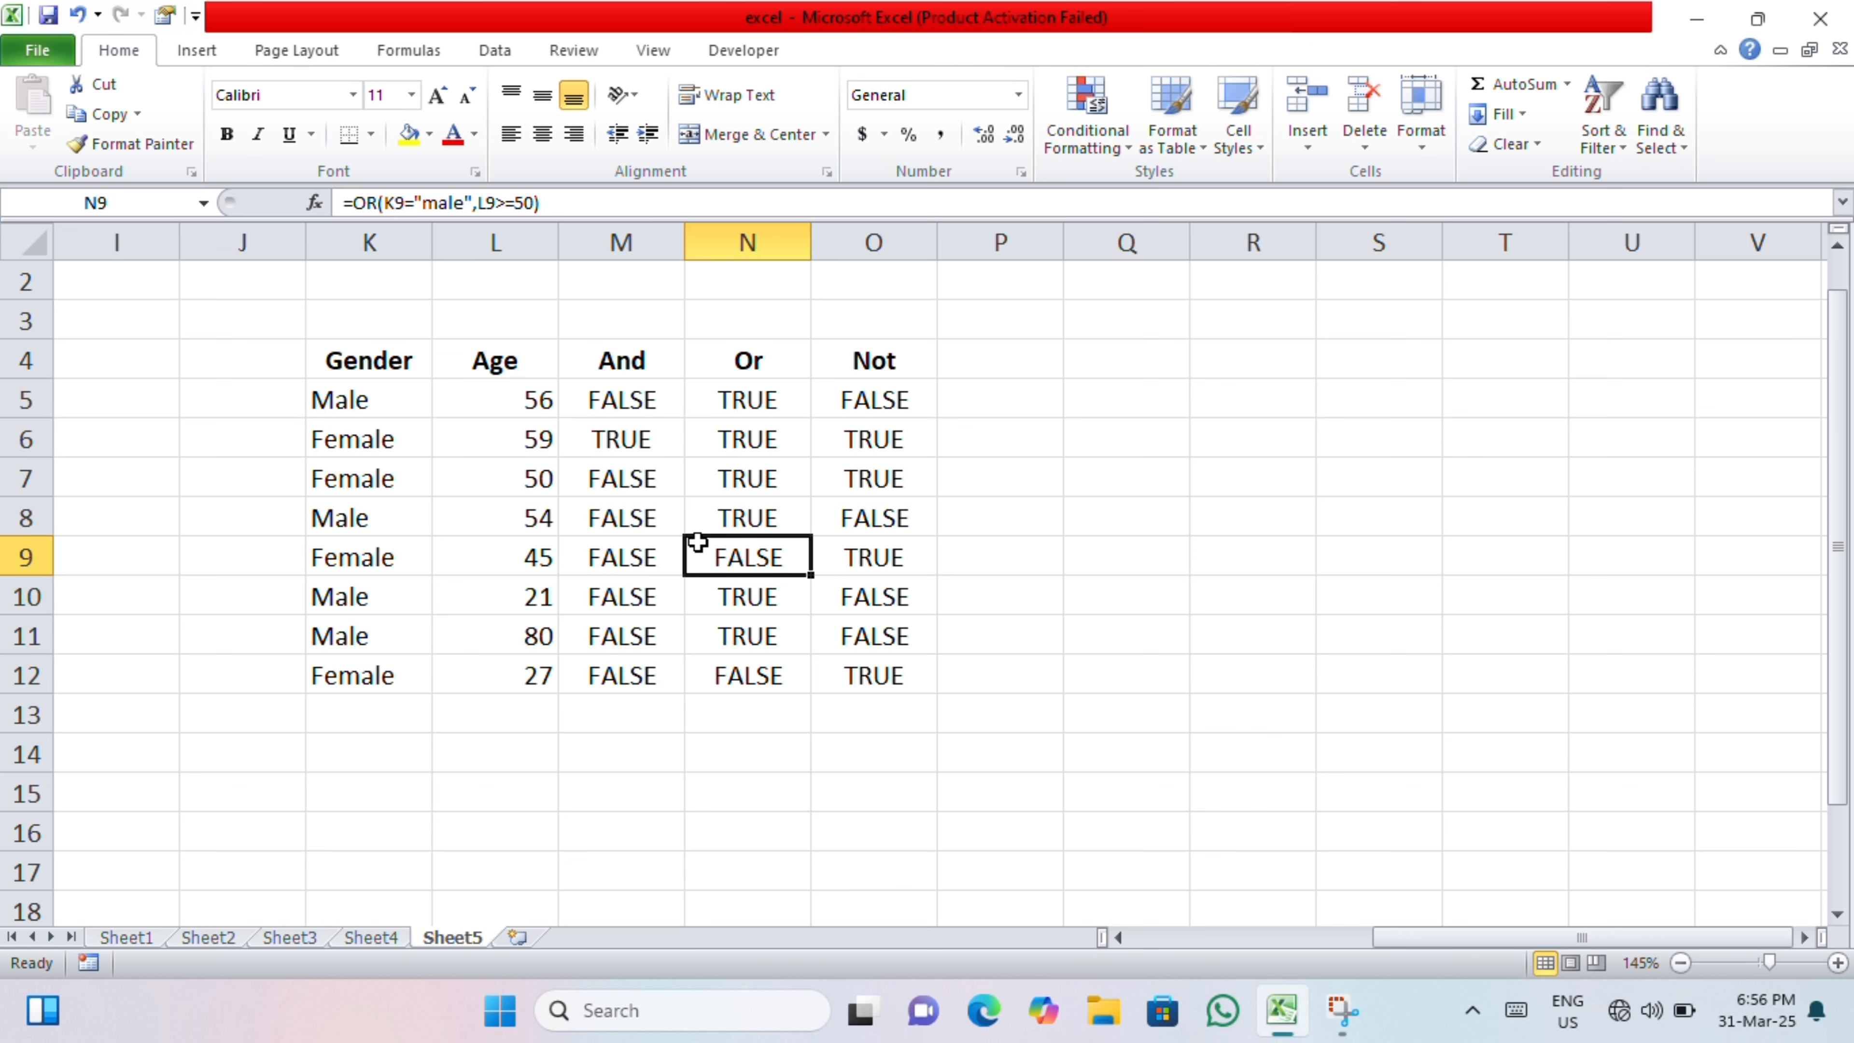
left_click(640, 404)
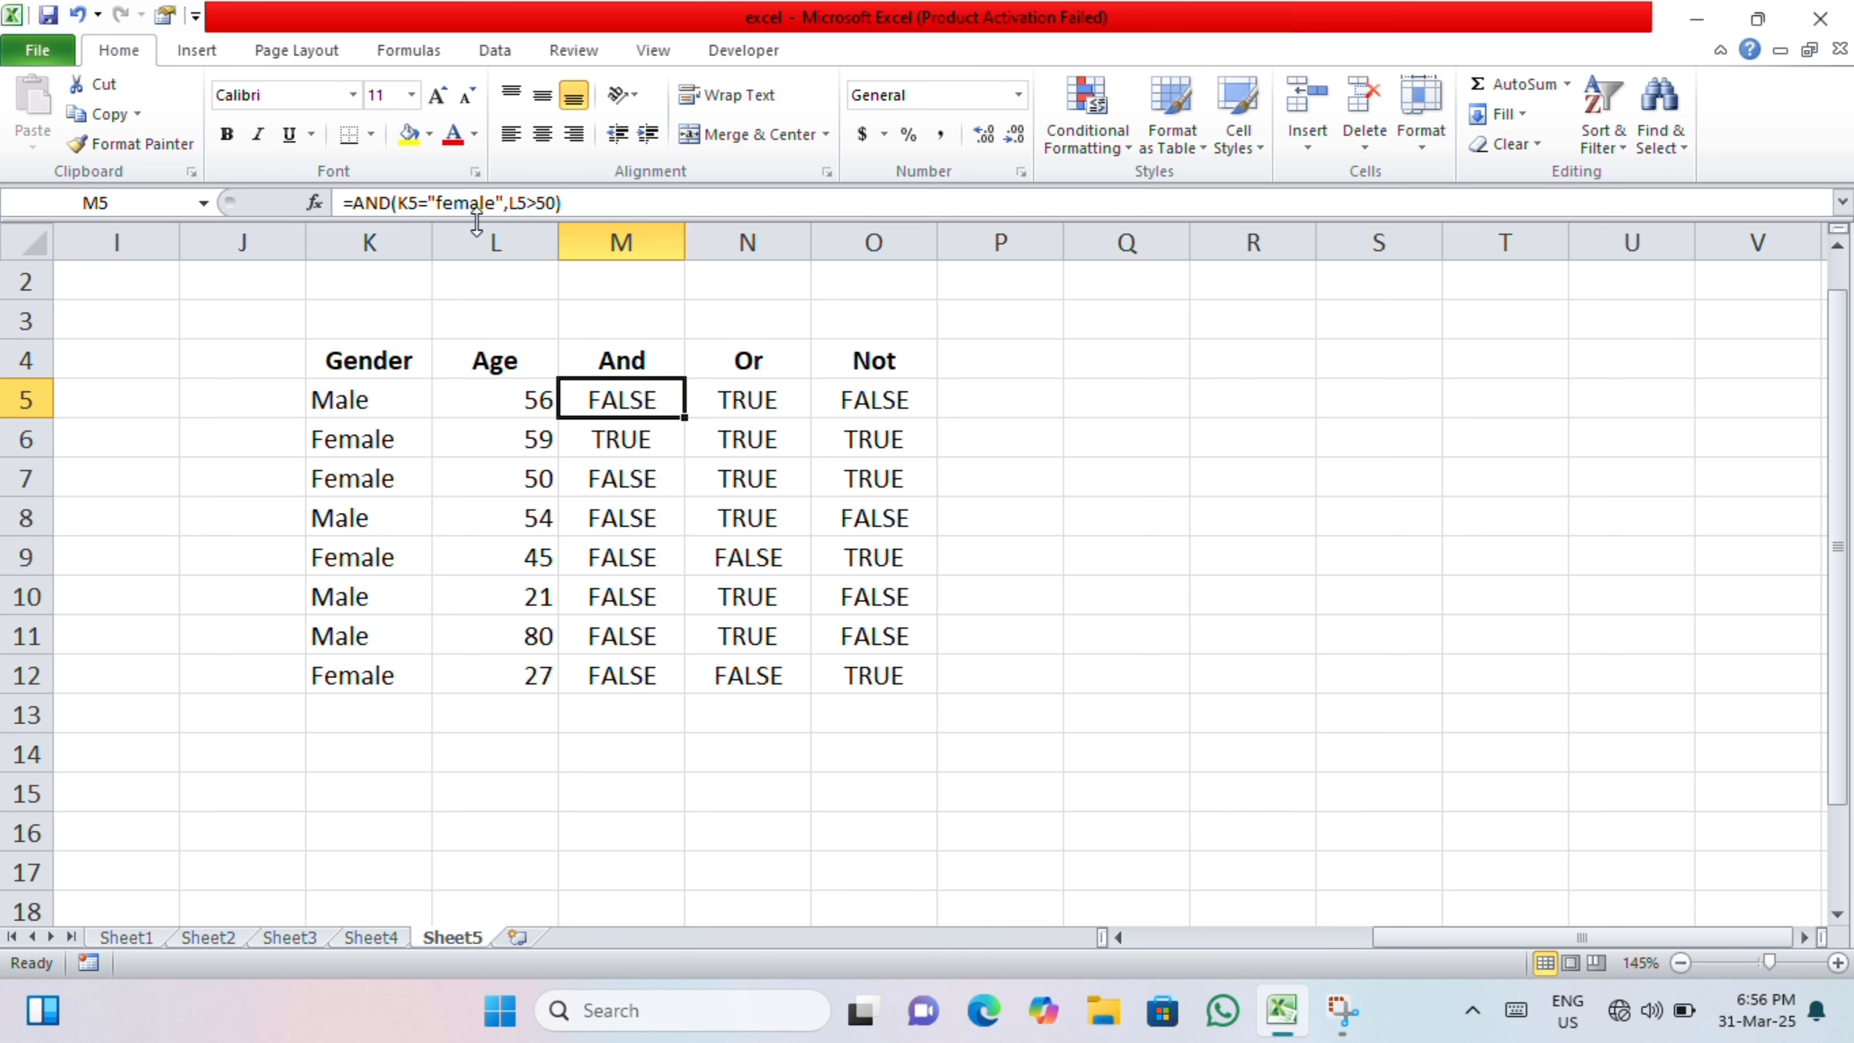
left_click(630, 473)
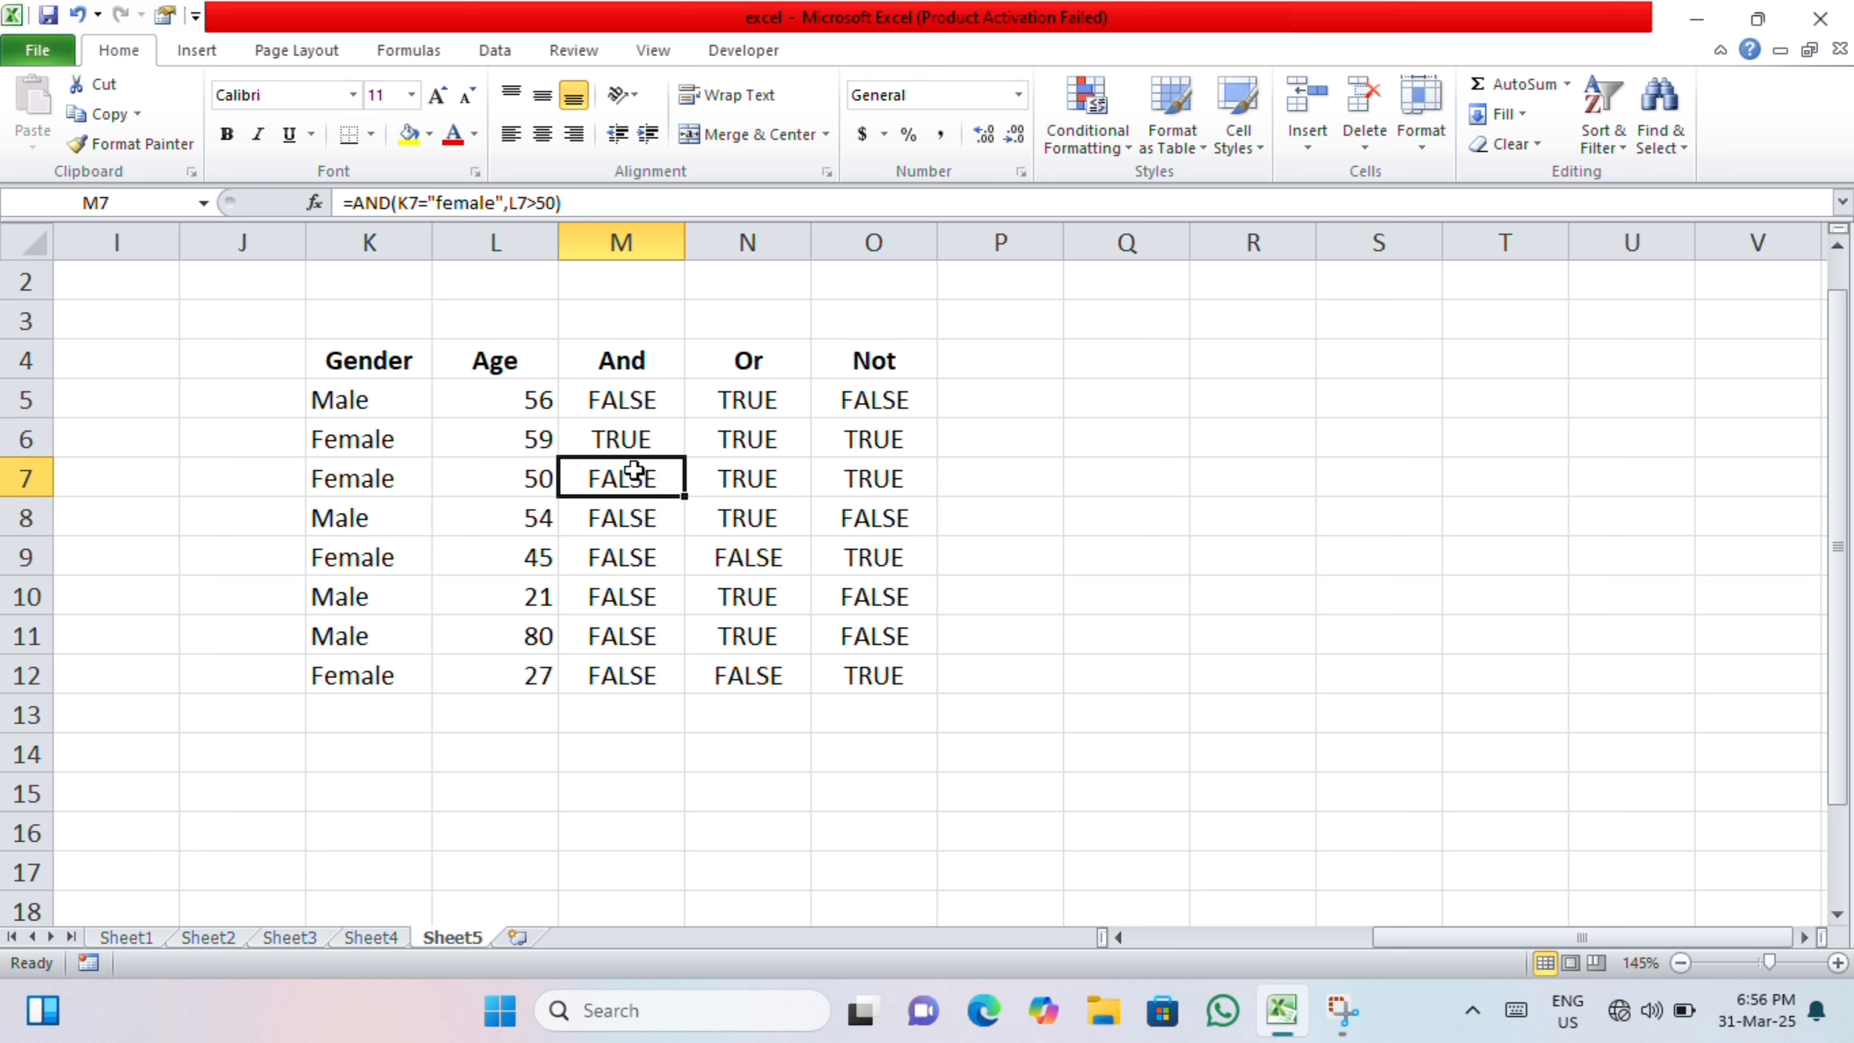
left_click(615, 520)
left_click(637, 687)
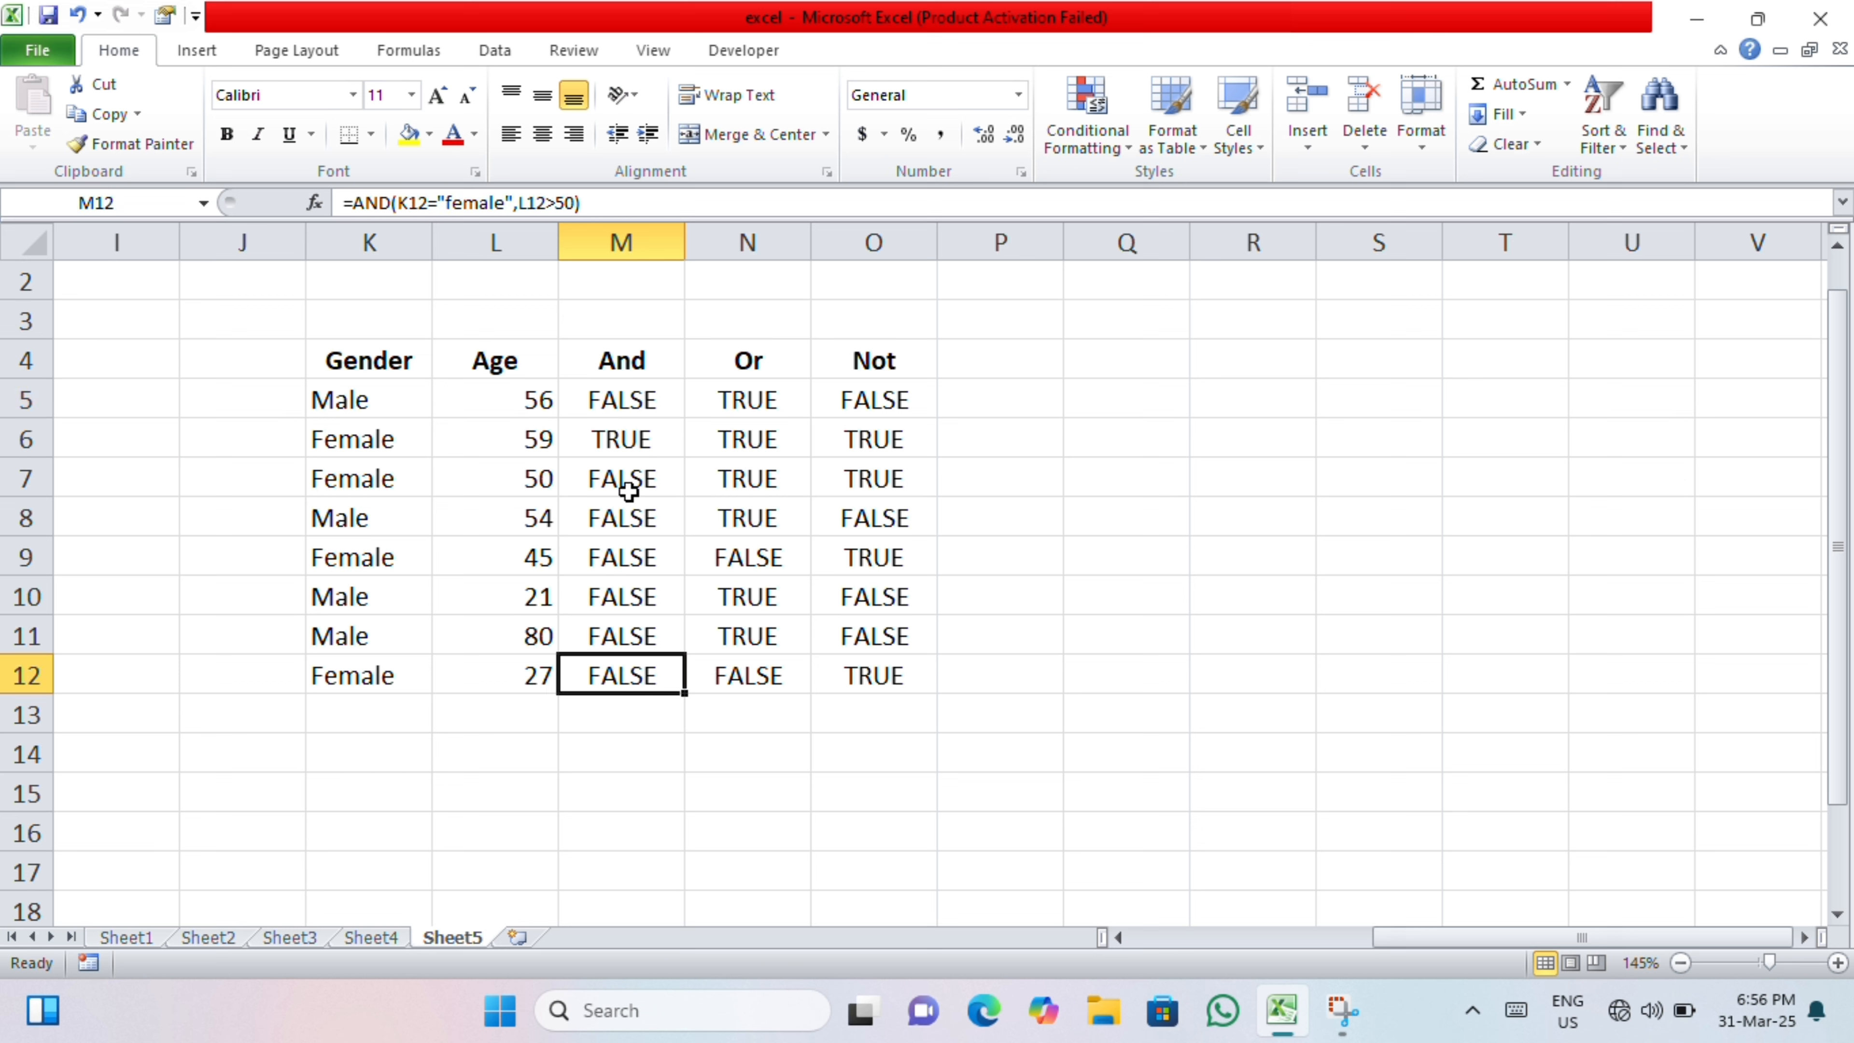
left_click(620, 402)
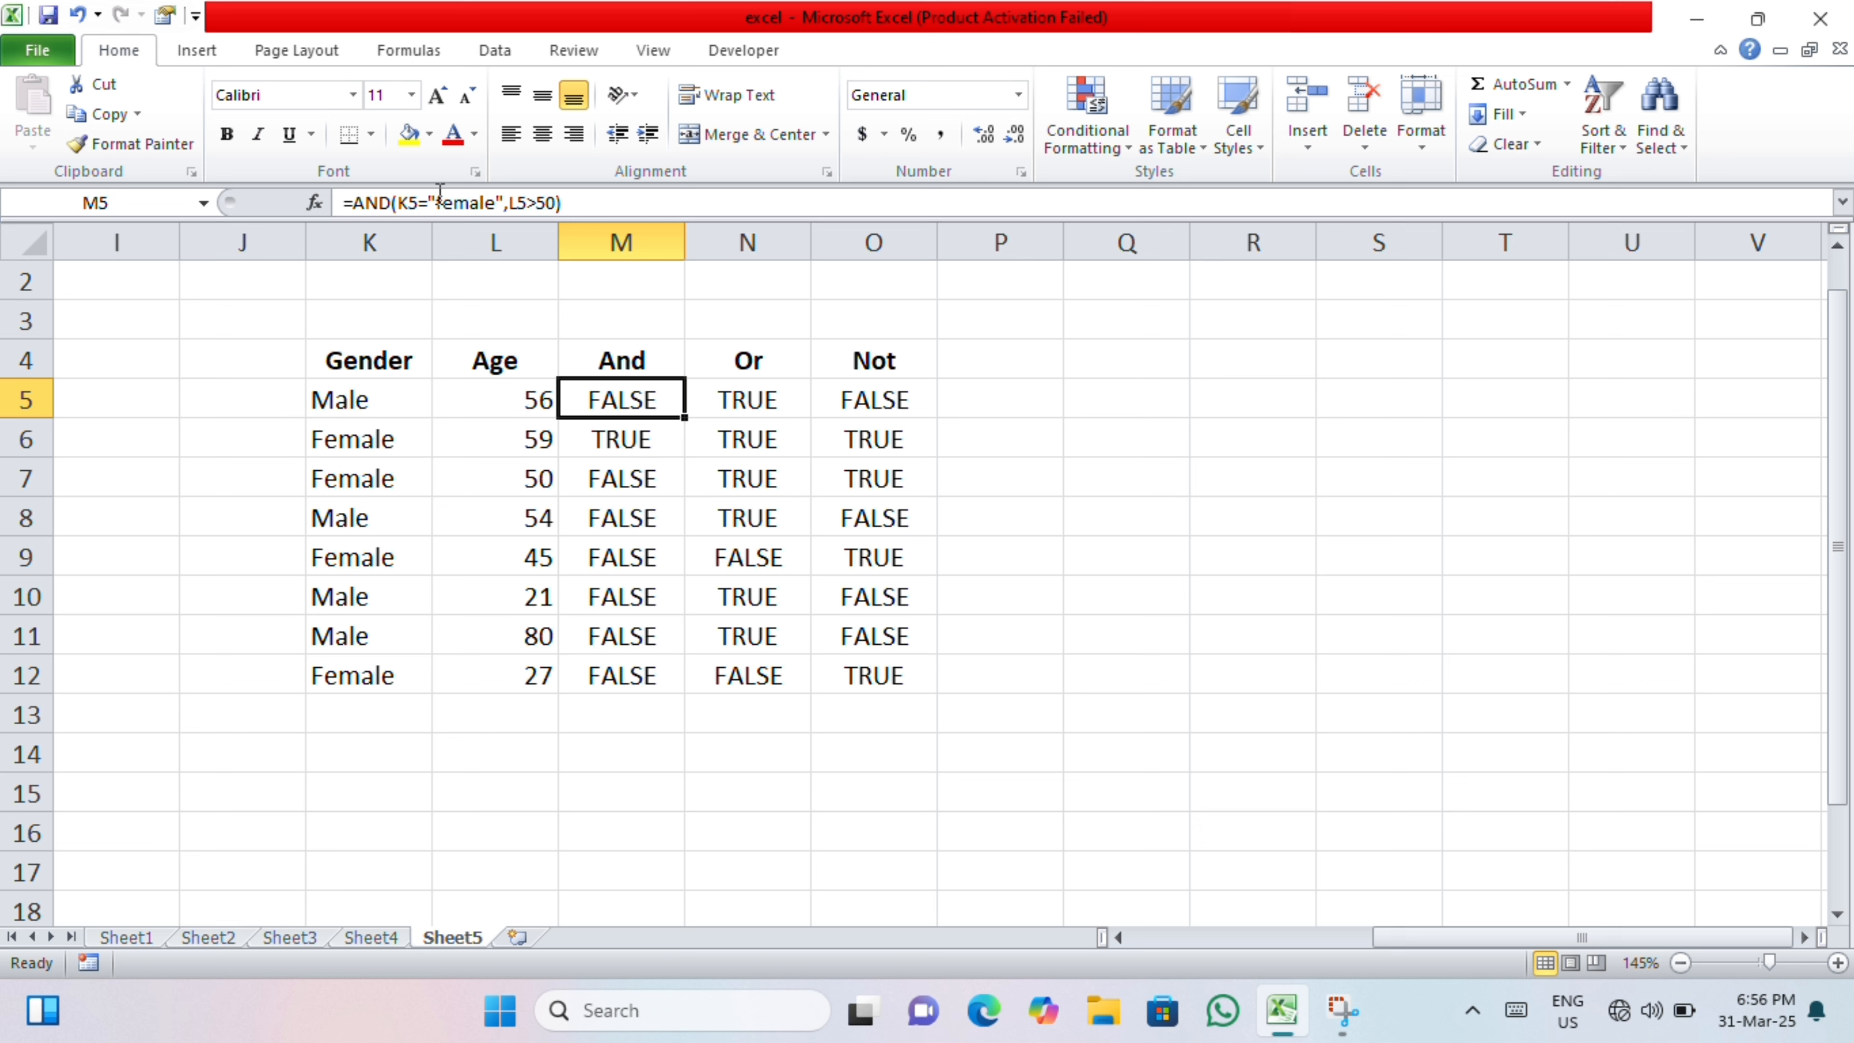
left_click_drag(438, 202, 497, 202)
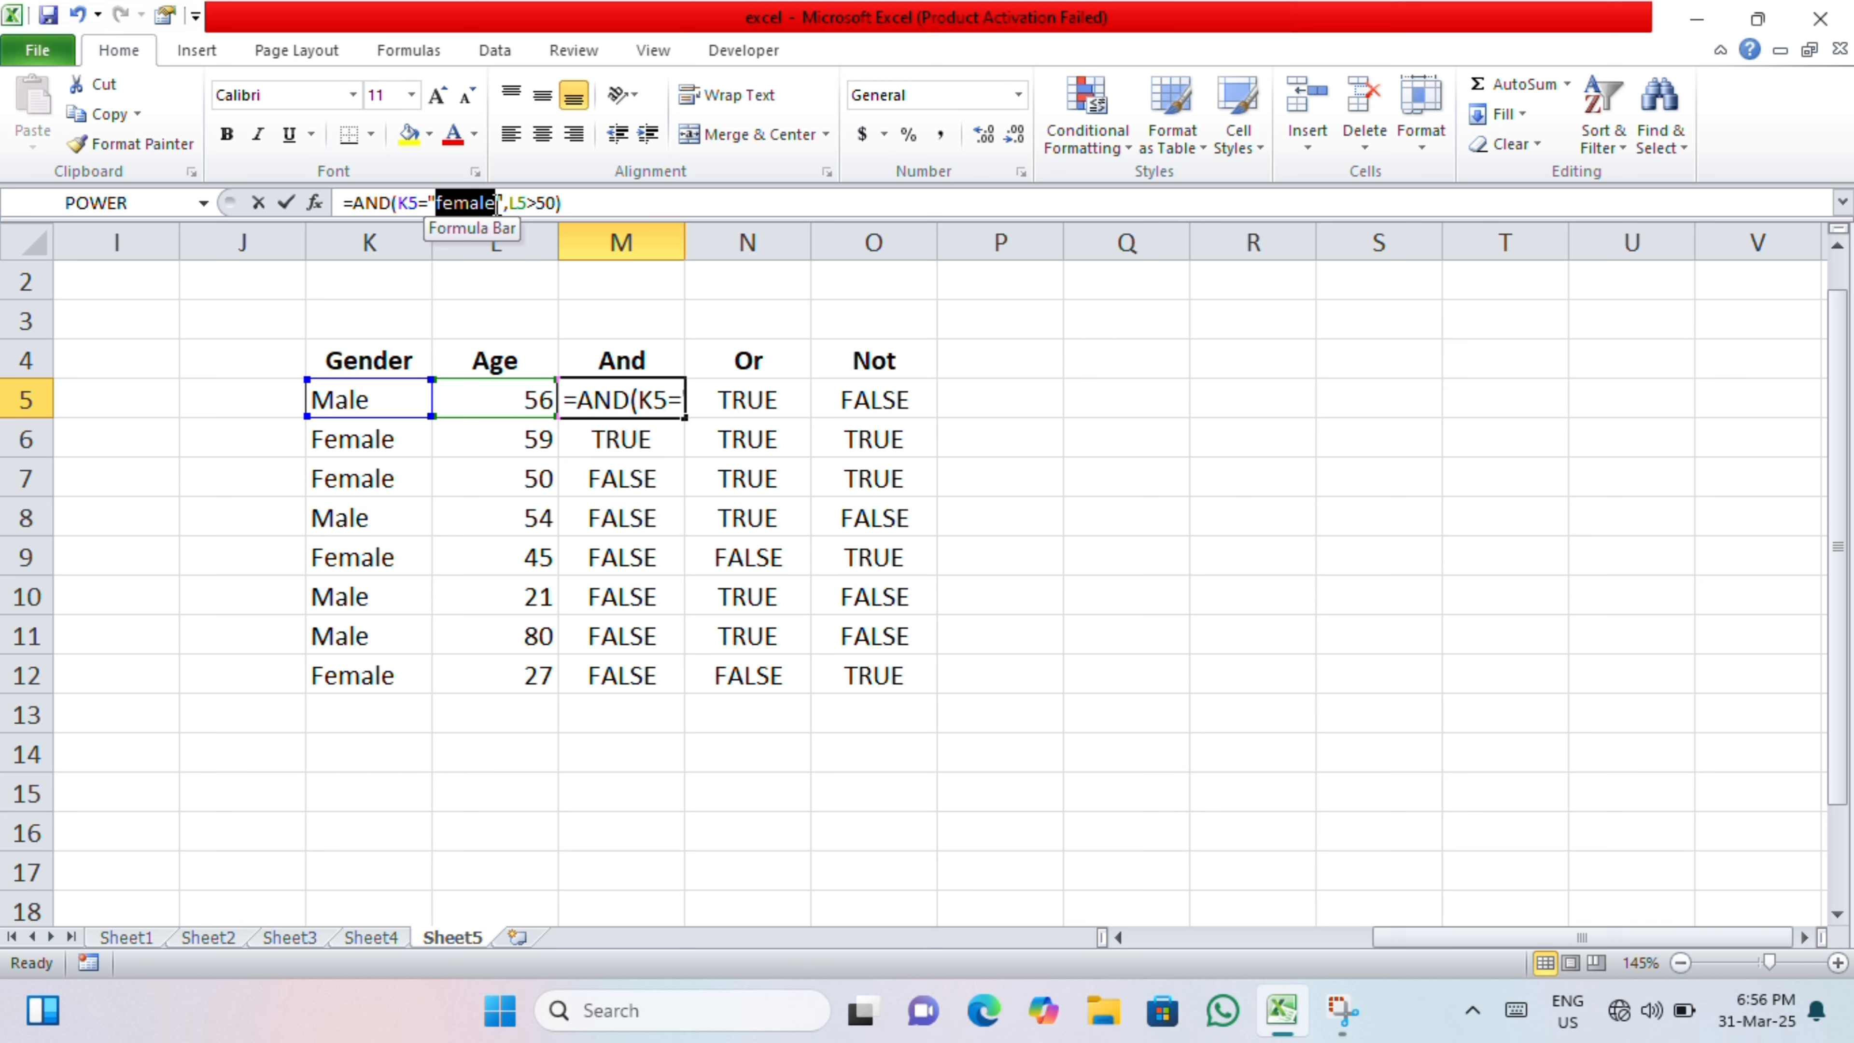
left_click(598, 517)
Step: Change the gender criterion in N5's OR formula to female, making it =OR(K5="female",L5>=50)
left_click(722, 403)
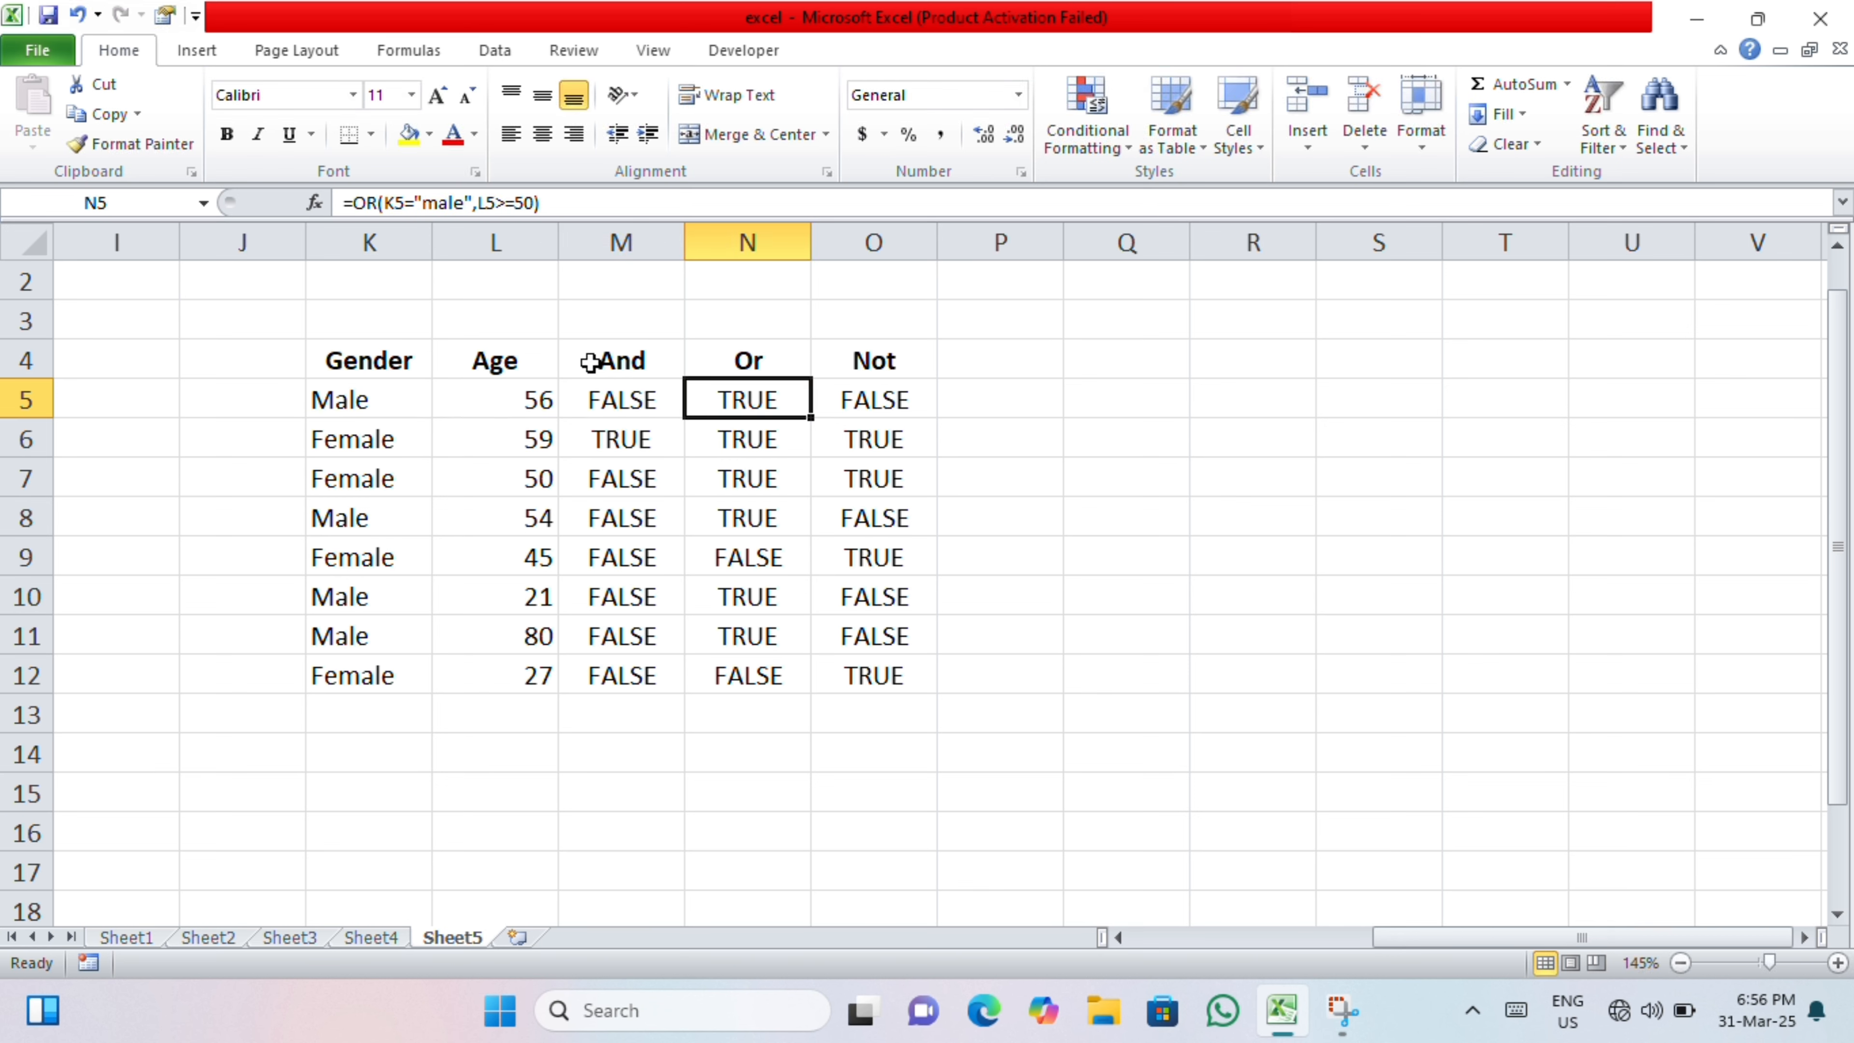
left_click(430, 202)
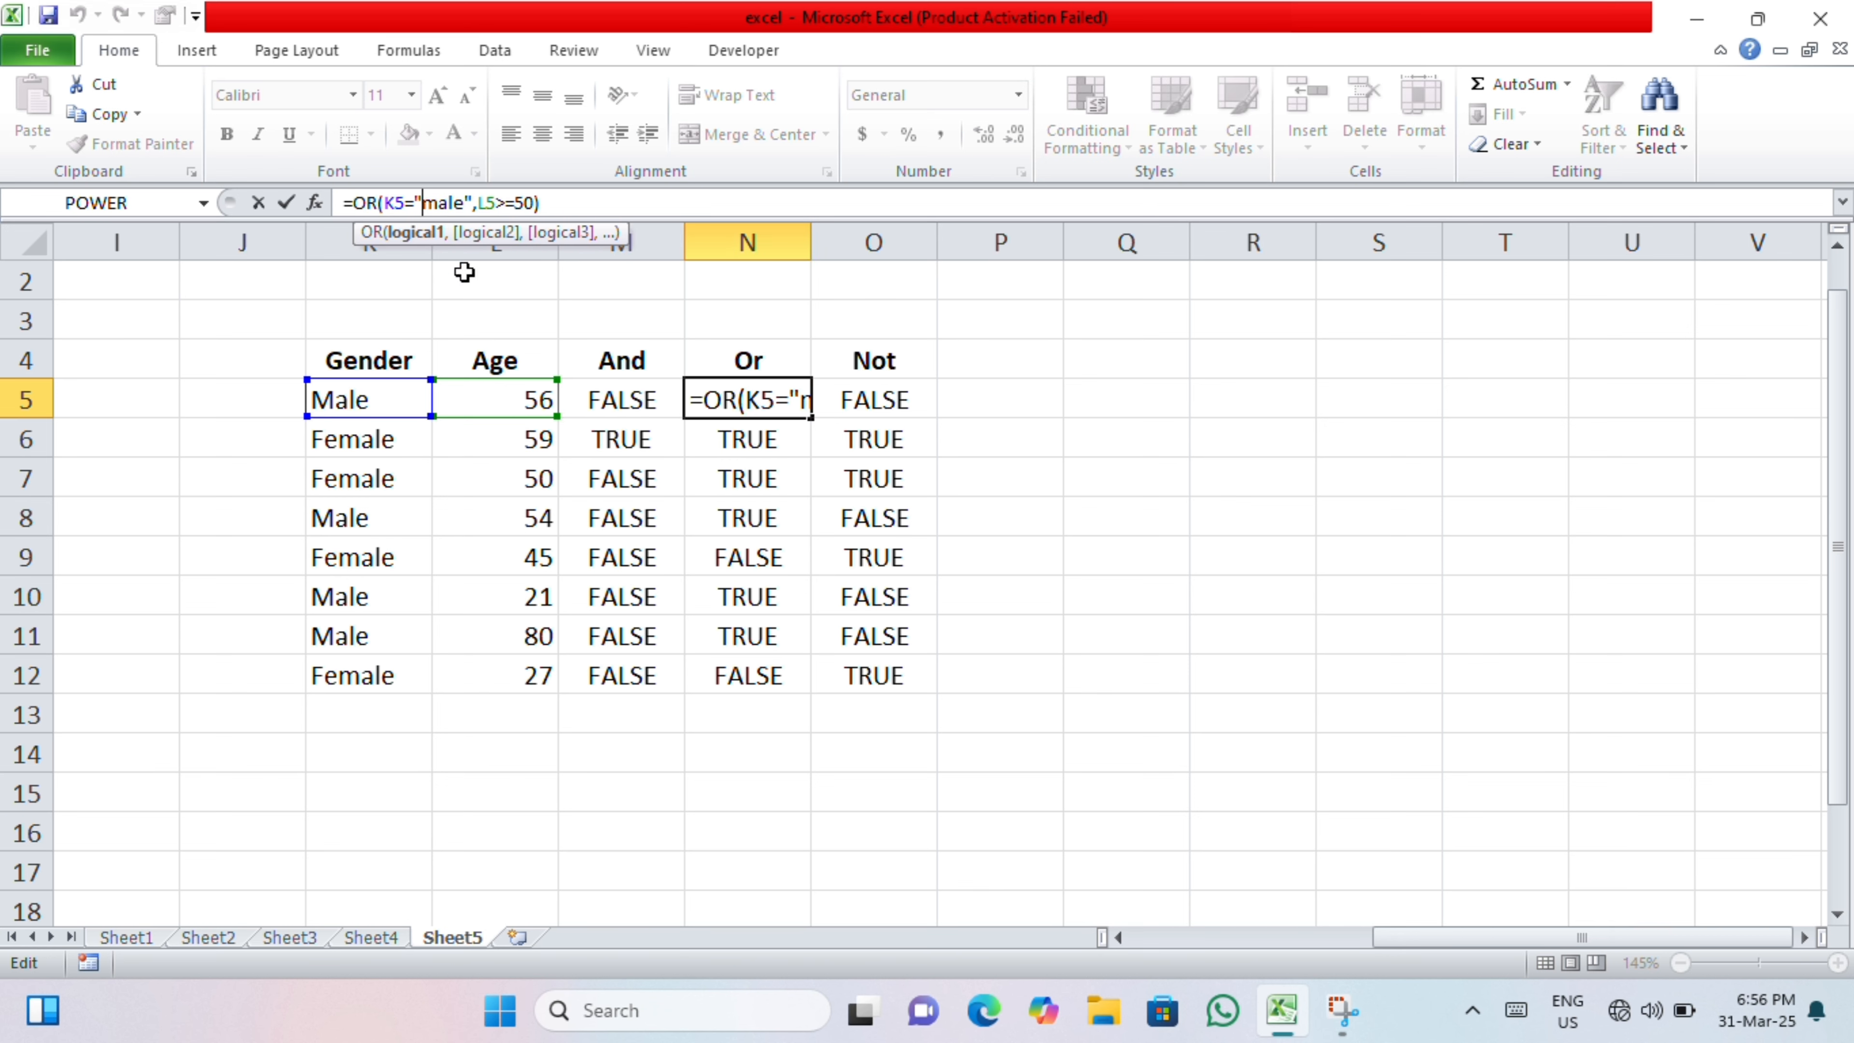
type("fe")
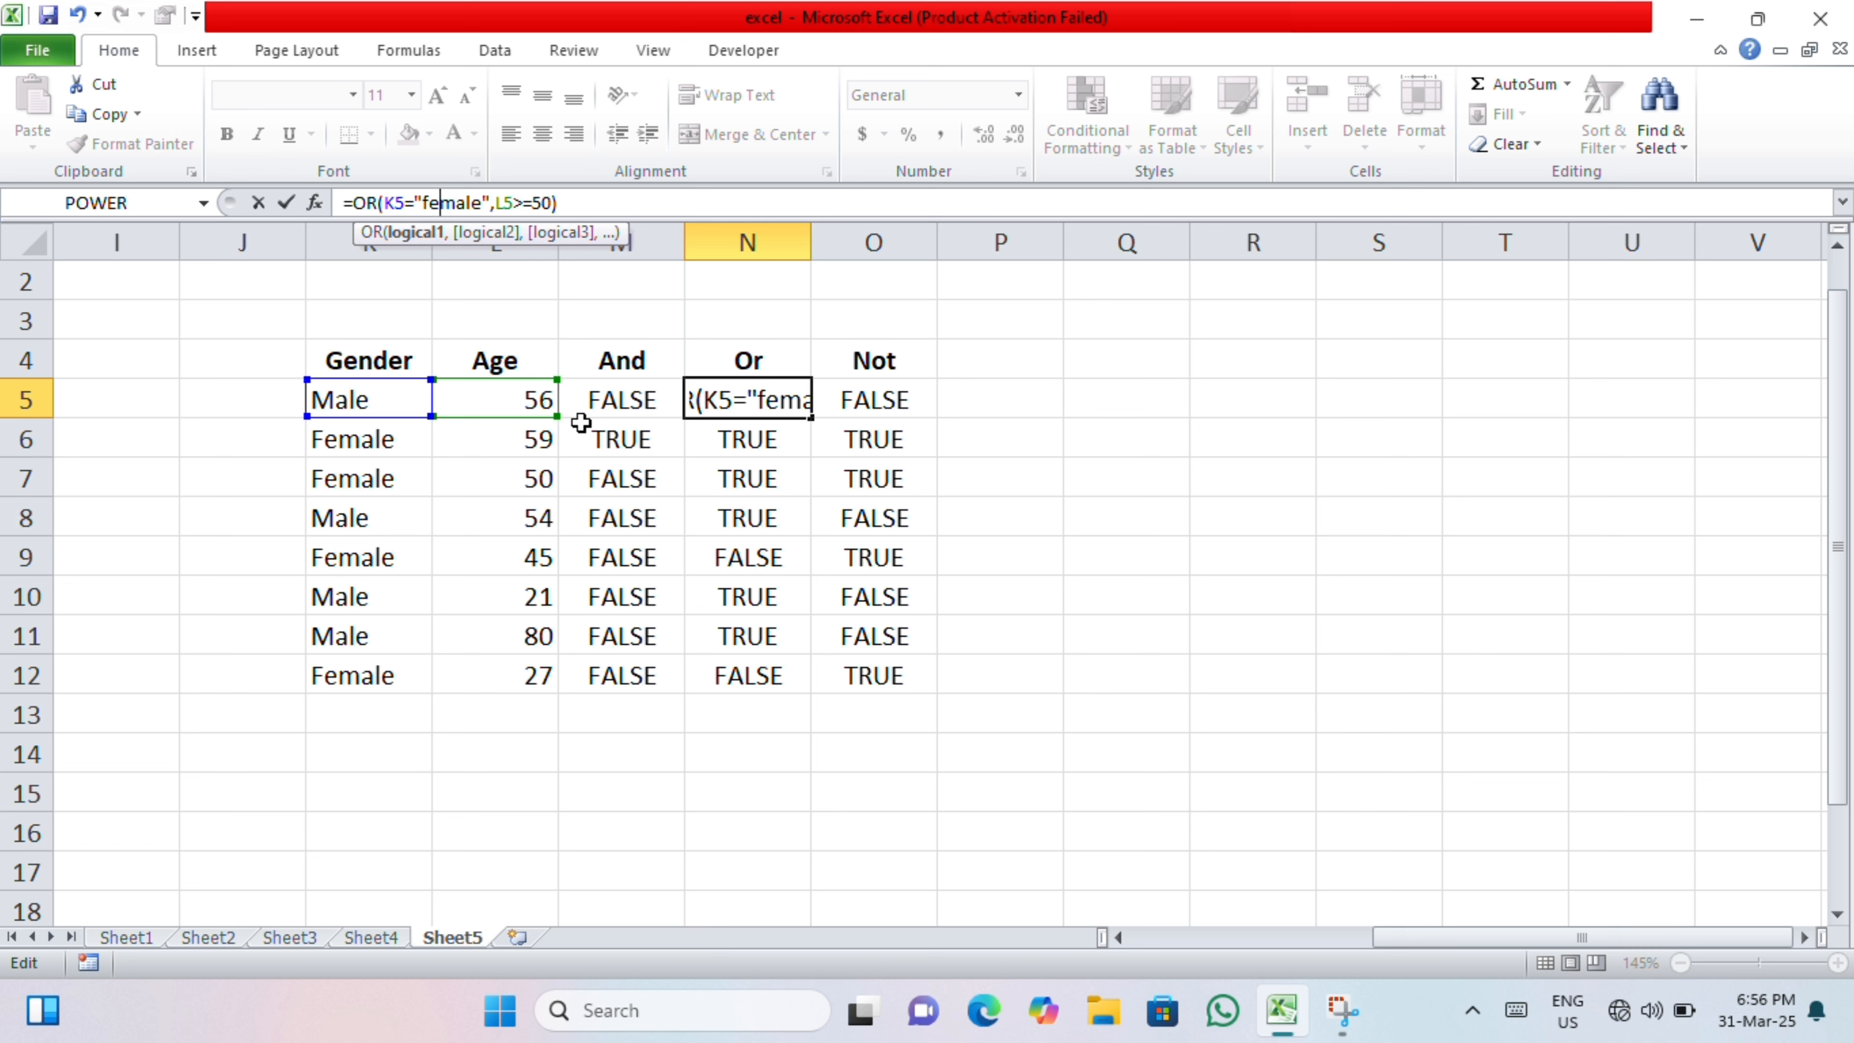
key("Return")
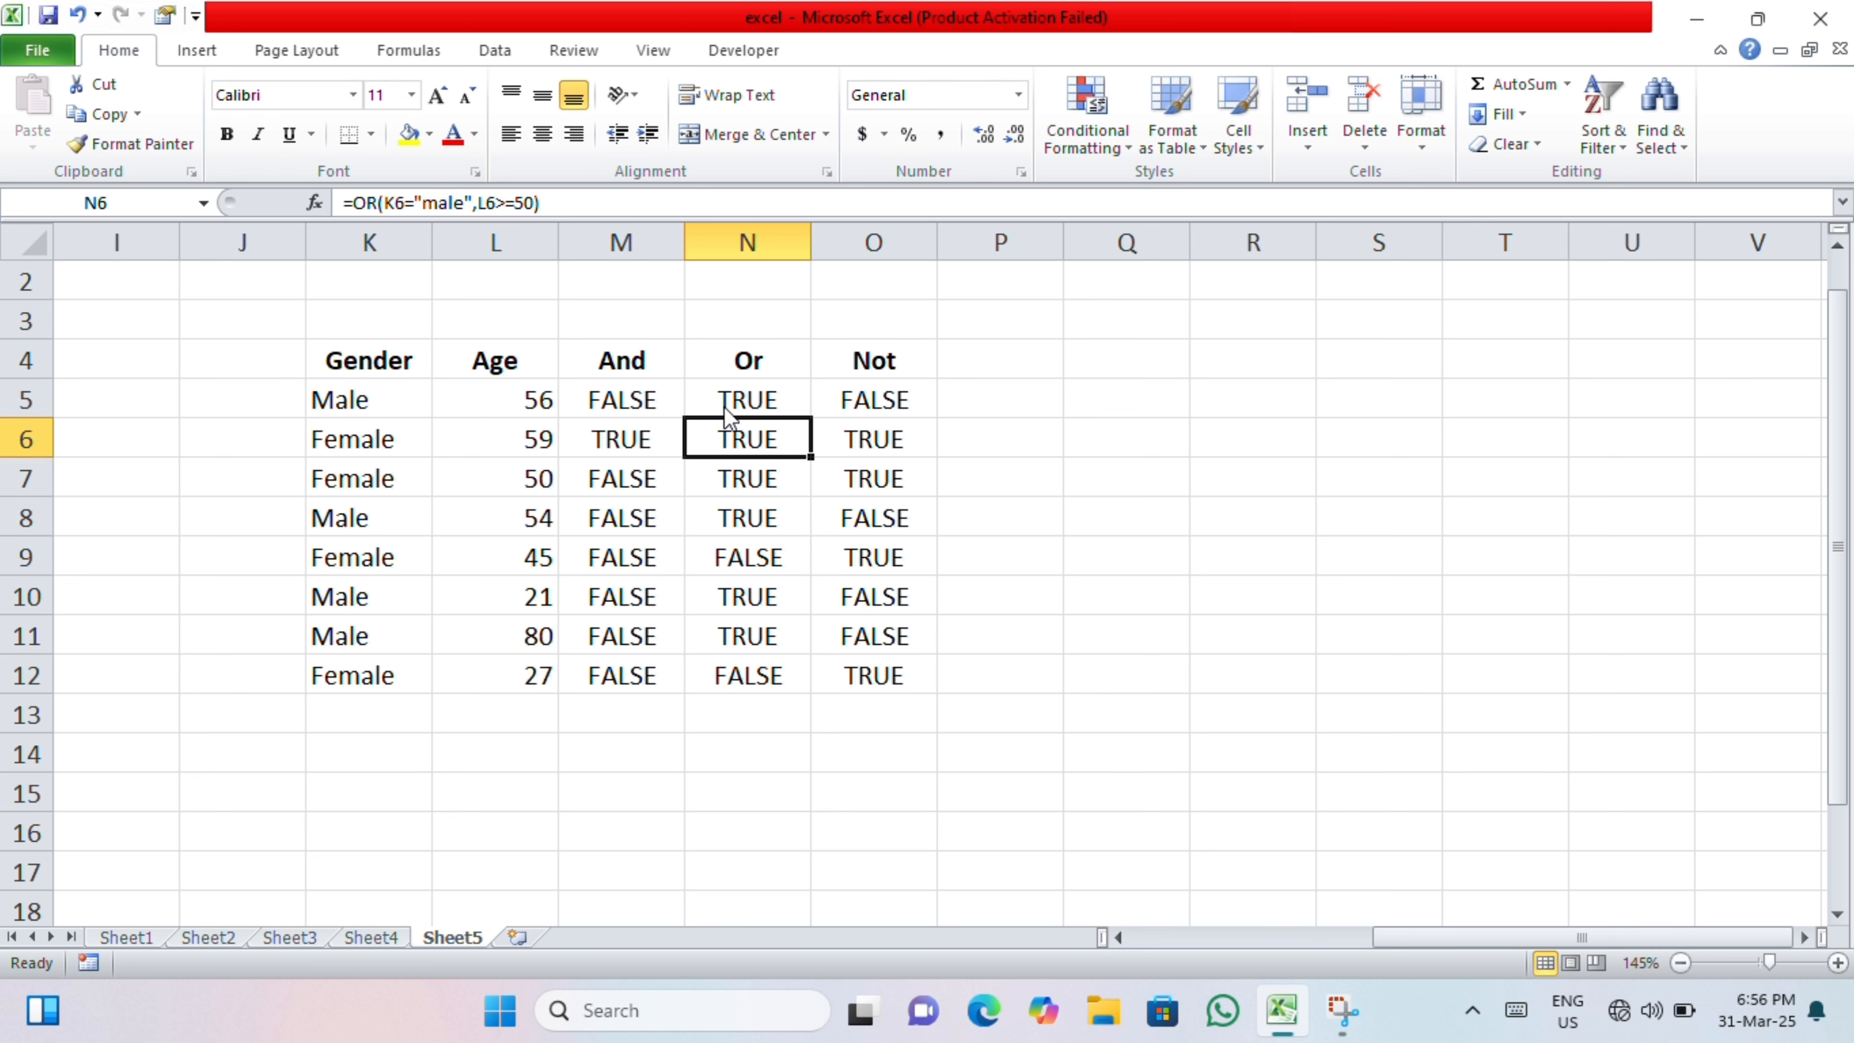
Step: Fill the changed OR formula from N5 down through N12
key("Up")
key("shift+Down")
key("shift+Down")
key("shift+Down")
key("shift+Down")
key("shift+Down")
key("shift+Down")
key("shift+Down")
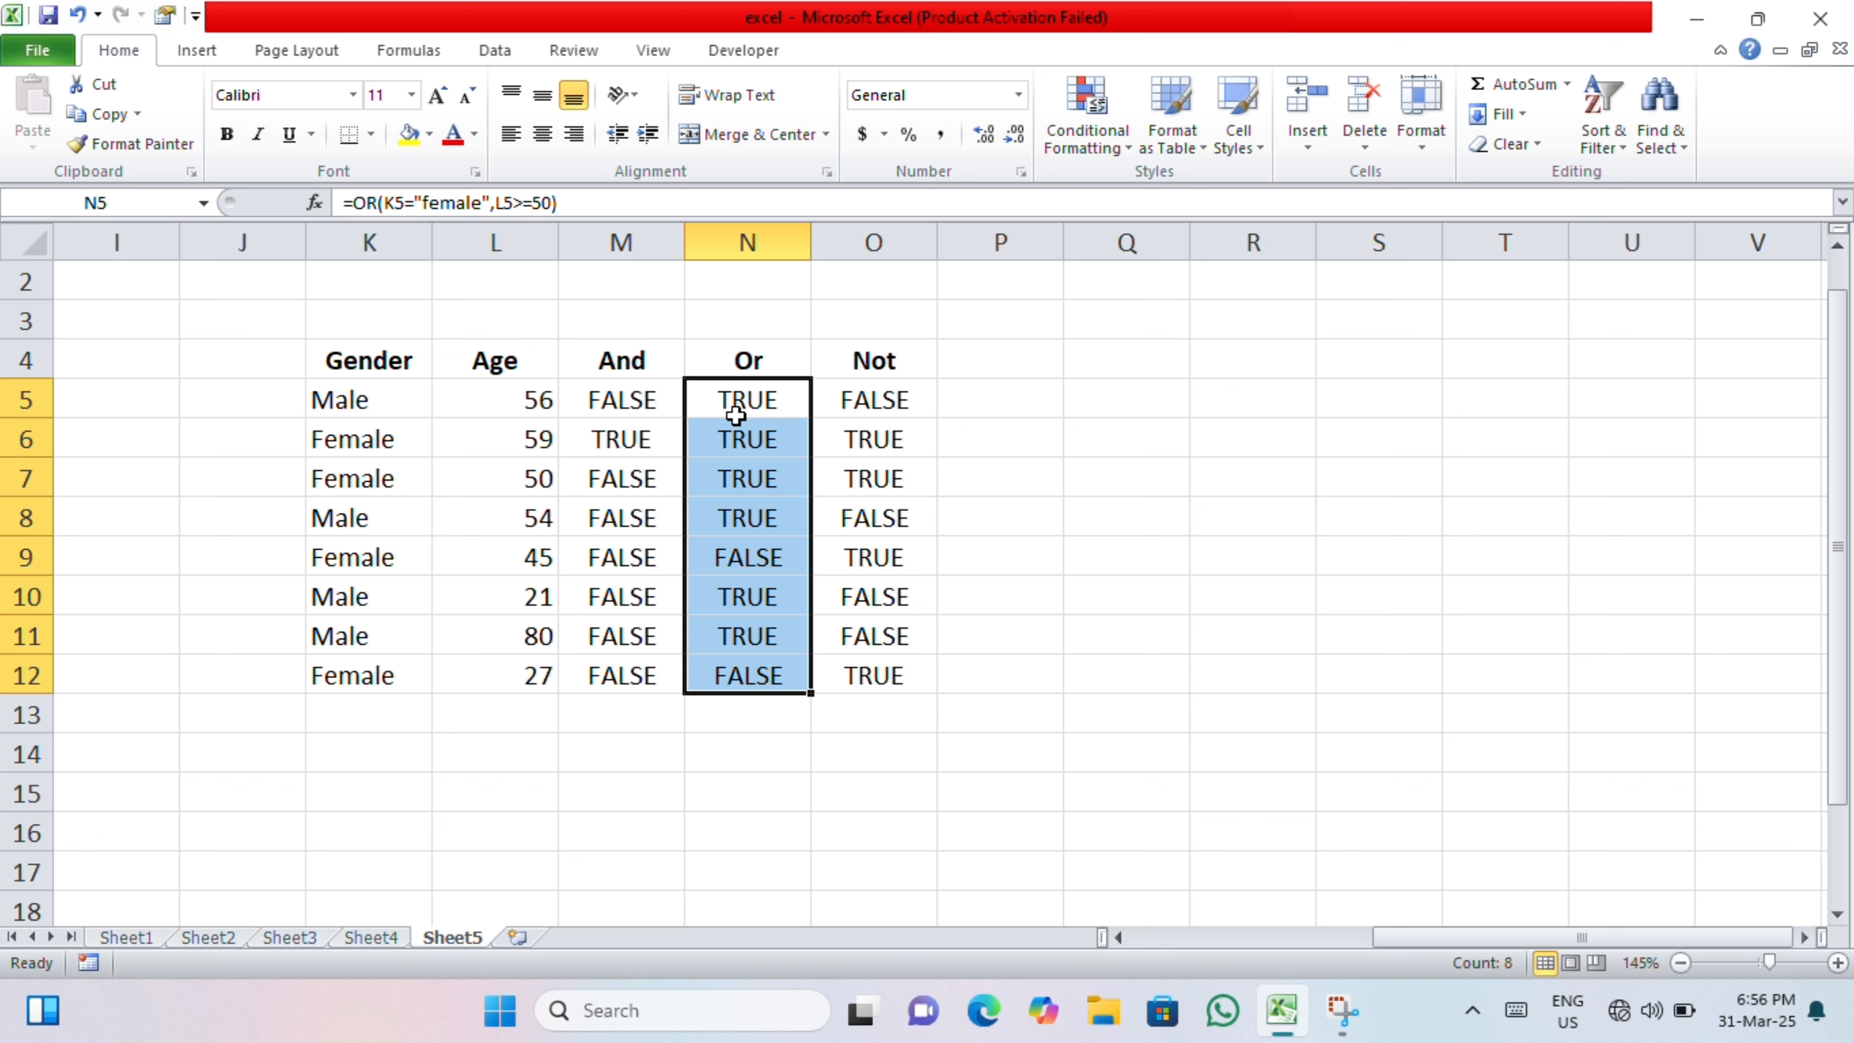
key("ctrl+d")
Step: Change the criterion in O5's NOT formula to female, making it =NOT(K5="female")
left_click(876, 596)
left_click(866, 400)
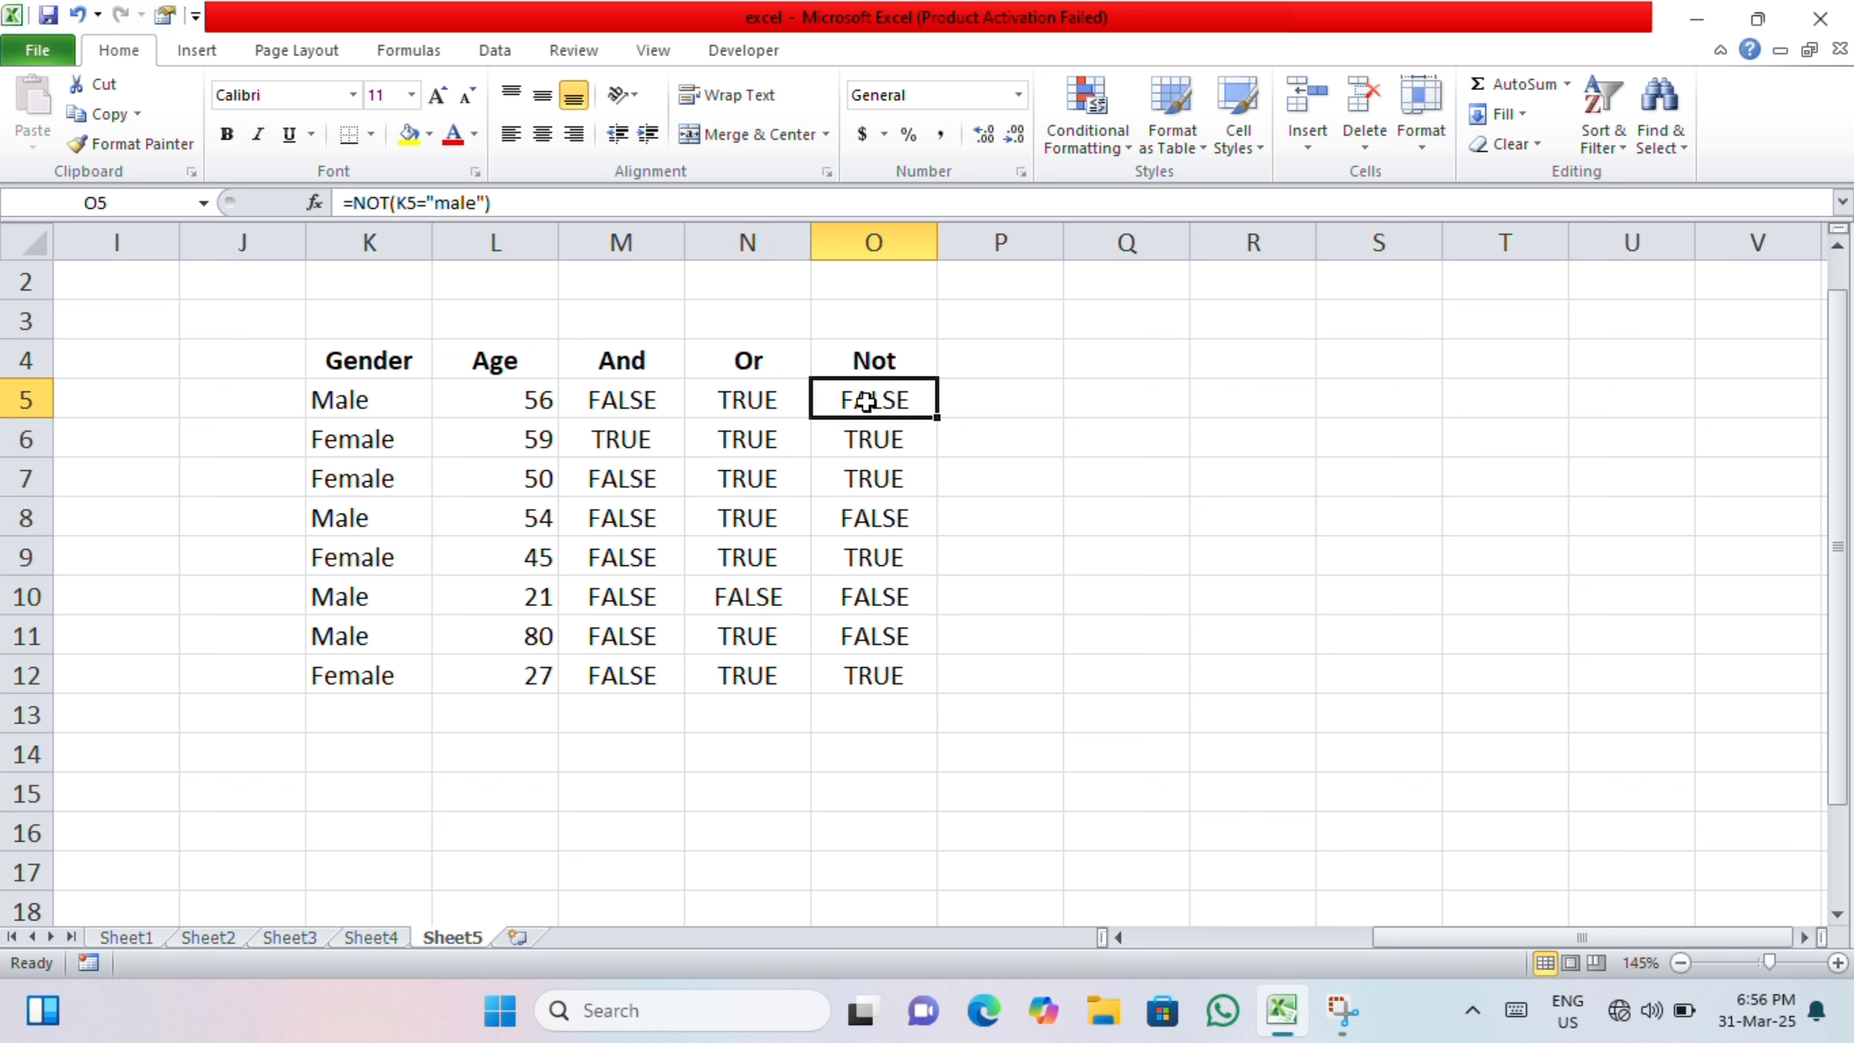
left_click(436, 204)
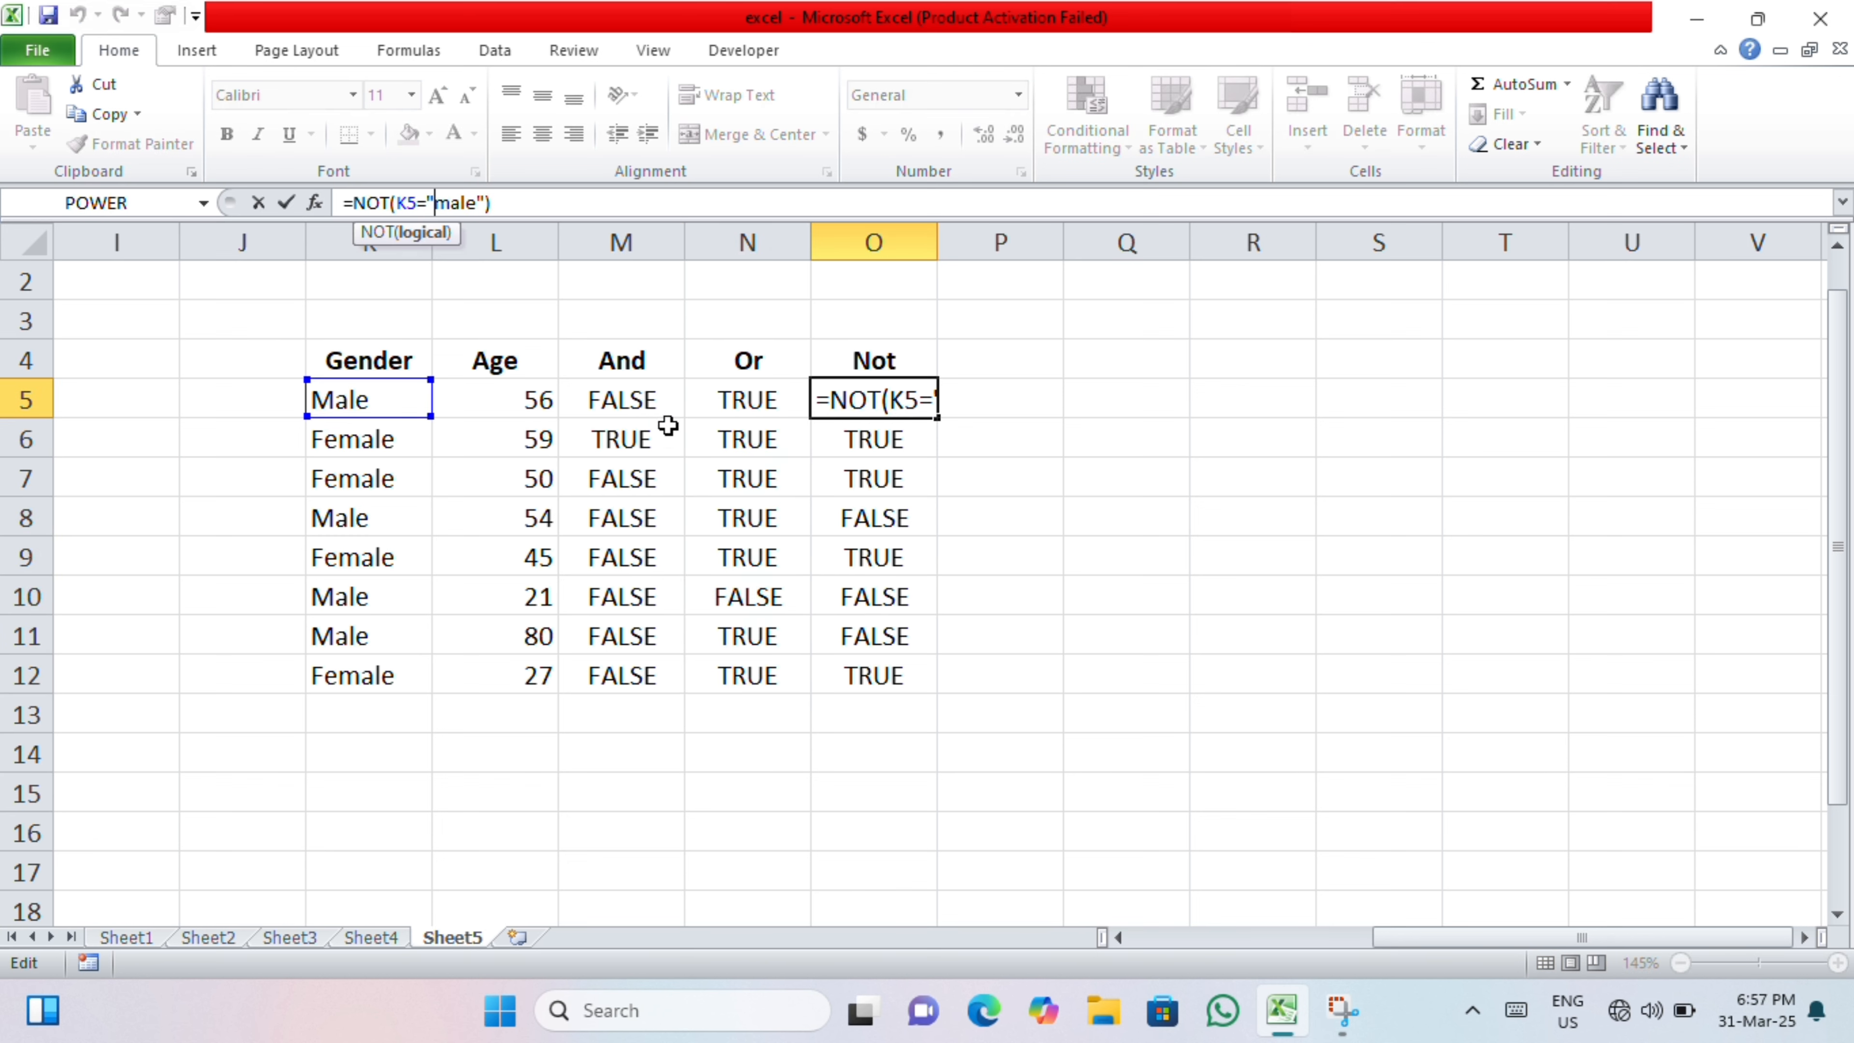
type("fe")
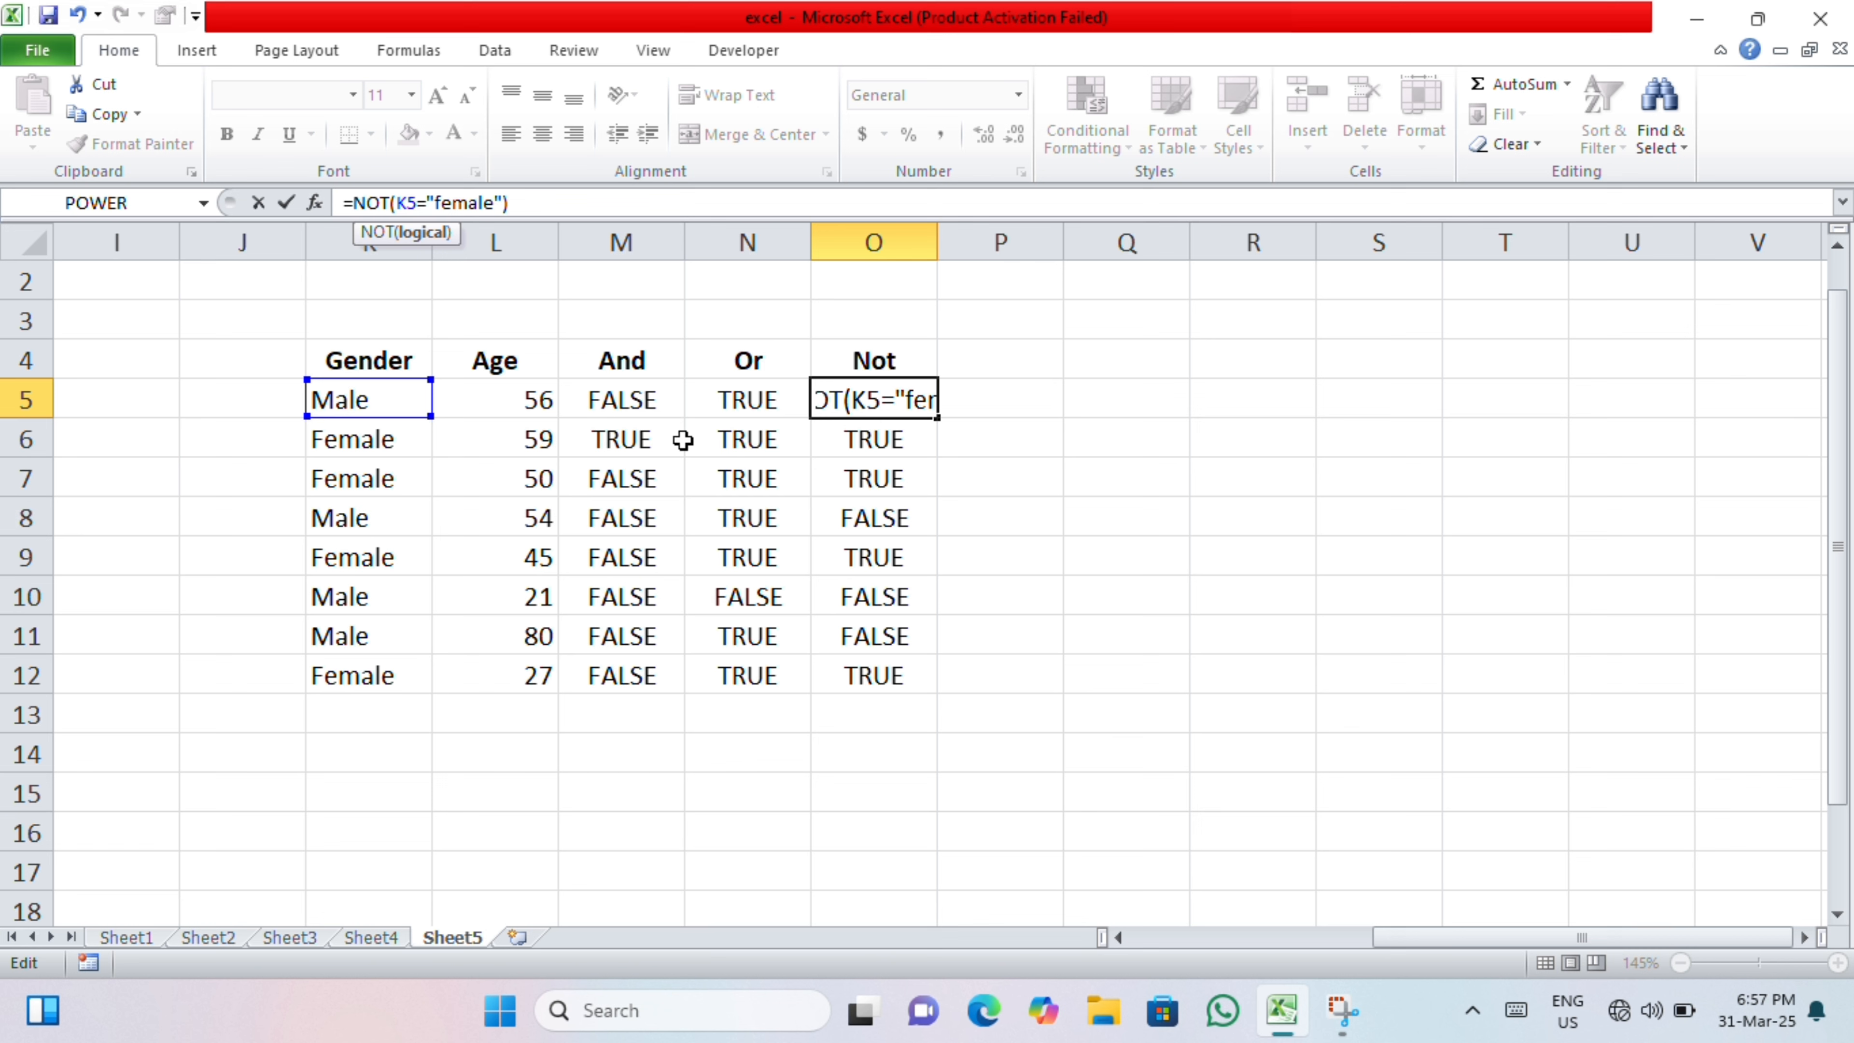
key("ctrl+Return")
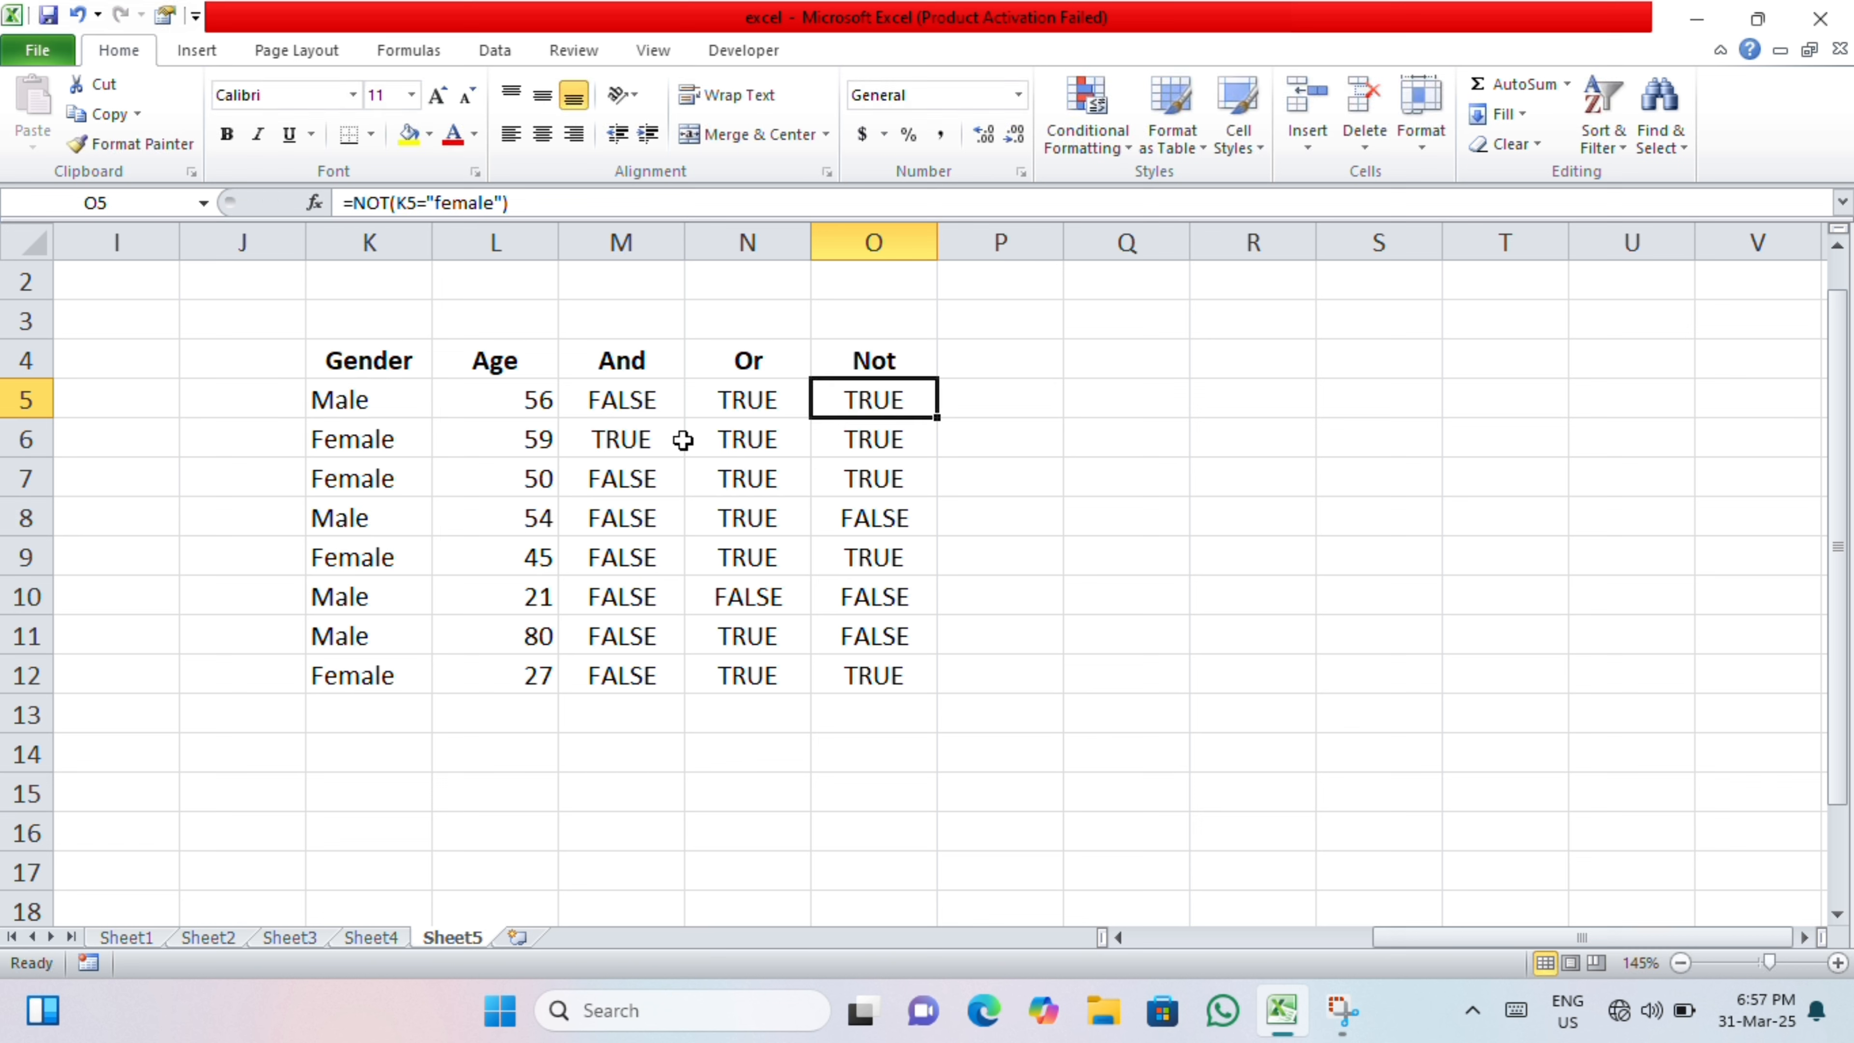
Step: Fill the changed NOT formula from O5 down through O12
key("shift+Down")
key("shift+Down")
key("shift+Down")
key("shift+Down")
key("shift+Down")
key("shift+Down")
key("shift+Down")
key("shift+Down")
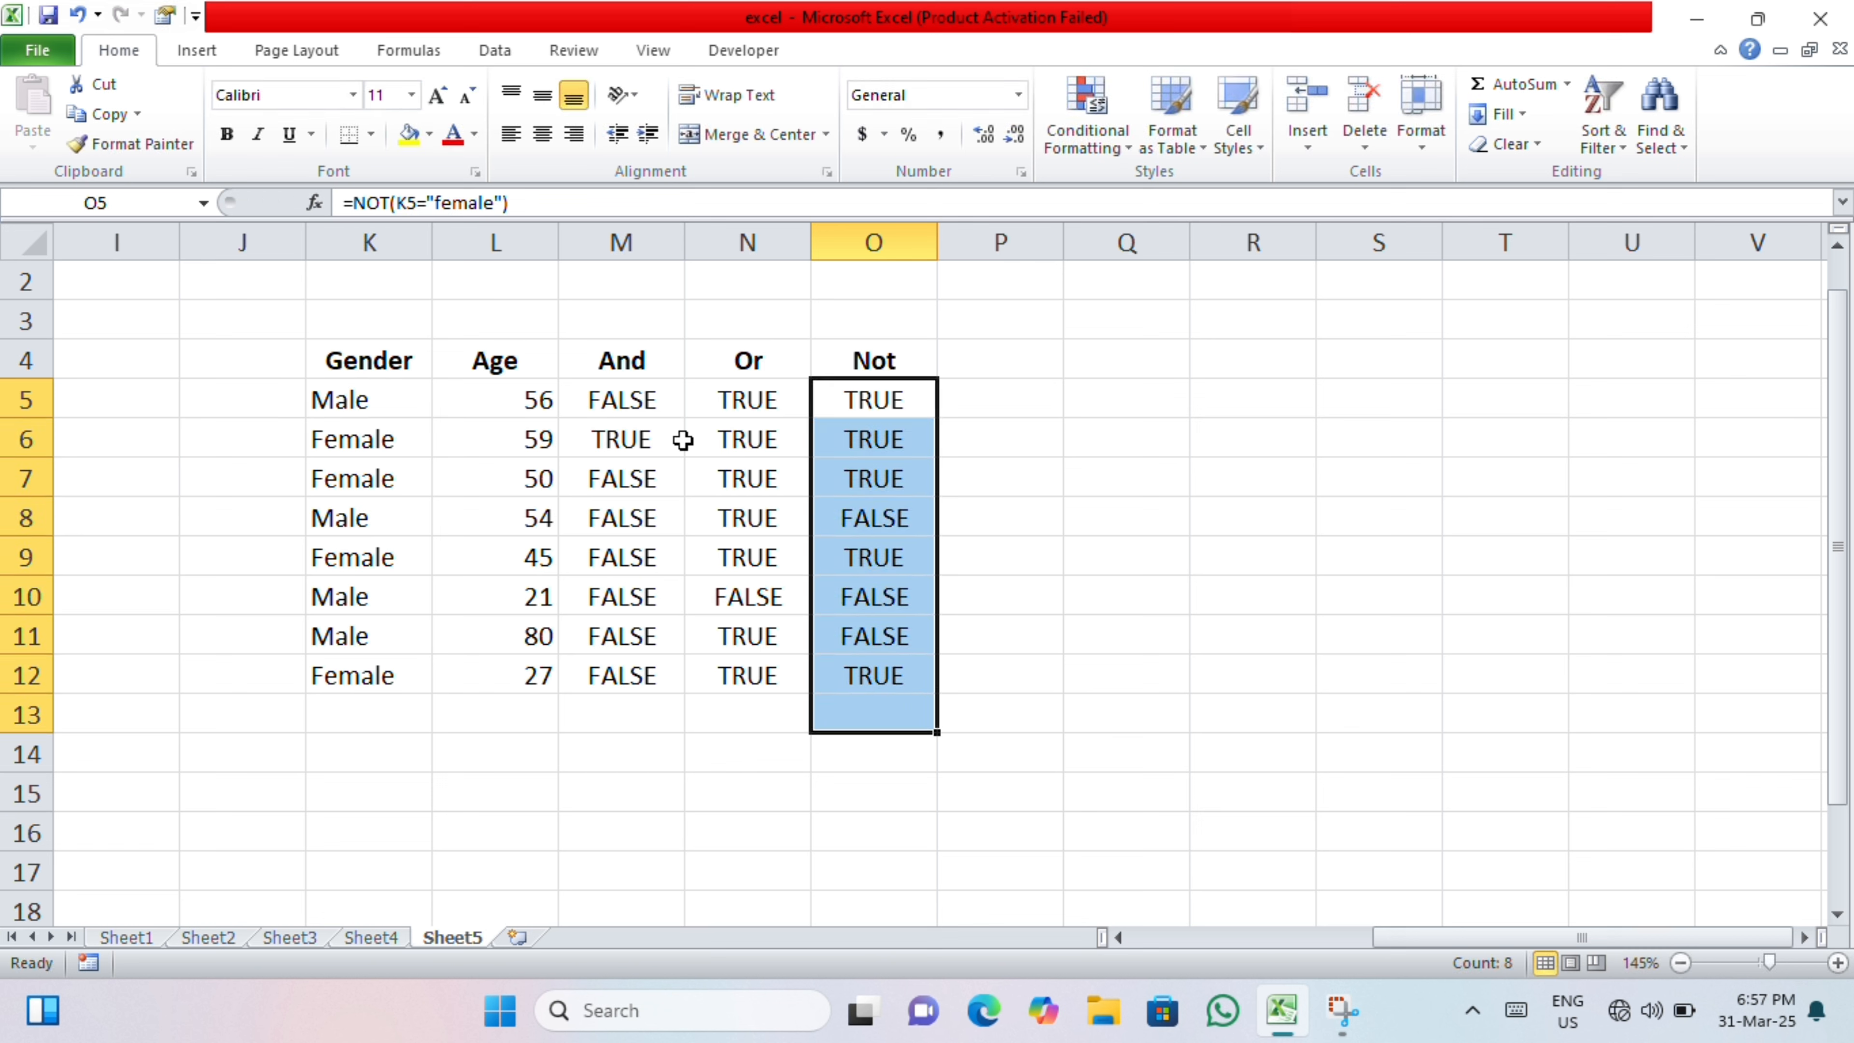
key("shift+Up")
key("ctrl+d")
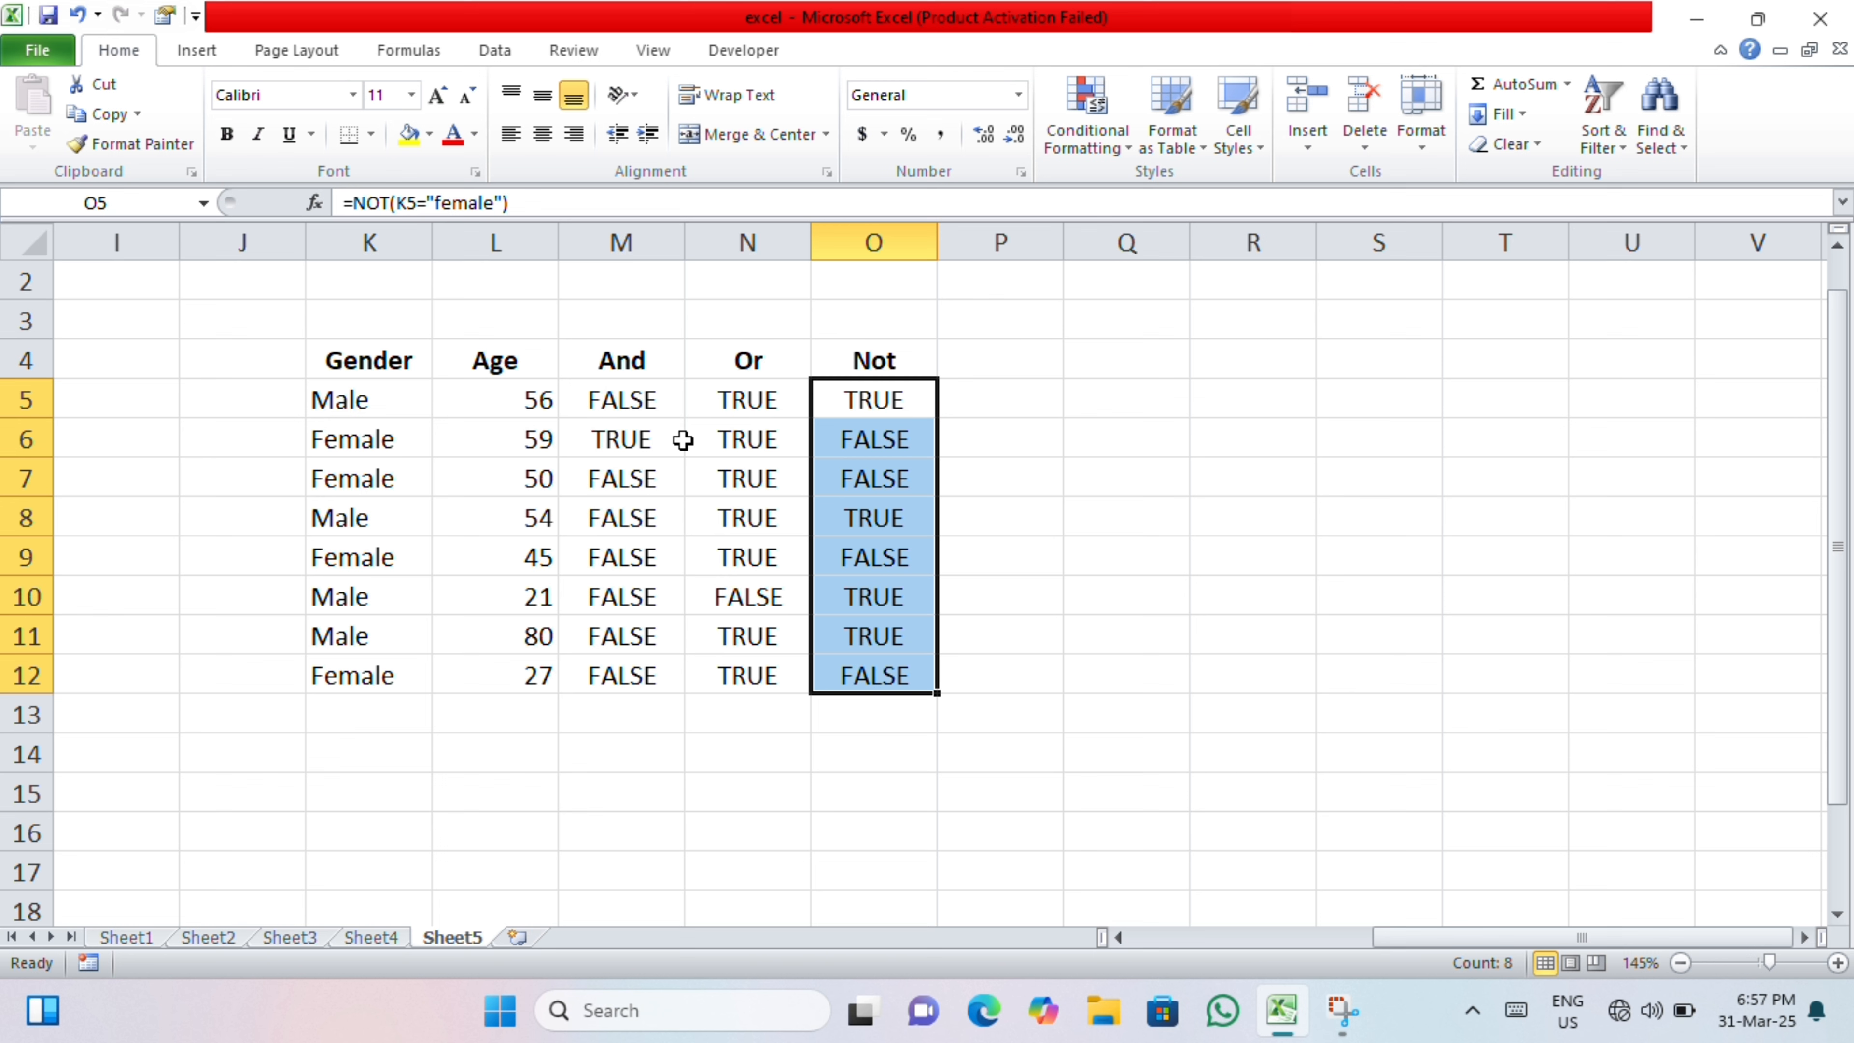
Step: Set the age limit in M5's AND formula to 40, making it =AND(K5="female",L5>40)
left_click(767, 598)
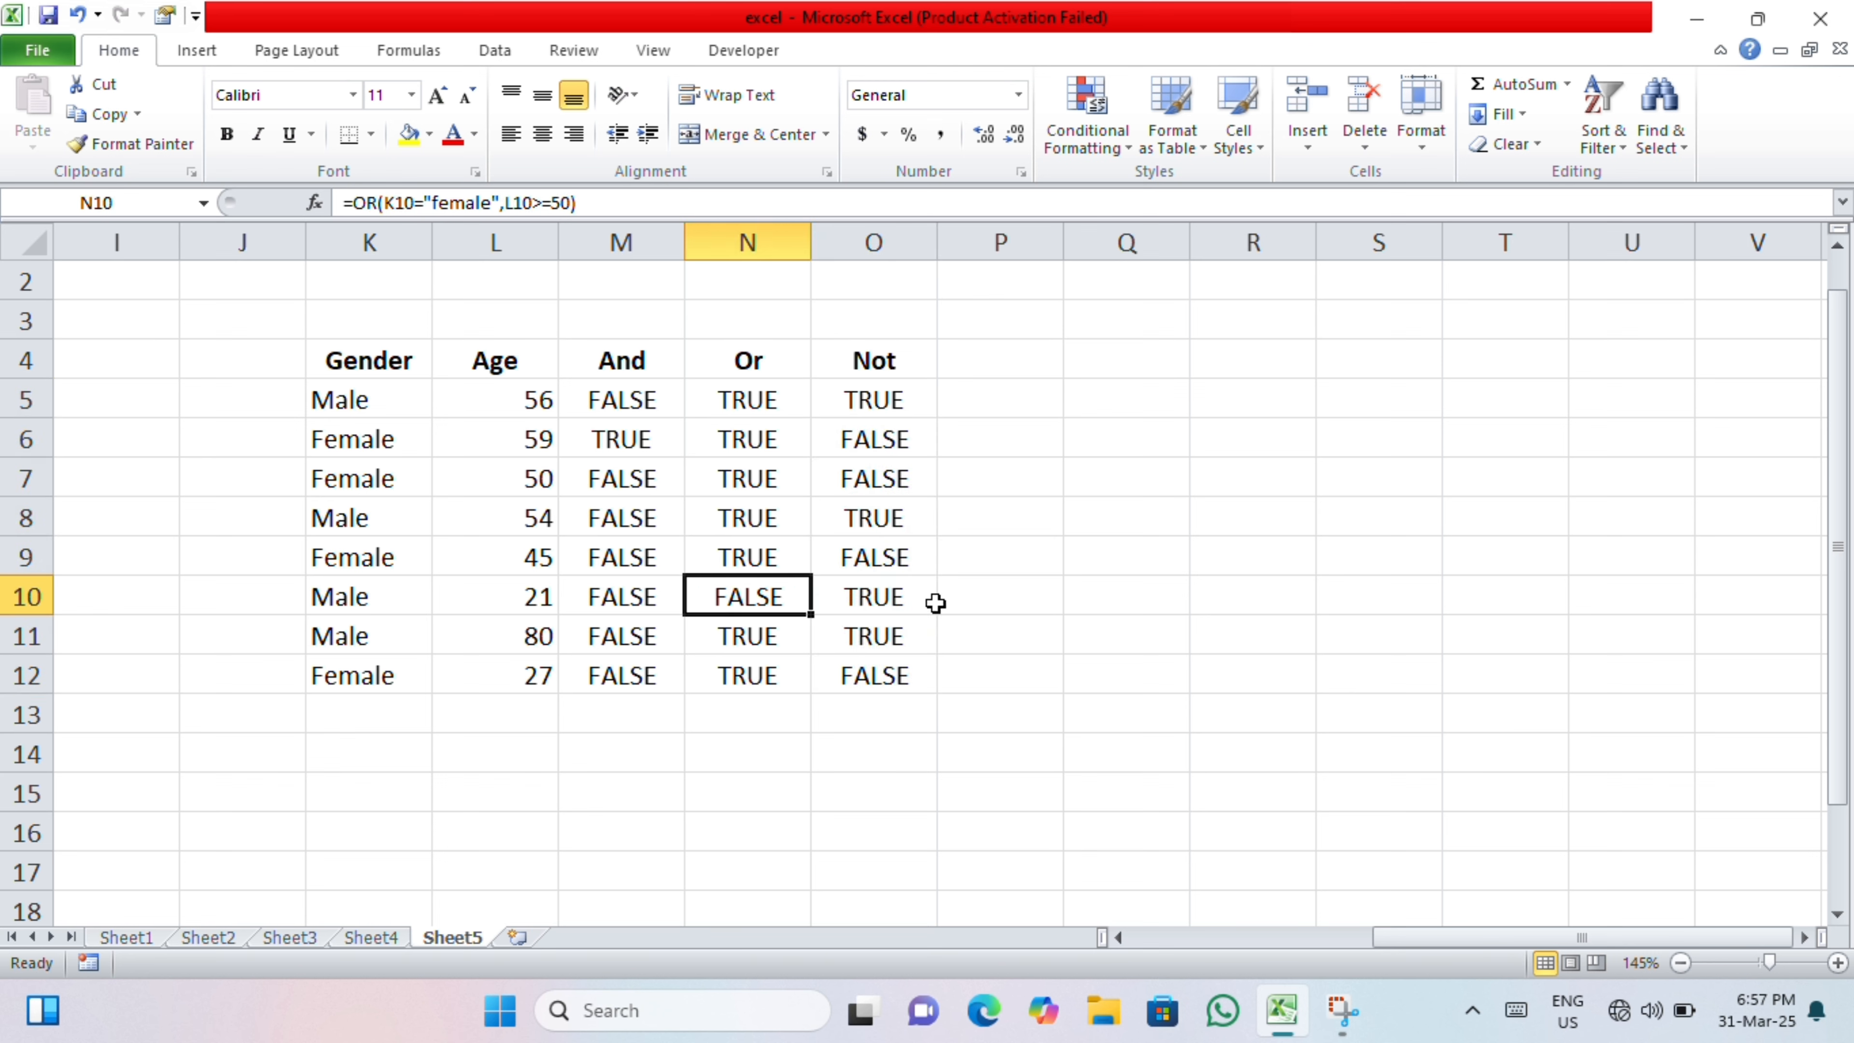
left_click(901, 603)
left_click(876, 670)
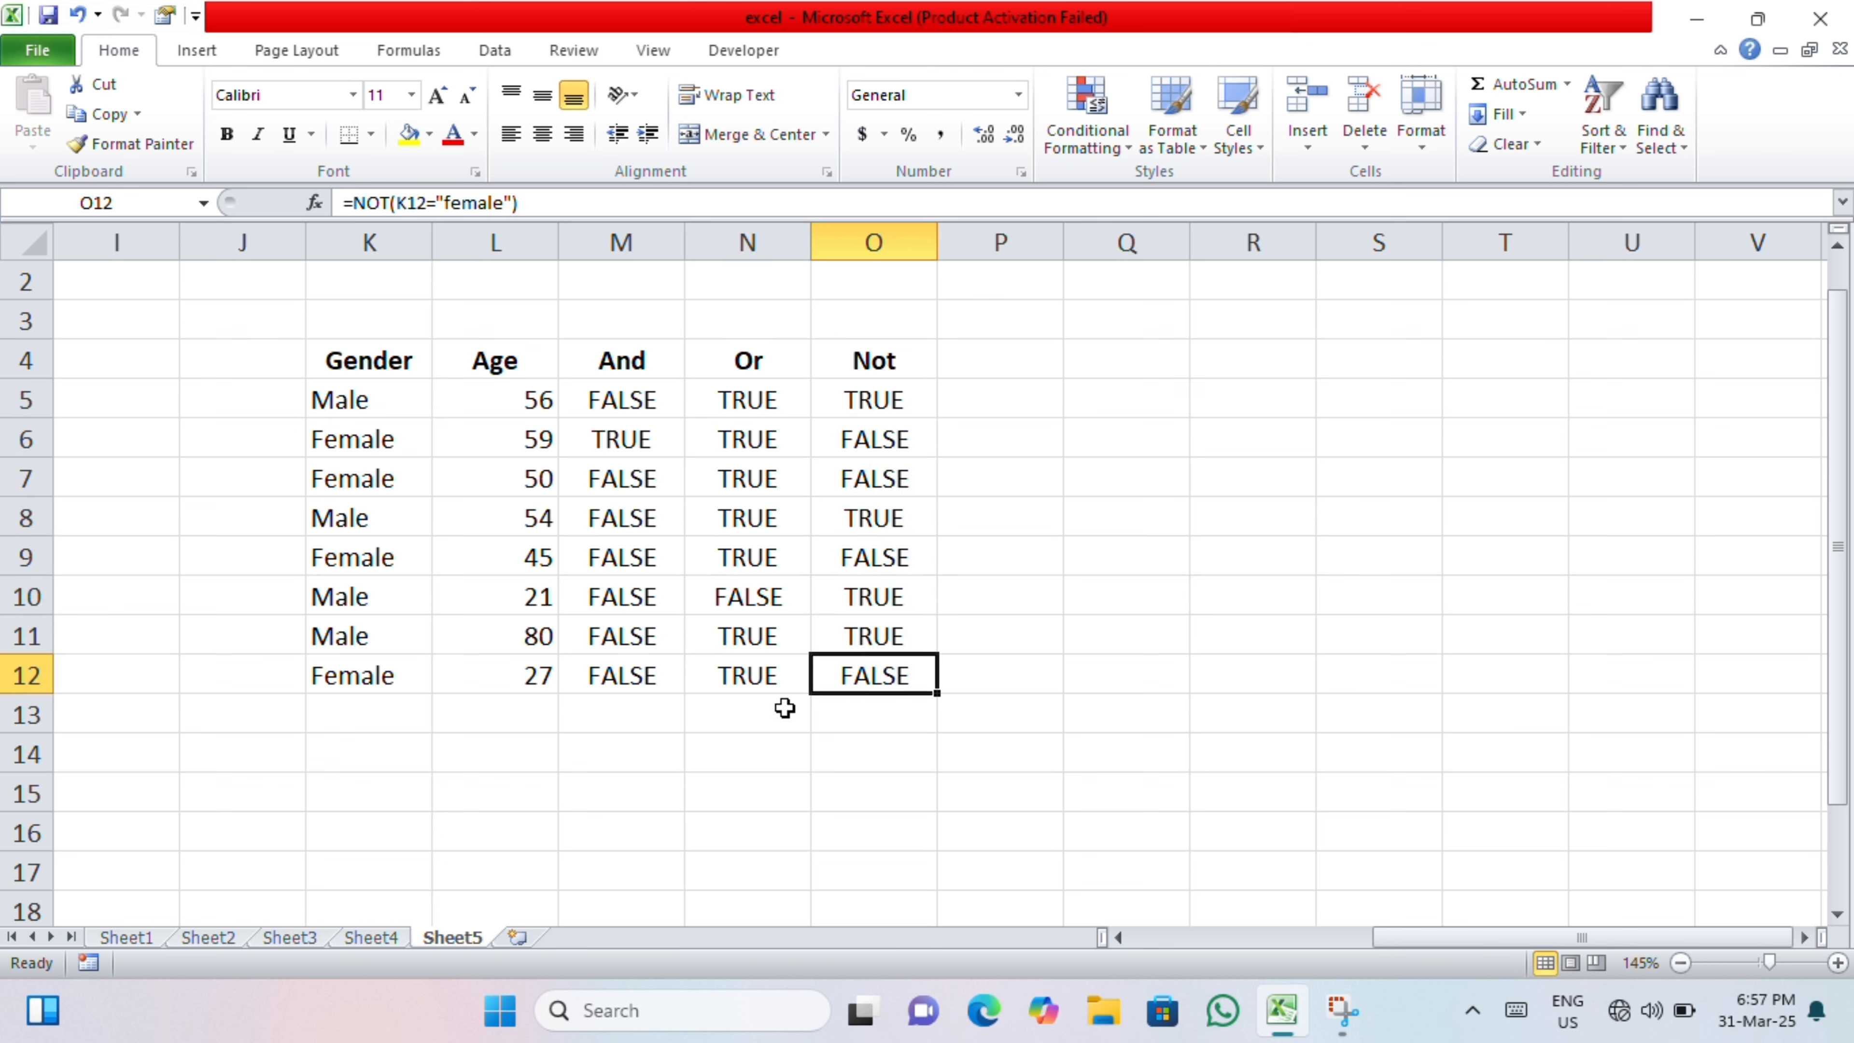
left_click(715, 635)
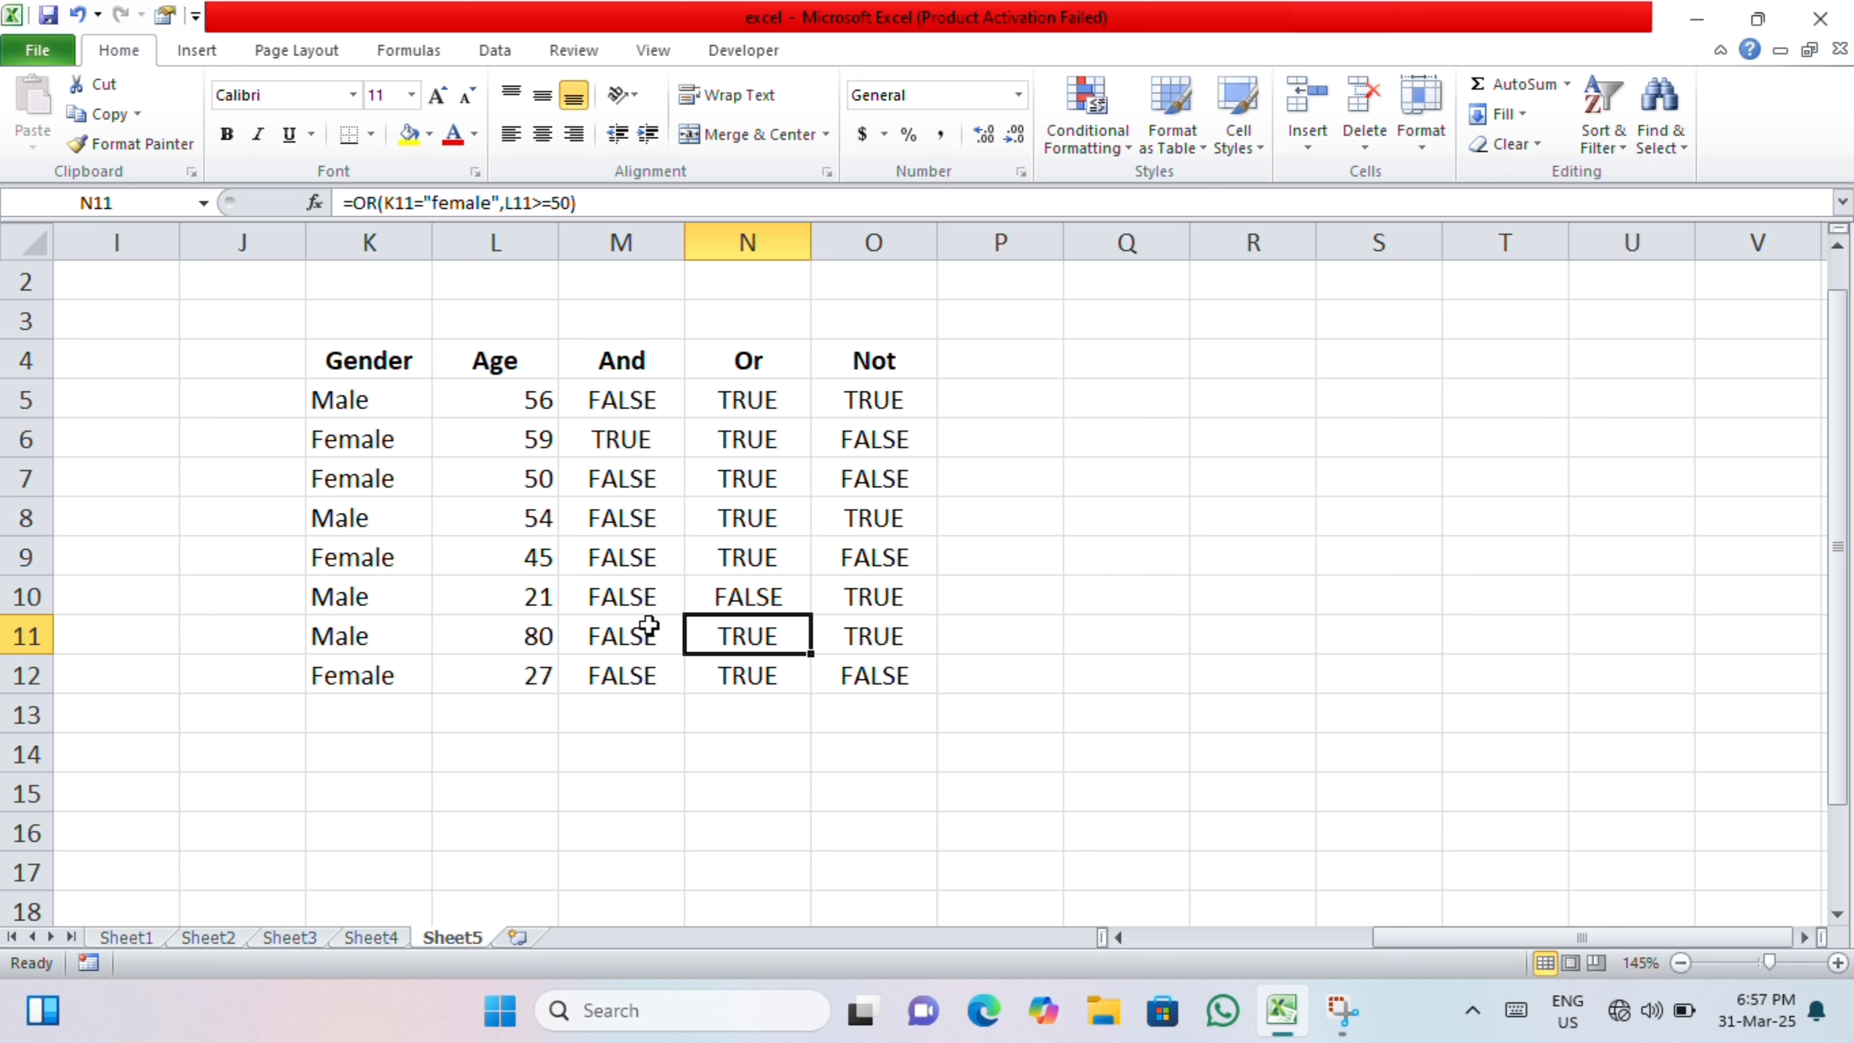
left_click(622, 404)
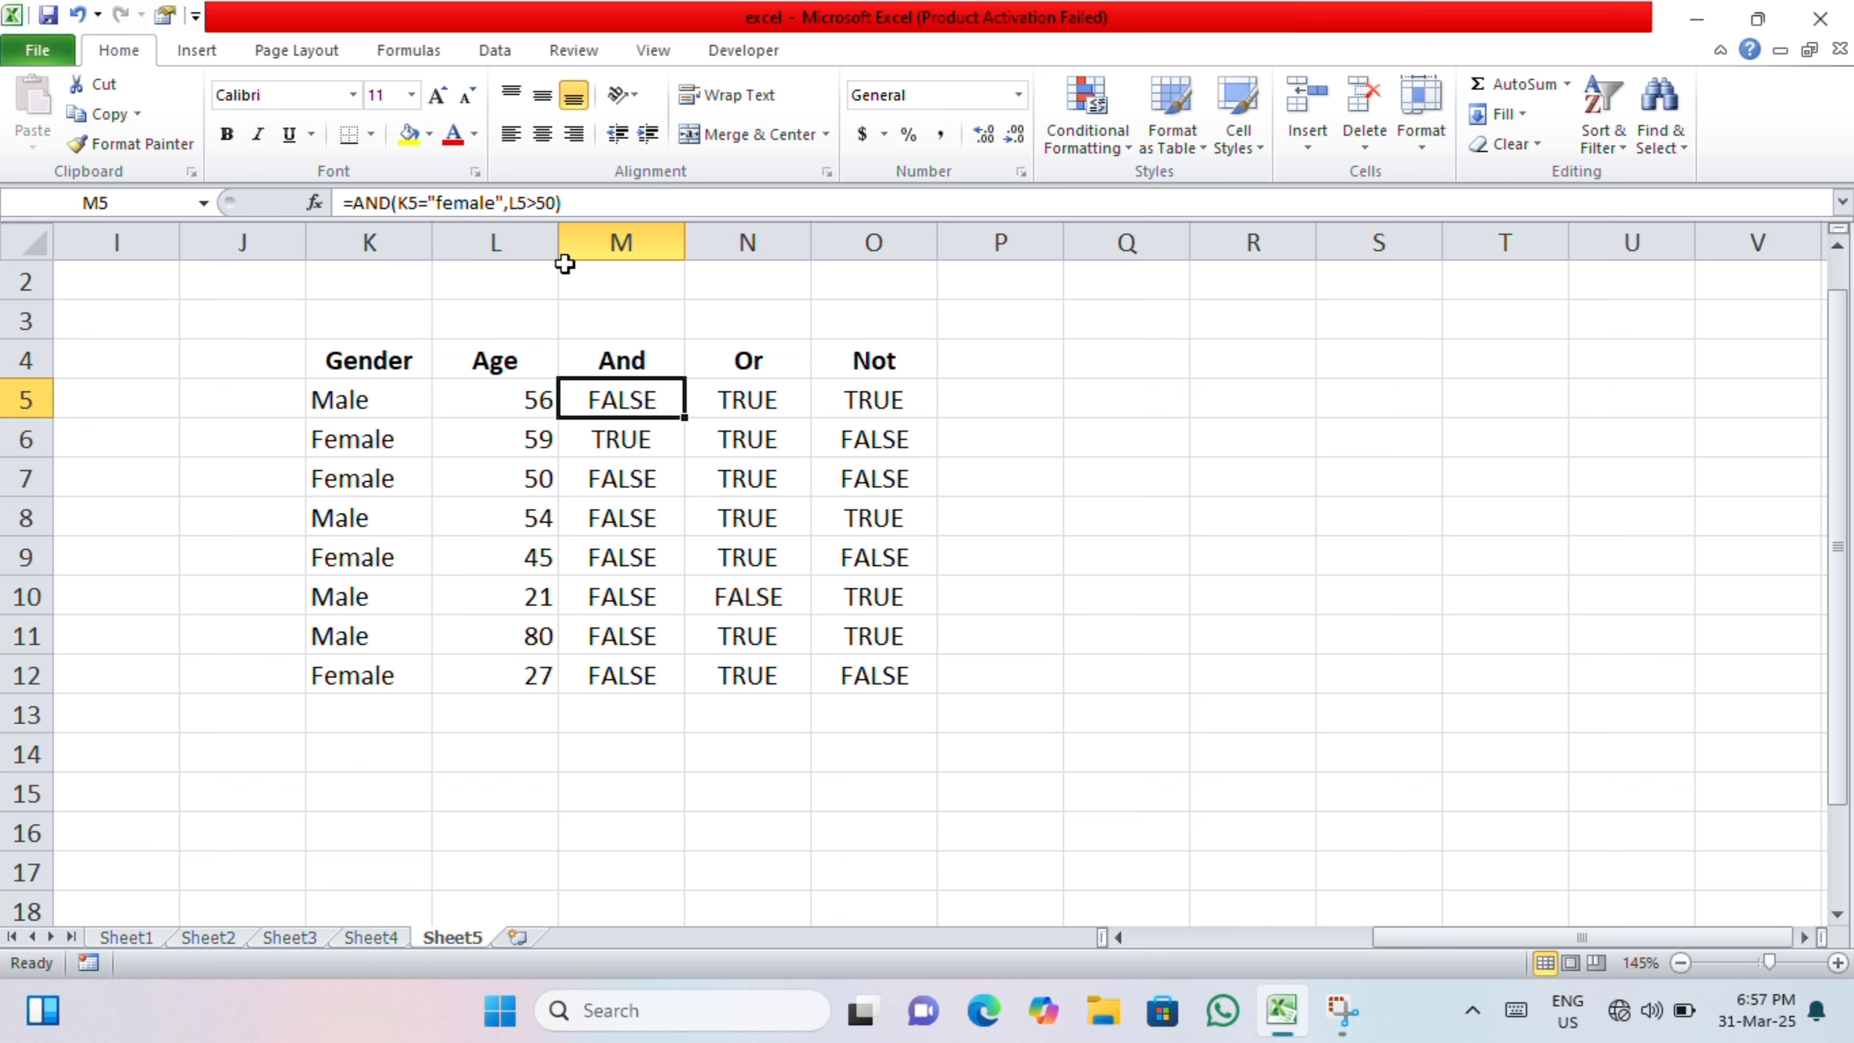
left_click(549, 202)
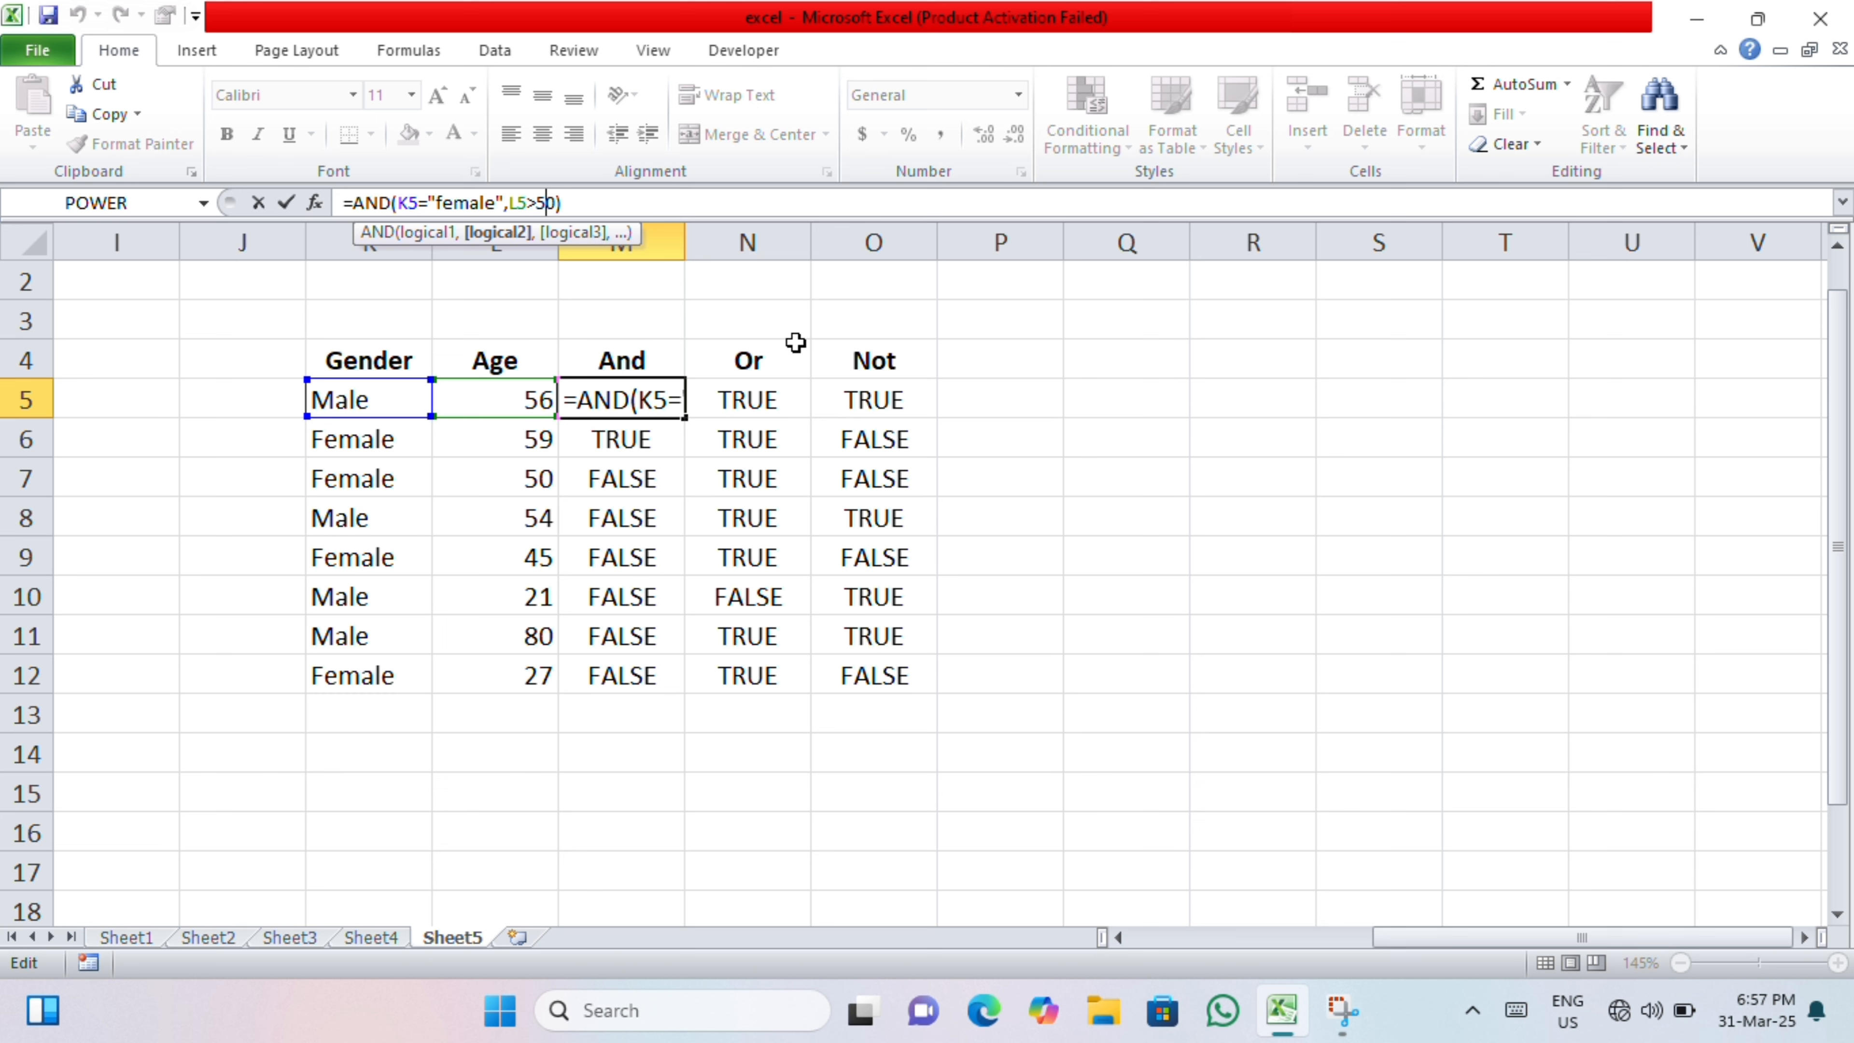
key("BackSpace")
type("4")
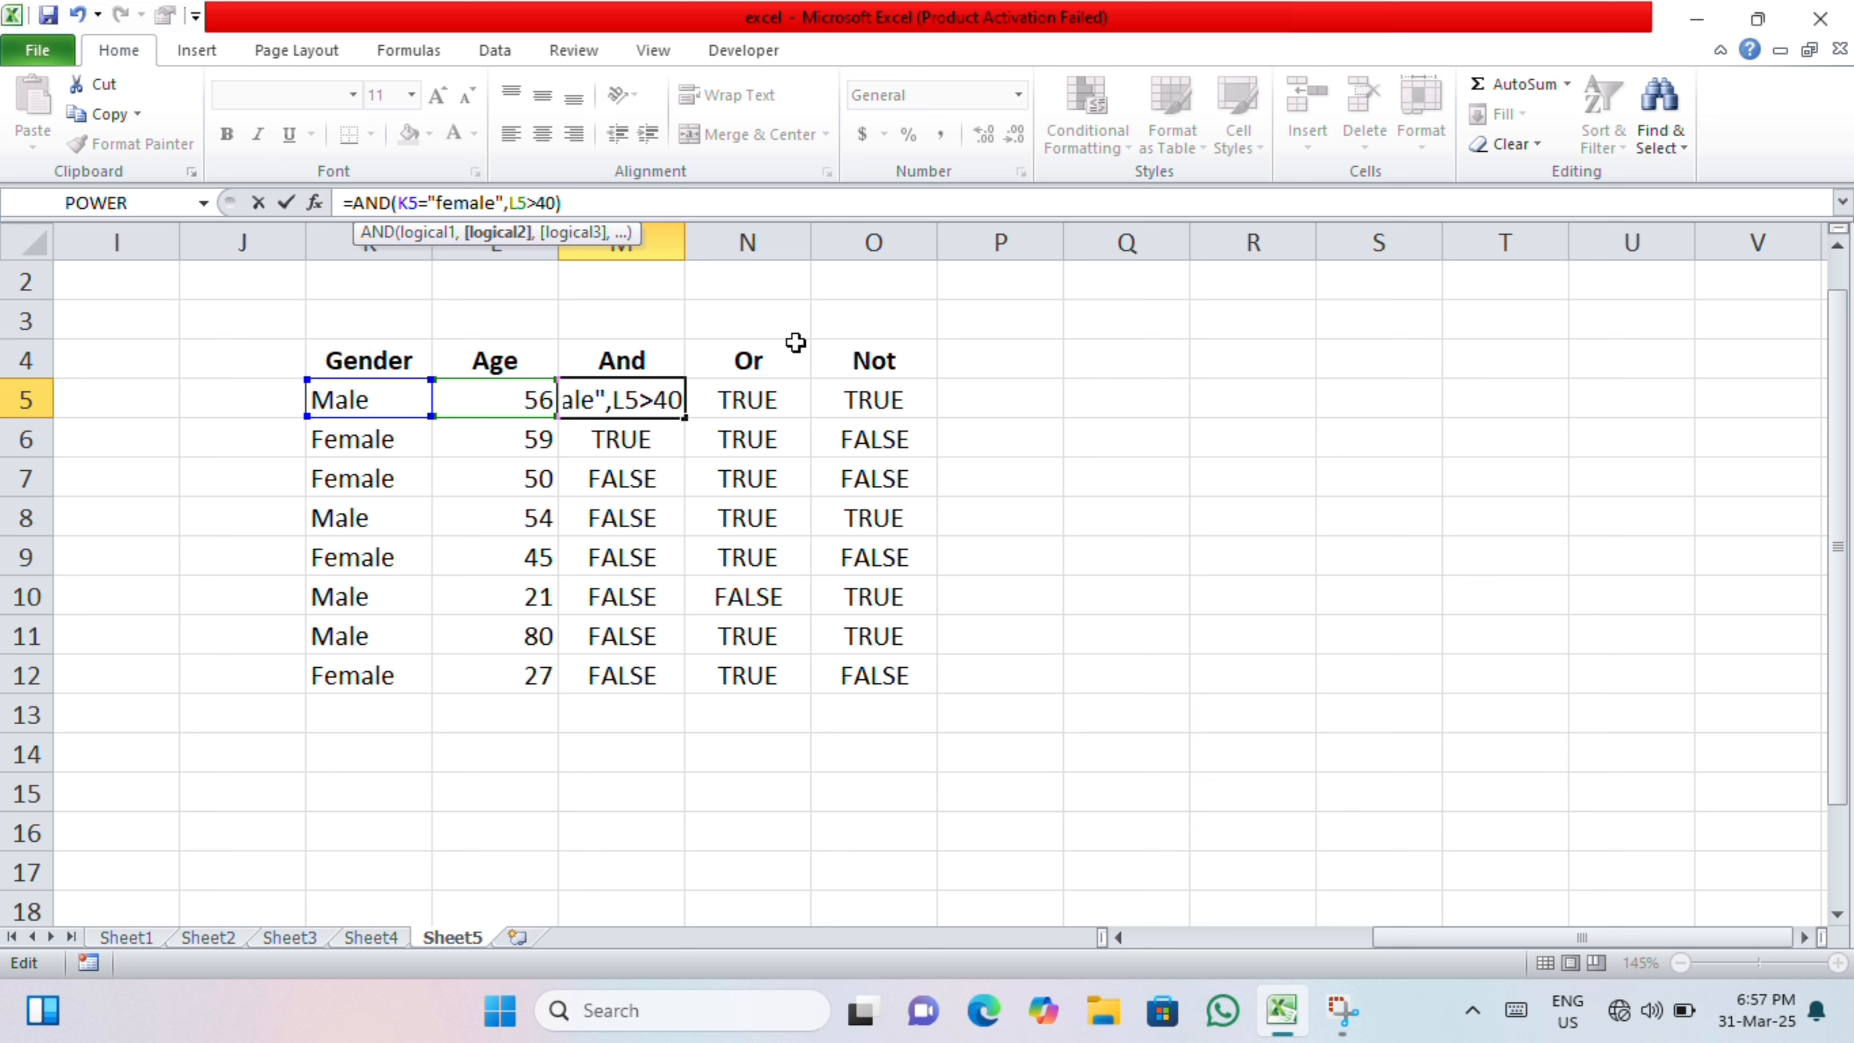
key("ctrl+Return")
Step: Fill the AND formula with the age limit of 40 from M5 down through M12
key("shift+Down")
key("shift+Down")
key("shift+Down")
key("shift+Down")
key("shift+Down")
key("shift+Down")
key("shift+Down")
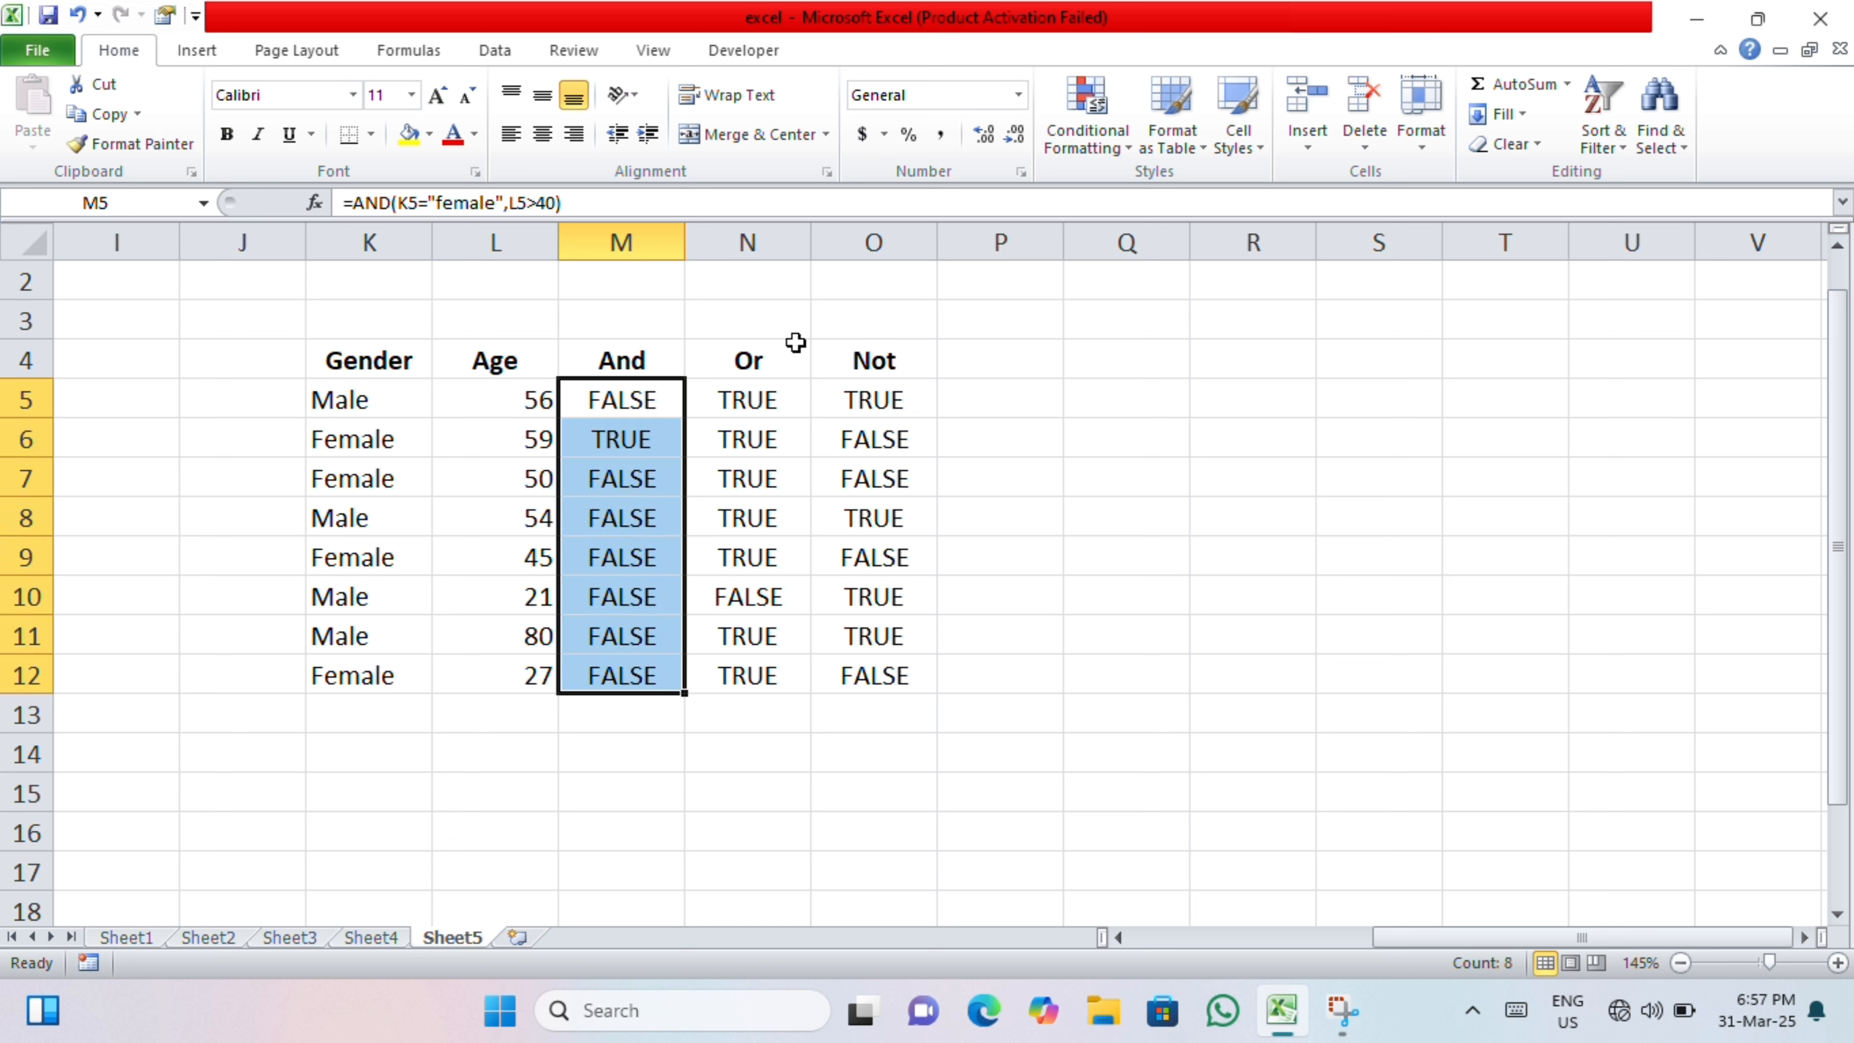
key("ctrl+d")
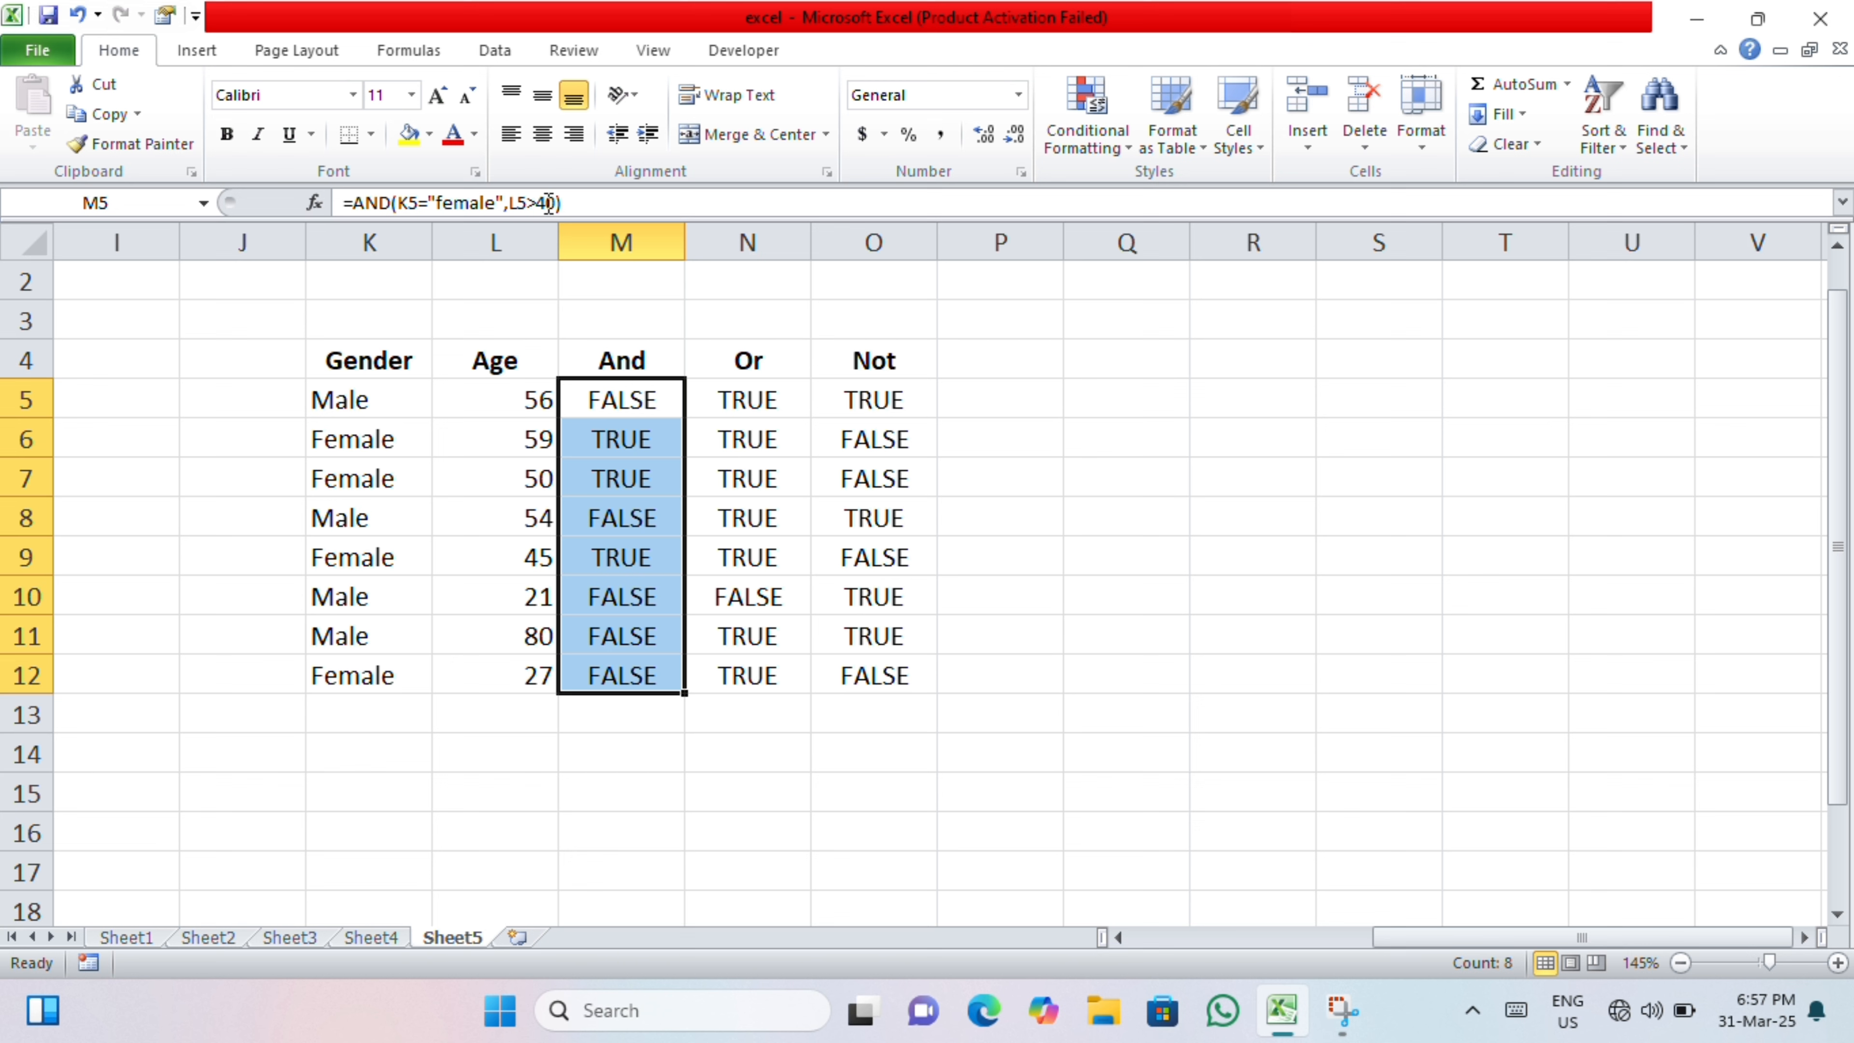
Step: Set the age limit in M5's AND formula to 20, making it =AND(K5="female",L5>20)
key("F2")
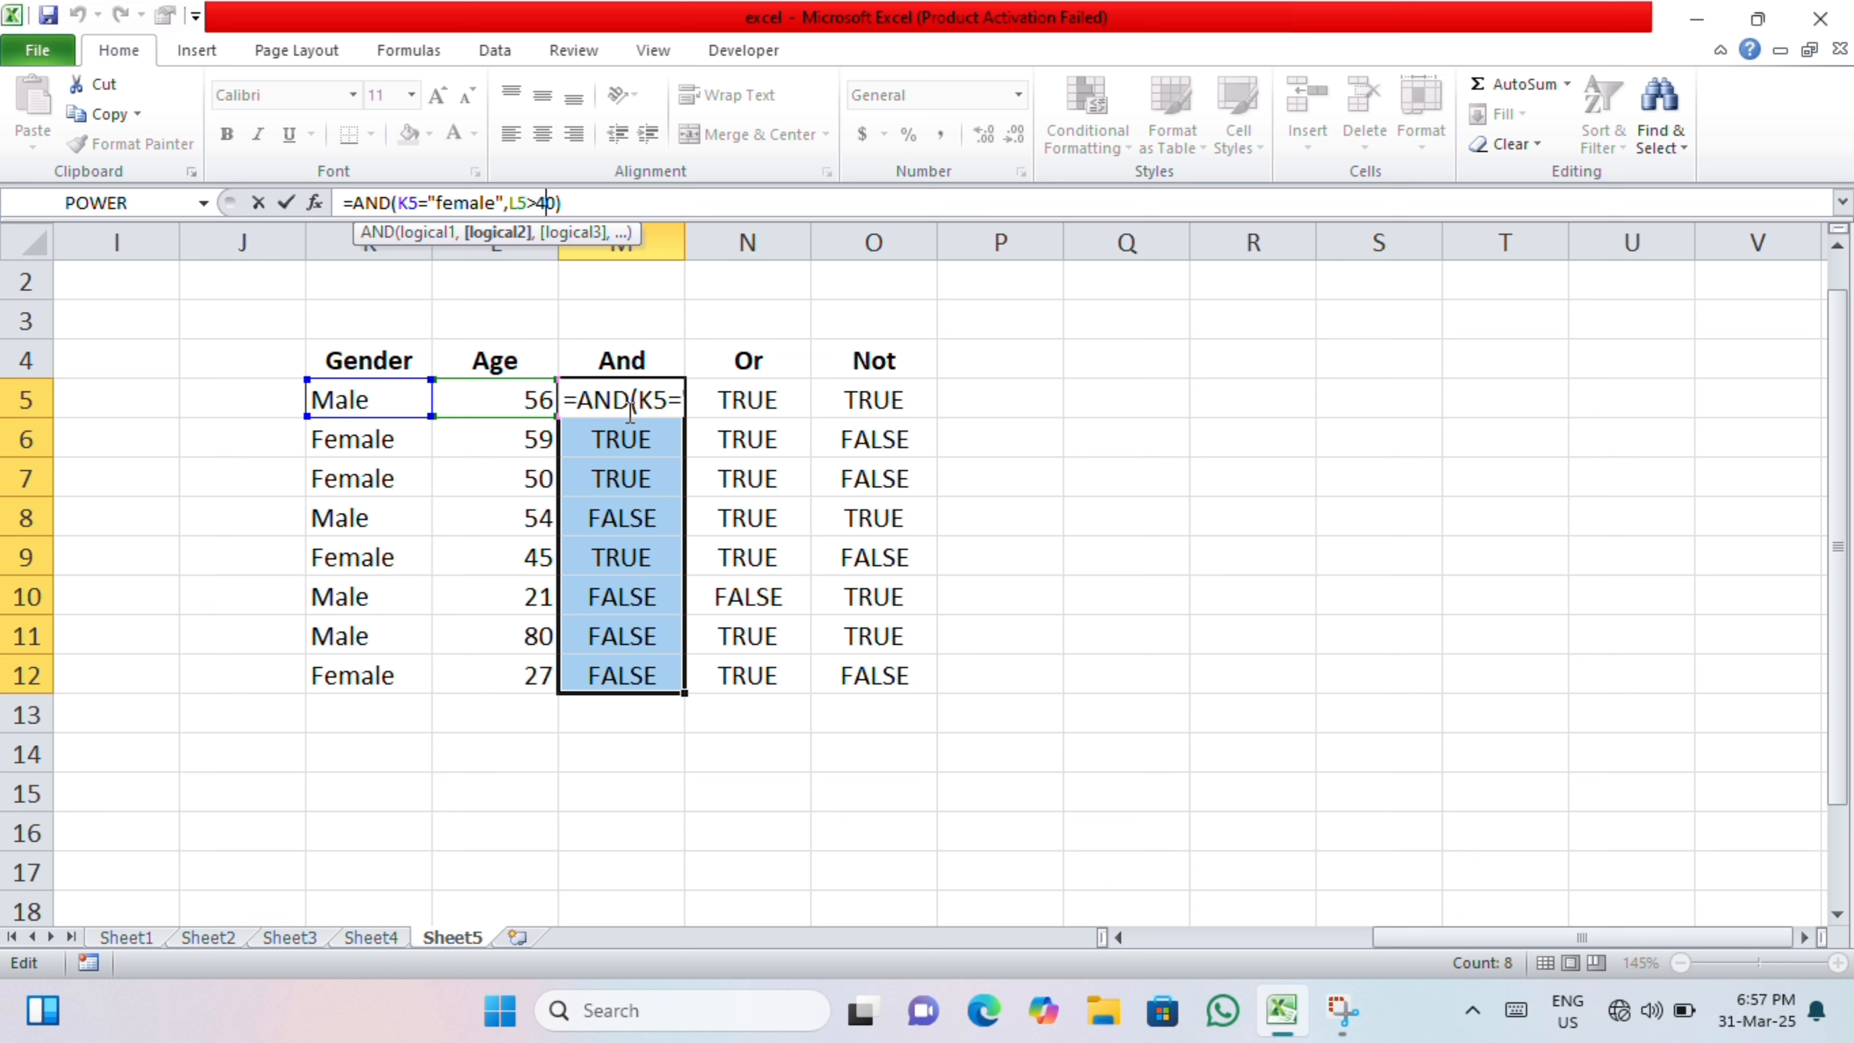
key("BackSpace")
type("2")
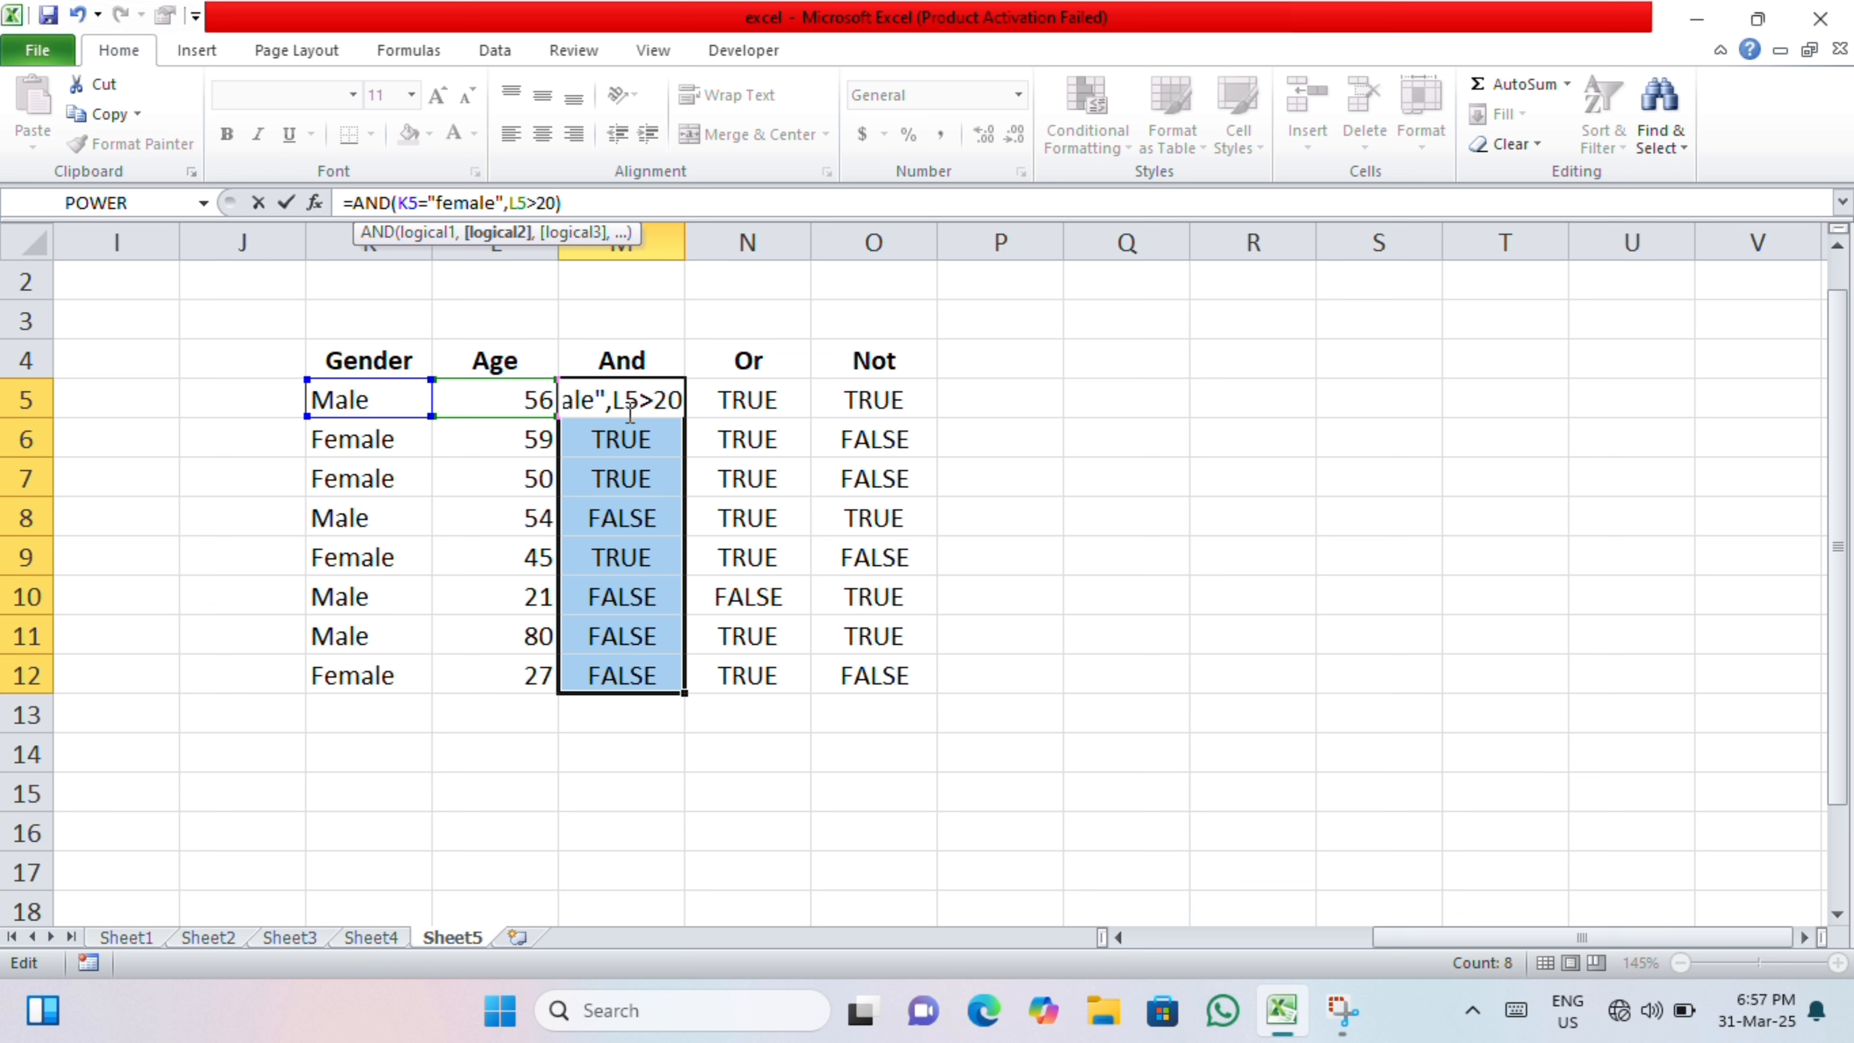
key("Return")
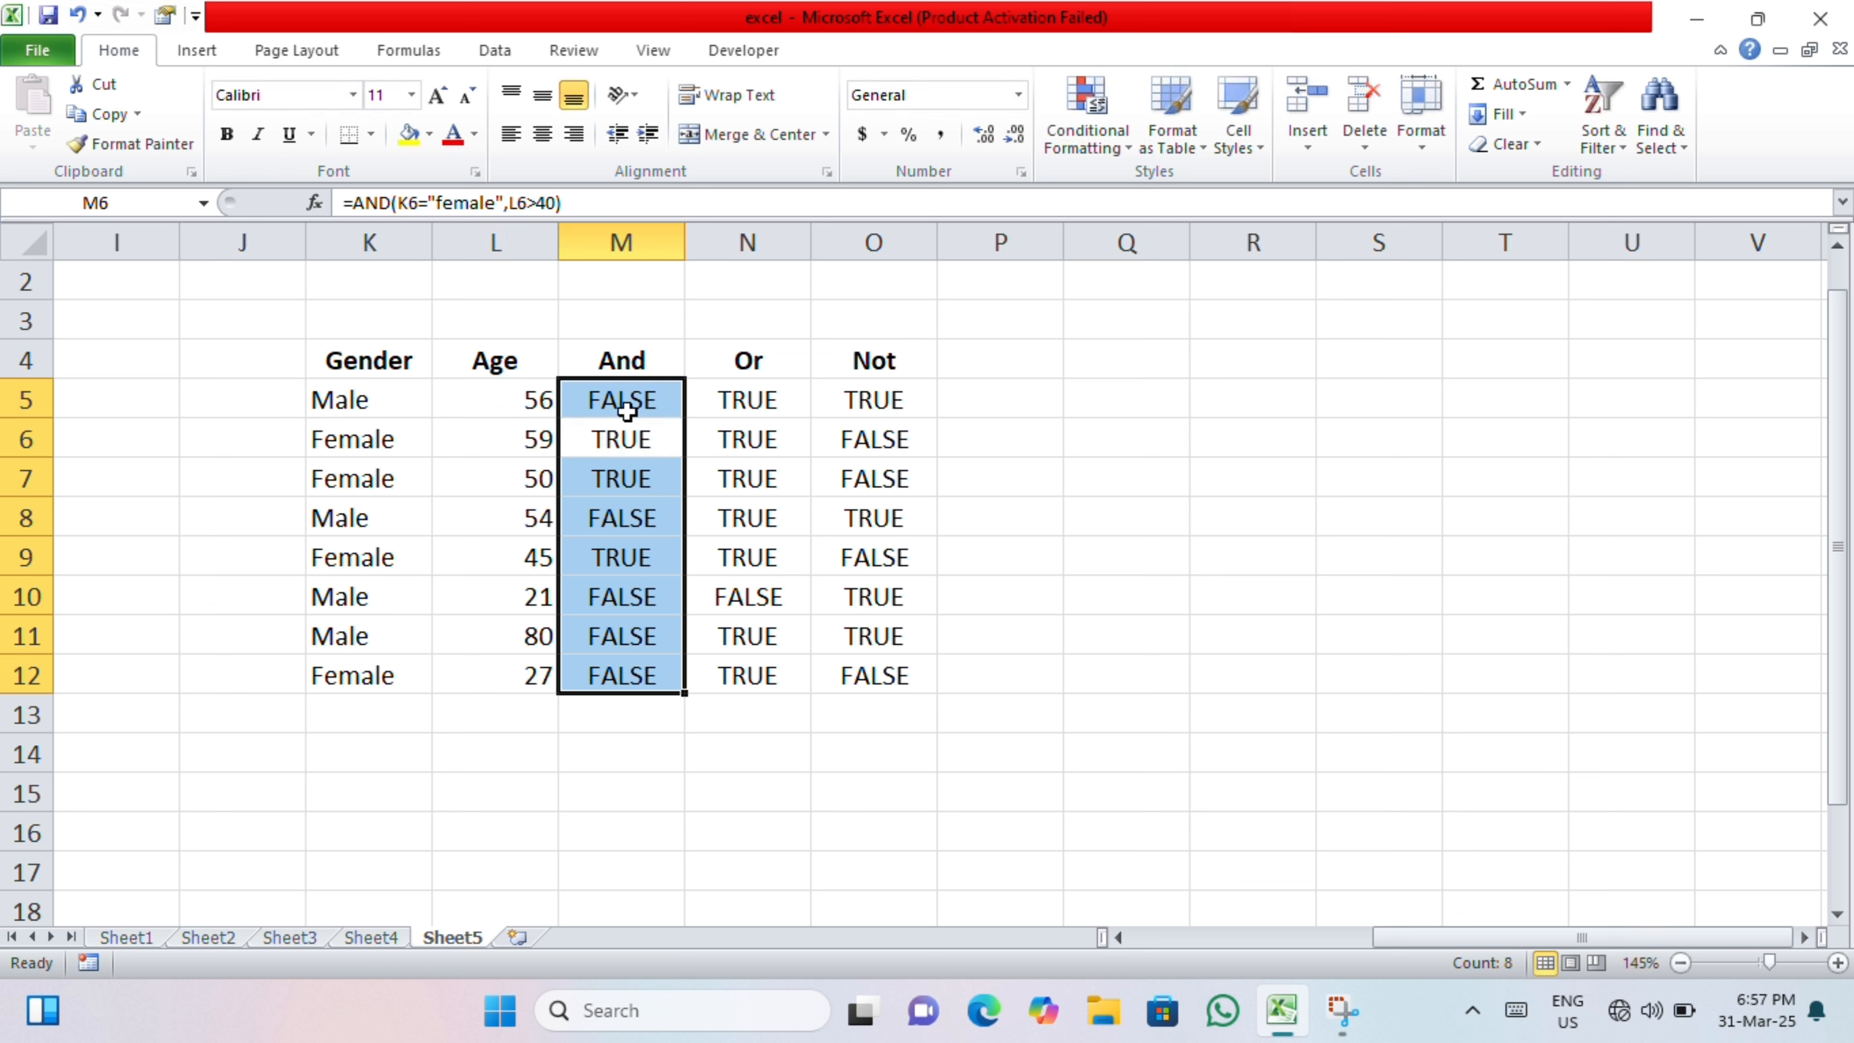
Step: Fill the AND formula with the age limit of 20 from M5 down through M12
left_click_drag(626, 411, 622, 675)
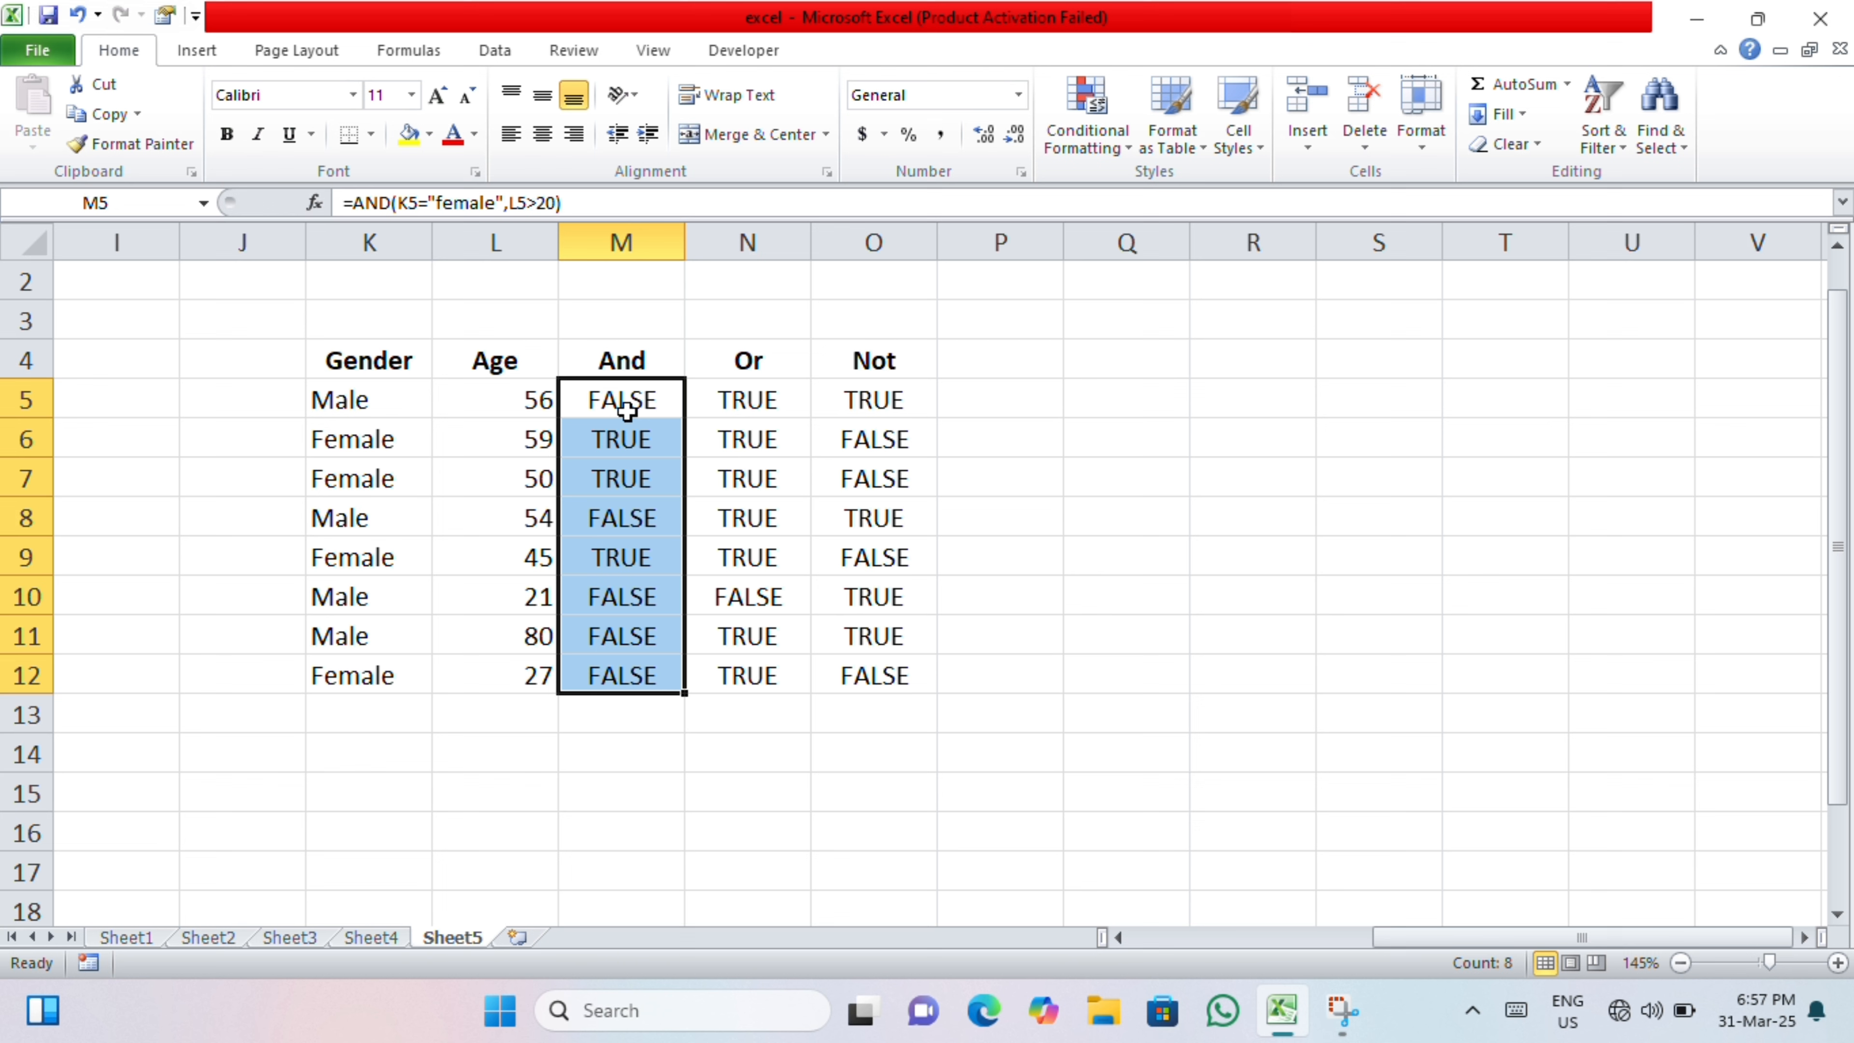
key("ctrl+d")
Step: Set the age limit in M5's AND formula to 50, making it =AND(K5="female",L5>50)
left_click(547, 203)
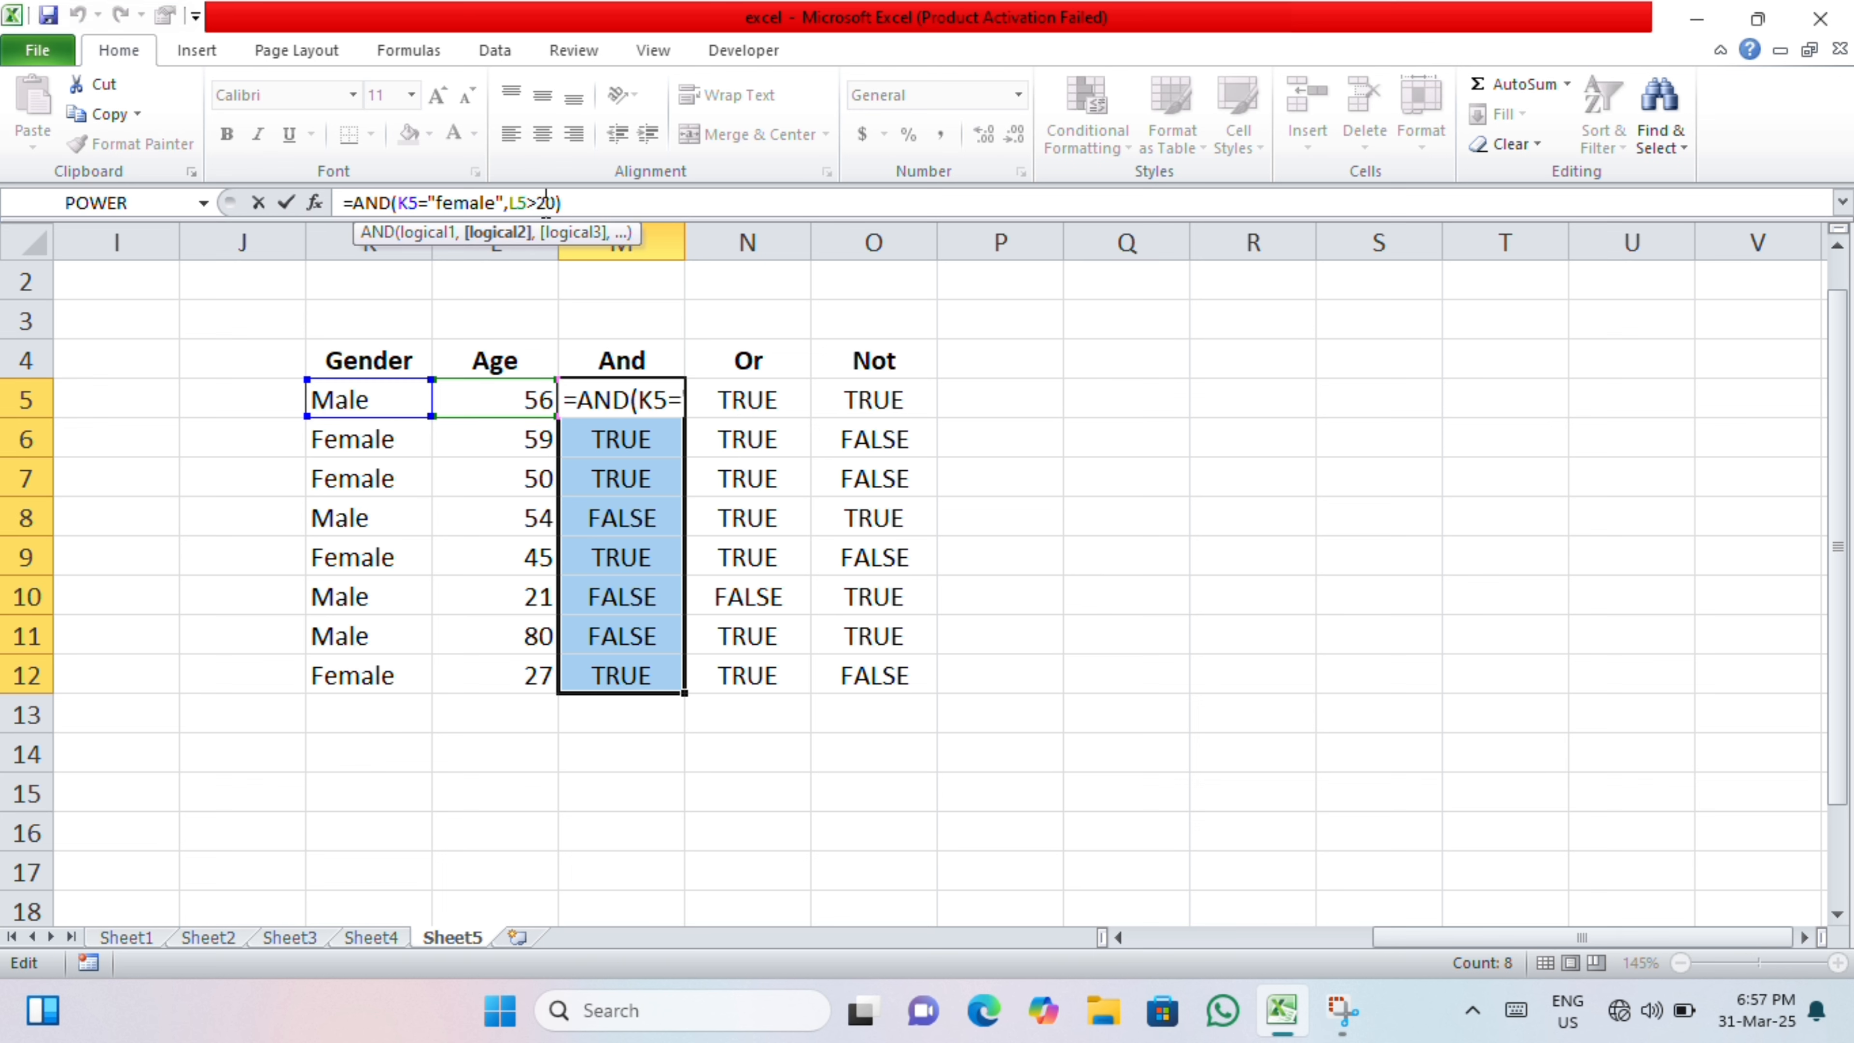
key("BackSpace")
type("5")
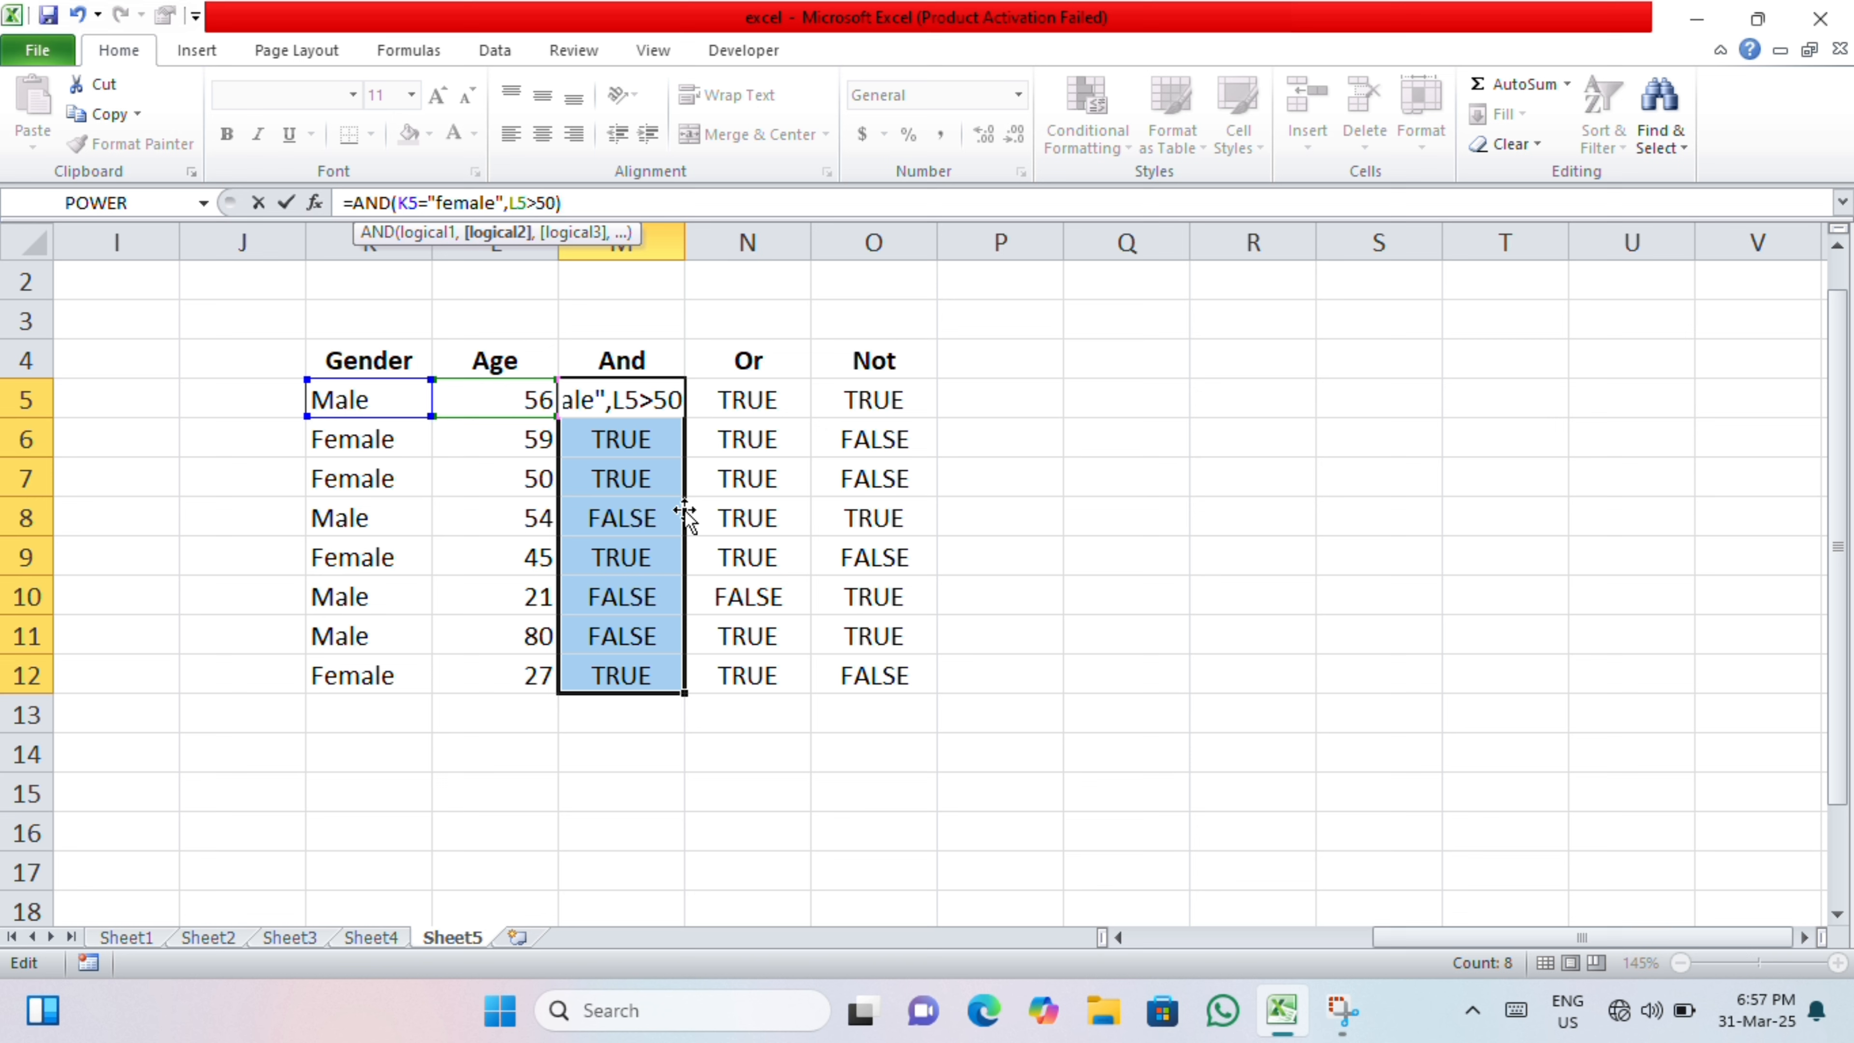
key("Return")
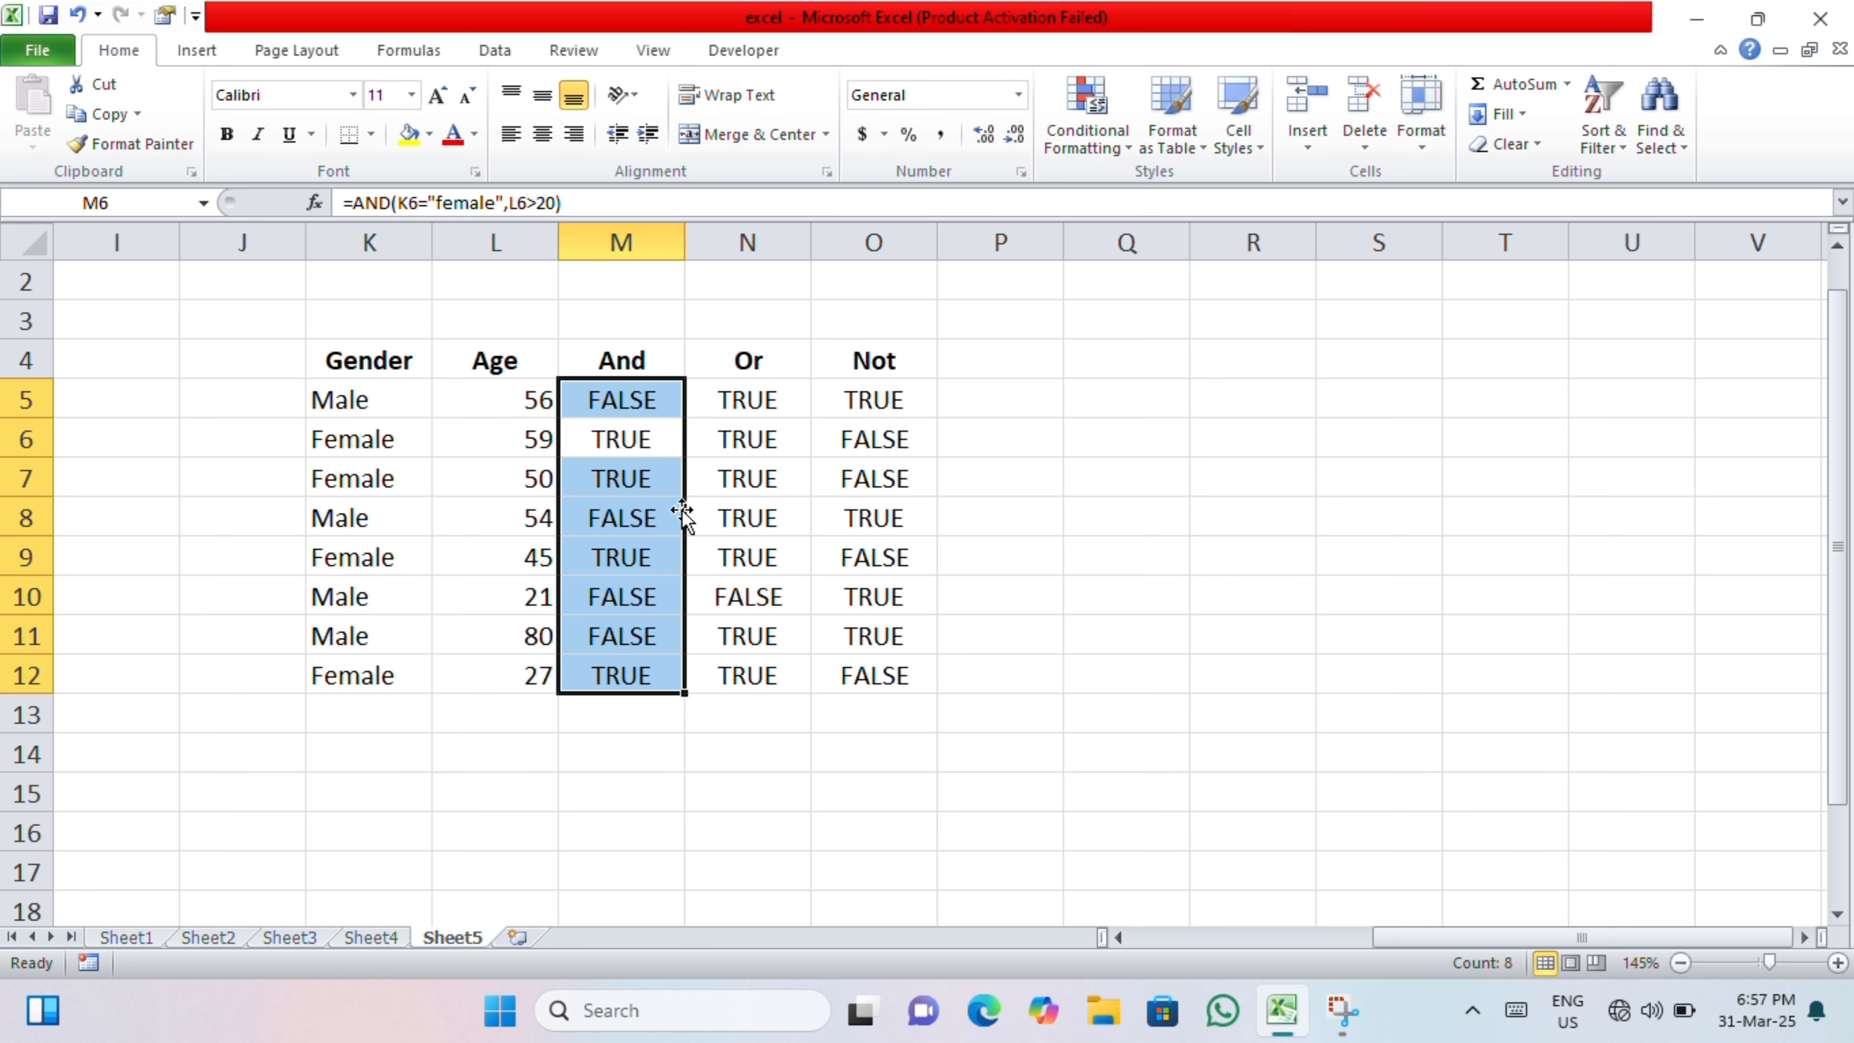
Step: Fill the AND formula with the age limit of 50 from M5 down through M12
left_click(641, 399)
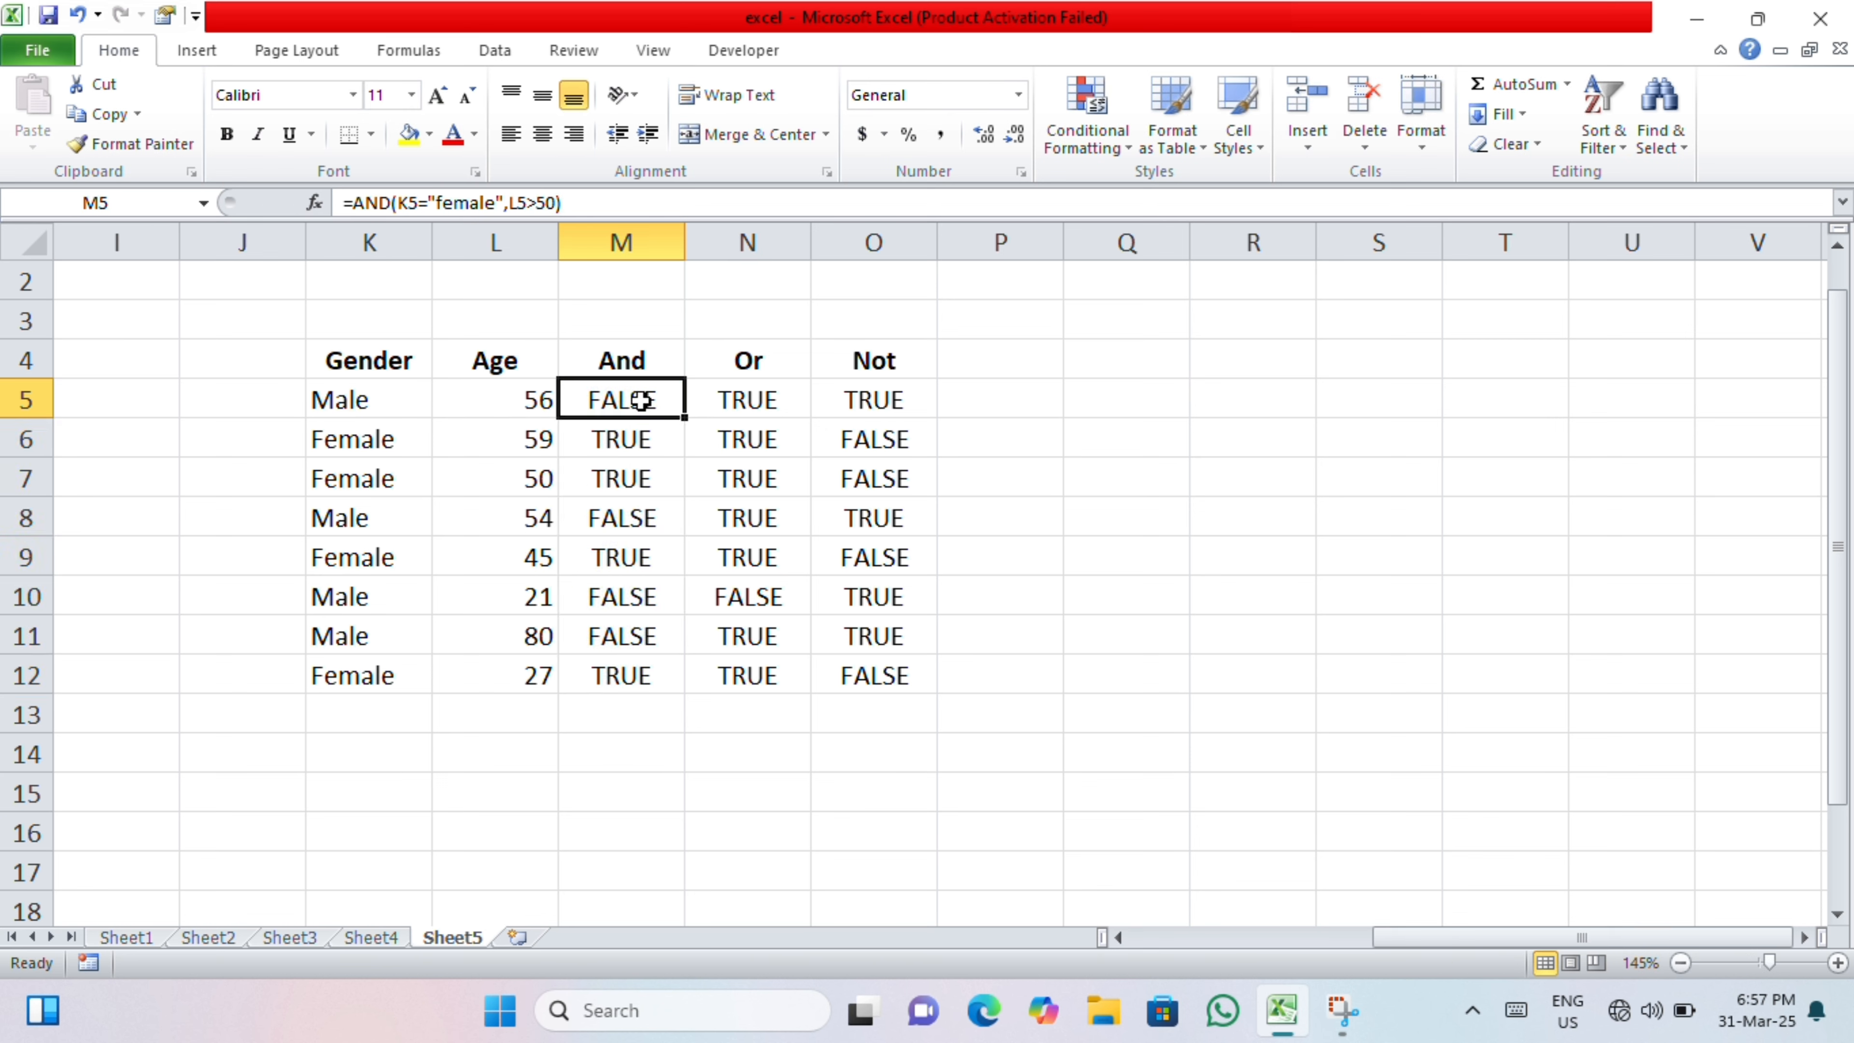
left_click_drag(641, 400, 621, 676)
key("ctrl+d")
left_click(1259, 632)
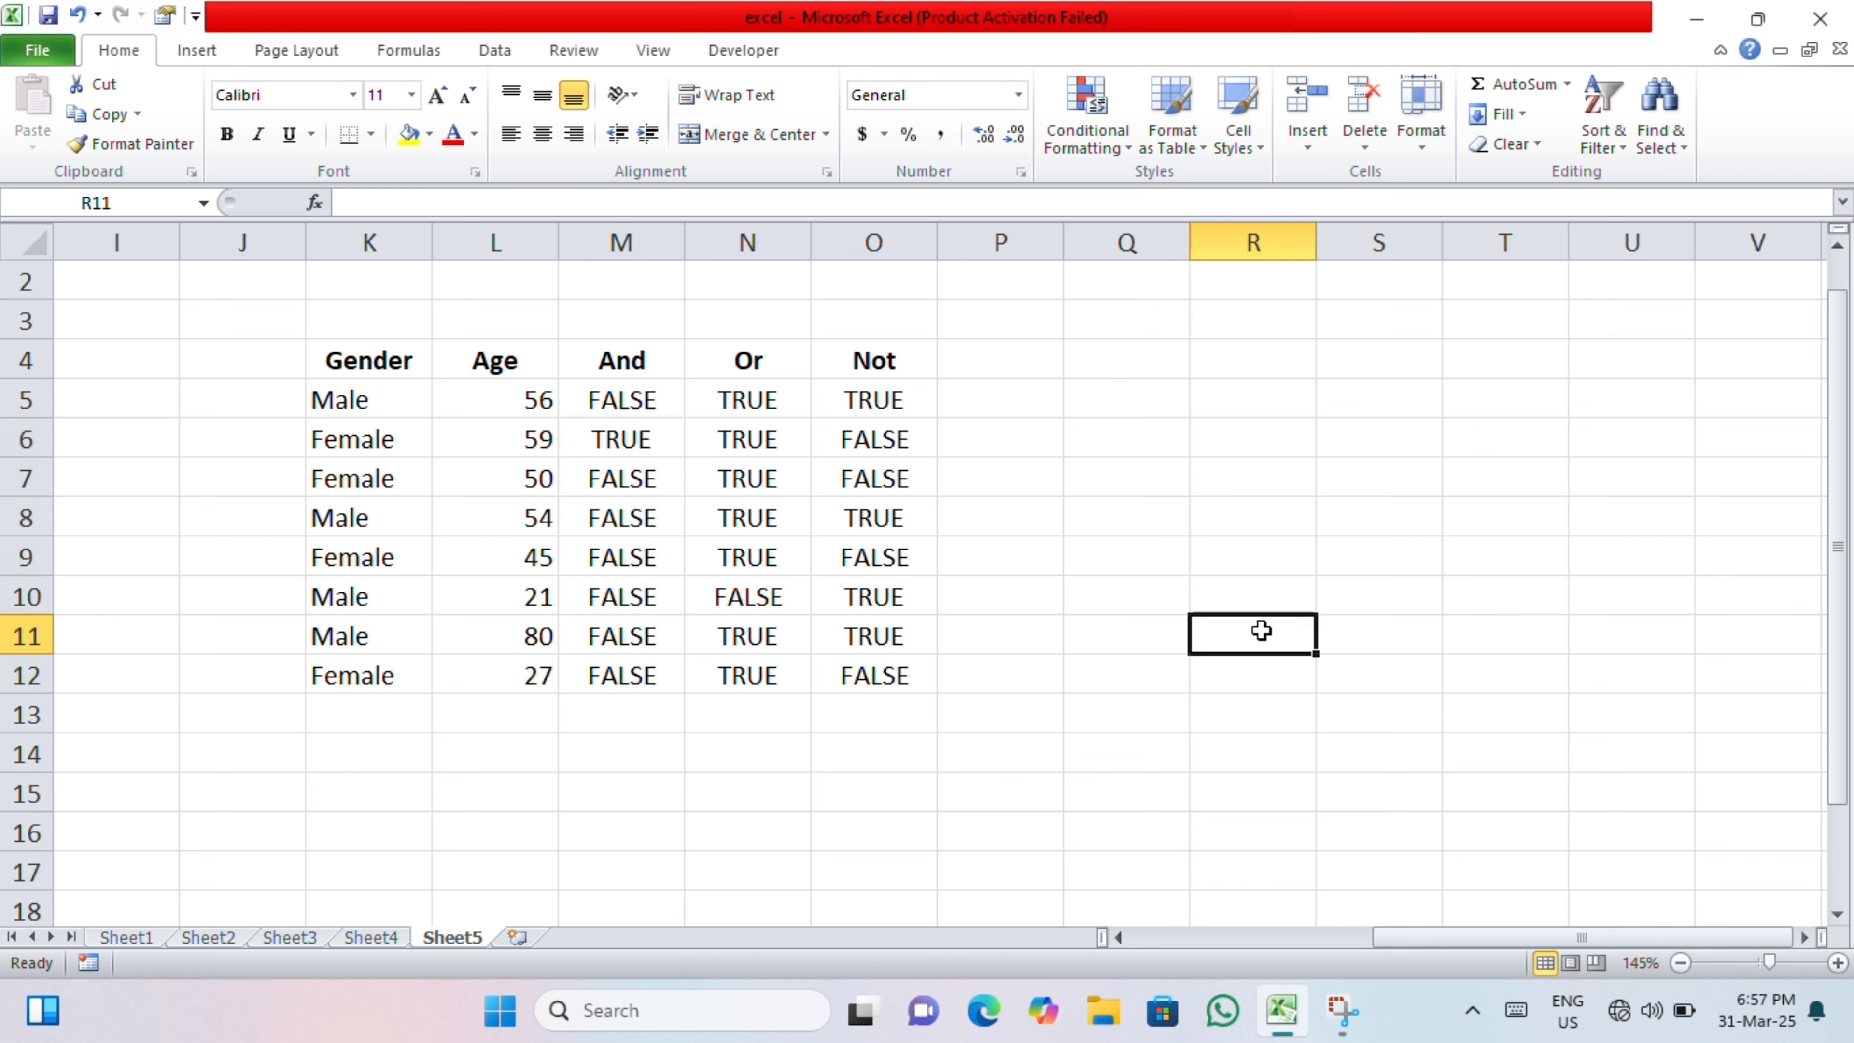